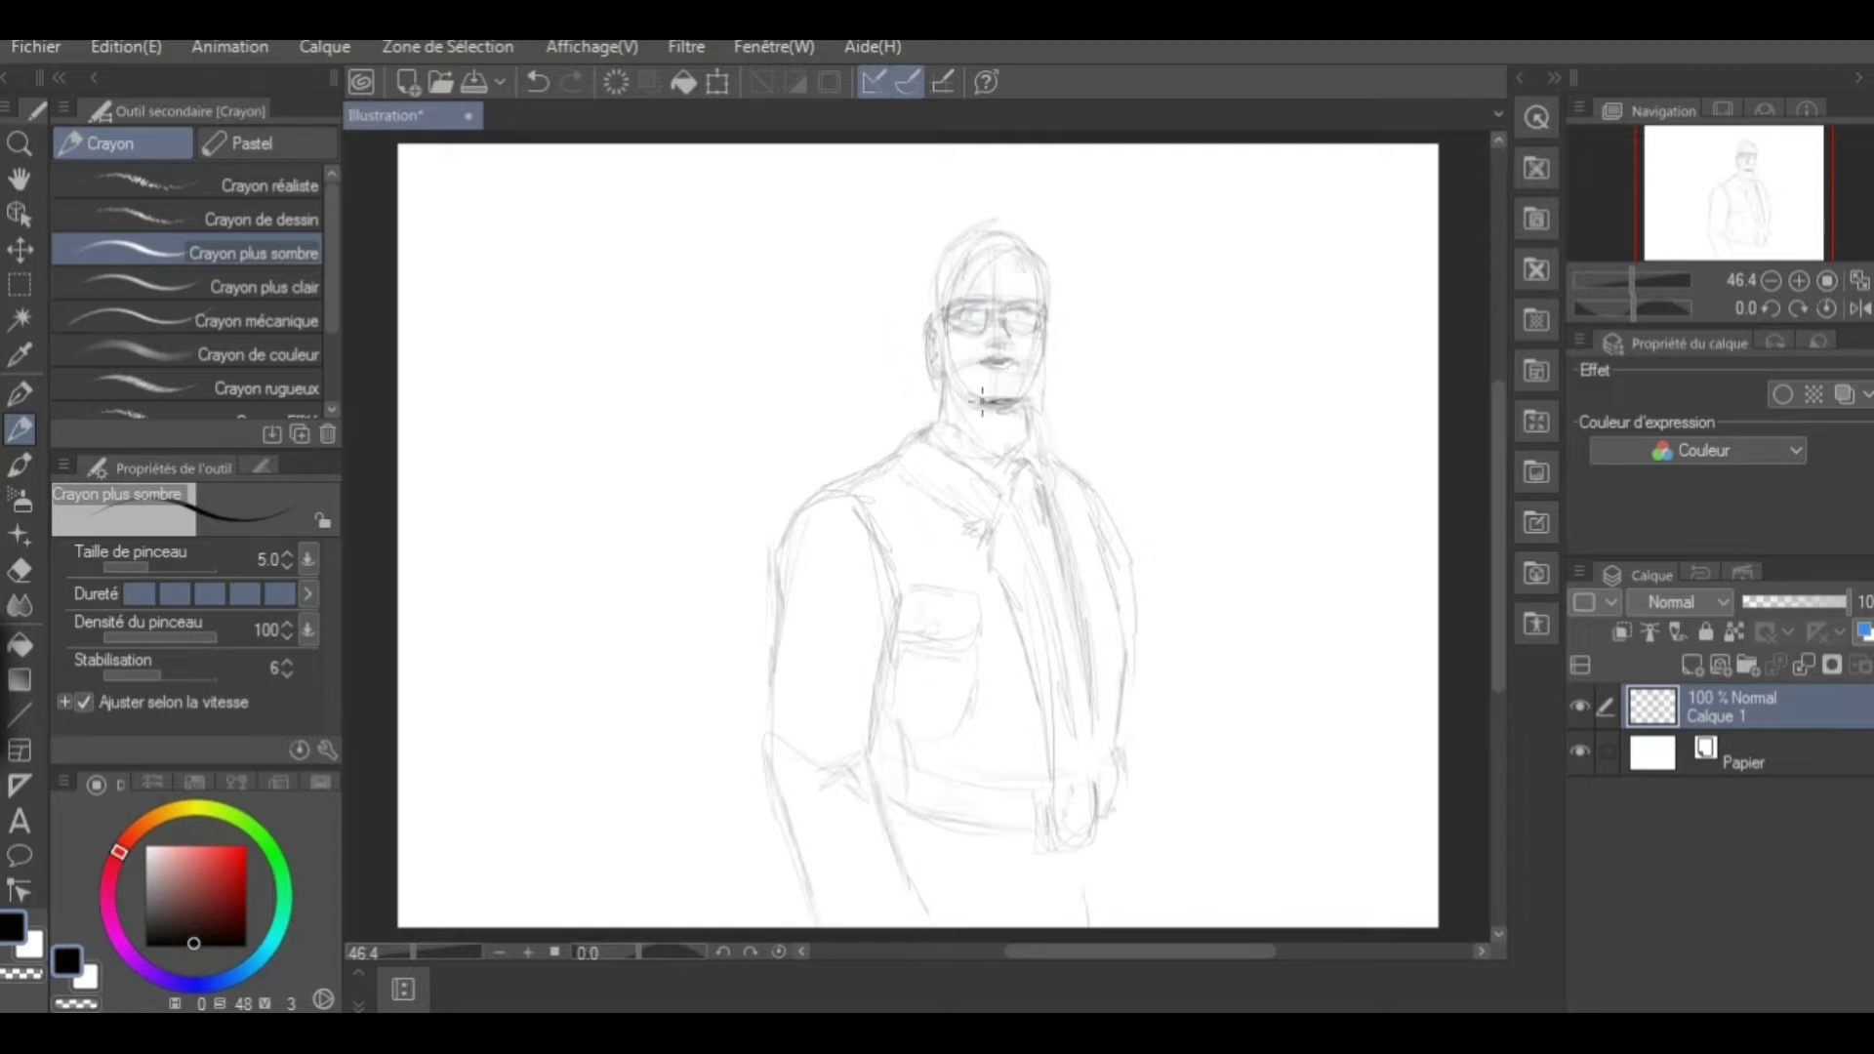
Reinforce the man's pencil sketch with darker strokes on the collar, tie, jacket, sleeve and pockets, and add spiky hair
mouse_move(982, 400)
left_mouse_down()
mouse_move(938, 304)
mouse_move(1043, 342)
mouse_move(1027, 395)
mouse_move(952, 417)
mouse_move(1033, 475)
left_mouse_up()
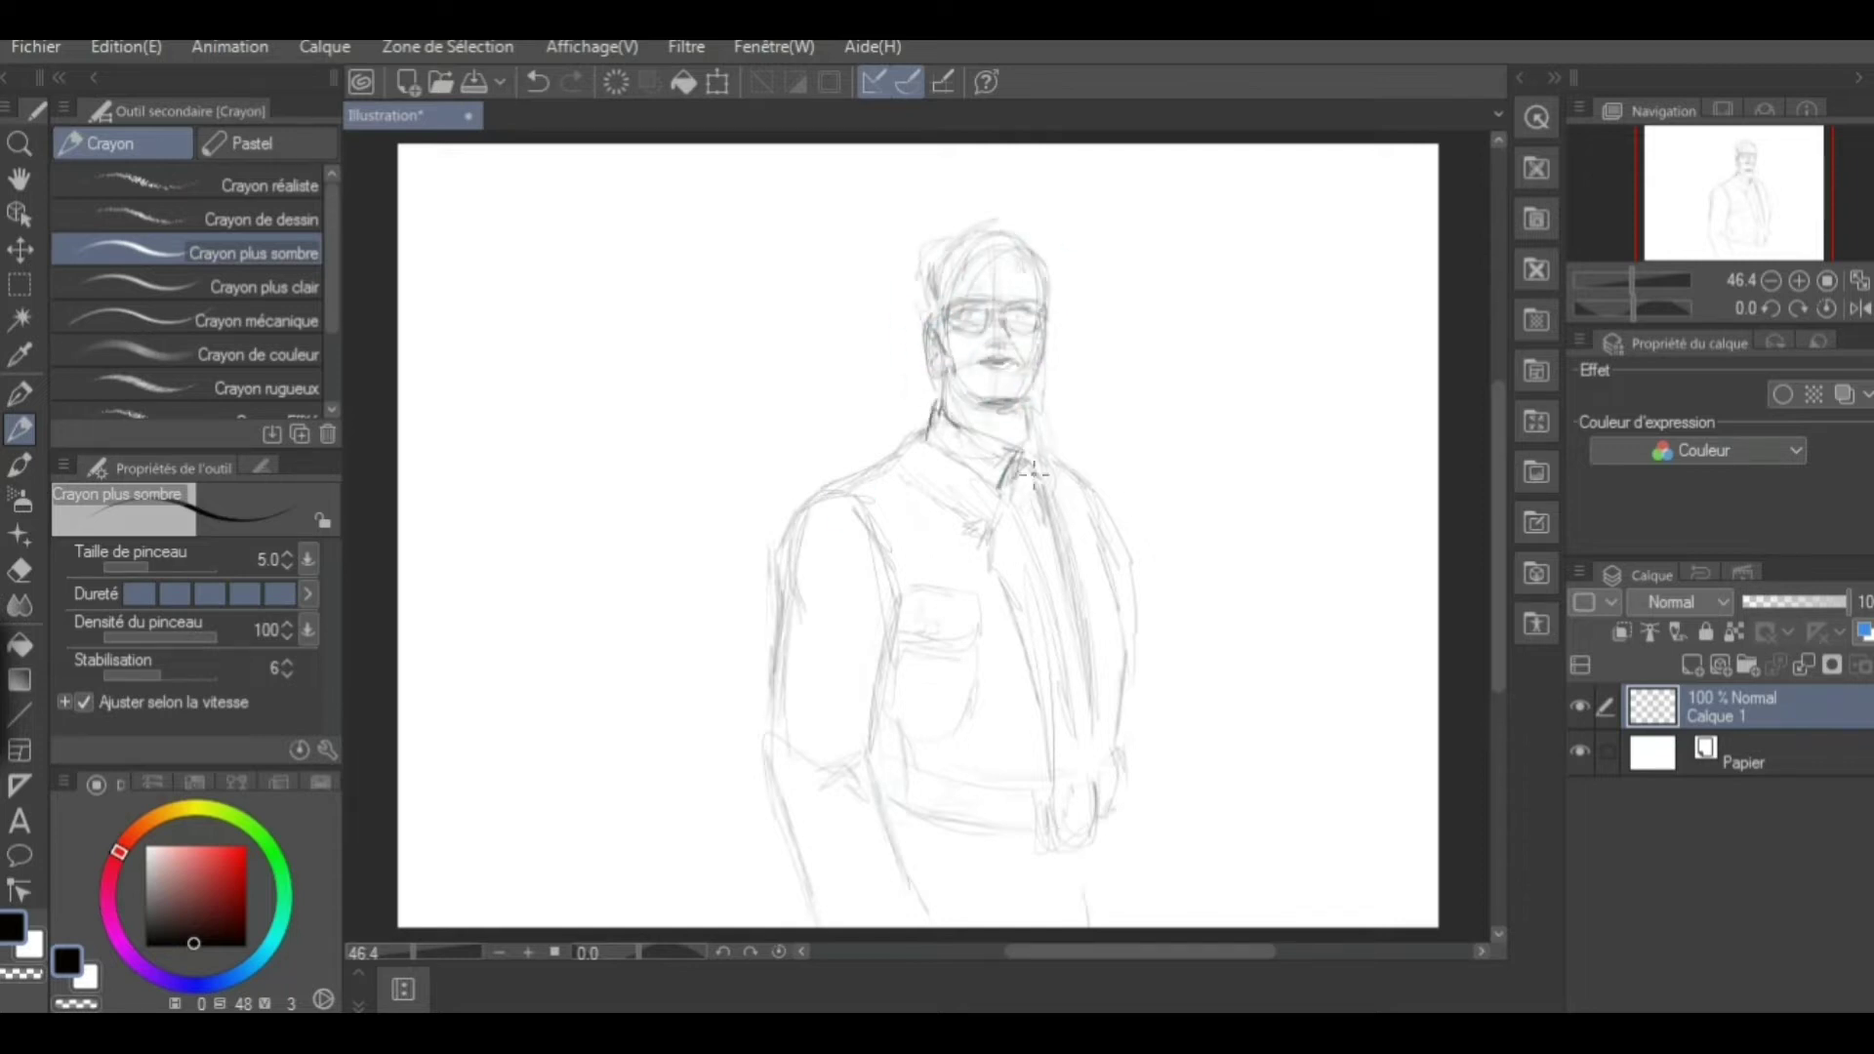
mouse_move(882, 637)
left_mouse_down()
mouse_move(763, 737)
mouse_move(880, 762)
mouse_move(996, 578)
mouse_move(987, 653)
mouse_move(905, 676)
mouse_move(1018, 515)
mouse_move(895, 452)
mouse_move(1039, 610)
mouse_move(896, 466)
mouse_move(1080, 589)
mouse_move(1025, 565)
mouse_move(1034, 527)
mouse_move(1063, 692)
mouse_move(1037, 776)
mouse_move(954, 830)
mouse_move(881, 829)
mouse_move(1124, 733)
mouse_move(1030, 440)
mouse_move(1069, 492)
mouse_move(1072, 607)
mouse_move(966, 587)
mouse_move(997, 633)
mouse_move(780, 650)
mouse_move(984, 262)
mouse_move(922, 265)
mouse_move(1005, 396)
left_mouse_up()
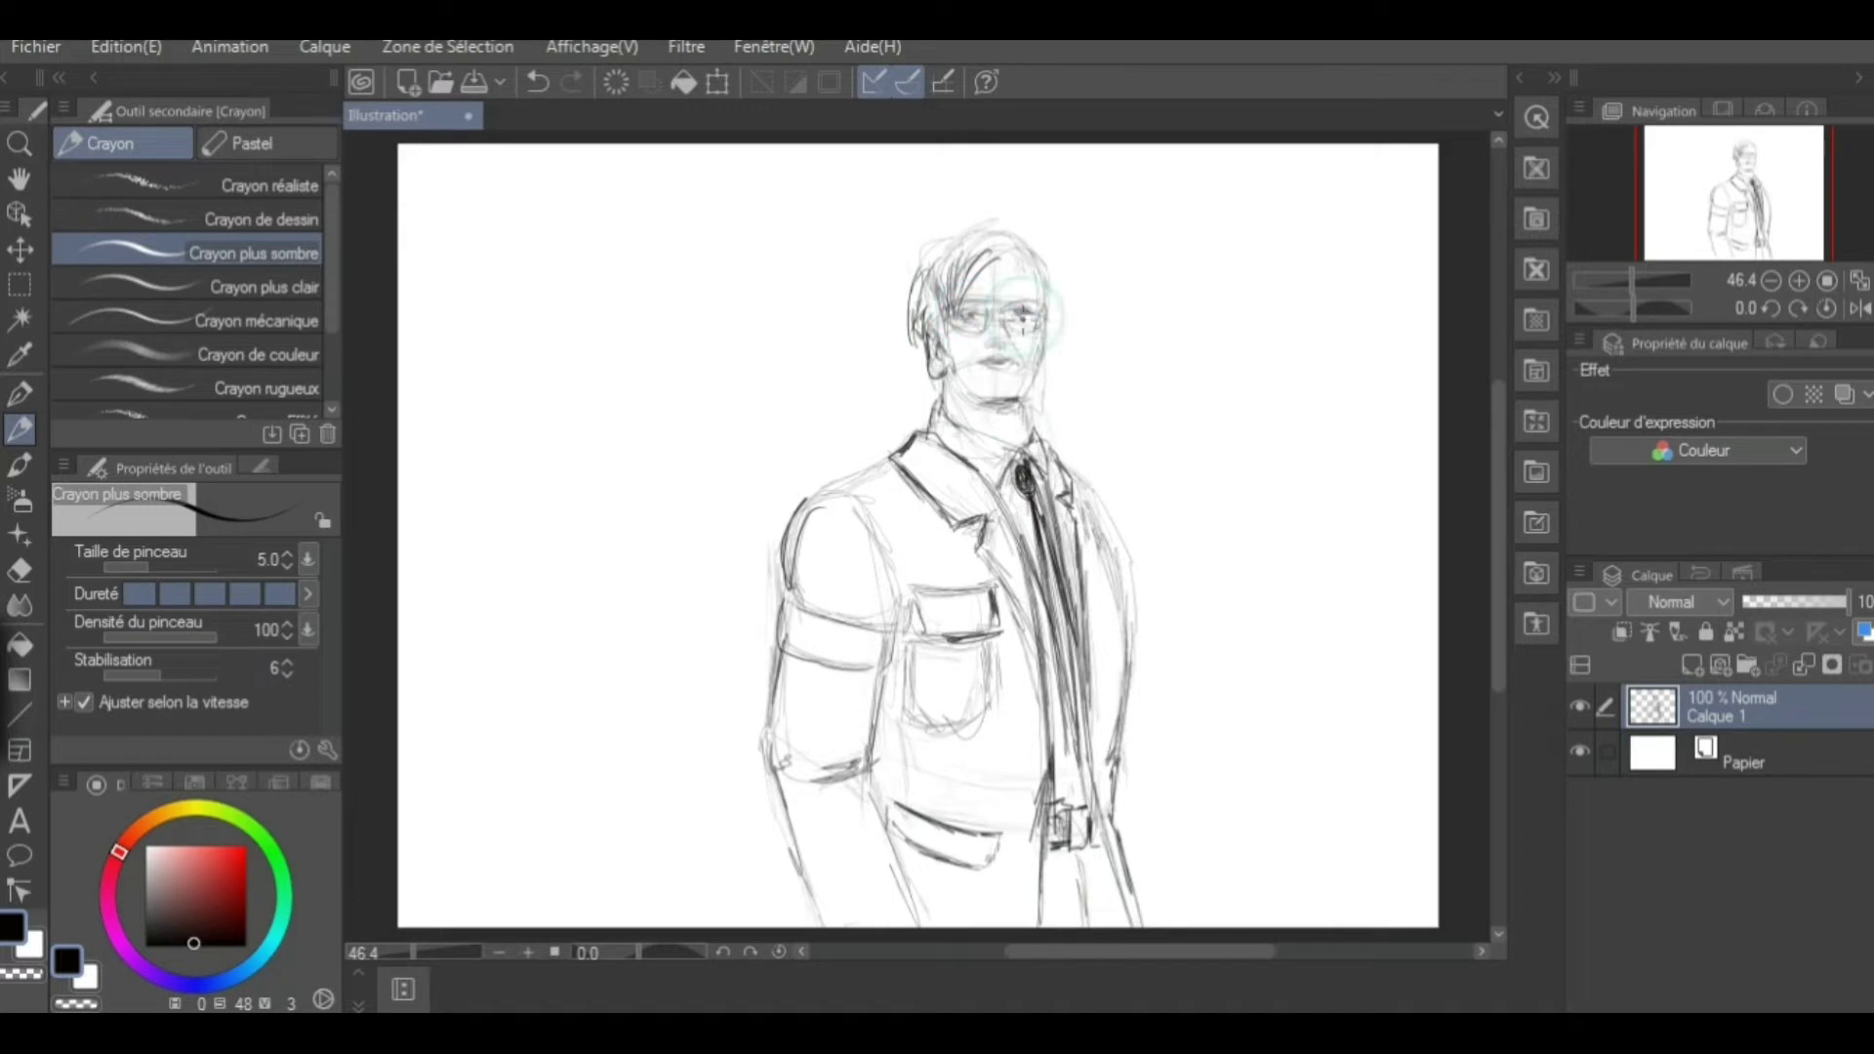
mouse_move(1020, 314)
left_mouse_down()
mouse_move(987, 243)
mouse_move(1012, 201)
mouse_move(976, 215)
mouse_move(997, 211)
left_mouse_up()
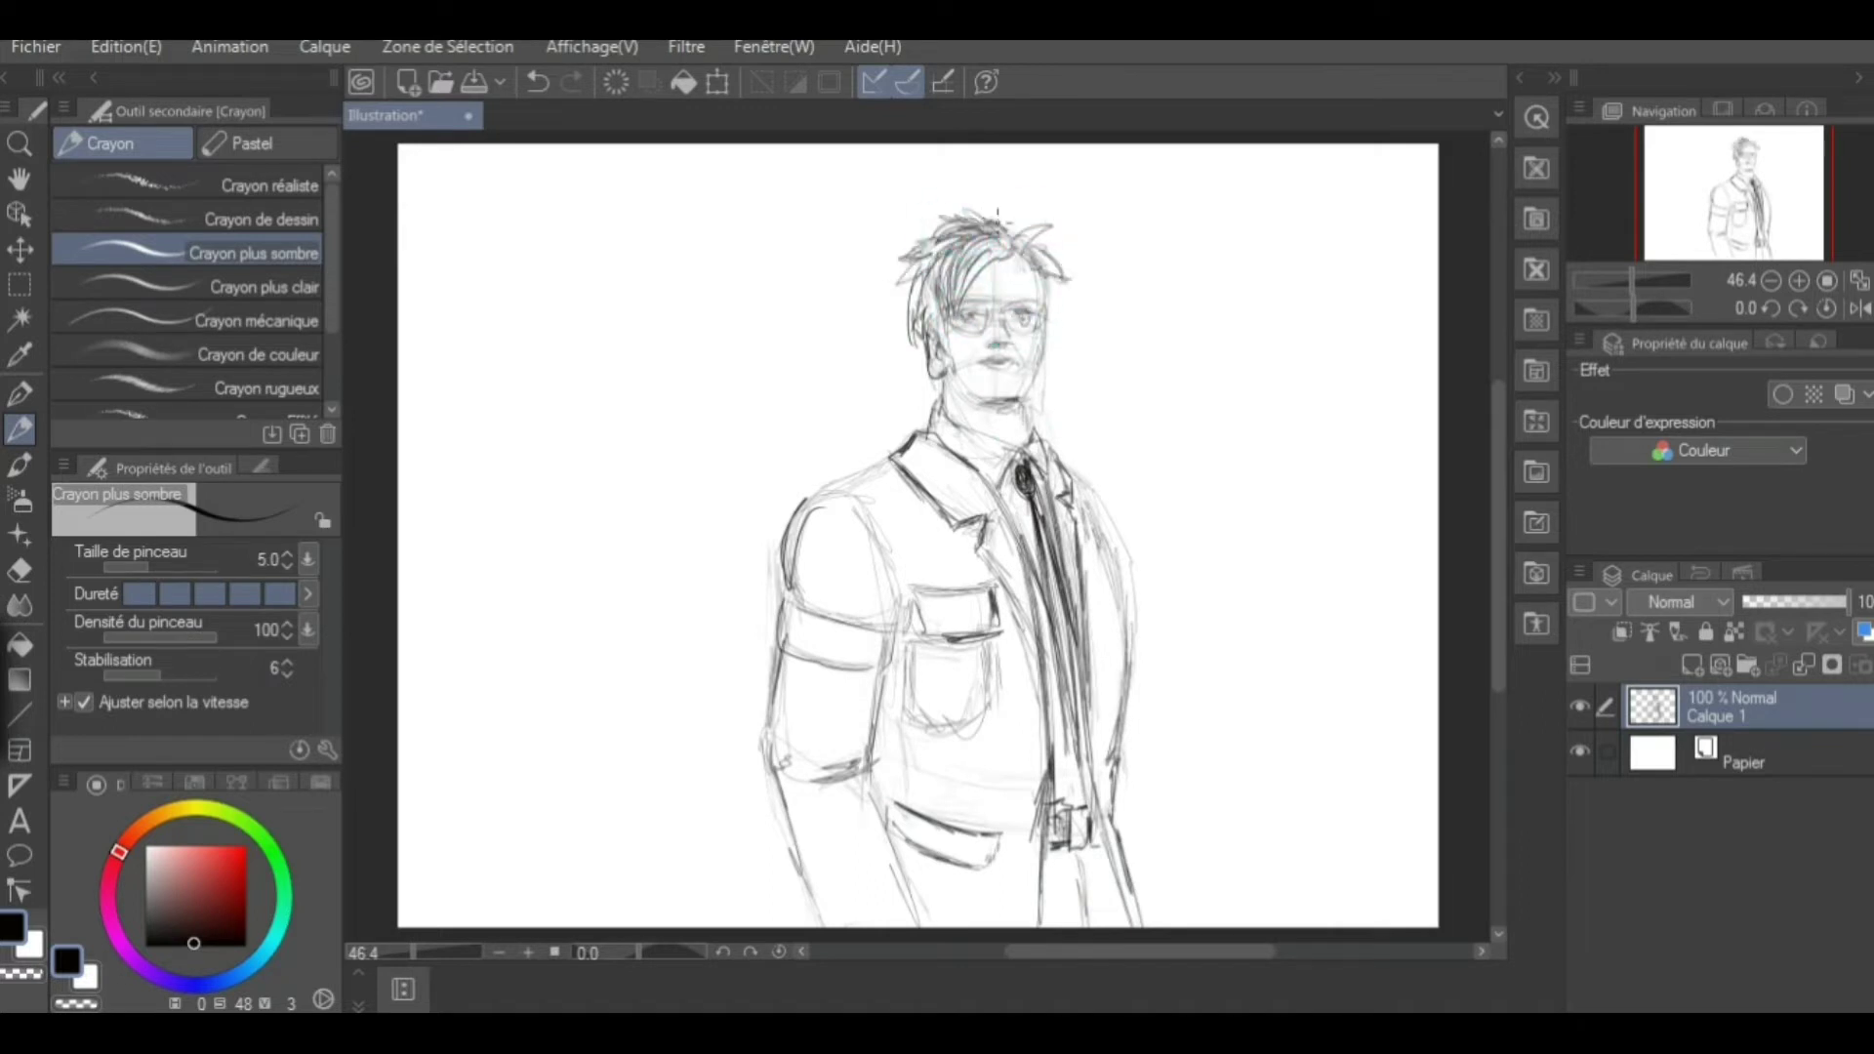
mouse_move(826, 509)
left_mouse_down()
mouse_move(874, 823)
mouse_move(1291, 145)
left_mouse_up()
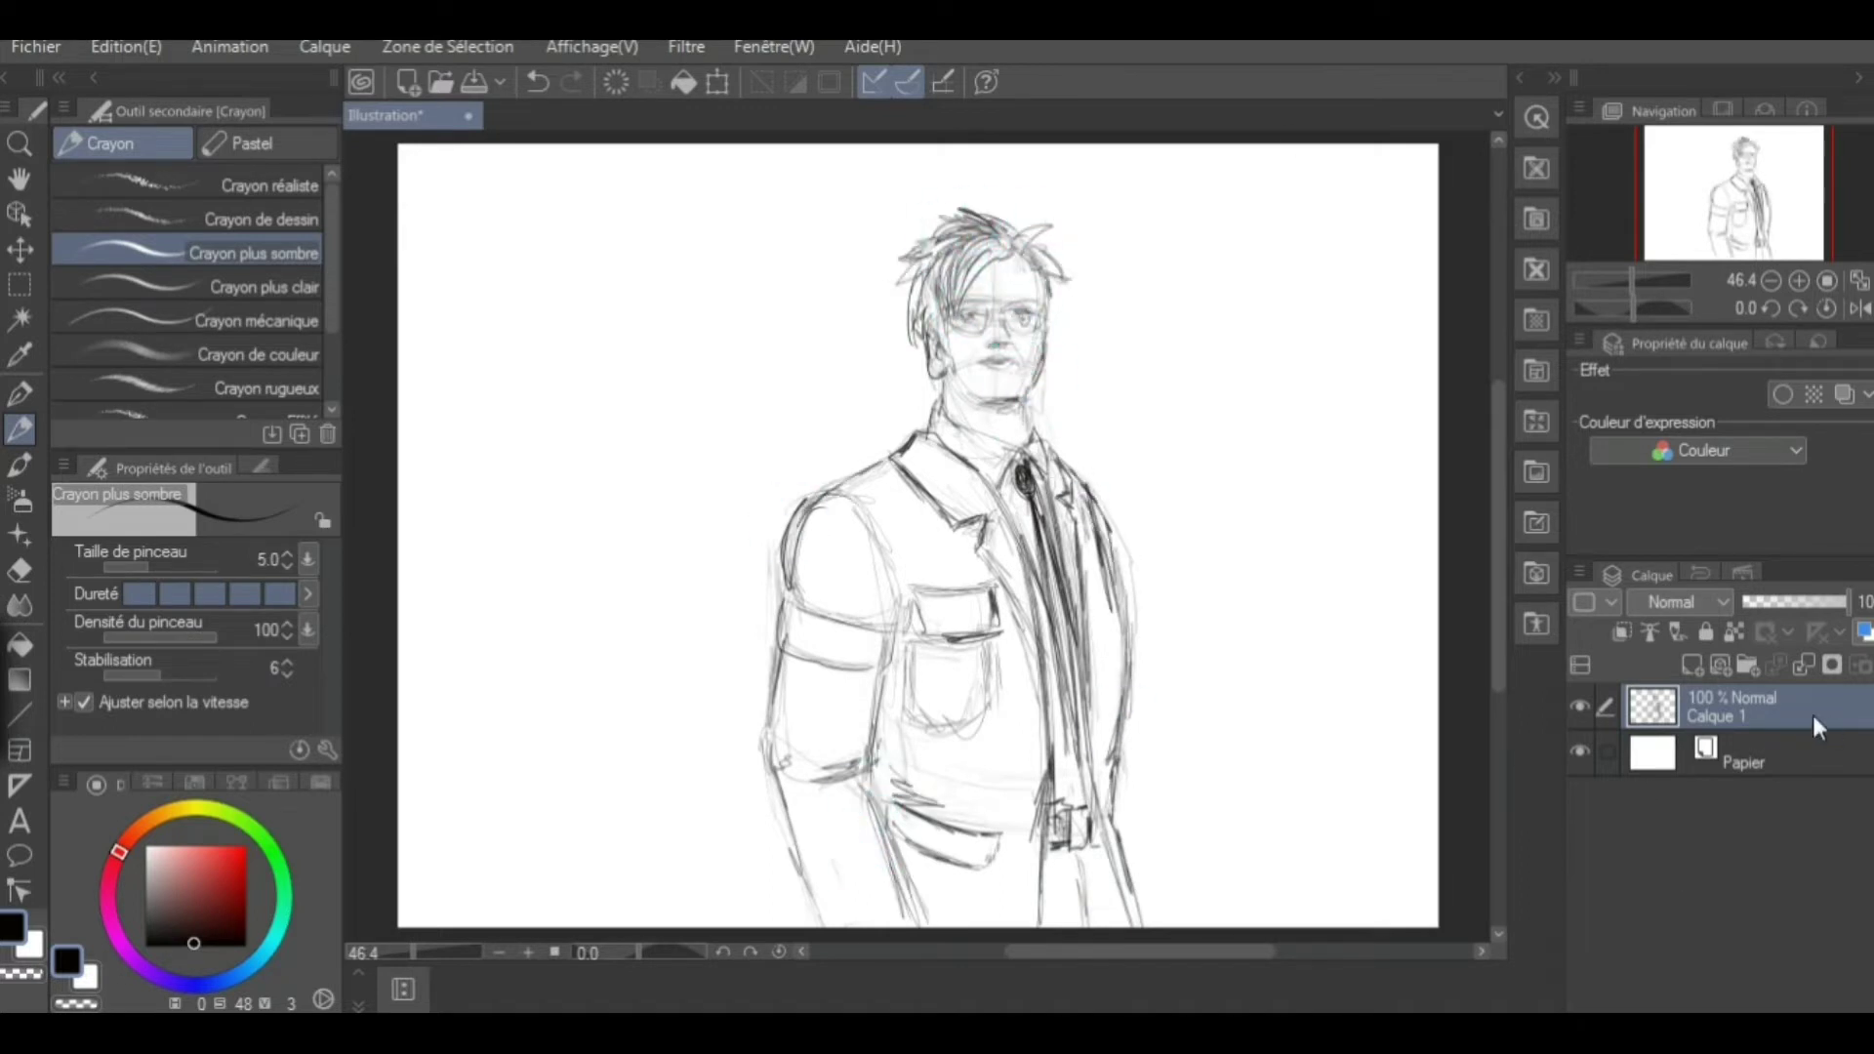
Add a new layer above the sketch, lower the sketch layer's opacity to 41 % and make the new layer active
left_click(1693, 665)
left_click(1699, 752)
left_click_drag(1813, 604, 1785, 604)
left_click(1733, 706)
Ink the man's facial features, face outline, neck, ear and hair over the sketch with the Plume G pen at size 4
key("p")
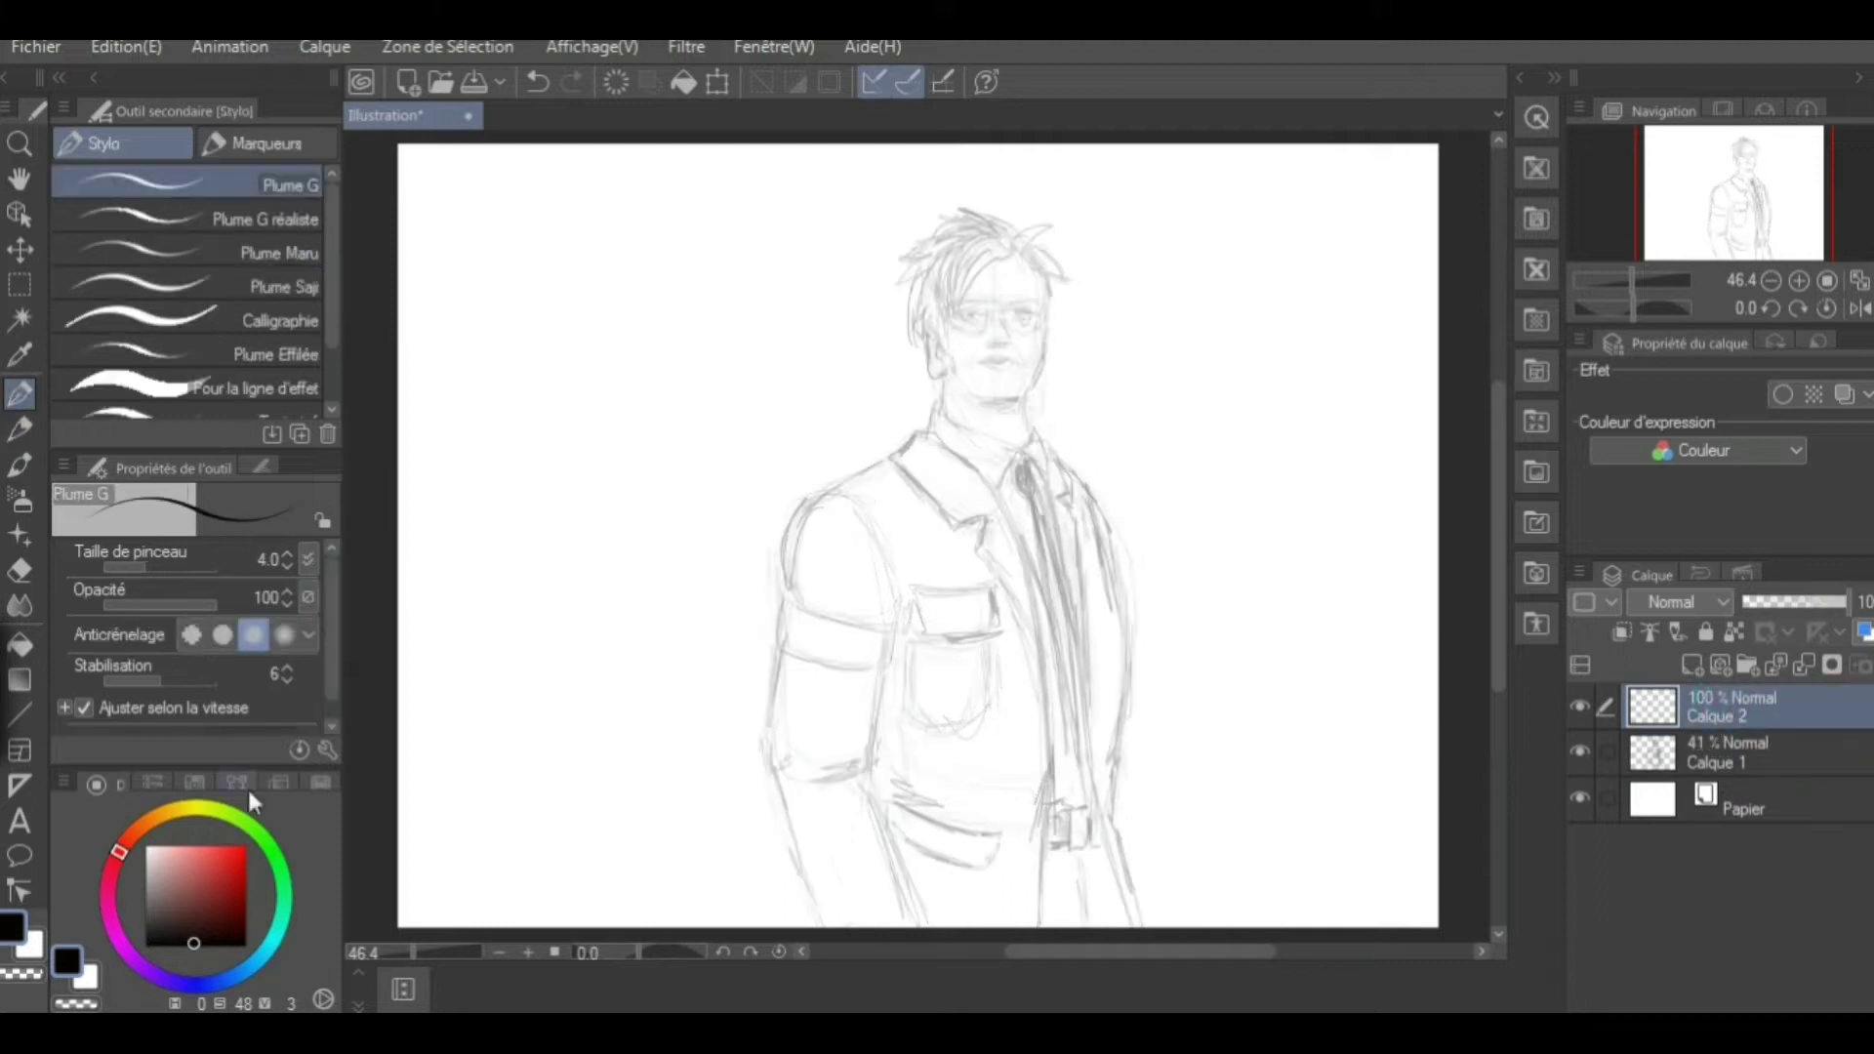
left_click_drag(948, 313, 974, 312)
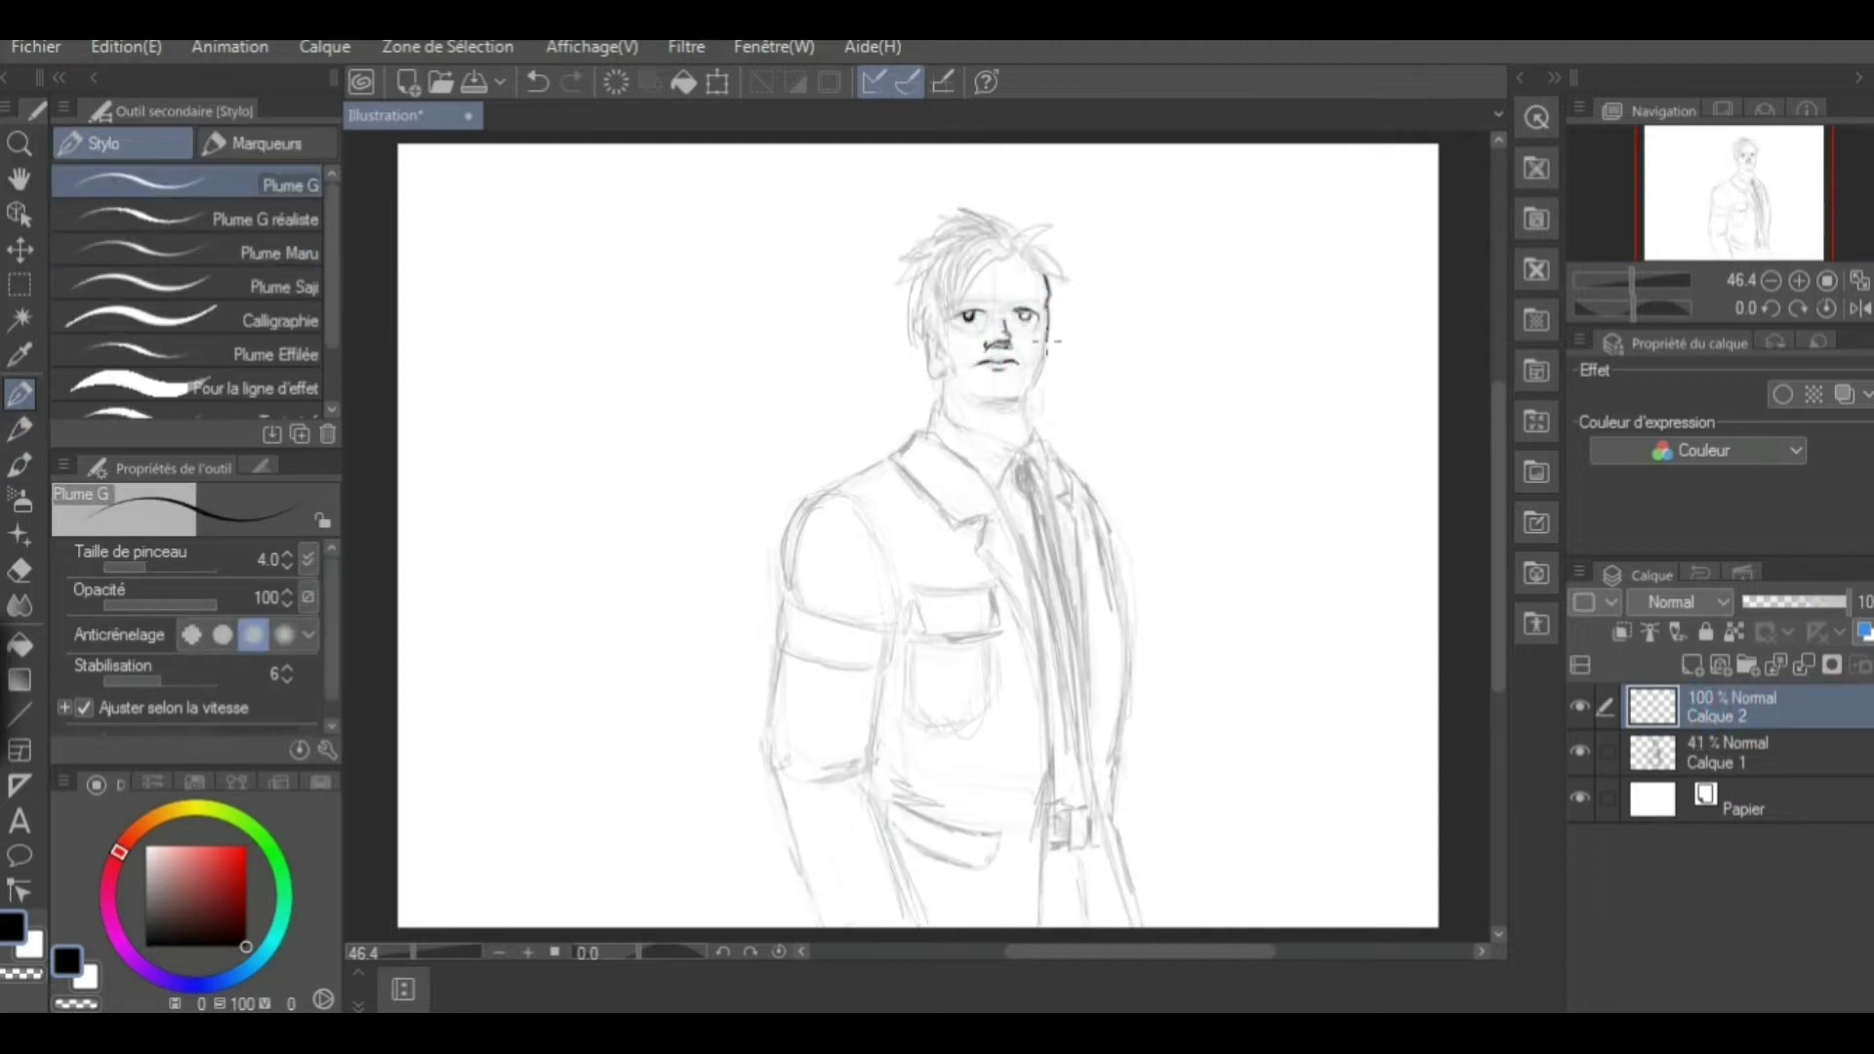
left_click_drag(1047, 341, 1005, 430)
left_click_drag(946, 416, 940, 362)
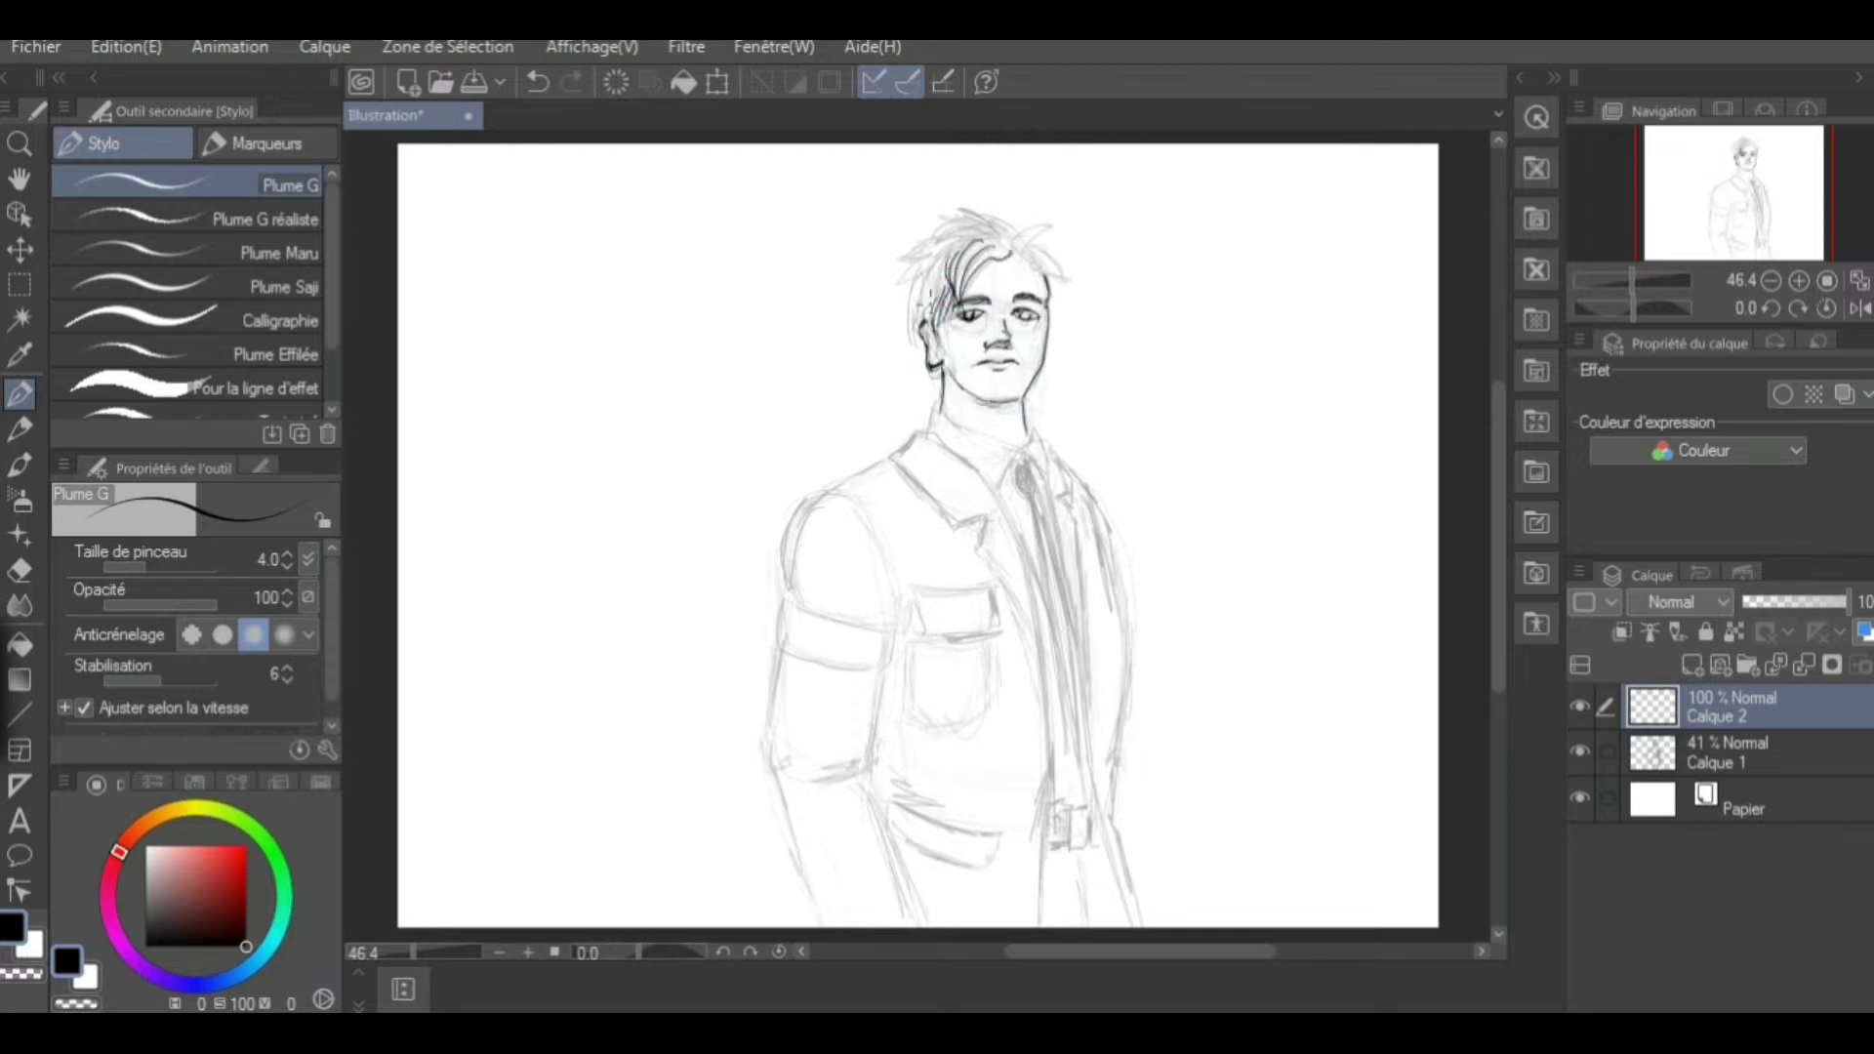
mouse_move(949, 222)
left_mouse_down()
mouse_move(896, 291)
mouse_move(1015, 183)
mouse_move(1072, 285)
left_mouse_up()
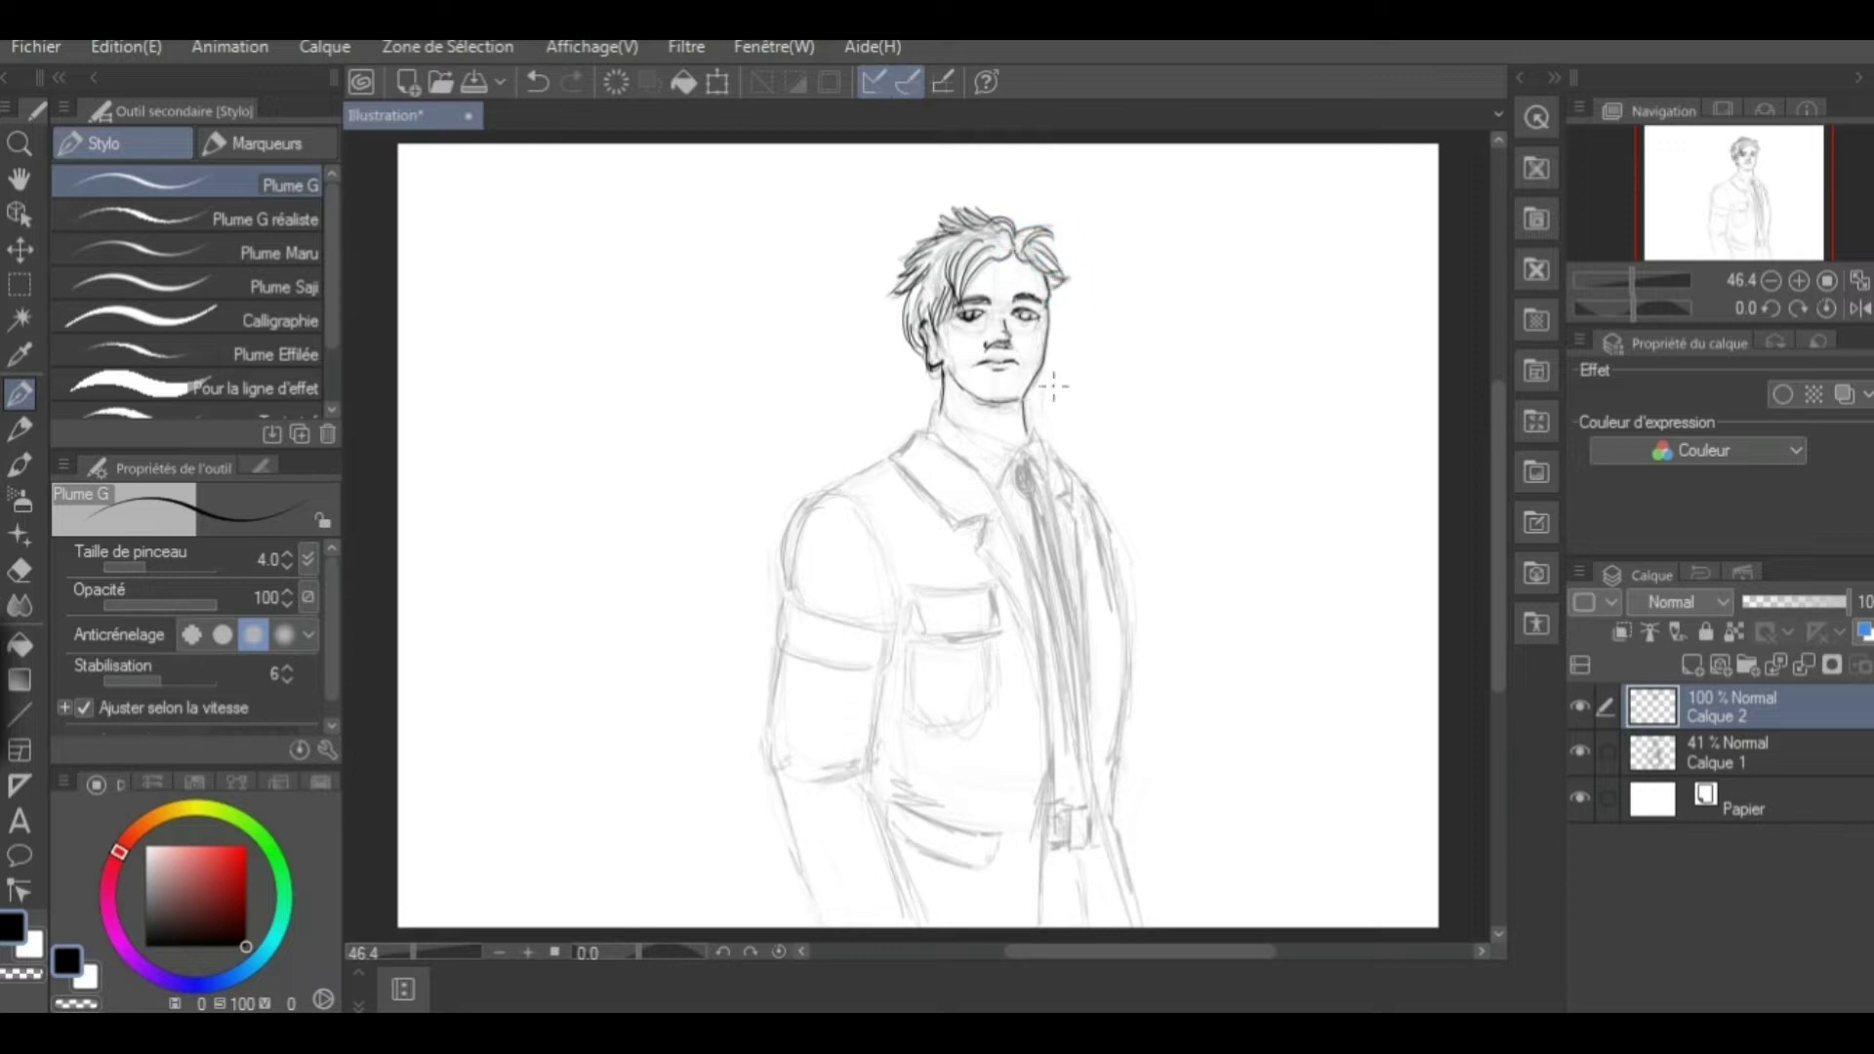
Ink the shirt collar, tie and near lapel, plus the near arm with its armband and folded sleeve
left_click_drag(1032, 491, 1052, 778)
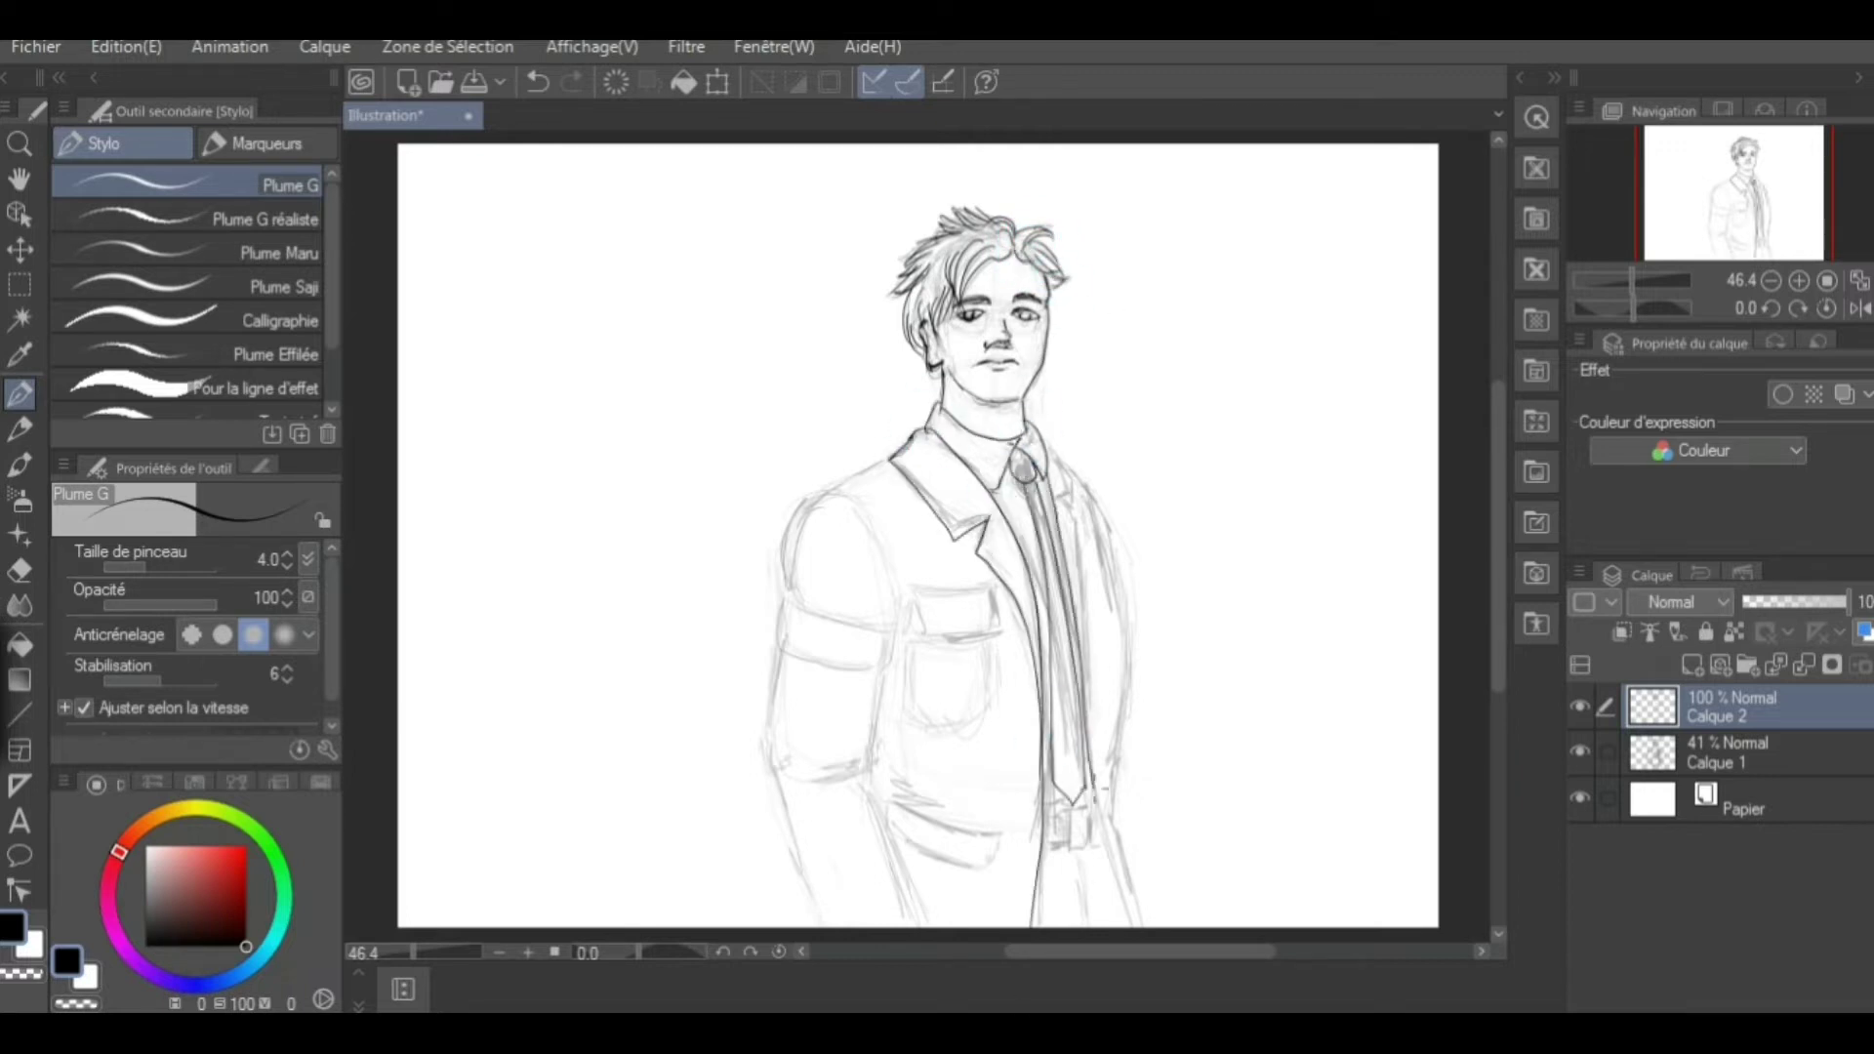
left_click_drag(843, 494, 795, 608)
left_click_drag(796, 607, 880, 621)
left_click_drag(783, 652, 891, 668)
key("e")
mouse_move(782, 656)
left_mouse_down()
mouse_move(768, 776)
mouse_move(808, 634)
mouse_move(820, 922)
left_mouse_up()
key("p")
key("x")
left_click_drag(876, 748, 909, 891)
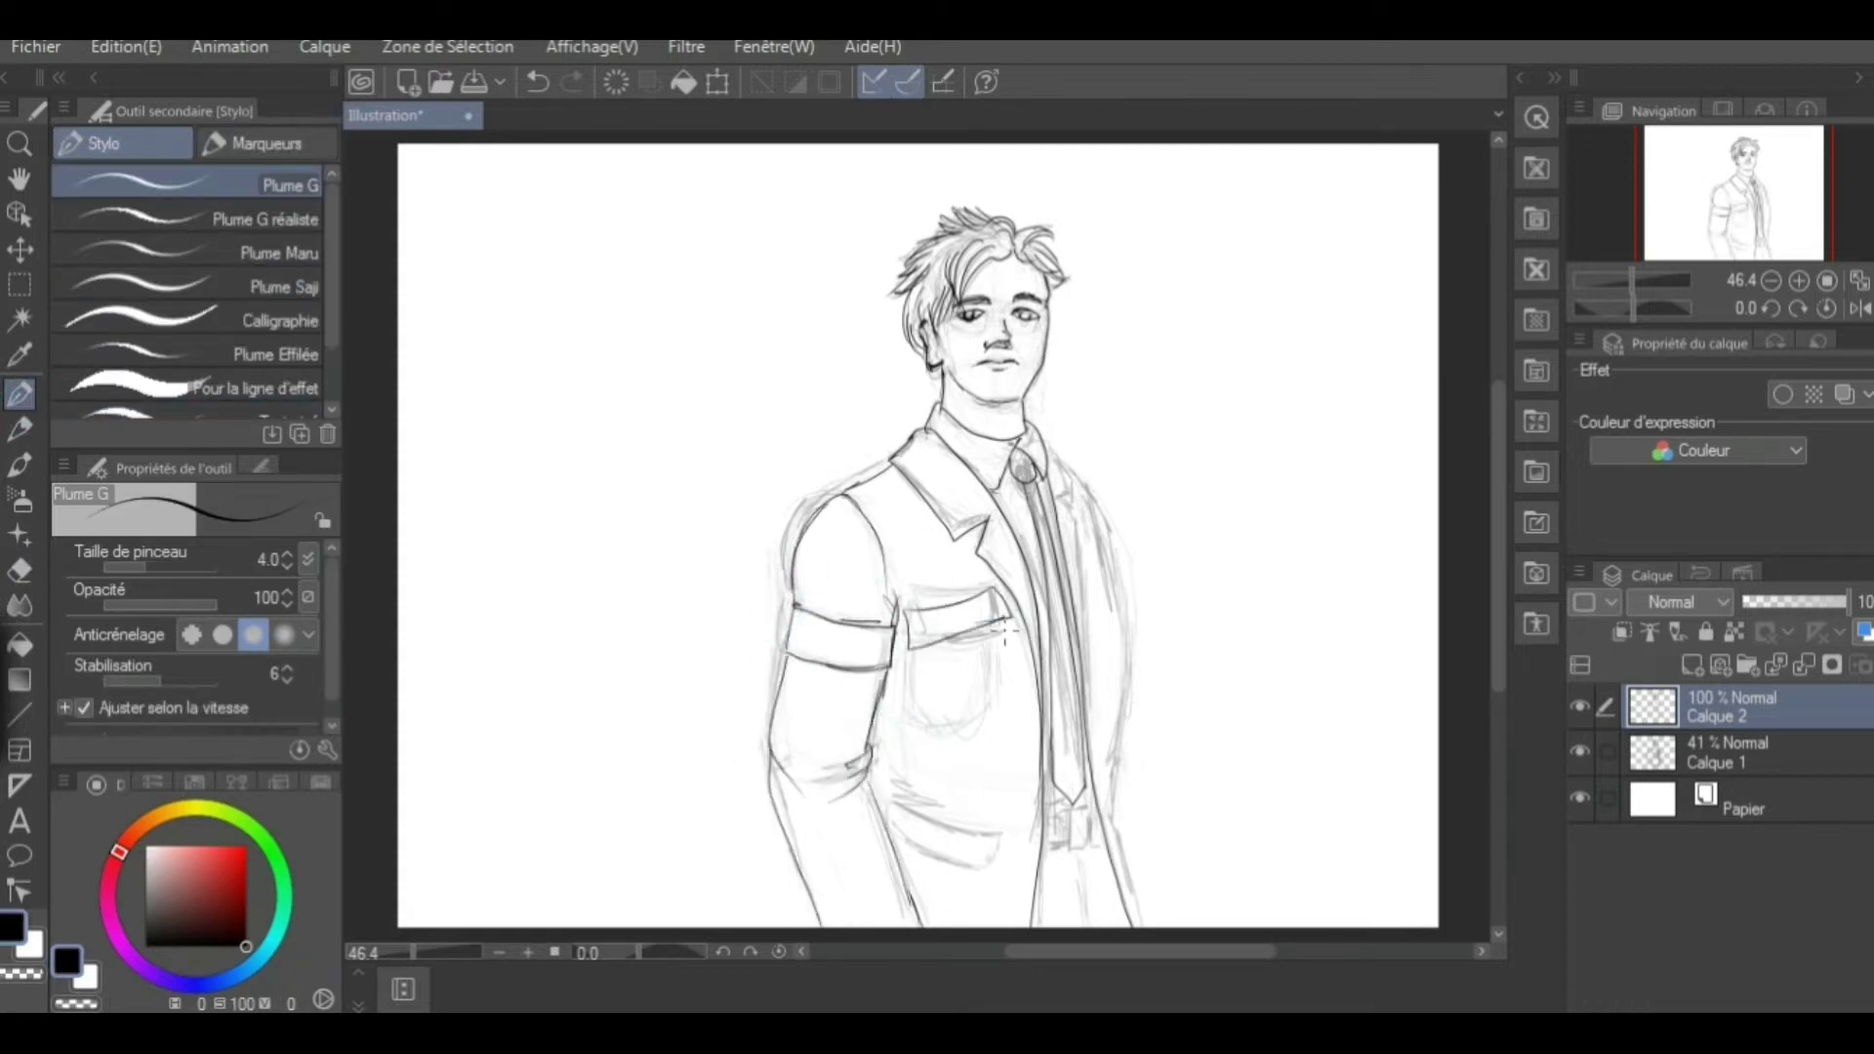
Ink the far side of the open jacket down to the canvas edge and add small lines on the face
mouse_move(1058, 497)
left_mouse_down()
mouse_move(1081, 703)
mouse_move(1093, 585)
mouse_move(1156, 928)
left_mouse_up()
mouse_move(1061, 466)
left_mouse_down()
mouse_move(1087, 509)
mouse_move(1121, 837)
left_mouse_up()
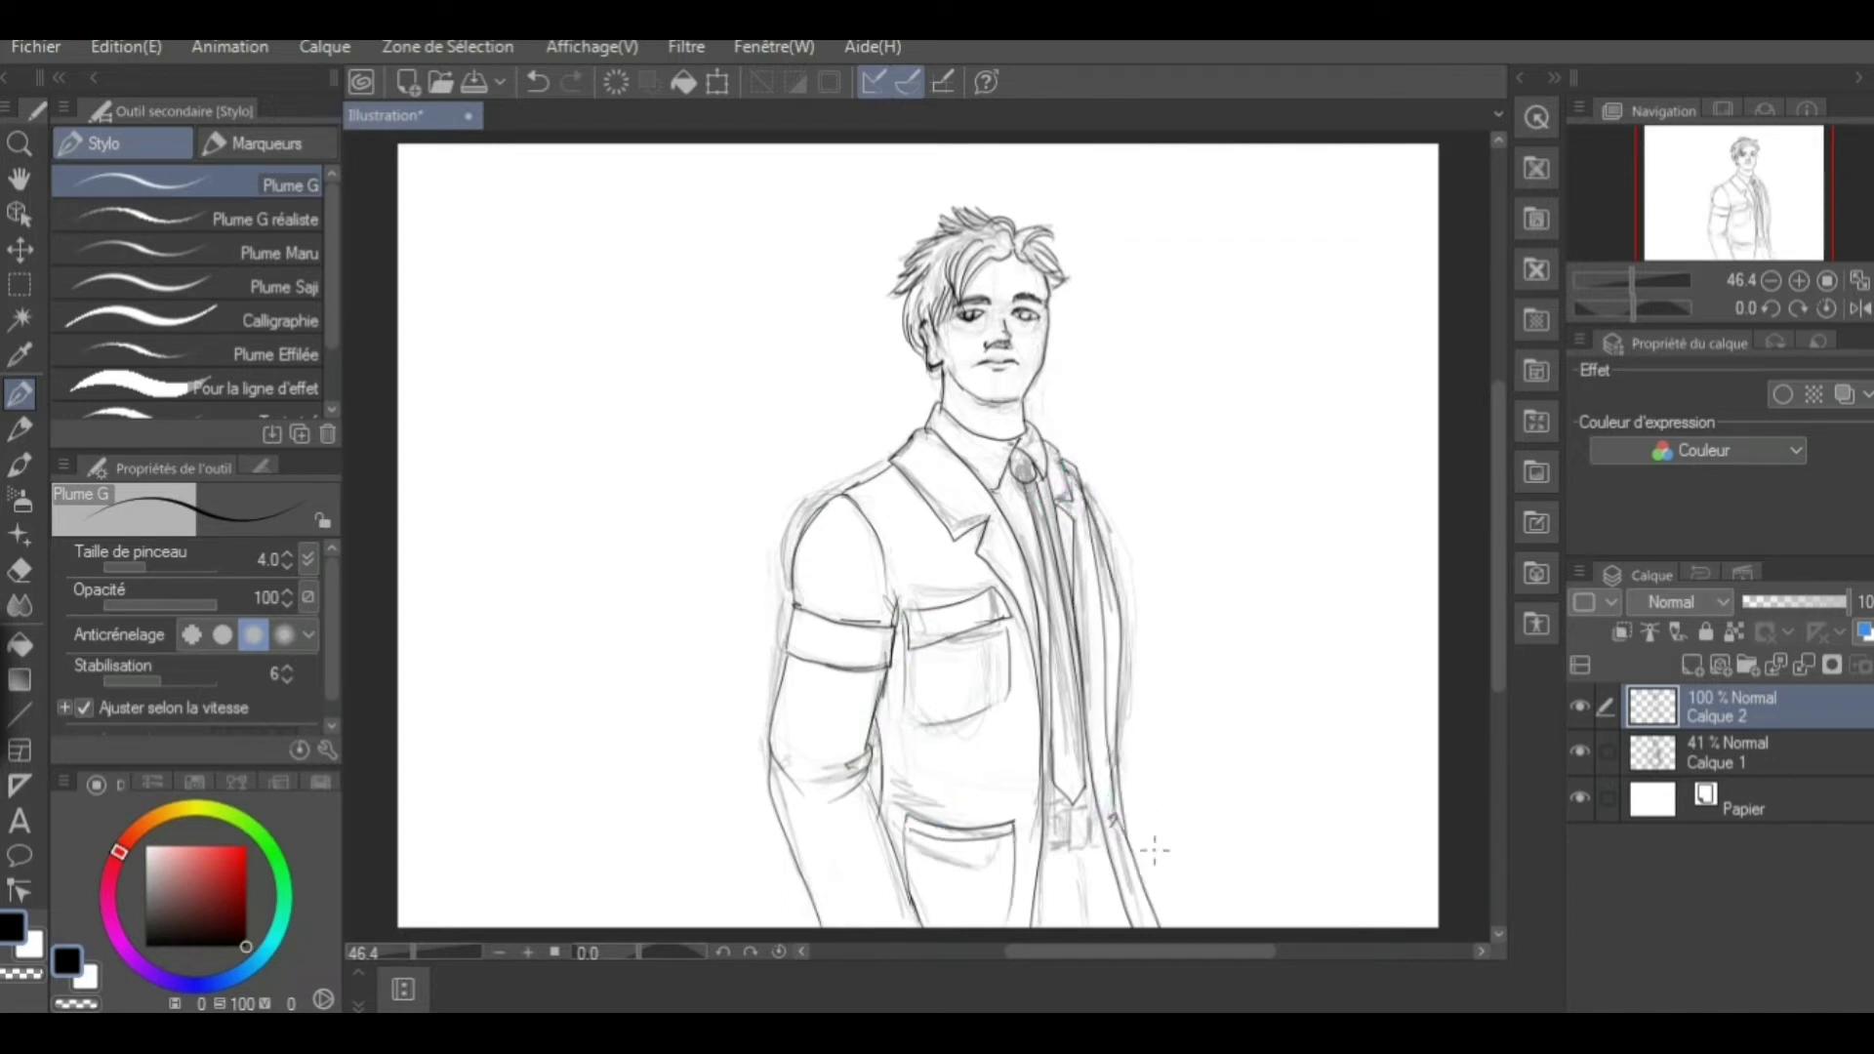
left_click(1011, 235)
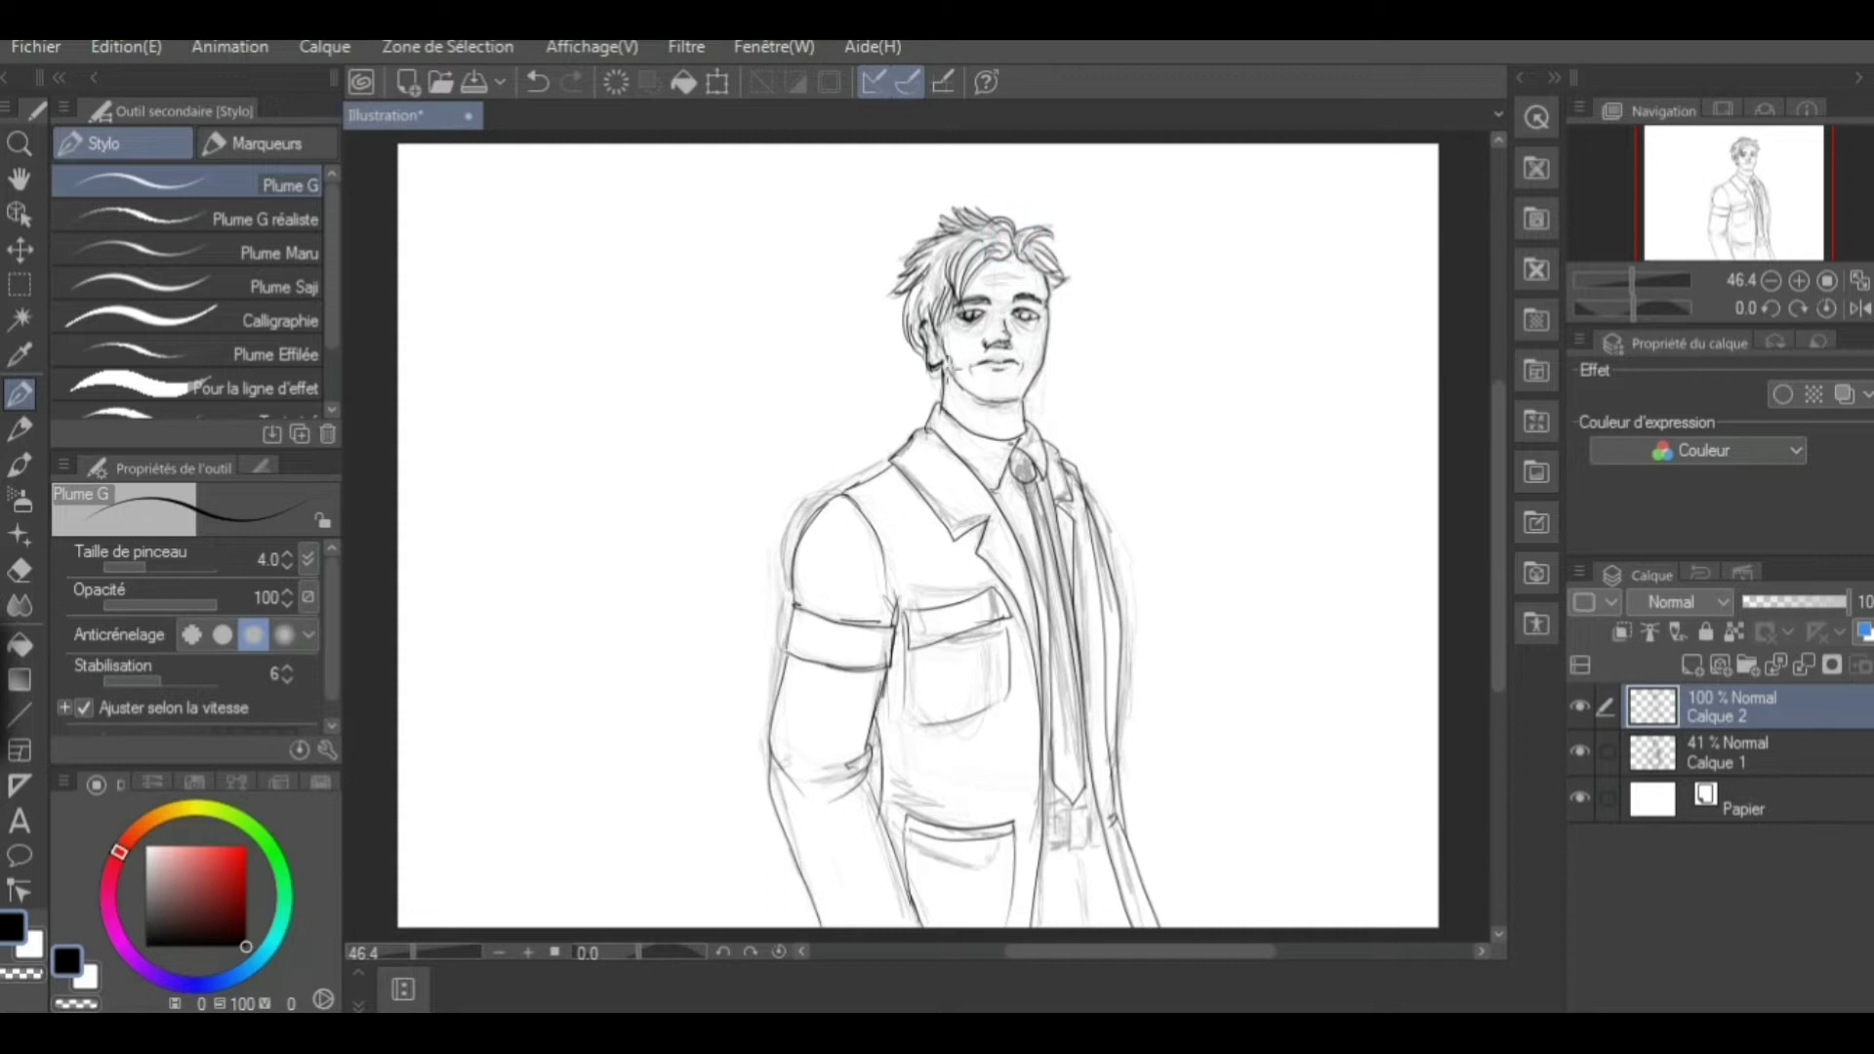
Hide the sketch layer Calque 1 and ink the belt with its buckle below the tie
left_click(1579, 751)
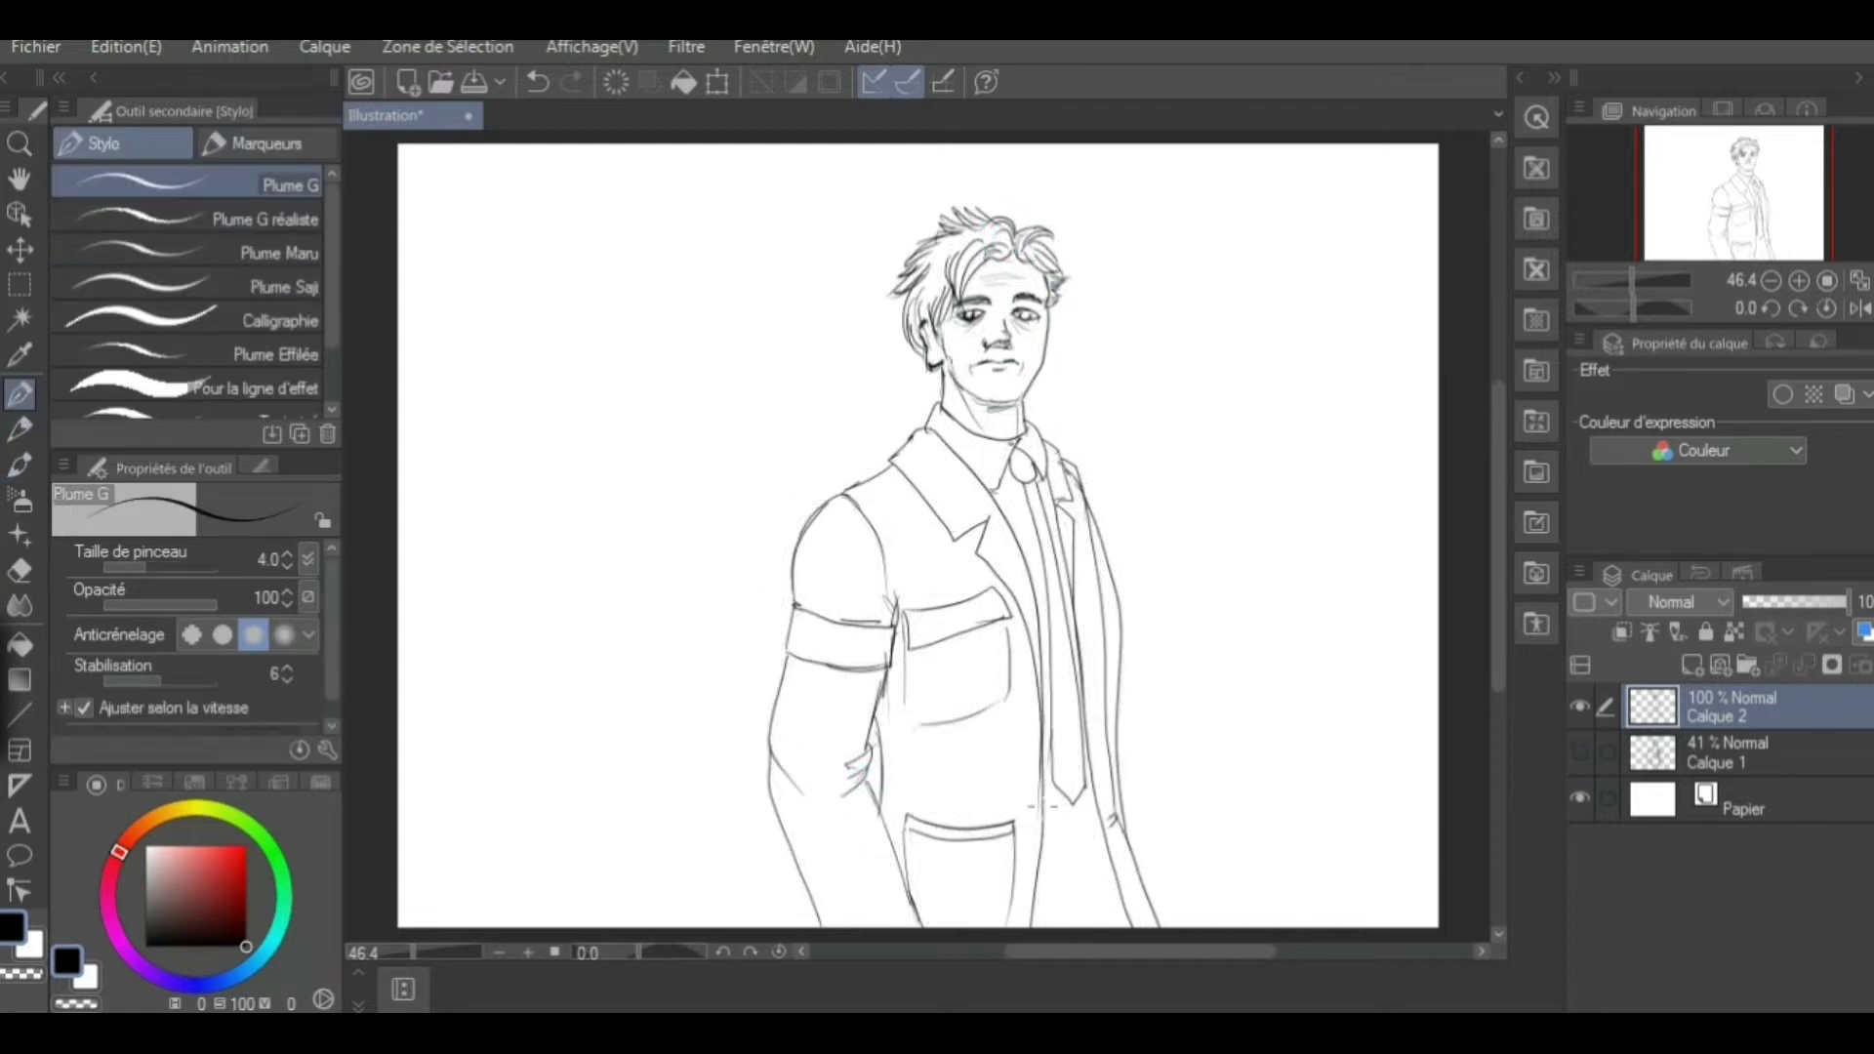
mouse_move(1038, 807)
left_mouse_down()
mouse_move(1089, 798)
mouse_move(1093, 922)
mouse_move(1084, 840)
left_mouse_up()
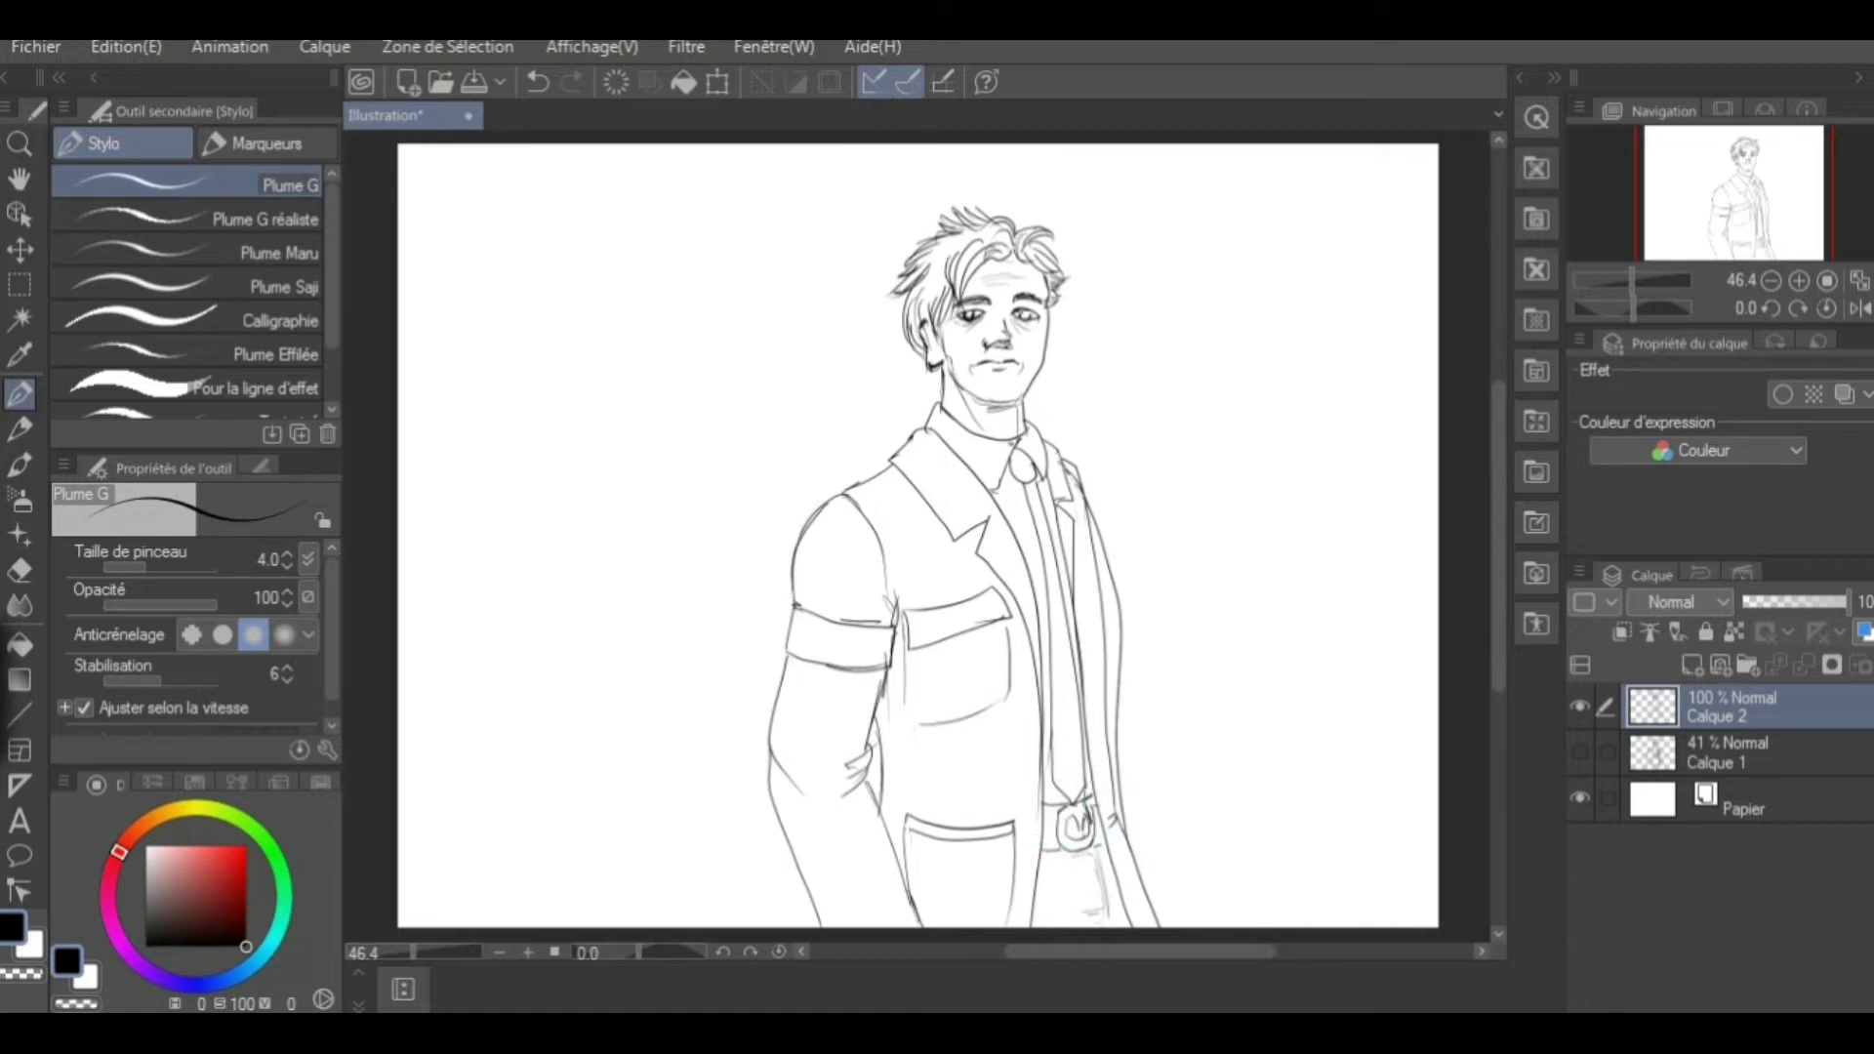
Draw jagged mountain ridges behind the man on both sides, with faint ground lines below them
left_click_drag(1103, 523, 1435, 498)
mouse_move(791, 556)
left_mouse_down()
mouse_move(657, 502)
mouse_move(401, 585)
left_mouse_up()
mouse_move(1122, 683)
left_mouse_down()
mouse_move(1158, 645)
mouse_move(1337, 630)
left_mouse_up()
mouse_move(410, 439)
left_mouse_down()
mouse_move(489, 501)
mouse_move(691, 390)
left_mouse_up()
key("ctrl+z")
left_click_drag(405, 571, 591, 532)
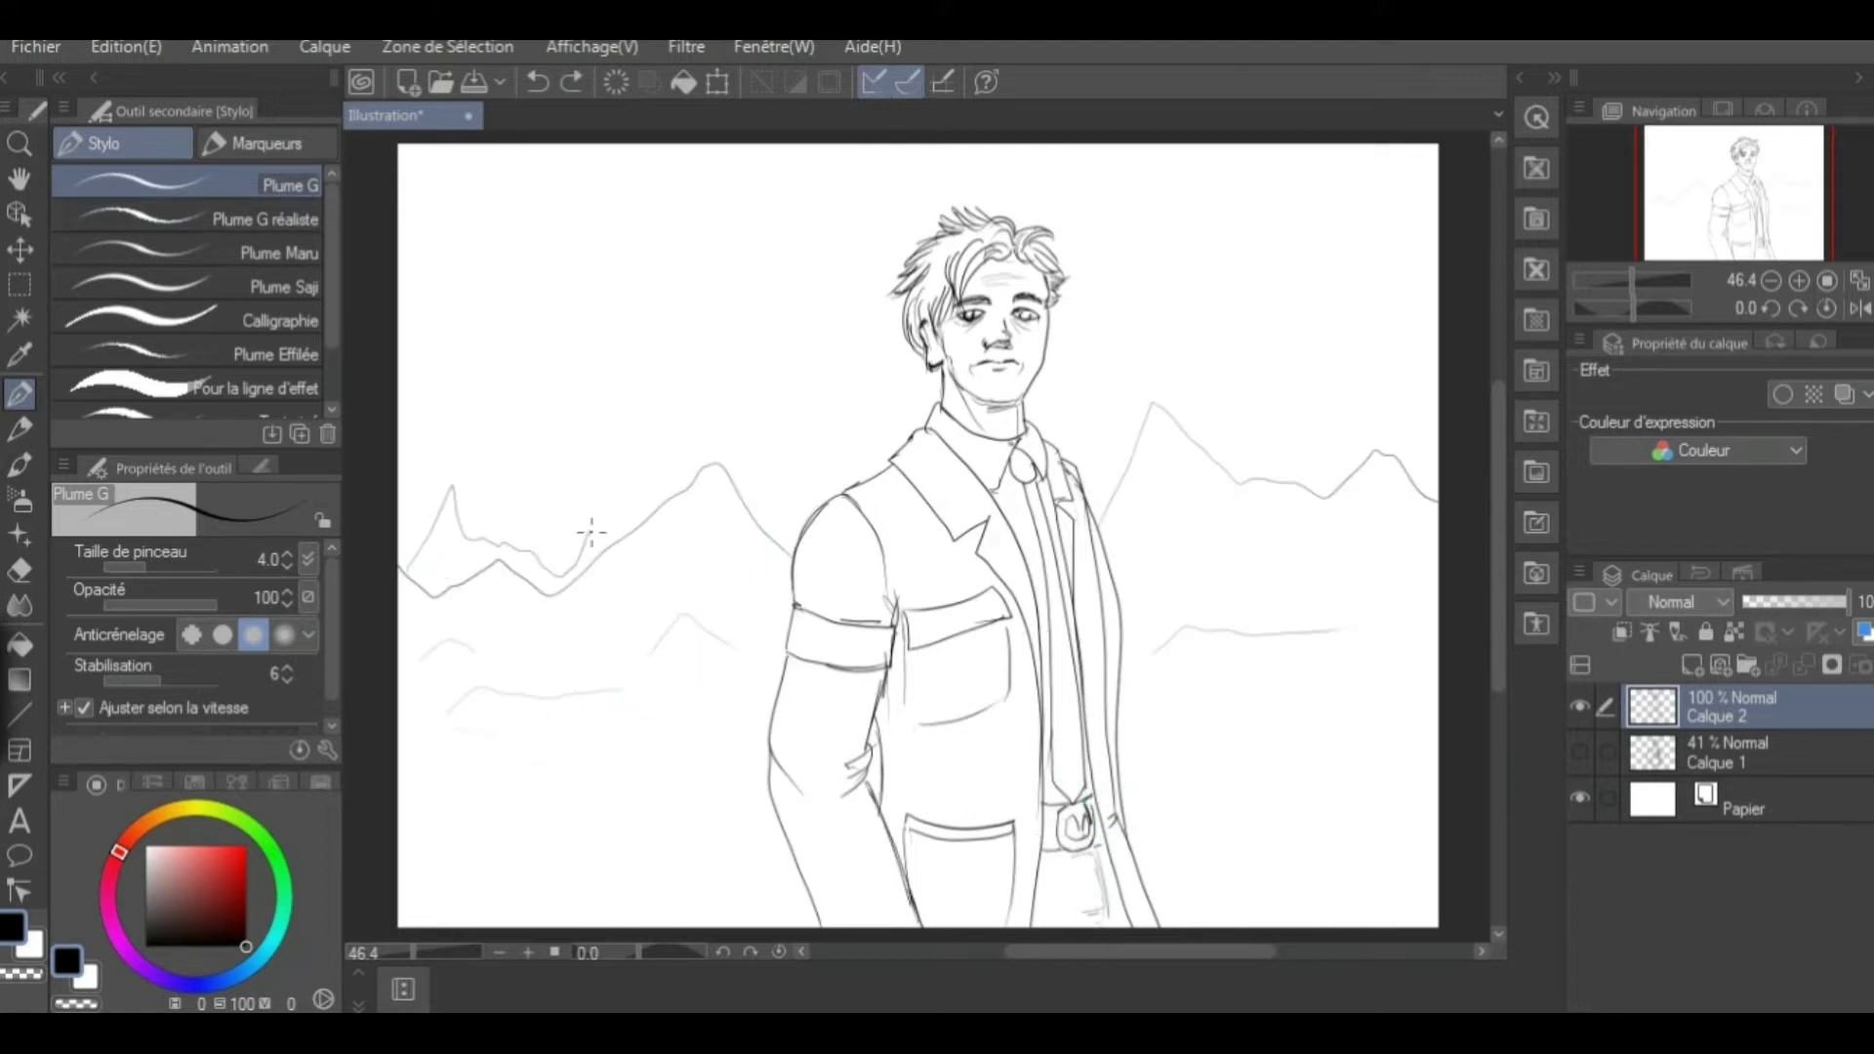
left_click_drag(1059, 459, 1437, 429)
Draw ground lines and foreground mounds on both sides of the man, and a large round sun in the sky
left_click_drag(1142, 664, 1396, 615)
left_click_drag(767, 666, 398, 701)
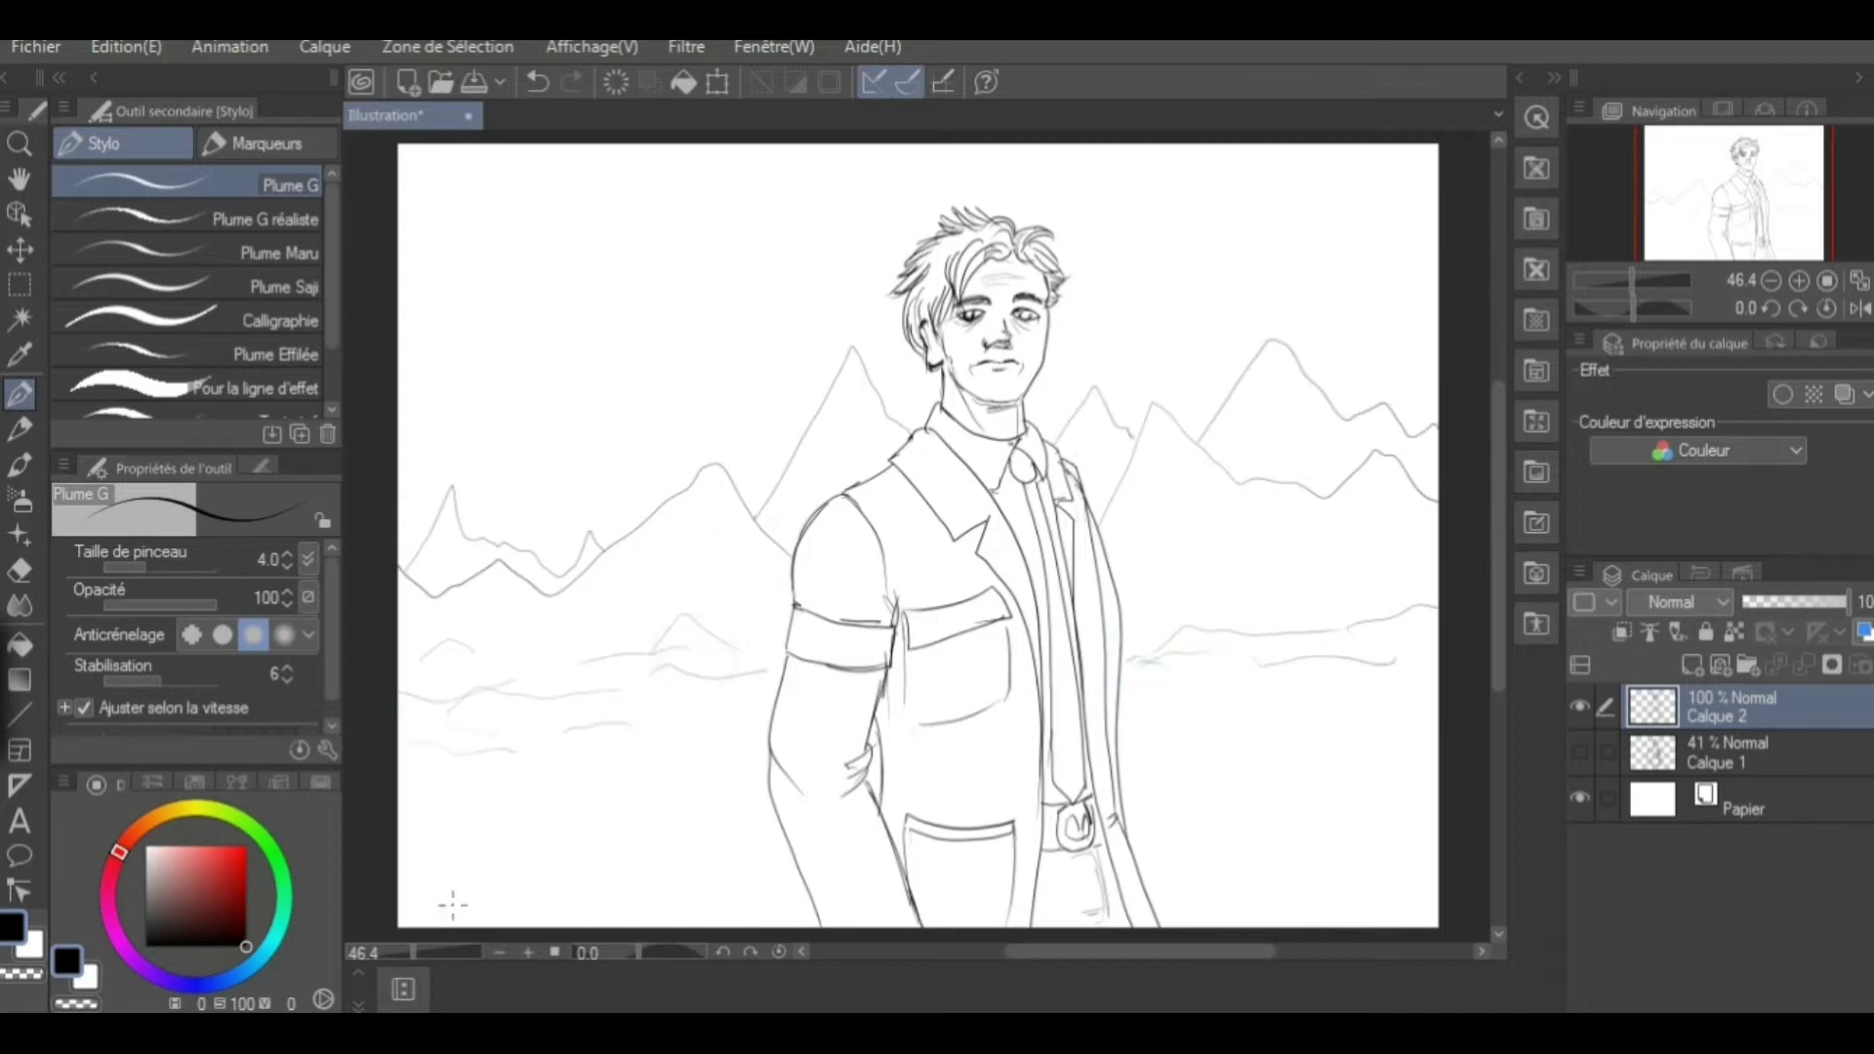
left_click_drag(1221, 839, 1351, 808)
left_click_drag(1166, 866, 1219, 835)
mouse_move(801, 254)
left_mouse_down()
mouse_move(684, 175)
mouse_move(645, 418)
mouse_move(816, 332)
left_mouse_up()
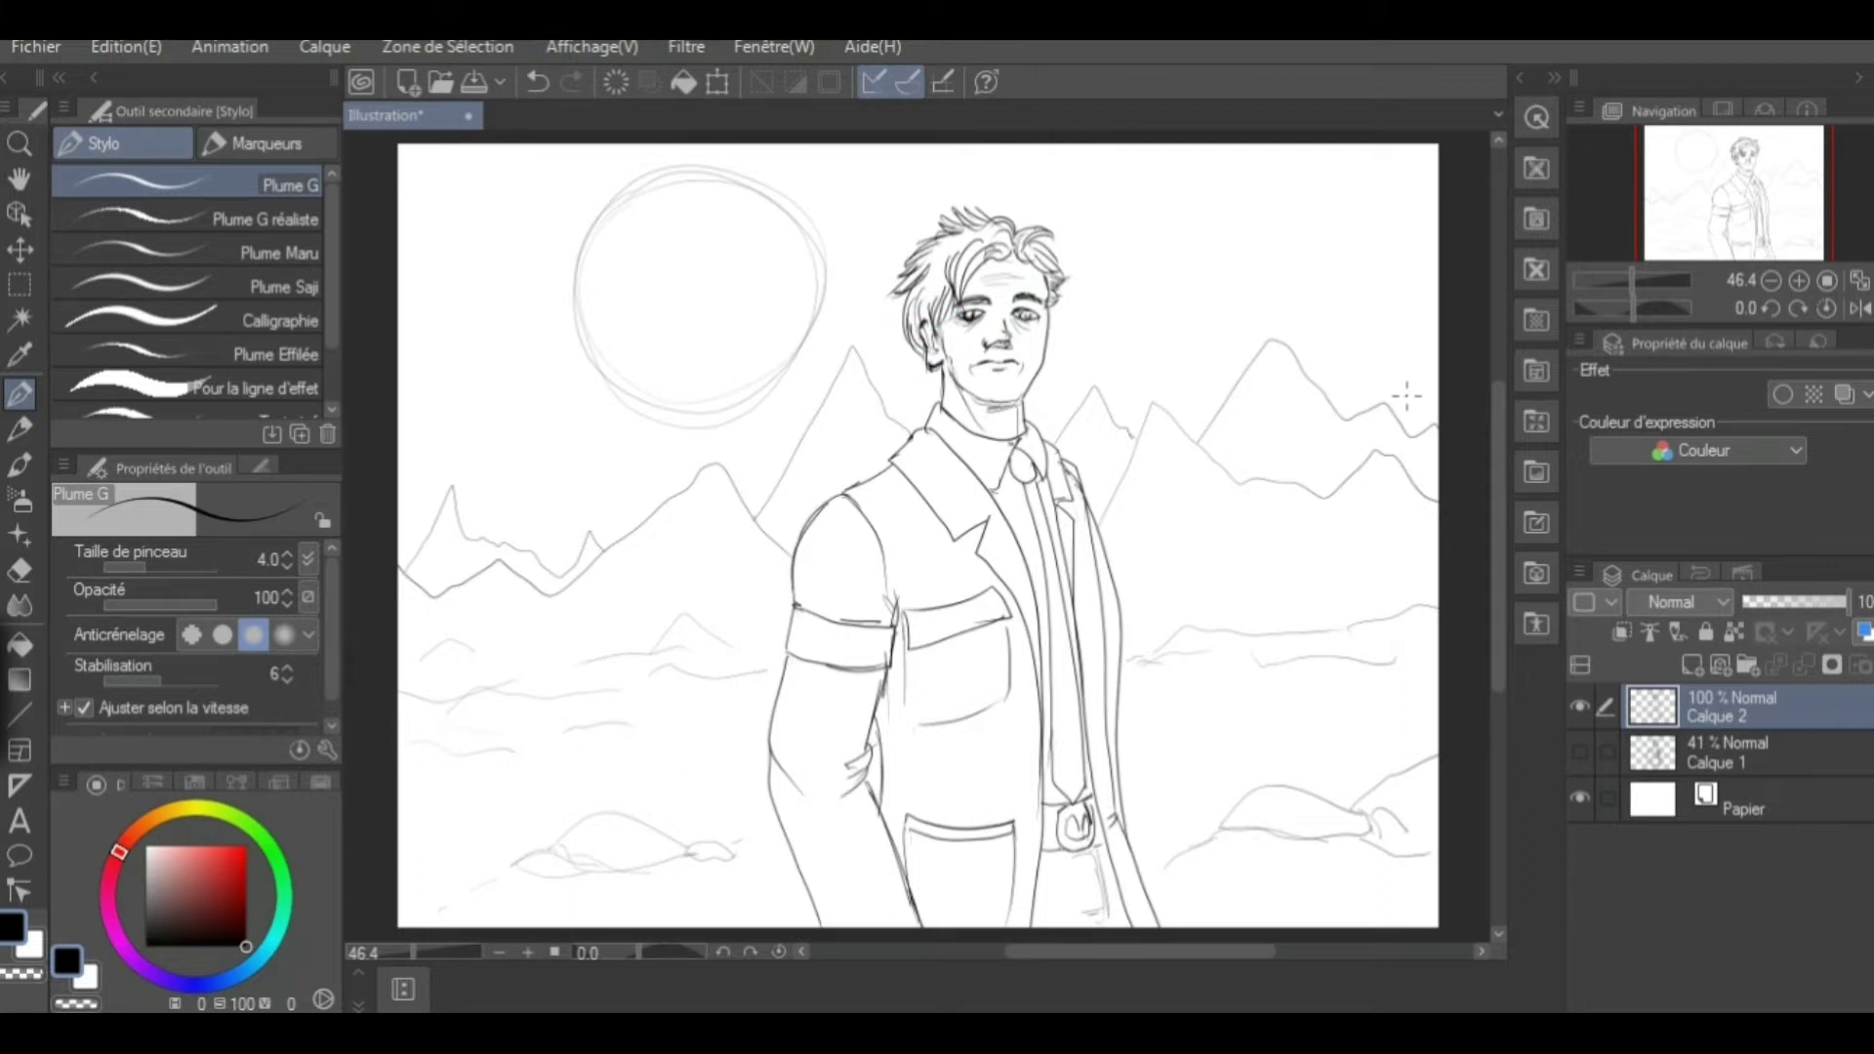
Add a colour layer and brush orange strokes across the sky above the mountains with Aquarelle opaque
left_click(1693, 664)
left_click(20, 464)
left_click(227, 872)
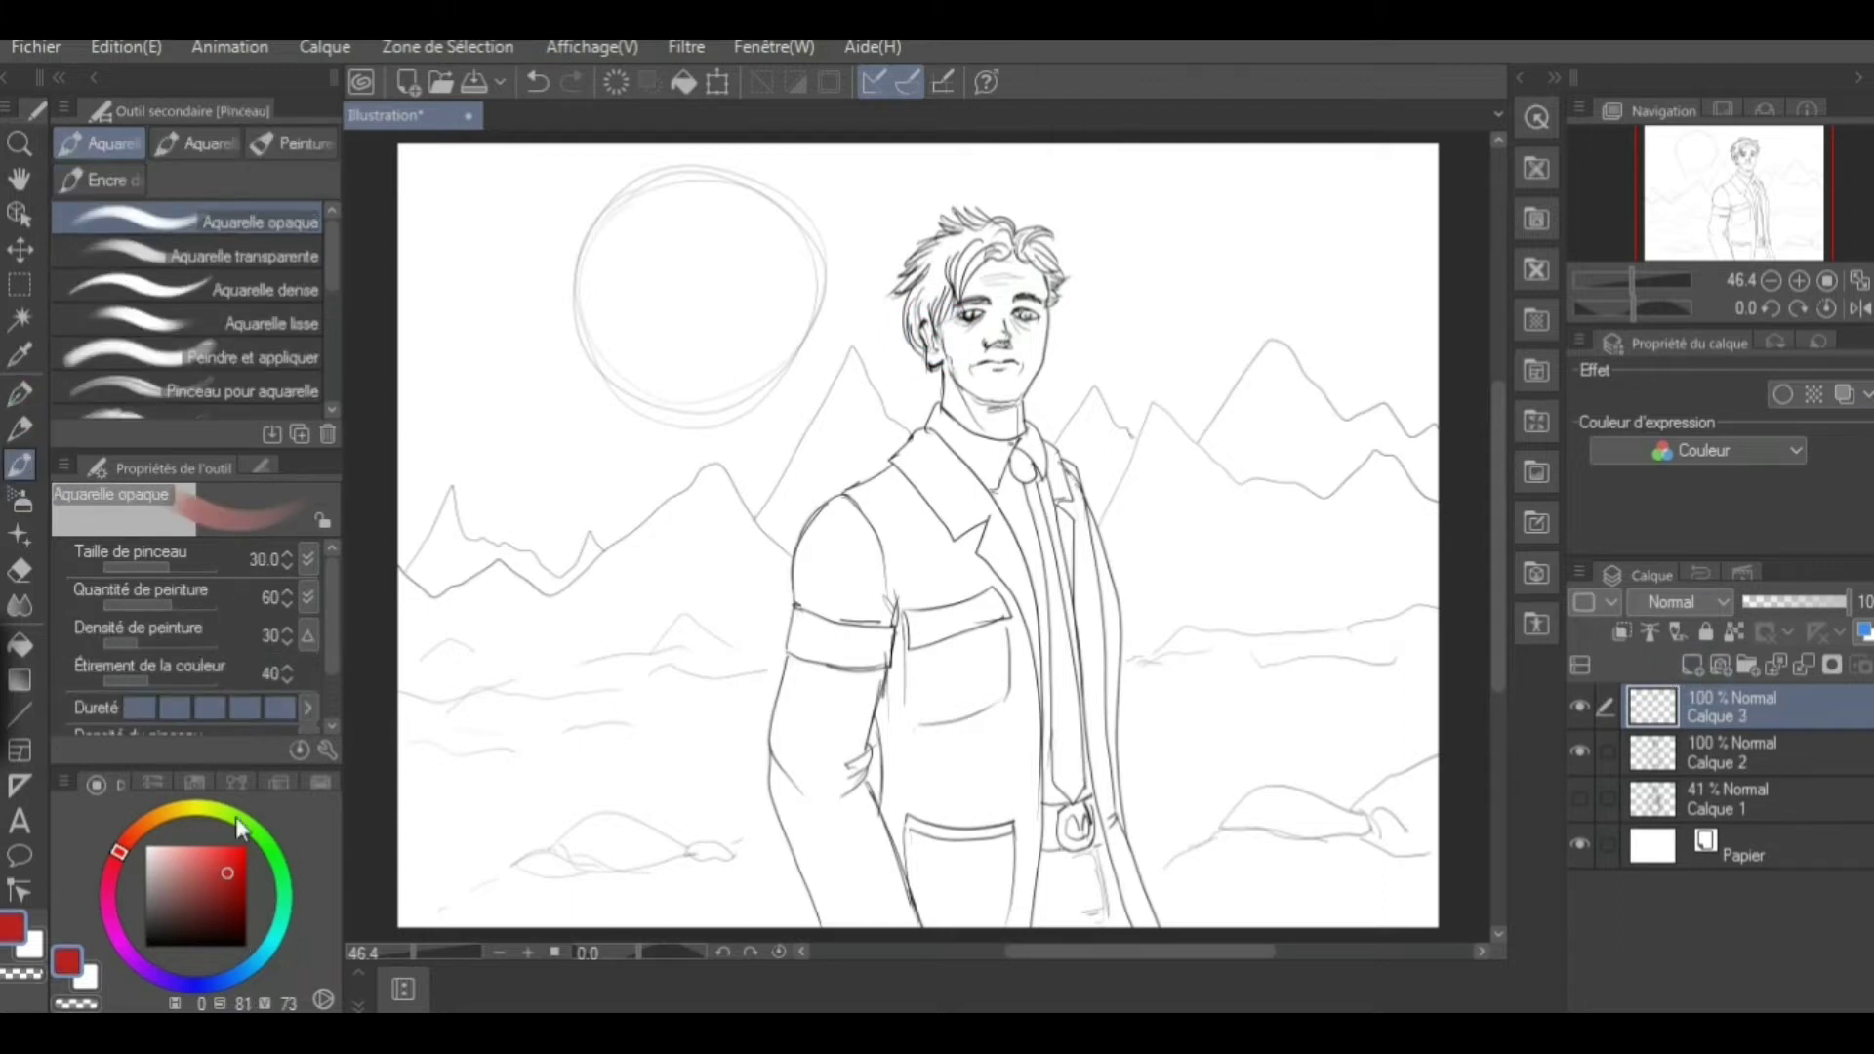
left_click(146, 822)
left_click_drag(414, 361, 460, 384)
left_click_drag(468, 468, 815, 371)
left_click_drag(1035, 400, 1435, 283)
left_click_drag(410, 342, 547, 459)
Paint the sun yellow and brush red strokes along the uppermost part of the sky
left_click(191, 808)
mouse_move(742, 234)
left_mouse_down()
mouse_move(640, 296)
mouse_move(712, 284)
mouse_move(781, 322)
mouse_move(625, 292)
left_mouse_up()
left_click(174, 810)
left_click(173, 858)
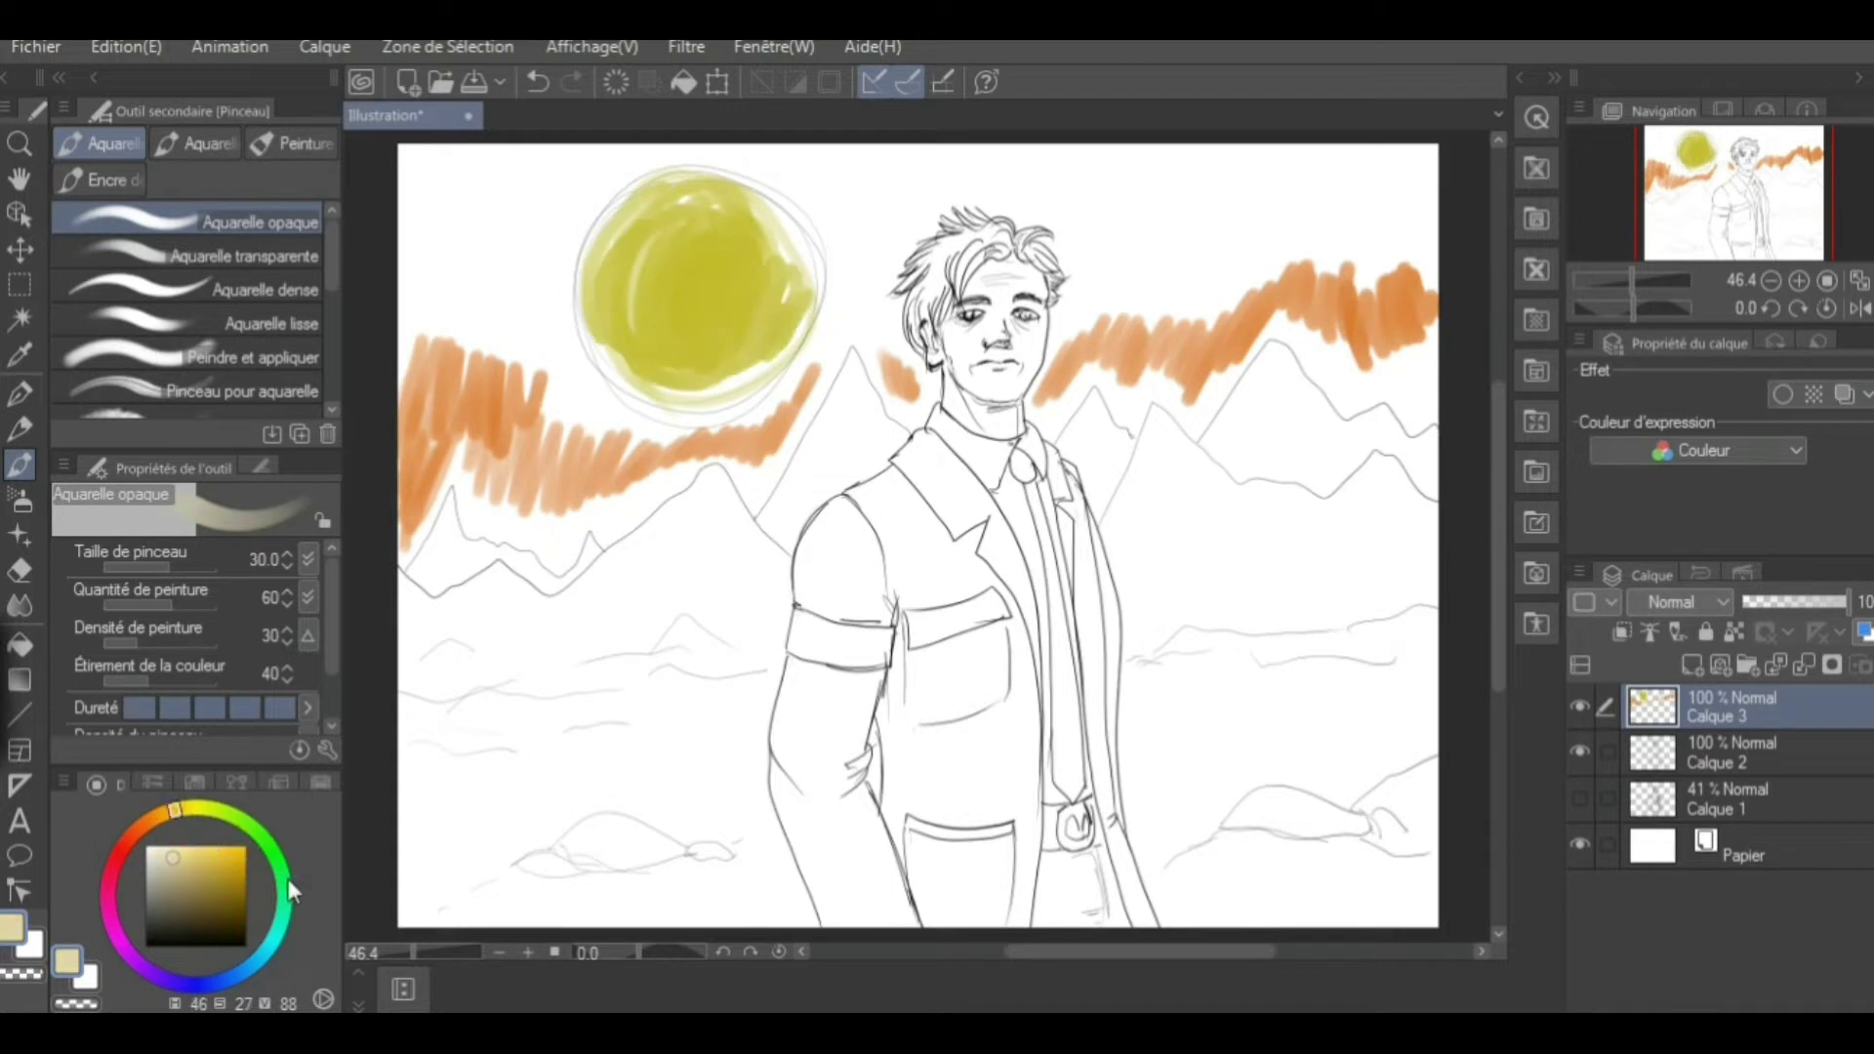
left_click(118, 853)
left_click_drag(410, 274, 532, 157)
left_click_drag(508, 225, 1269, 156)
left_click_drag(1112, 225, 1435, 166)
Paint the tie very dark brown and add blue strokes to the shirt and its collar
left_click(222, 935)
left_click(1022, 466)
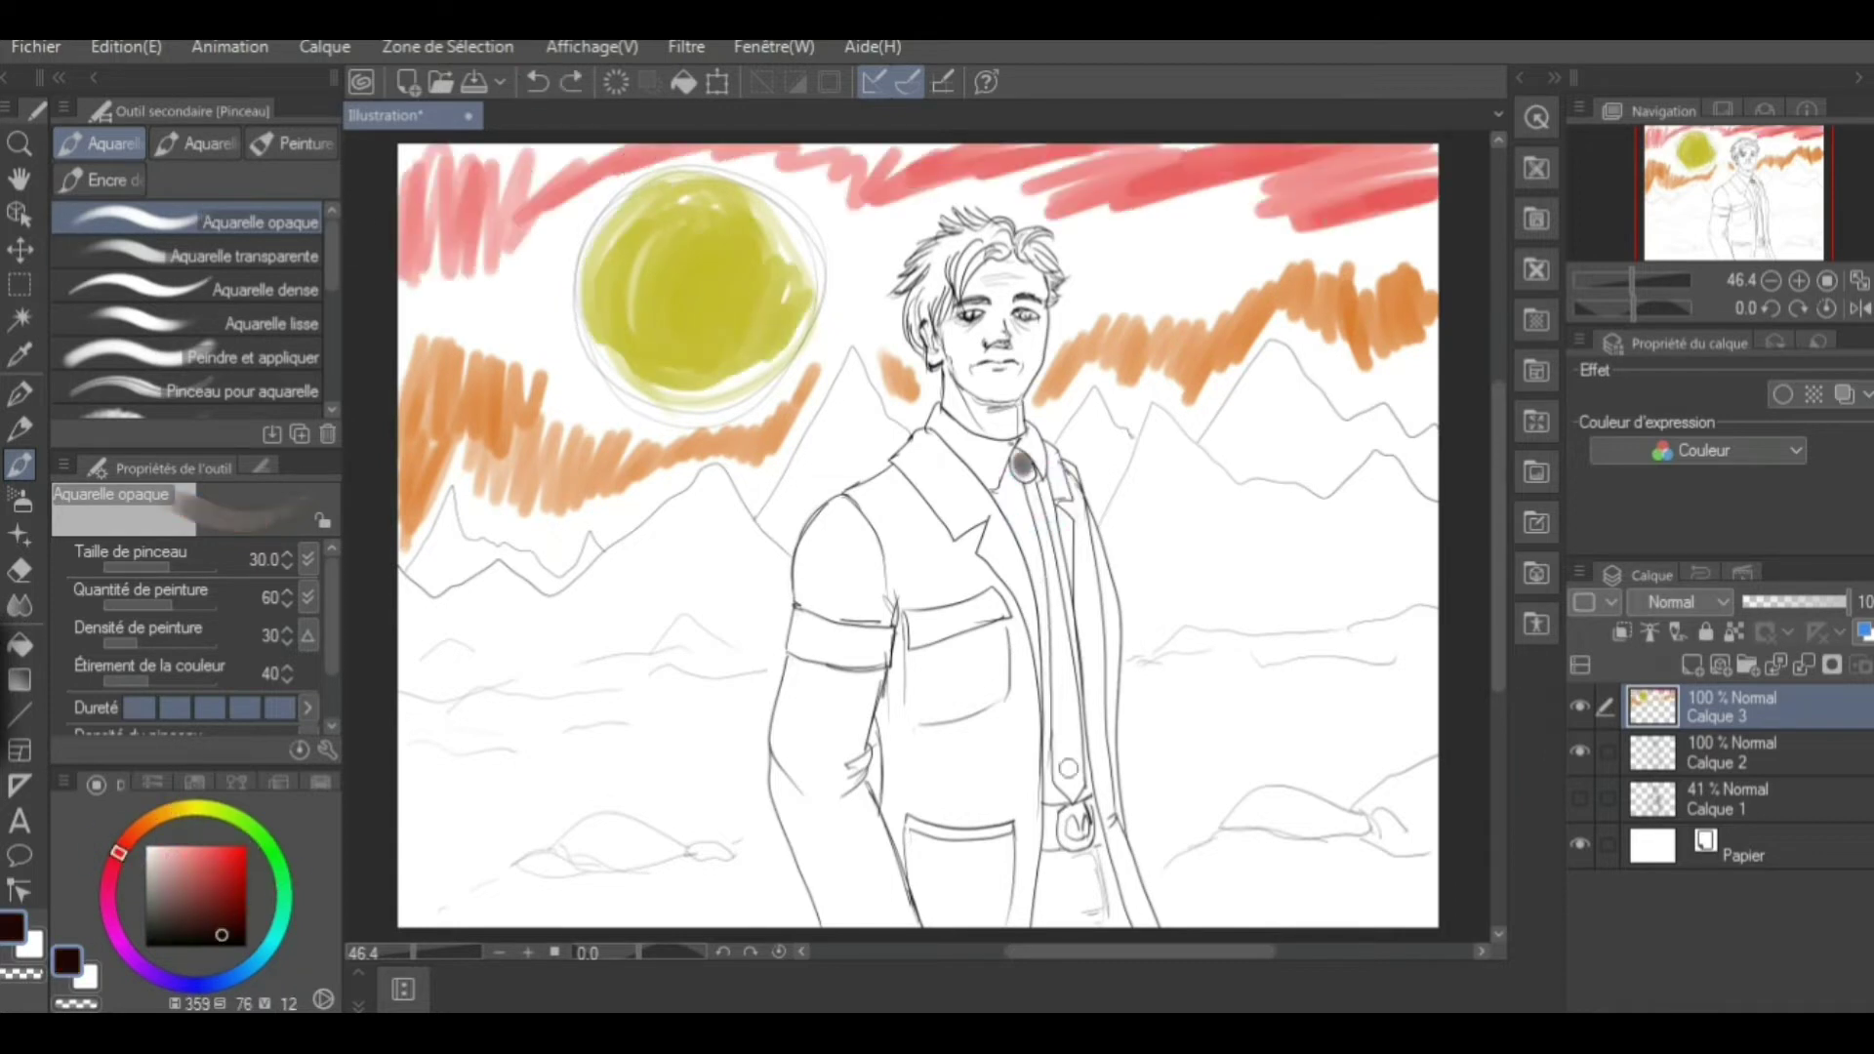
left_click_drag(1025, 473, 1072, 771)
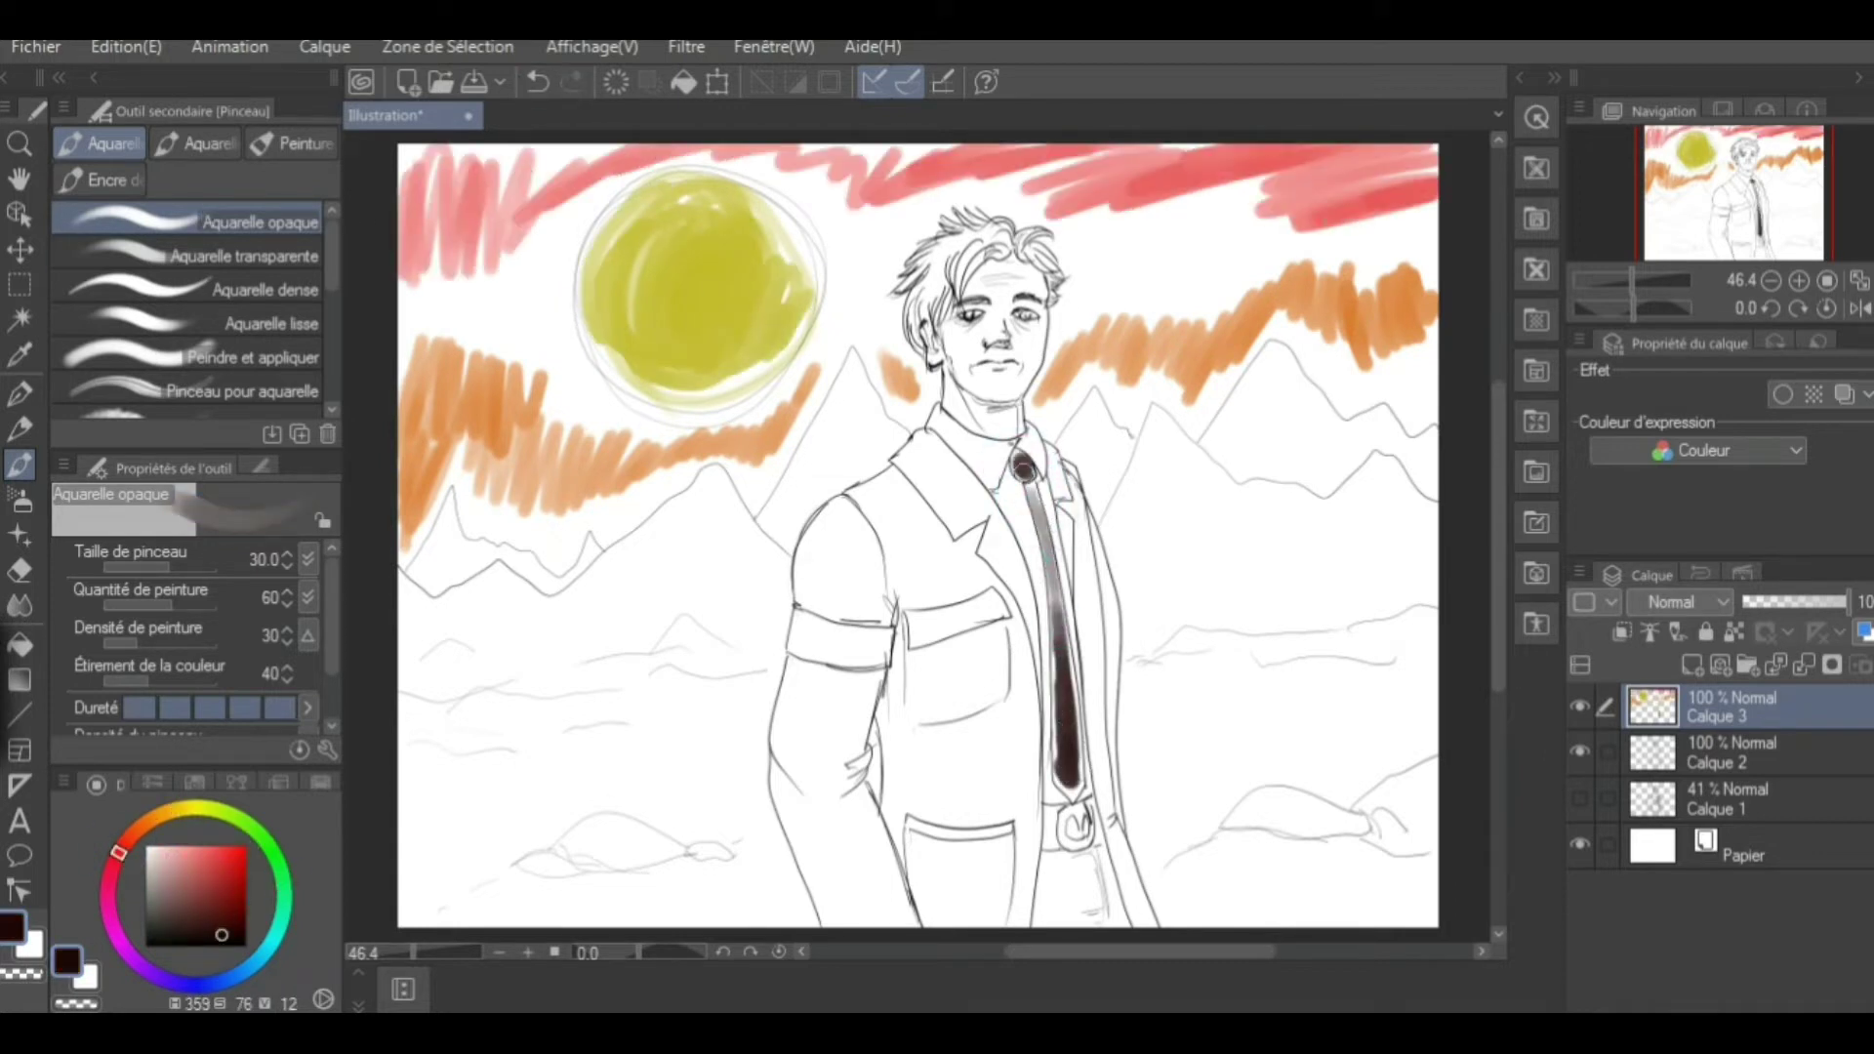
left_click(193, 984)
left_click(222, 878)
mouse_move(966, 441)
left_mouse_down()
mouse_move(1025, 440)
mouse_move(1031, 562)
left_mouse_up()
left_click_drag(1040, 479, 1050, 517)
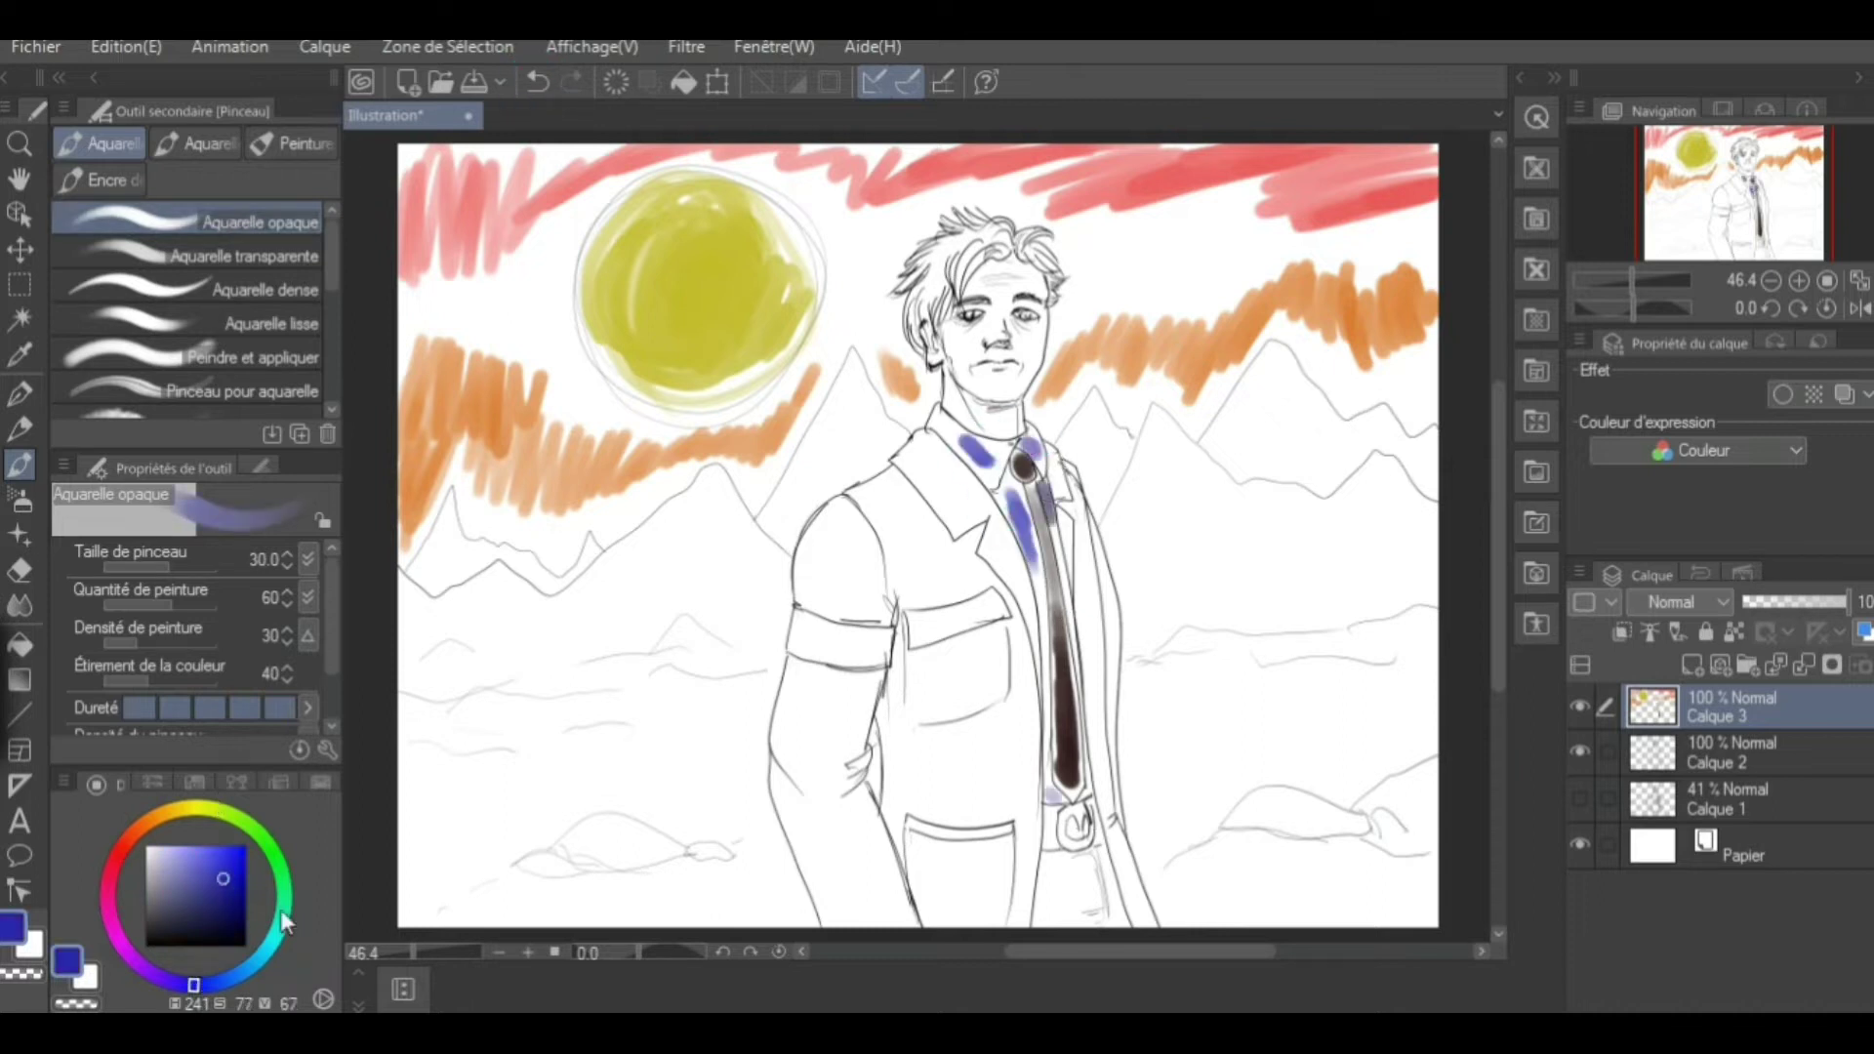
Brush green colour strokes over the jacket's sleeve, lapel, chest, lower front and far side
left_click(283, 884)
left_click(232, 867)
left_click_drag(815, 527, 840, 586)
left_click_drag(898, 508, 927, 586)
left_click_drag(1088, 576, 1122, 879)
left_click_drag(898, 761, 1025, 752)
left_click_drag(800, 702, 859, 917)
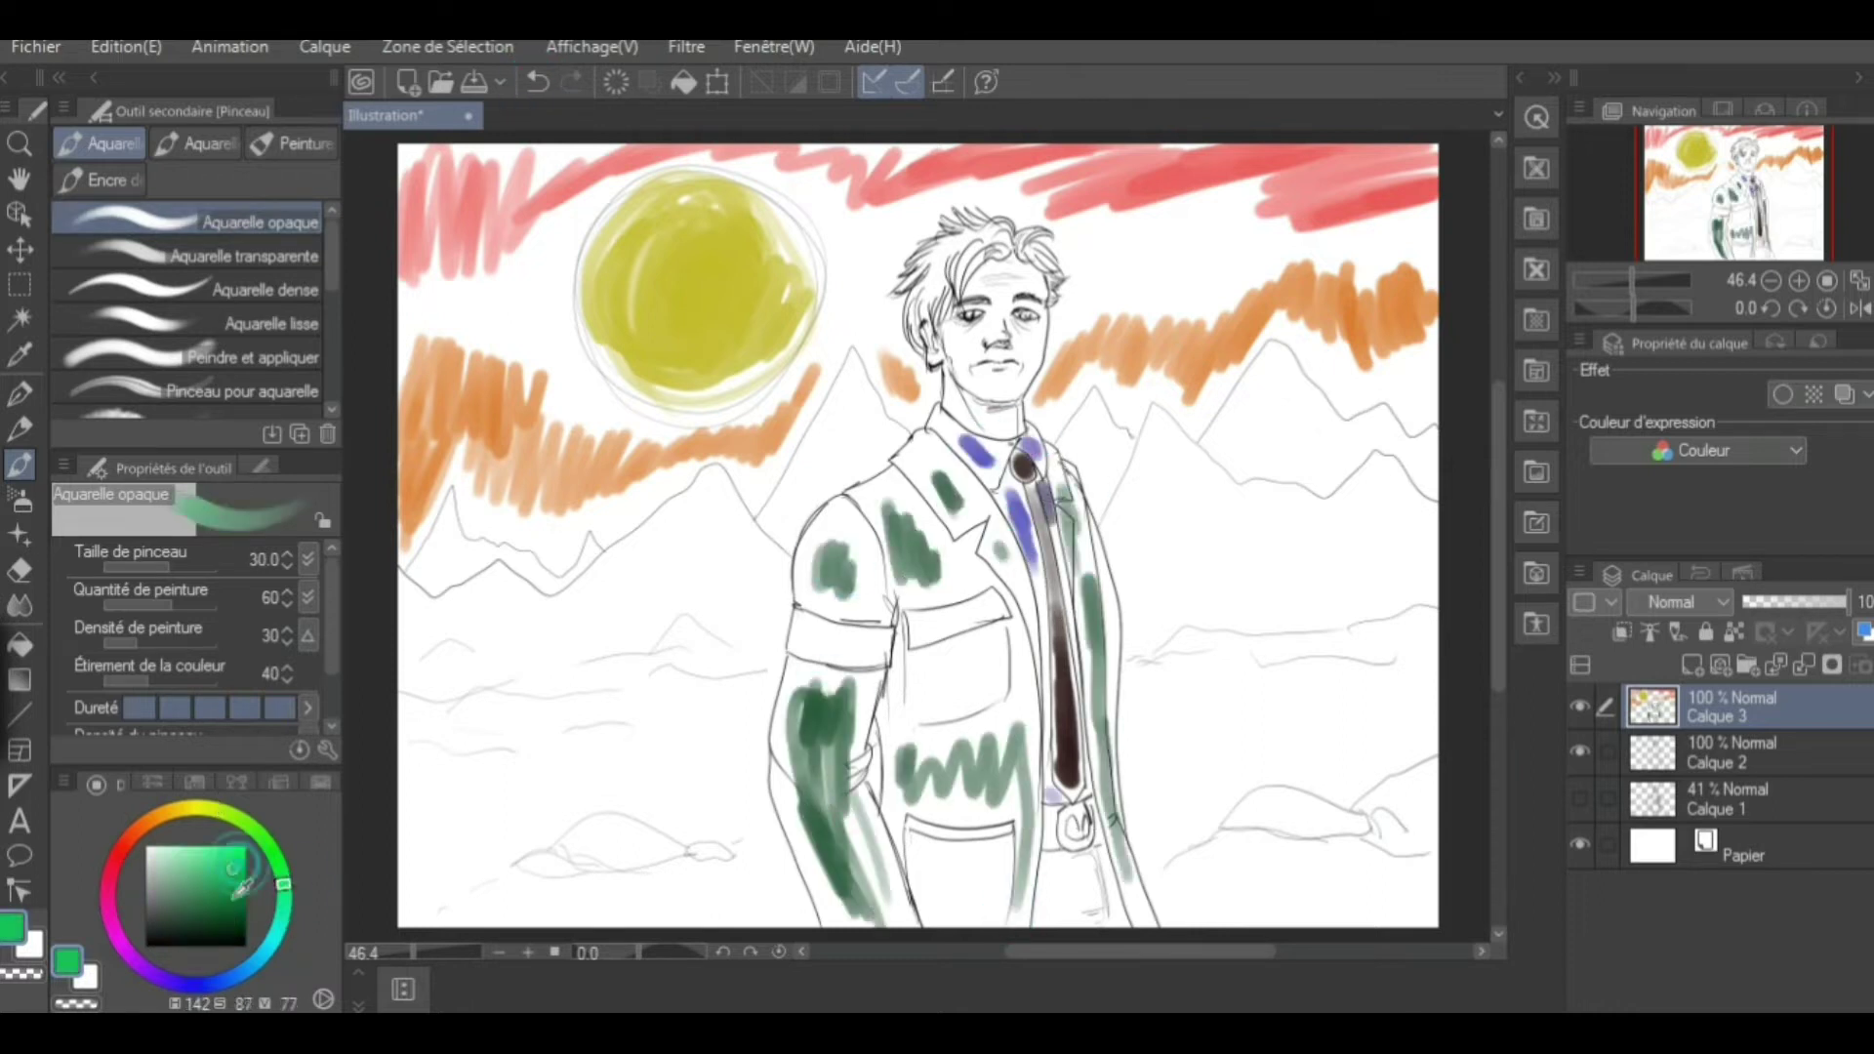
Colour the armband and pocket flaps cyan, and add yellow to the belt buckle
left_click(265, 945)
mouse_move(805, 637)
left_mouse_down()
mouse_move(849, 650)
mouse_move(986, 613)
left_mouse_up()
left_click(195, 804)
left_click_drag(912, 829, 1081, 839)
left_click(130, 837)
left_click(538, 83)
left_click(19, 394)
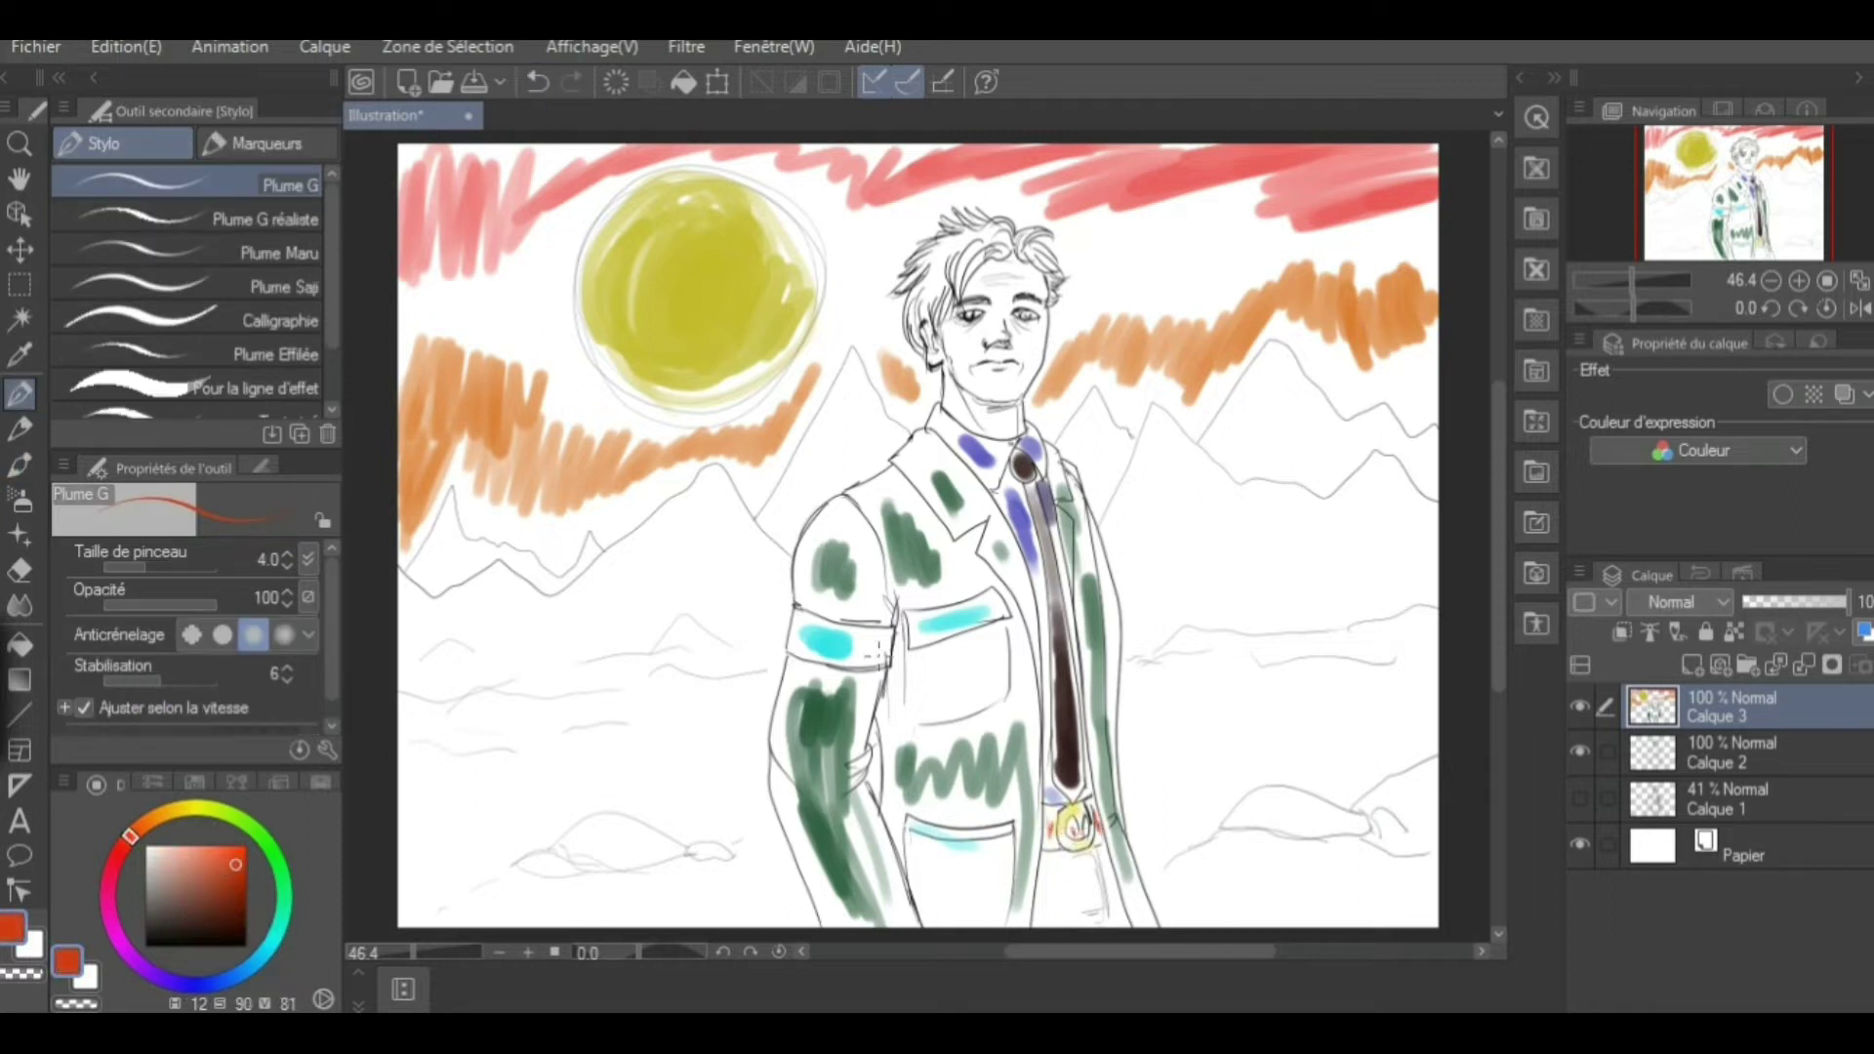
Paint the trousers tan with the Aquarelle opaque brush
left_click(169, 811)
left_click(189, 866)
key("b")
left_click_drag(1059, 913, 1099, 879)
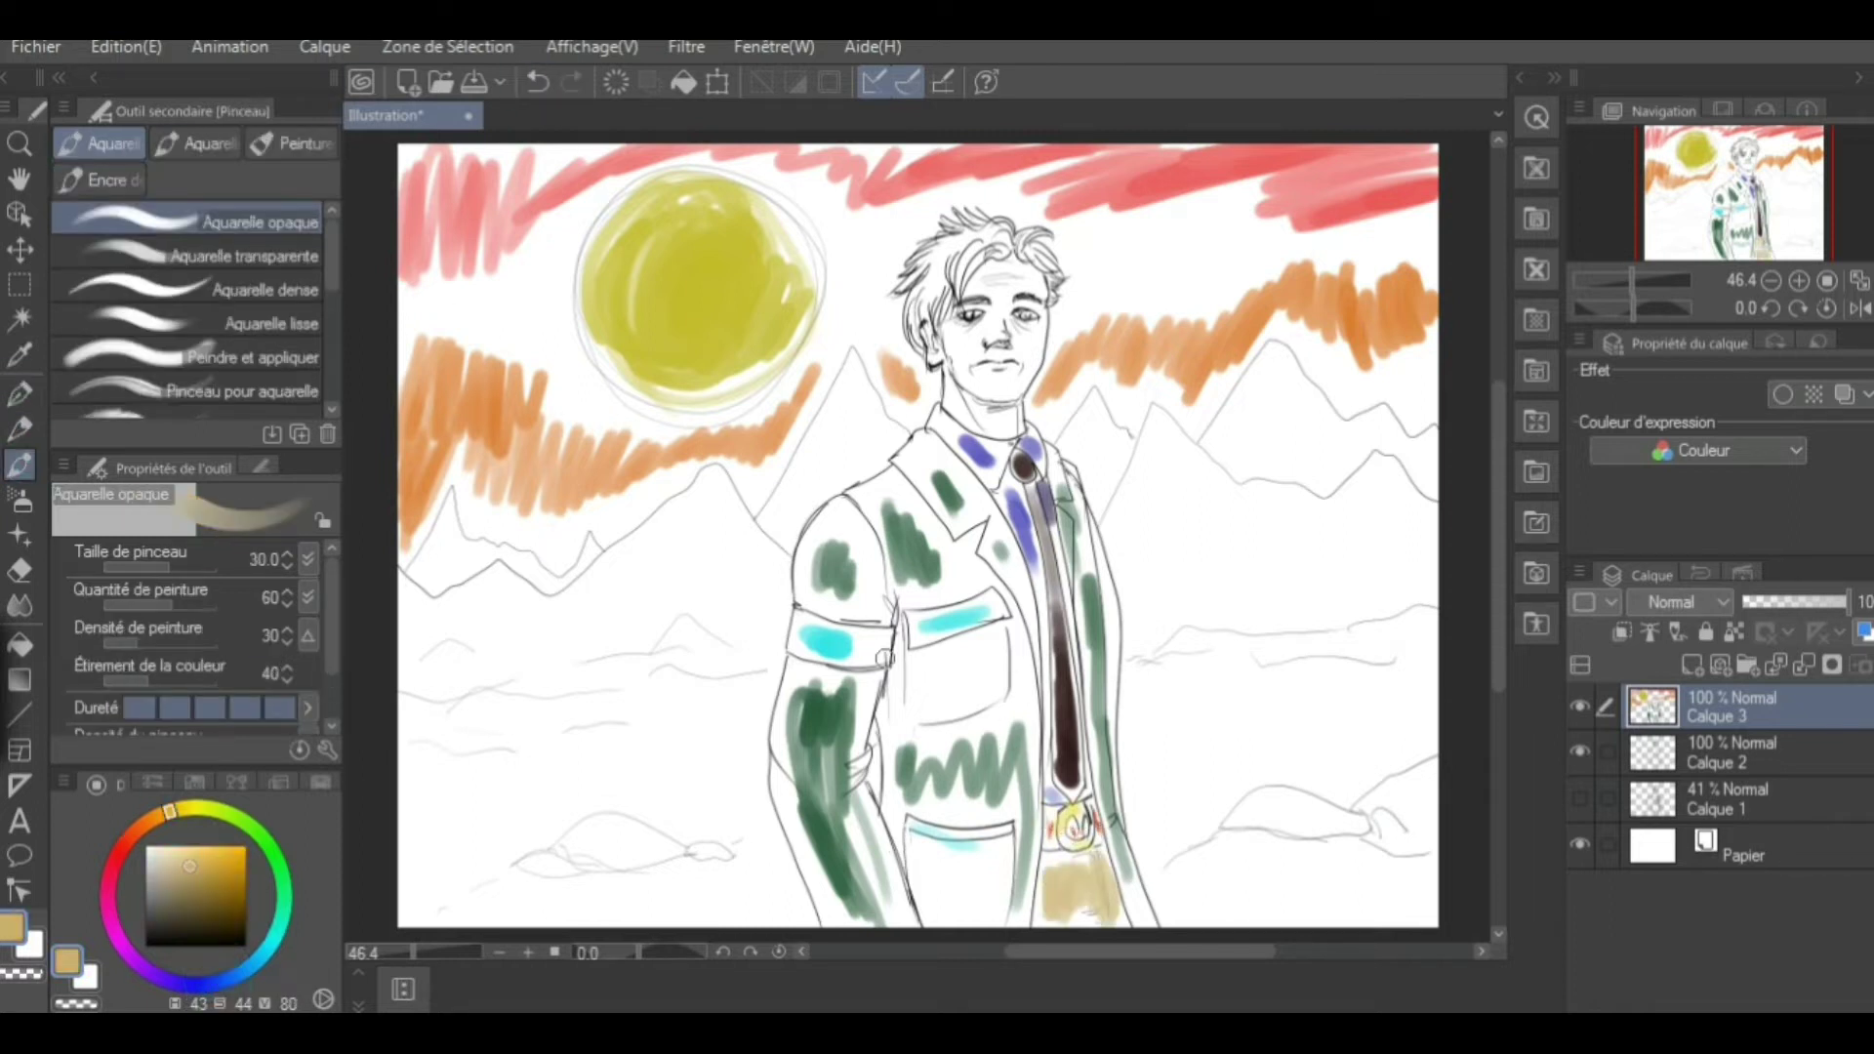
Brush magenta-purple strokes over the nearer mountains and the foreground on both sides of the man
mouse_move(244, 981)
left_mouse_down()
mouse_move(185, 986)
mouse_move(109, 915)
left_mouse_up()
left_click(234, 894)
mouse_move(532, 650)
left_mouse_down()
mouse_move(536, 628)
mouse_move(732, 634)
left_mouse_up()
left_click_drag(1152, 488, 1405, 566)
left_click_drag(459, 849, 781, 893)
left_click_drag(1161, 683, 1318, 750)
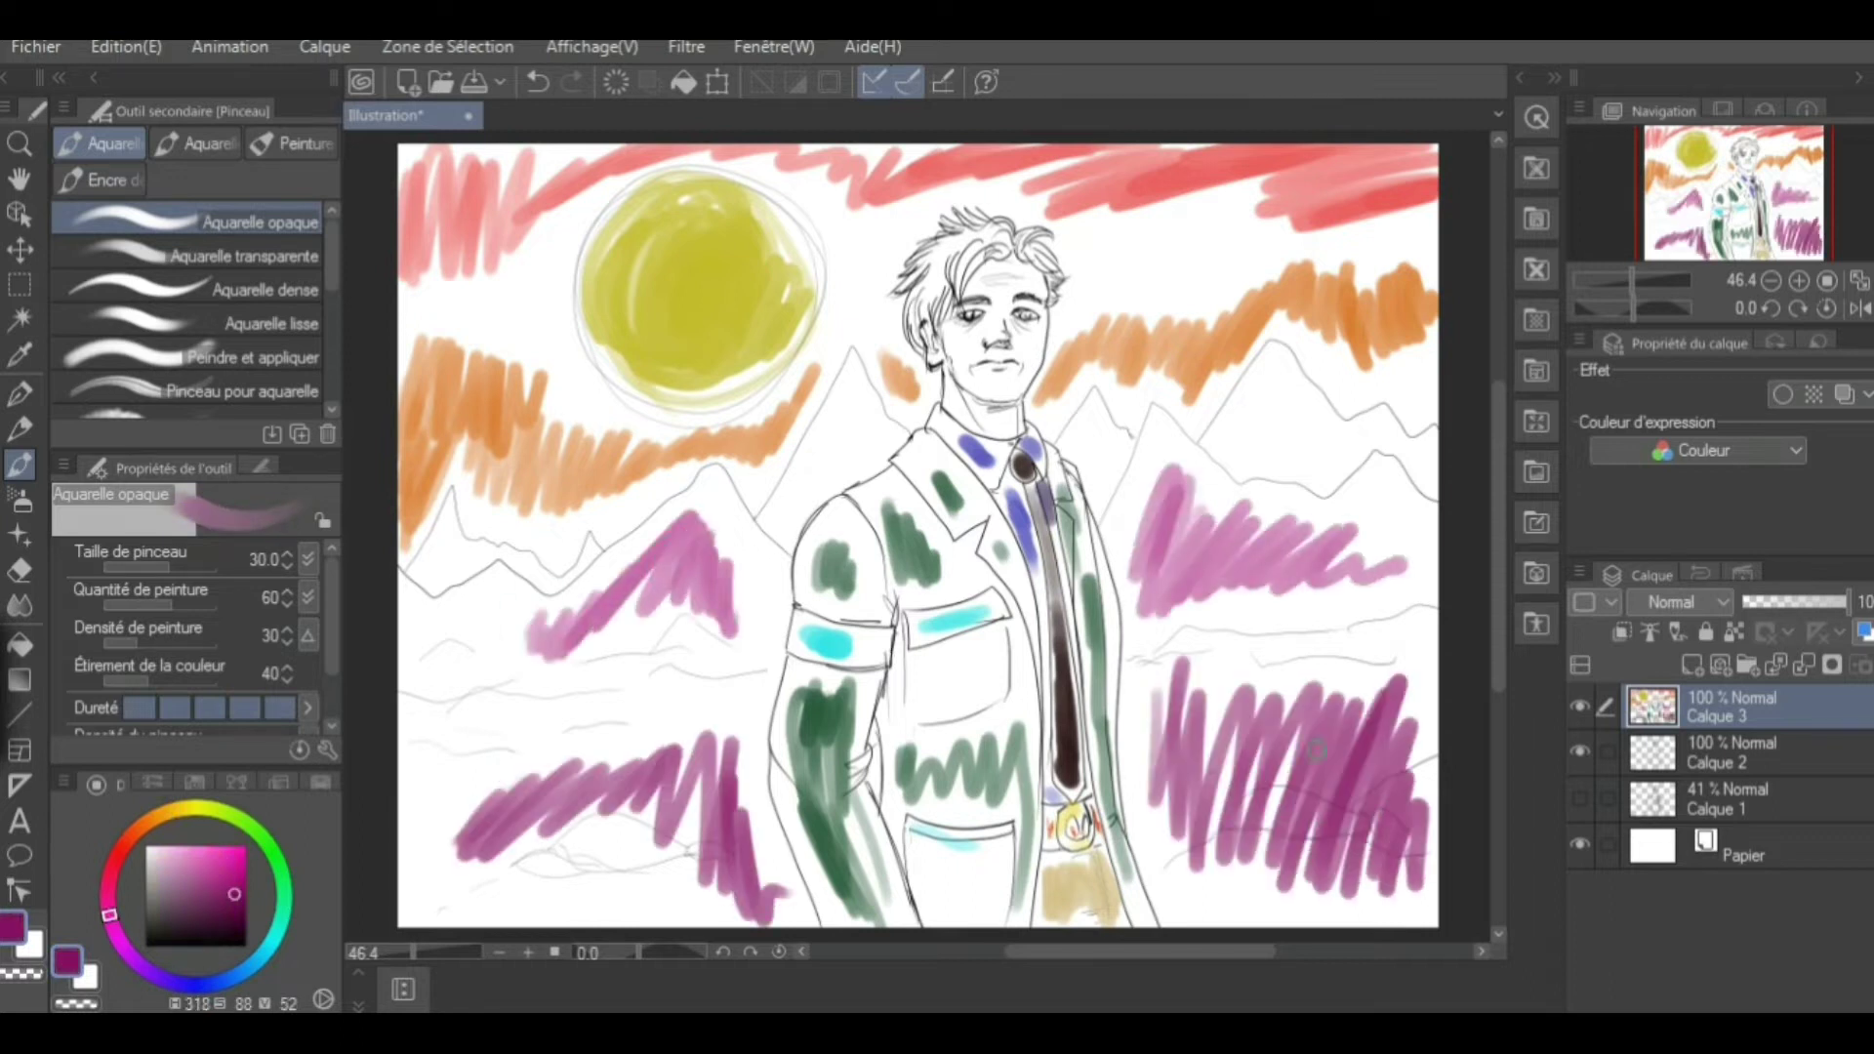
Paint pale pink strokes on the distant mountain peaks on both sides of the man
left_click(172, 861)
left_click_drag(800, 510, 867, 414)
left_click_drag(1077, 420, 1109, 430)
left_click_drag(1269, 366, 1430, 459)
Colour the man's hair blond and his face a muted pinkish skin tone
left_click(169, 811)
left_click(208, 870)
left_click(133, 838)
mouse_move(917, 303)
left_mouse_down()
mouse_move(1030, 239)
mouse_move(1015, 371)
left_mouse_up()
left_click(180, 869)
Set the Auto Select tool to consult the visible layers
key("w")
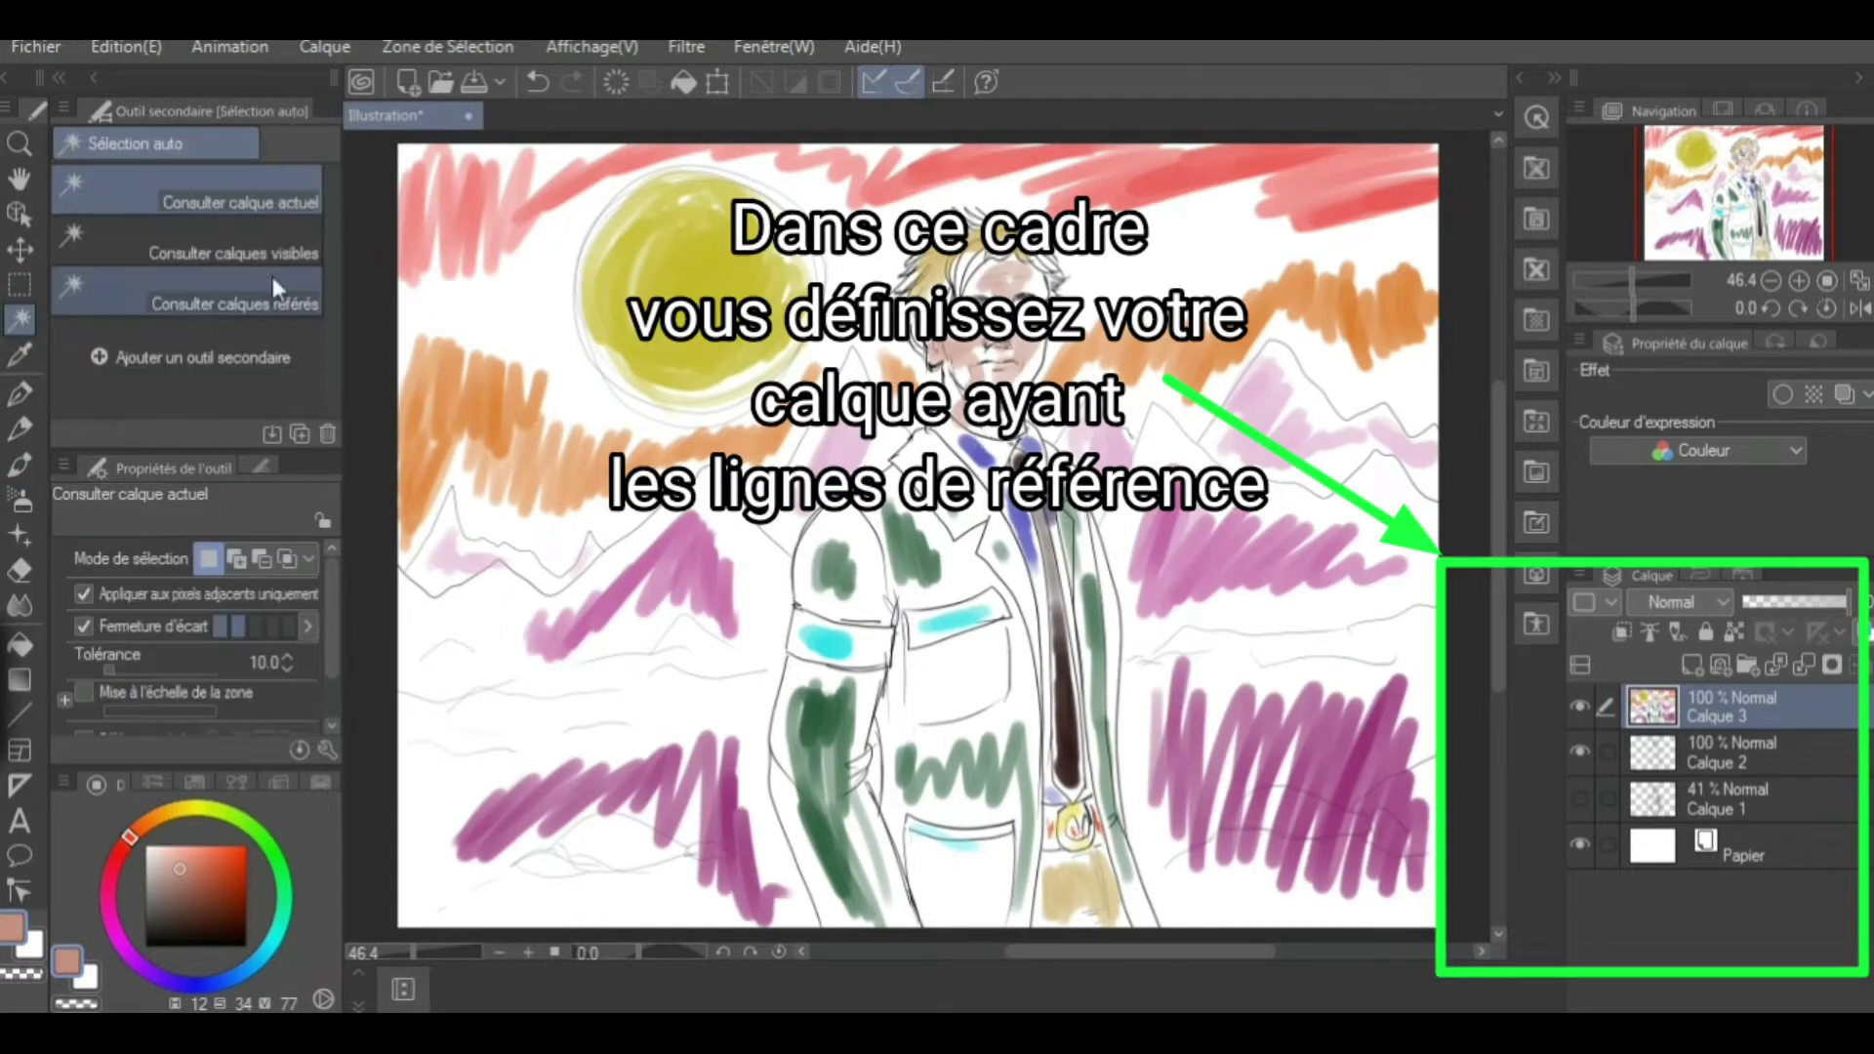
left_click(258, 248)
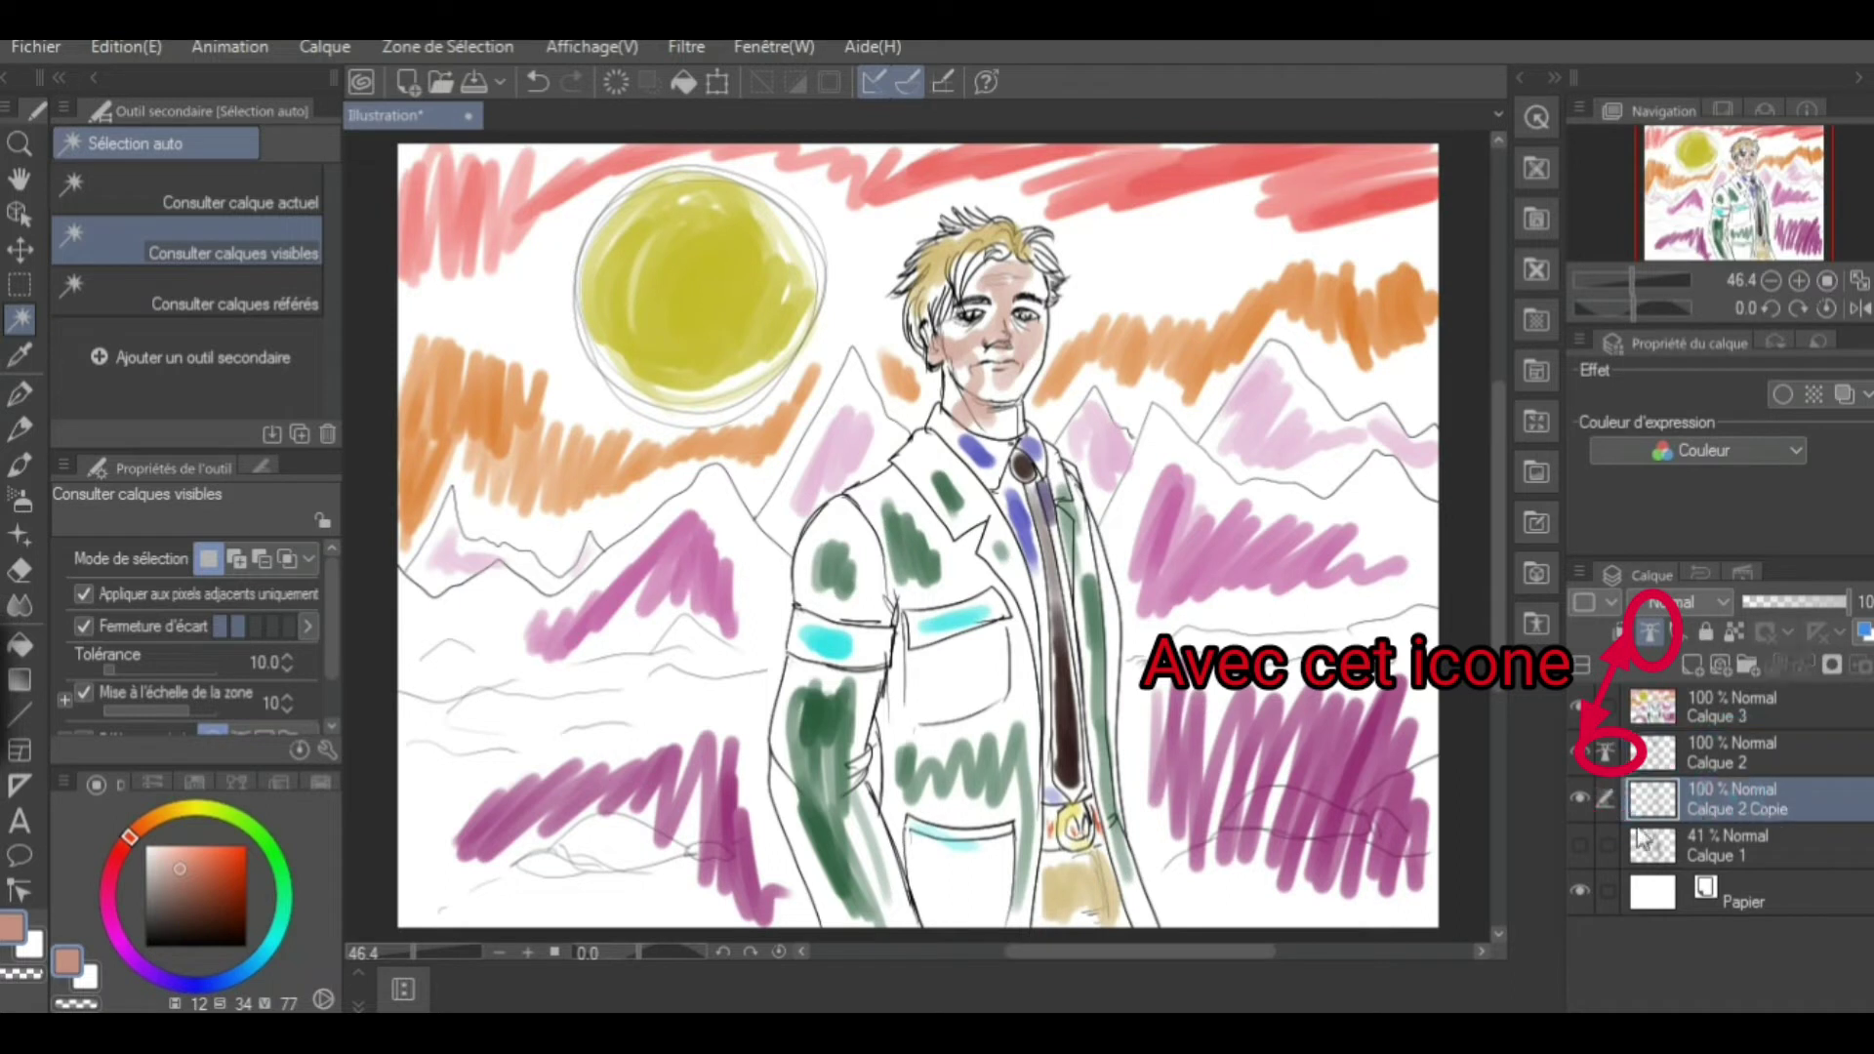
Try to run automatic colourisation on the colour layer Calque 3 and accept the server processing notice
left_click(1733, 705)
left_click(126, 47)
left_click(908, 723)
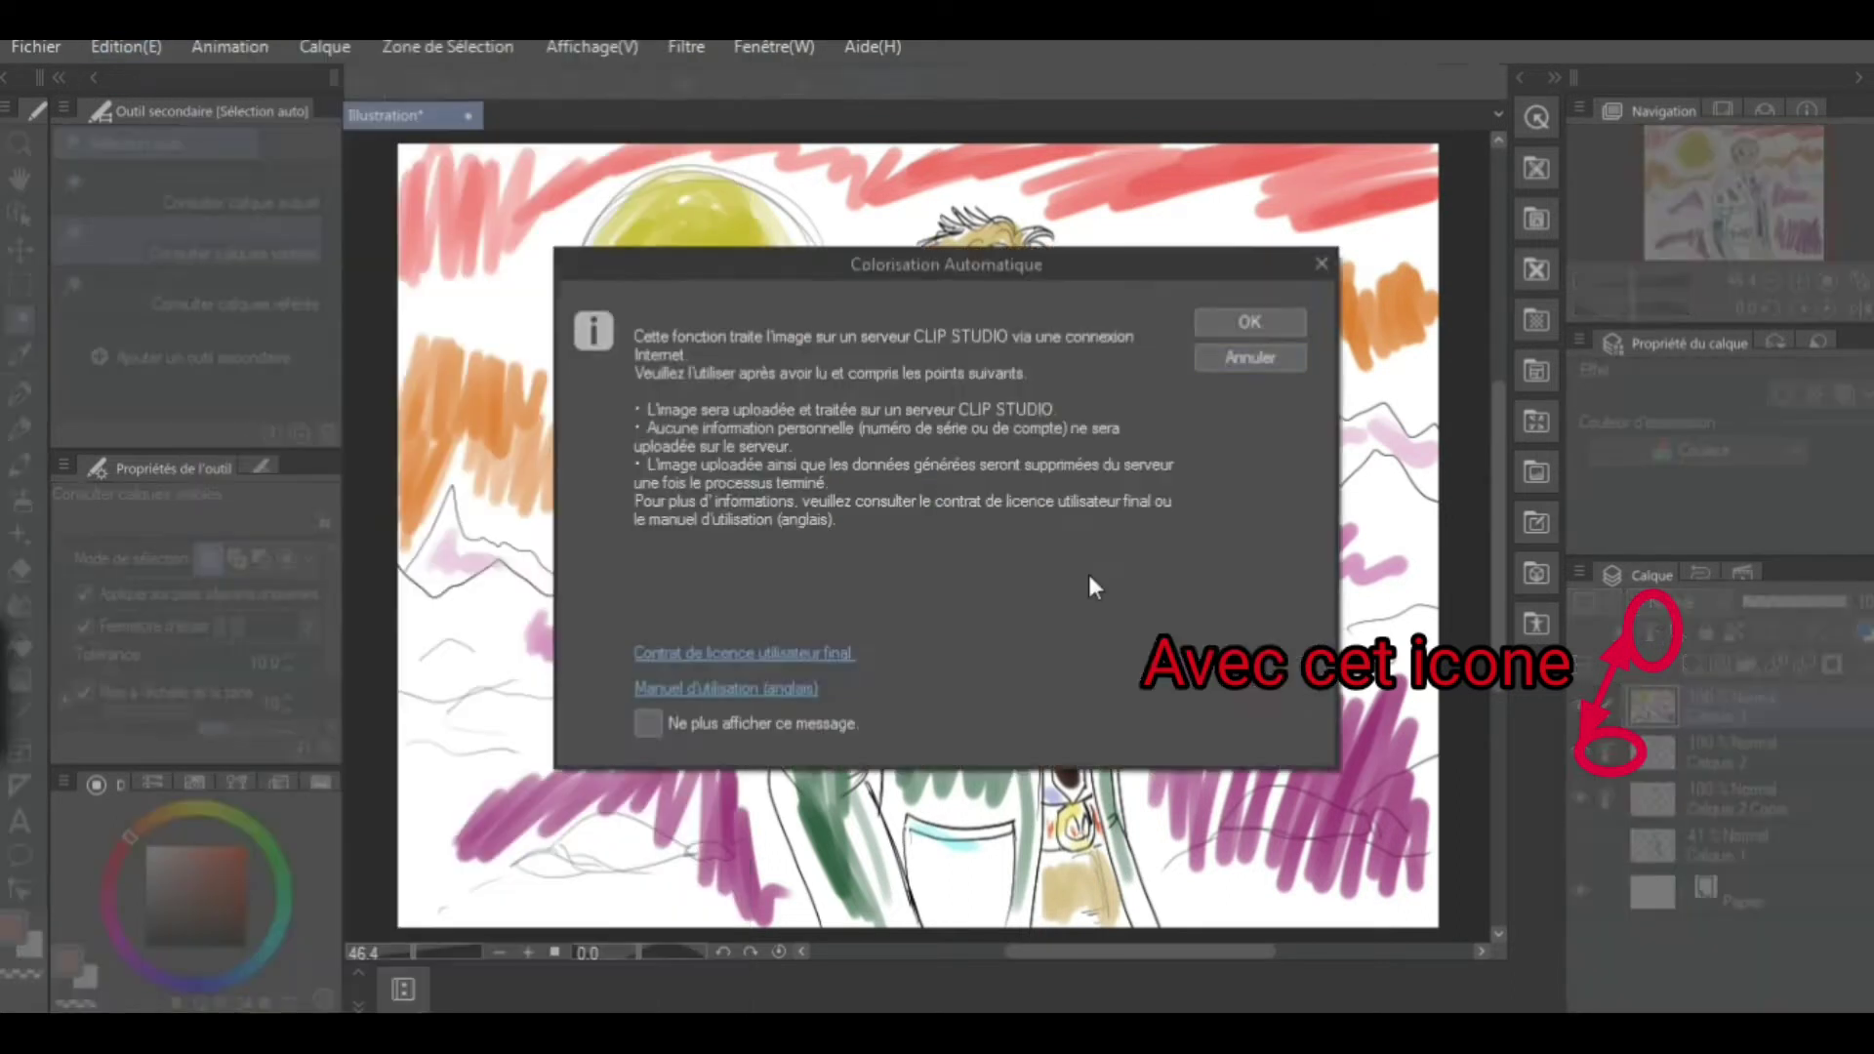
left_click(1243, 318)
left_click(1176, 406)
Try the advanced automatic colourisation with the line layer Calque 2 selected together with the colour layer
left_click(1607, 753)
left_click(125, 46)
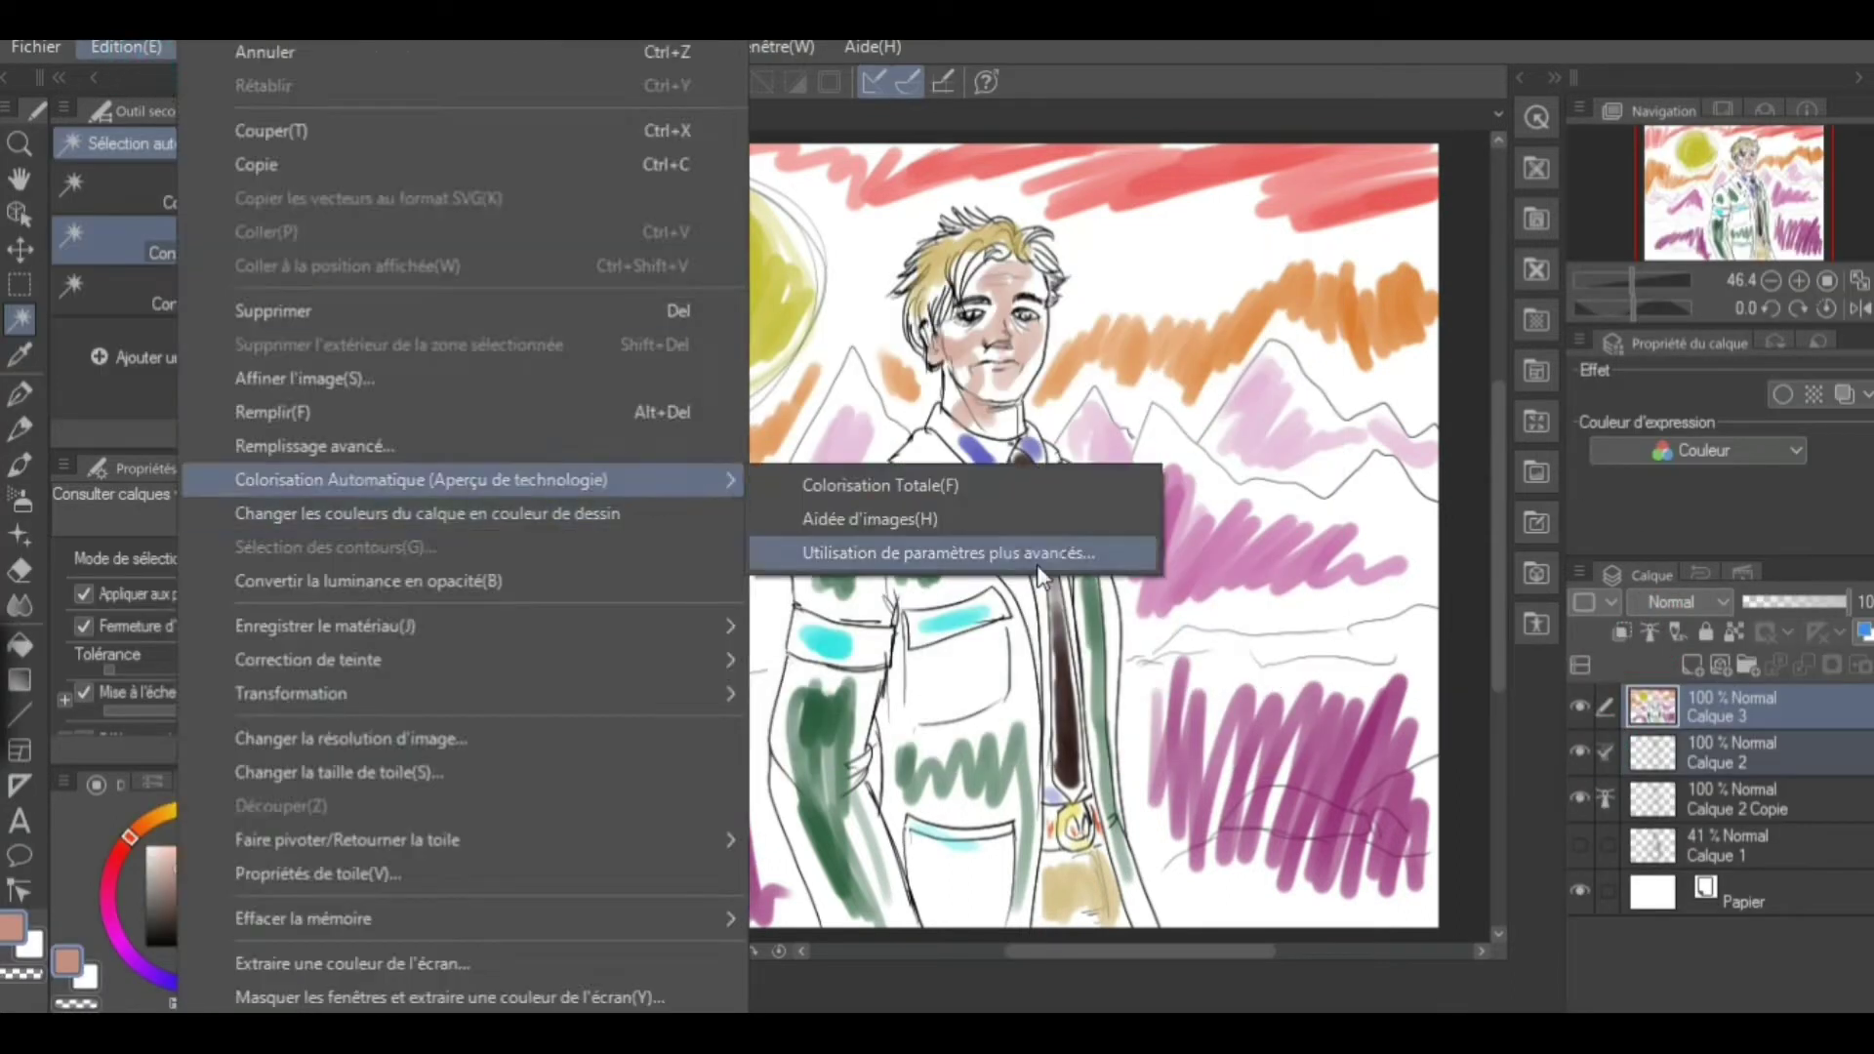
mouse_move(488, 598)
left_click(976, 660)
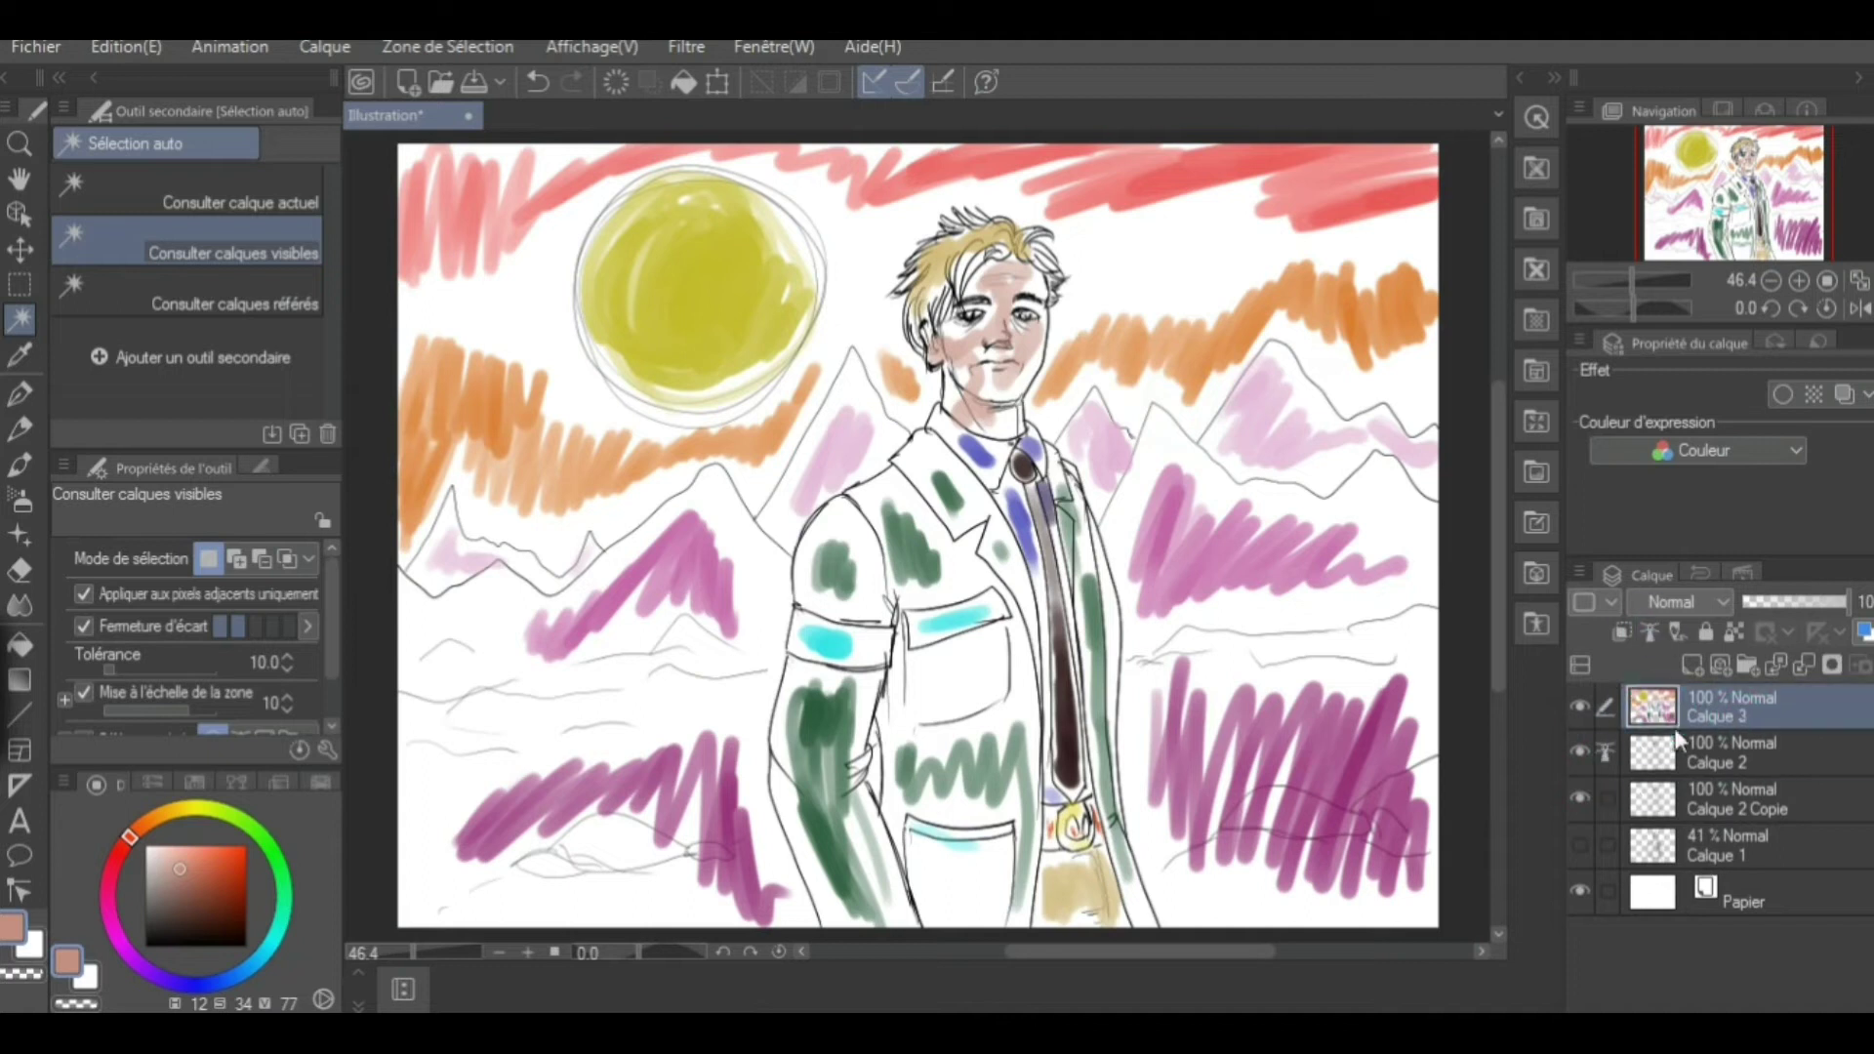
Retry the automatic colourisation on the top colour layer and confirm its notice
left_click(126, 47)
mouse_move(488, 479)
left_click(997, 486)
left_click(1244, 318)
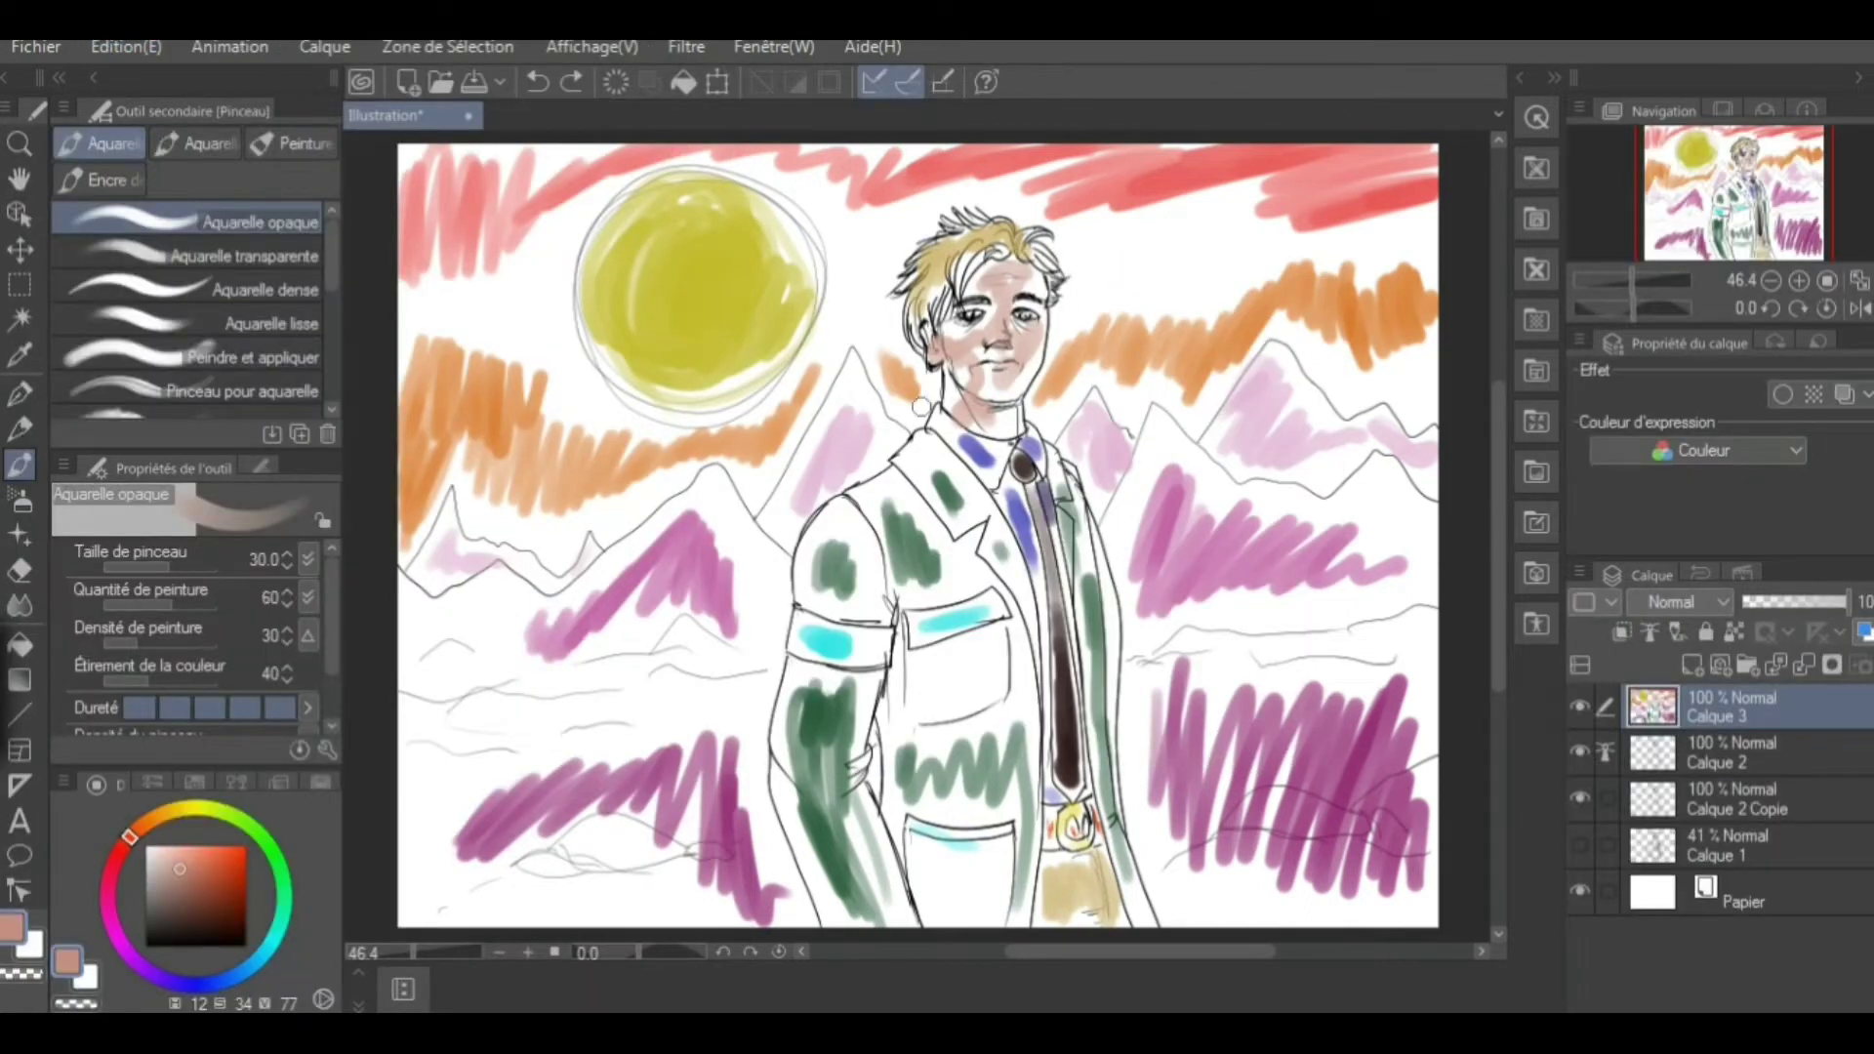
Add pink strokes at the foot of the mountains and dark grey strokes along the ground on both sides
left_click_drag(405, 676, 606, 615)
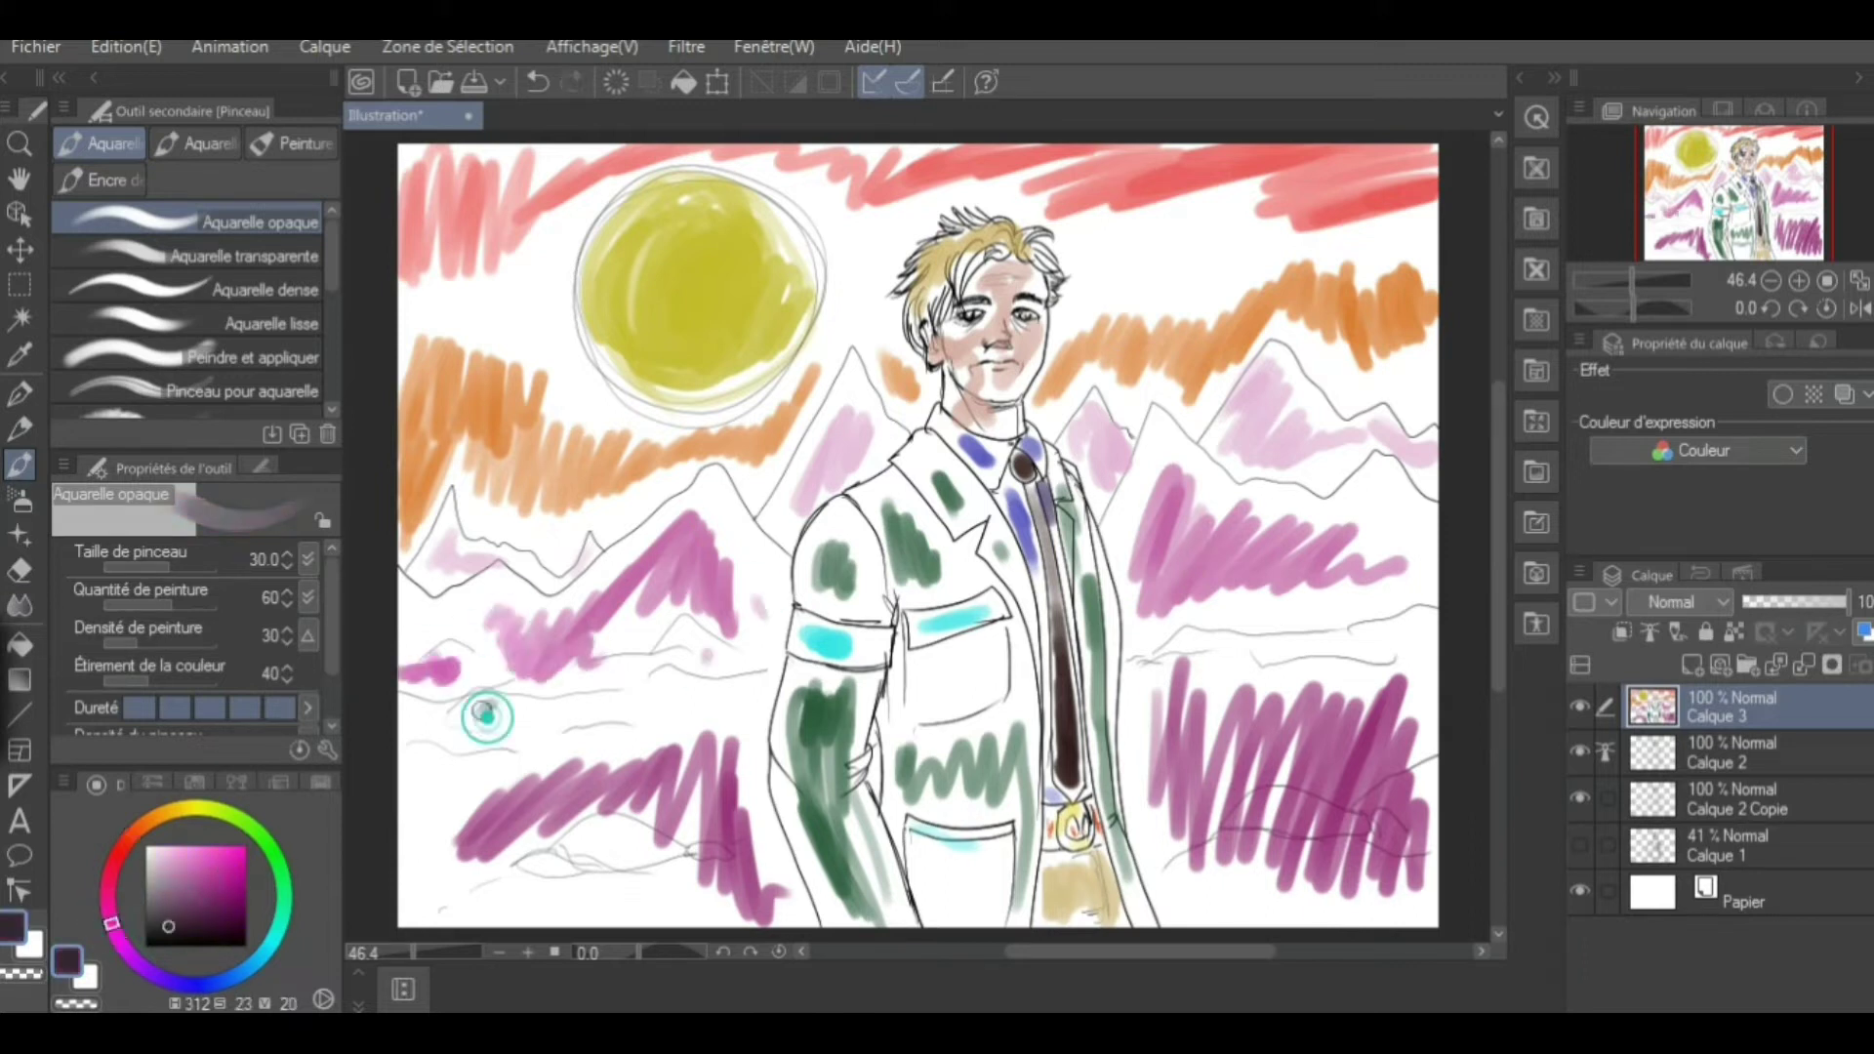
left_click_drag(481, 710, 625, 678)
left_click_drag(1186, 649, 1372, 635)
Fill in the jacket's pockets, lapels, sleeve and both fronts with dark green strokes
left_click(264, 837)
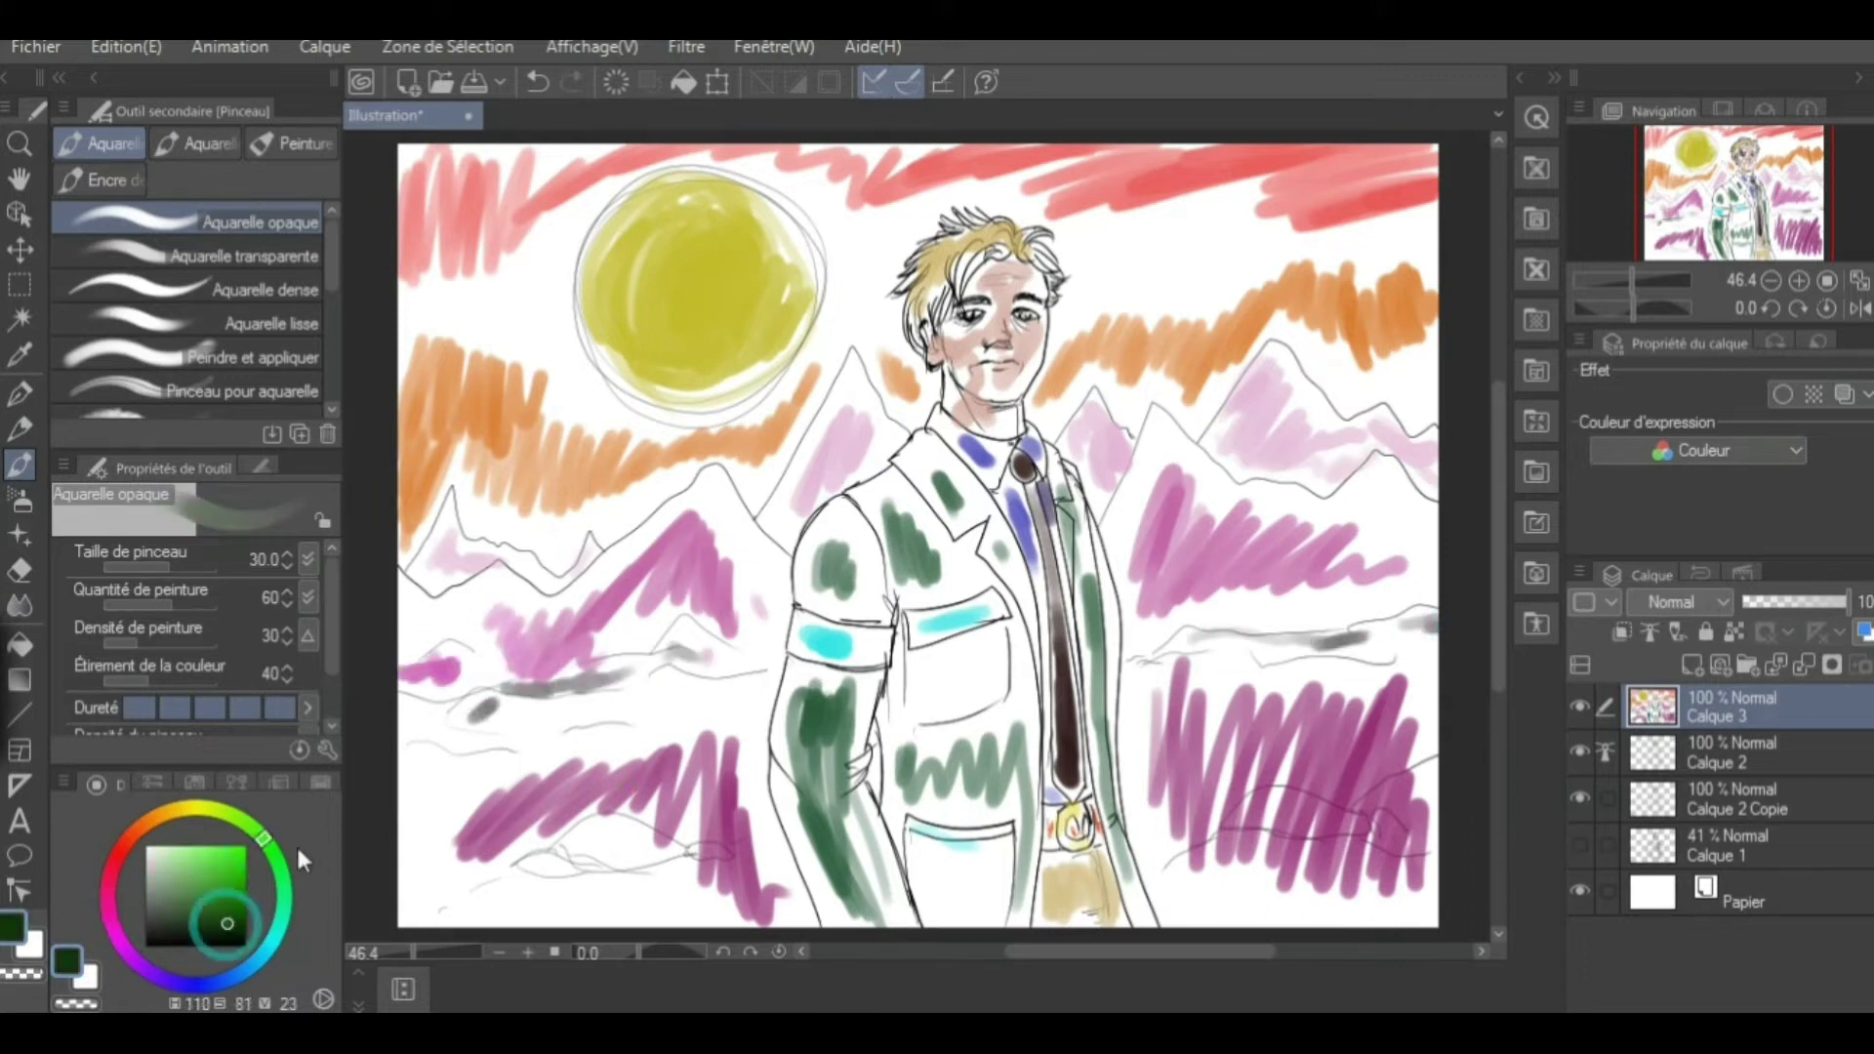
left_click(227, 924)
left_click_drag(932, 649, 986, 708)
left_click_drag(923, 859, 996, 913)
left_click_drag(957, 507, 1020, 585)
left_click_drag(1023, 669, 1030, 752)
mouse_move(869, 527)
left_mouse_down()
mouse_move(891, 489)
mouse_move(834, 586)
left_mouse_up()
left_click_drag(791, 683, 810, 908)
left_click_drag(1069, 547, 1122, 762)
Re-ink the sun's circular outline with the G-pen (Plume G) on the line layer Calque 2
key("alt+bracketleft")
left_click(20, 428)
left_click(19, 393)
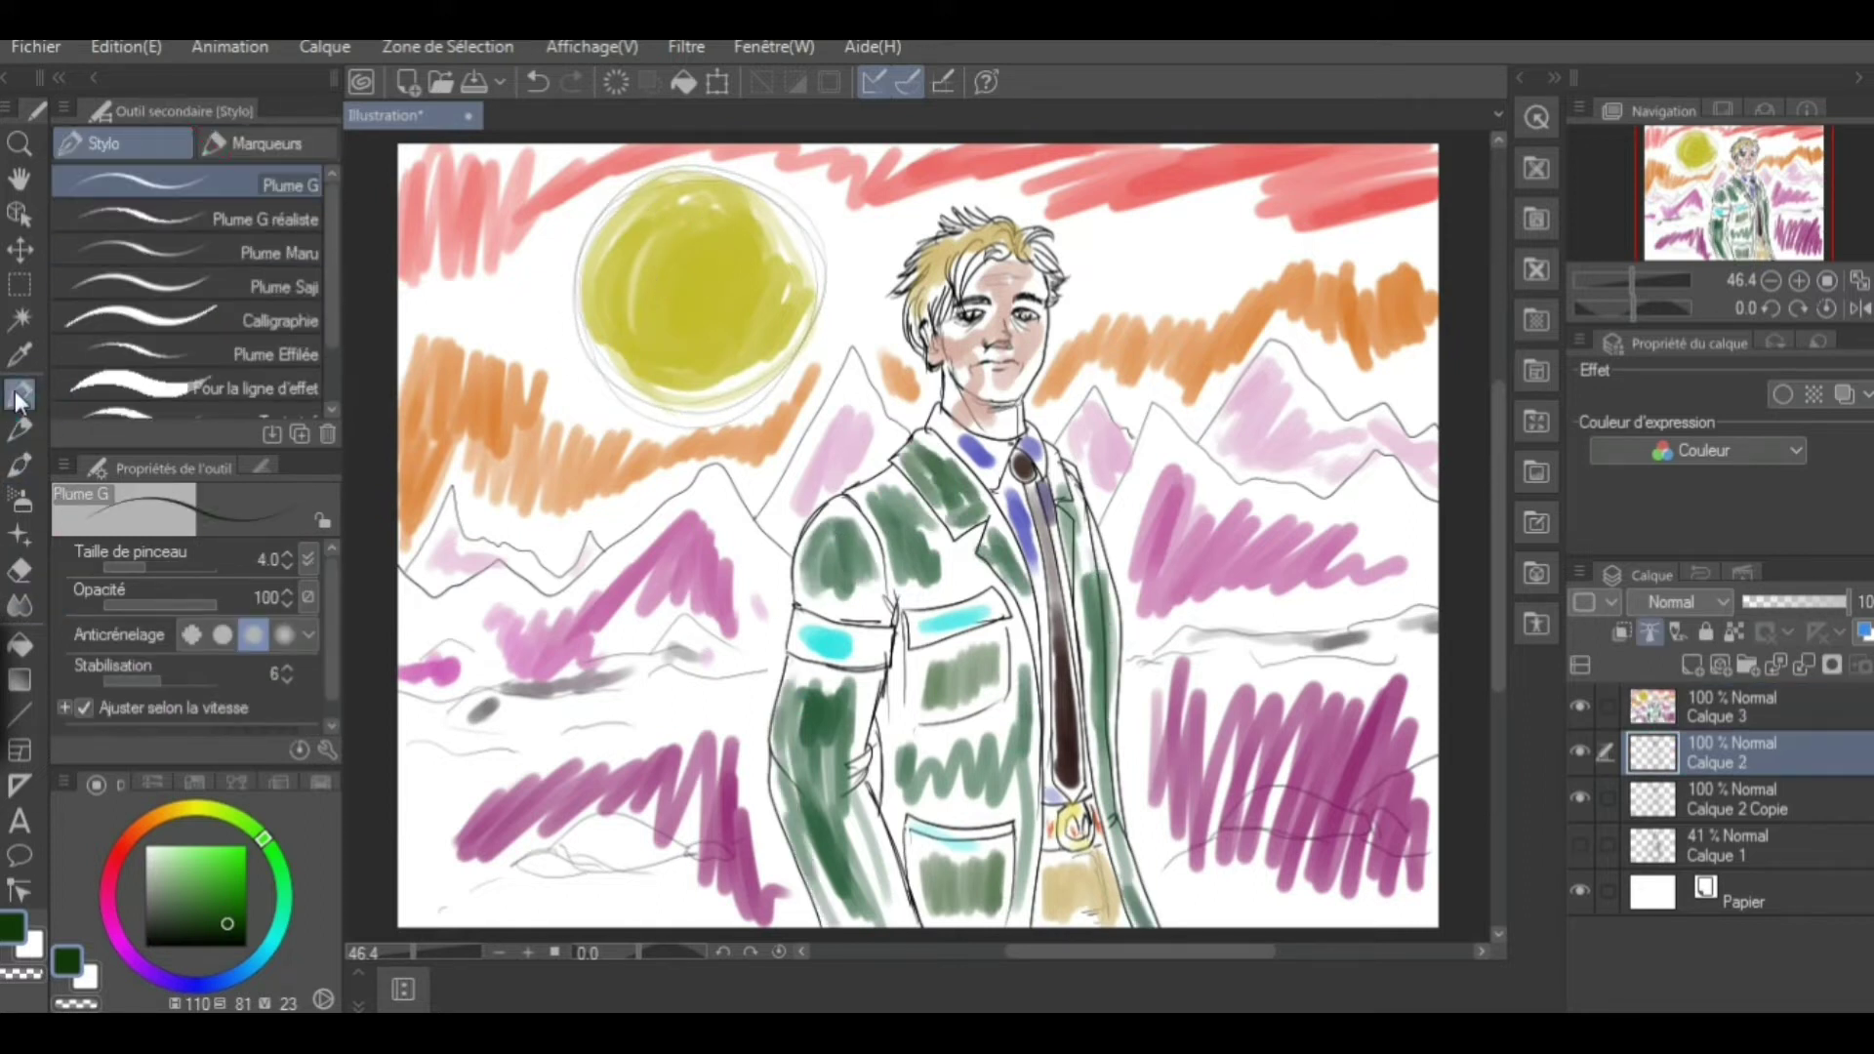
Dab blue colour hints into the man's eyes with the Plume G pen on the colour layer Calque 3
key("alt+bracketright")
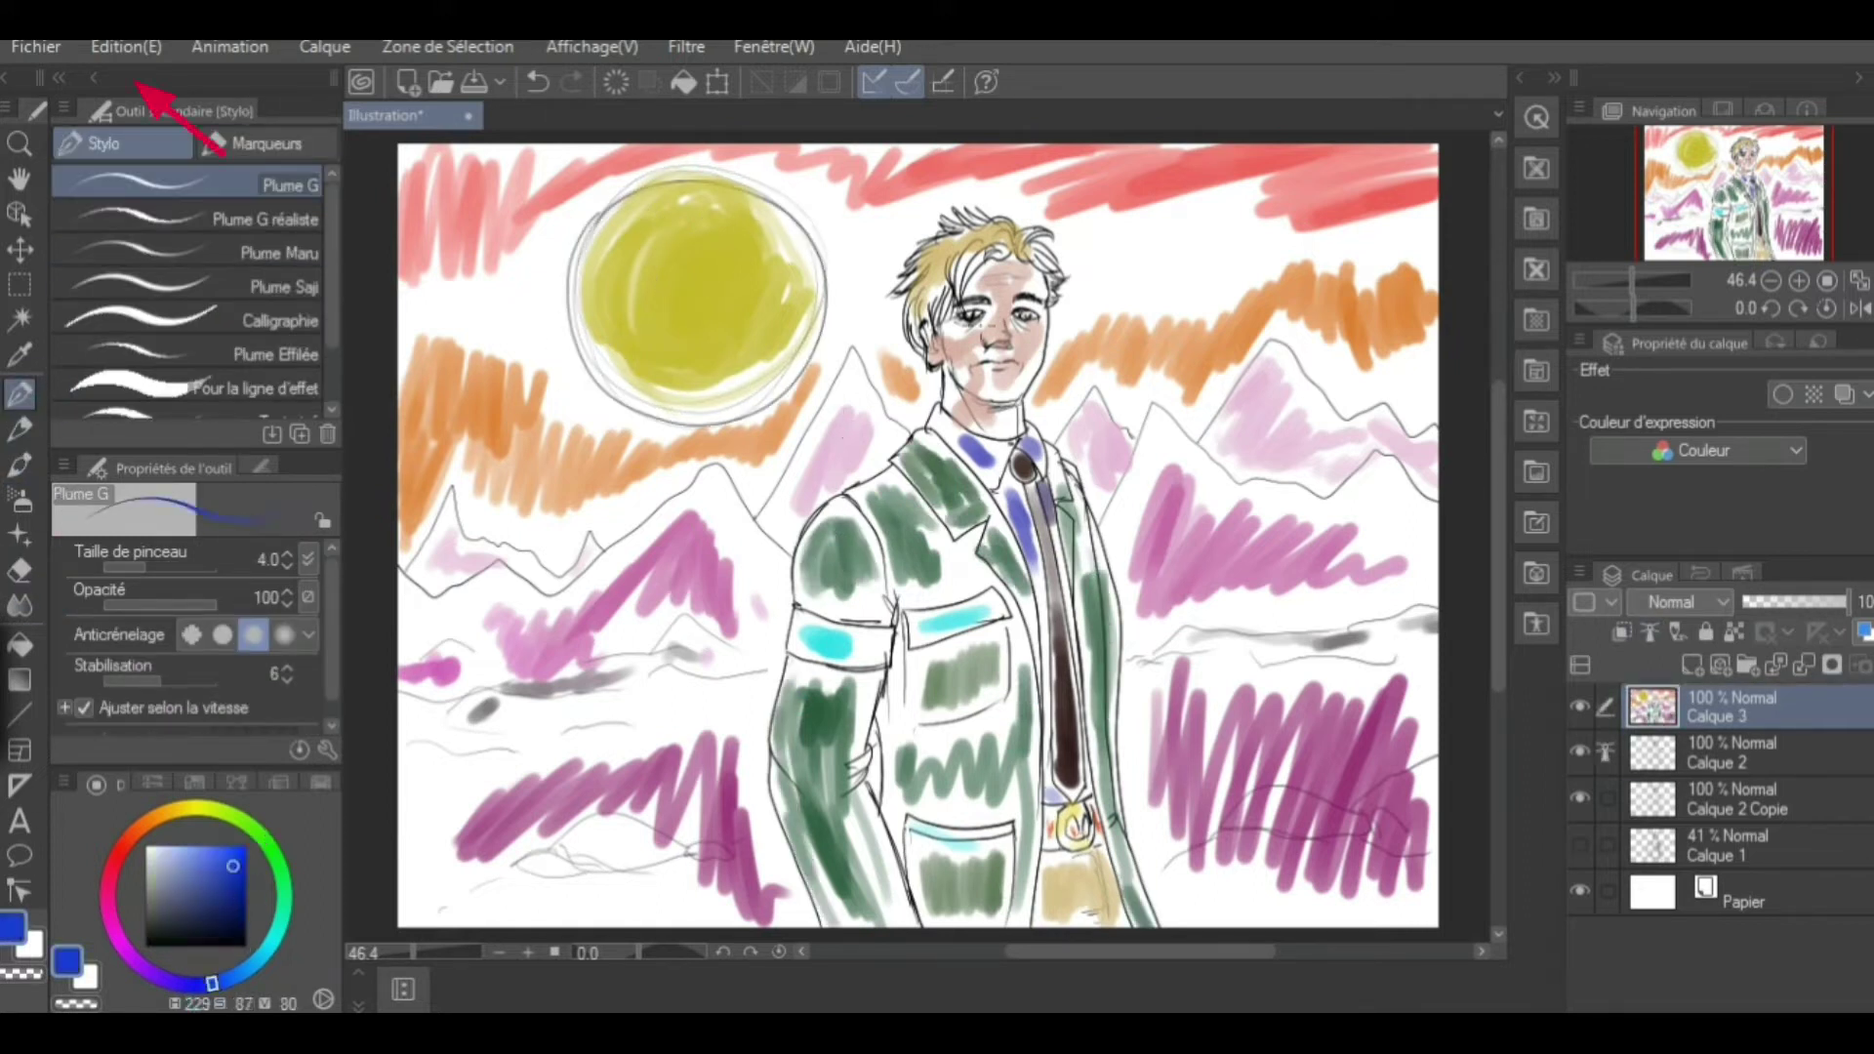
left_click(250, 870)
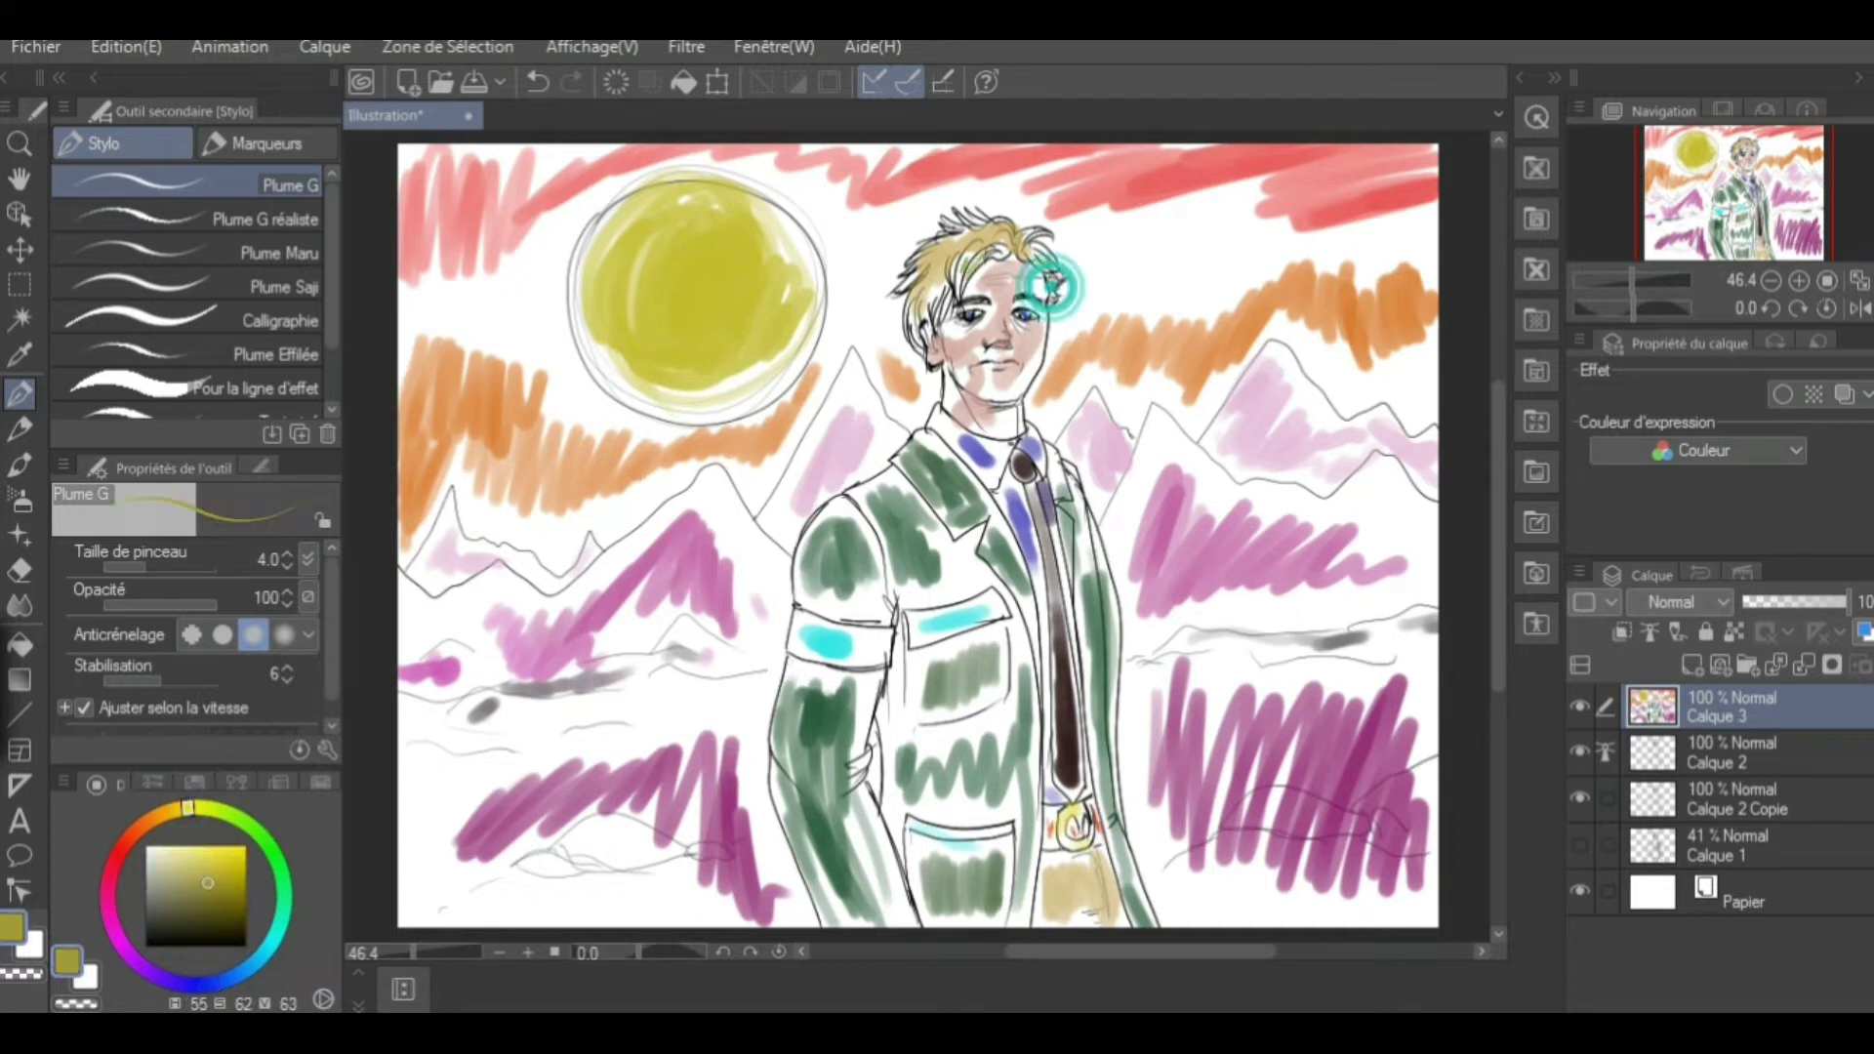
key("e")
Run the advanced automatic colourisation on Calque 3, accept its notice and settings, and hide the layer Calque 2 Copie
left_click(126, 47)
mouse_move(390, 360)
left_click(976, 548)
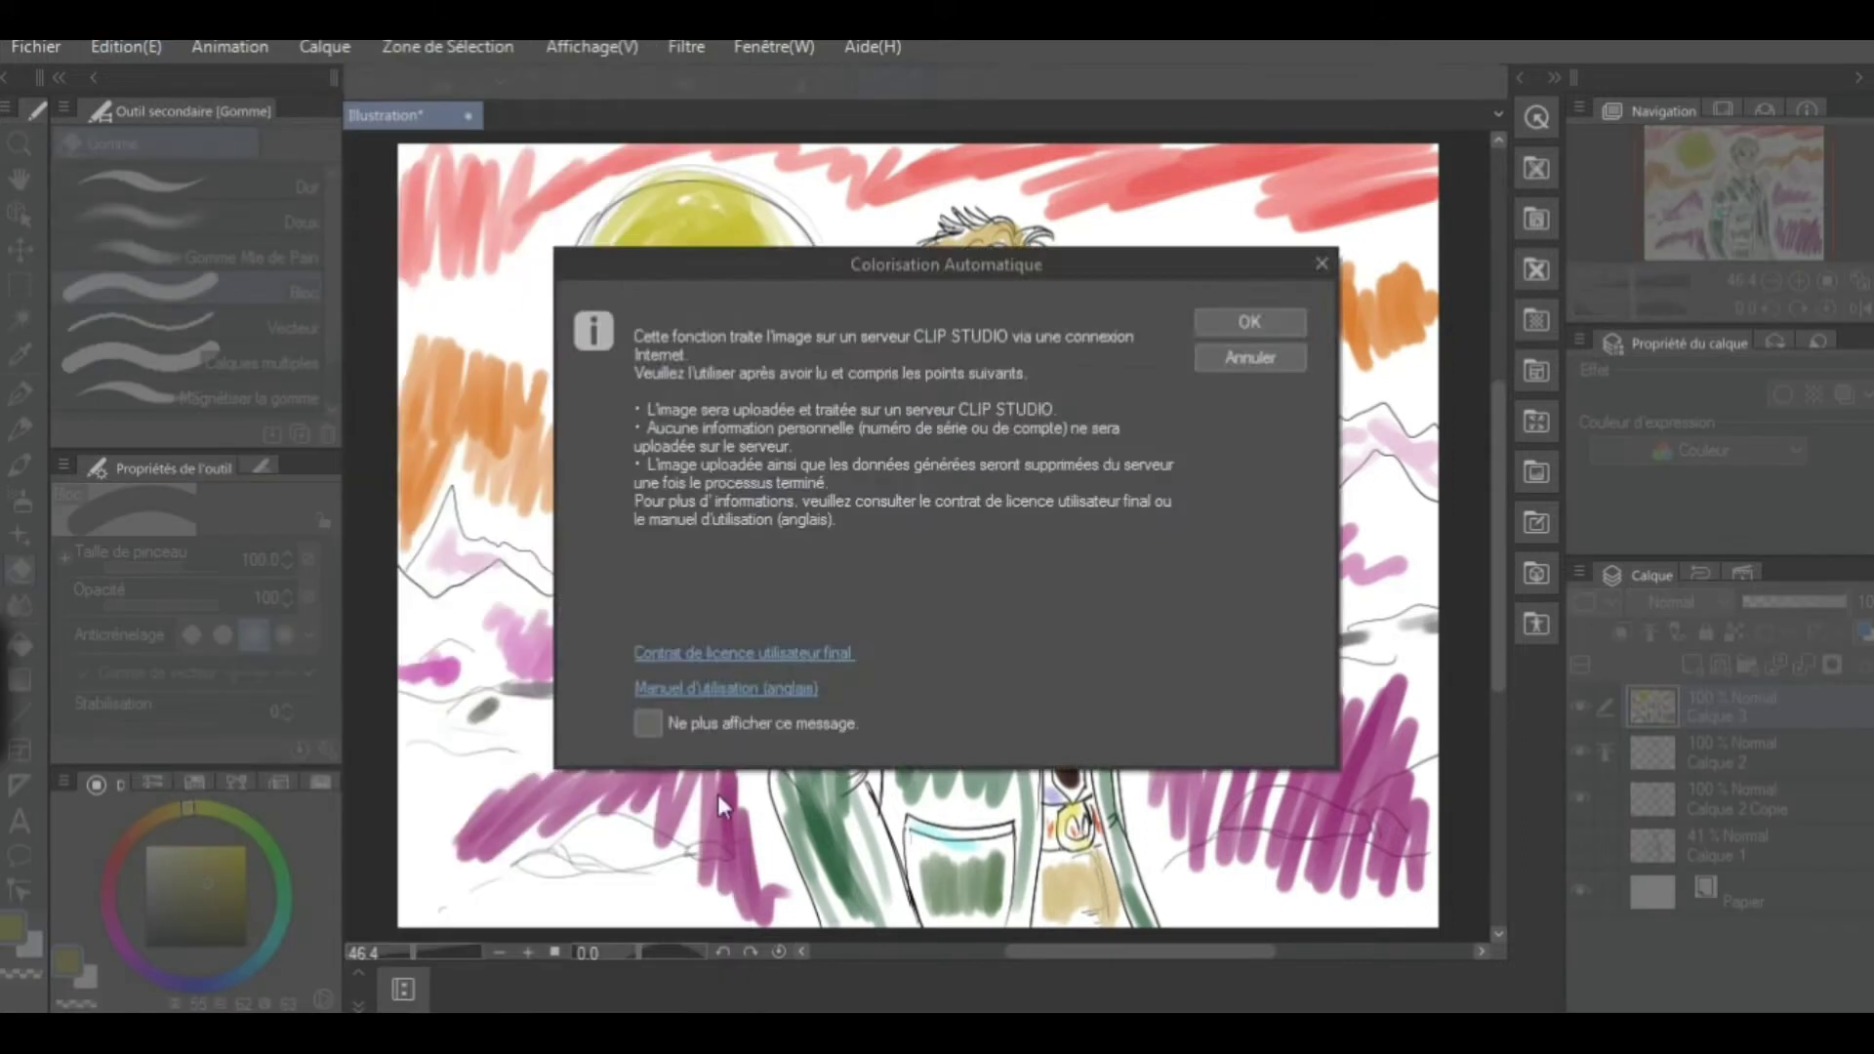
left_click(1244, 322)
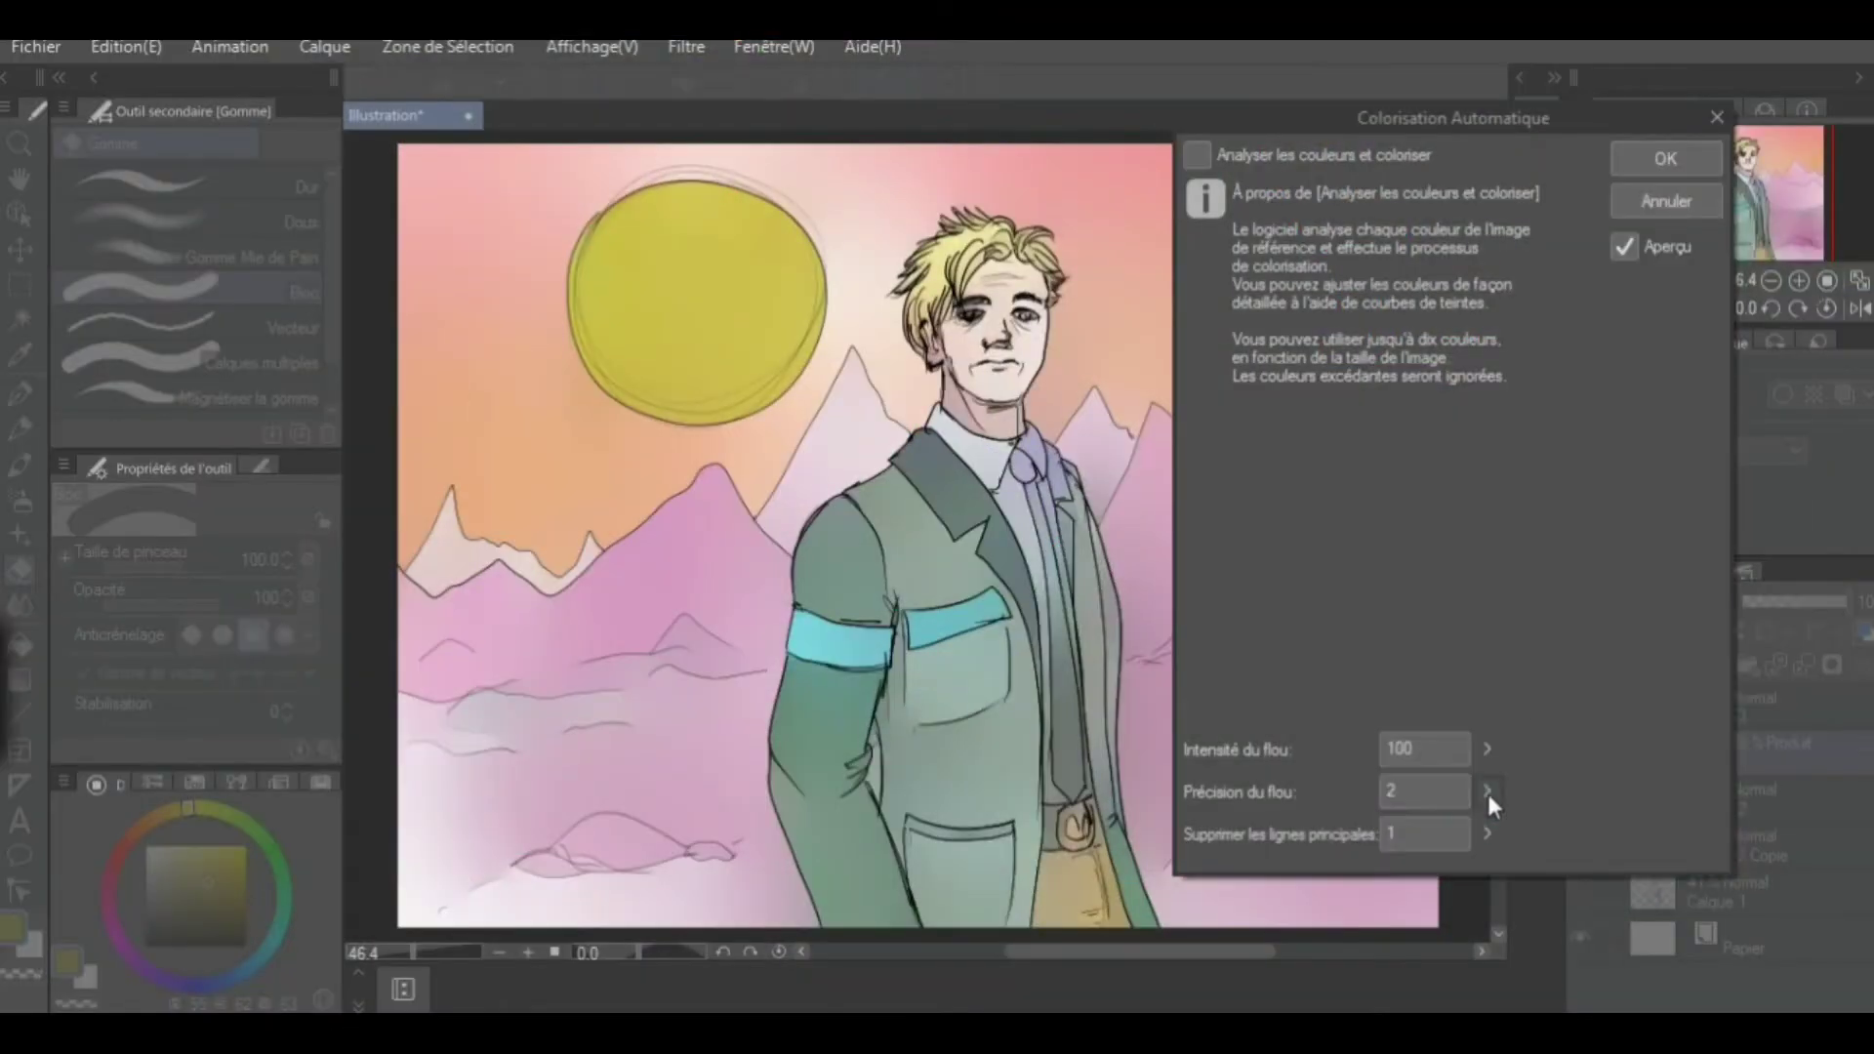
key("Return")
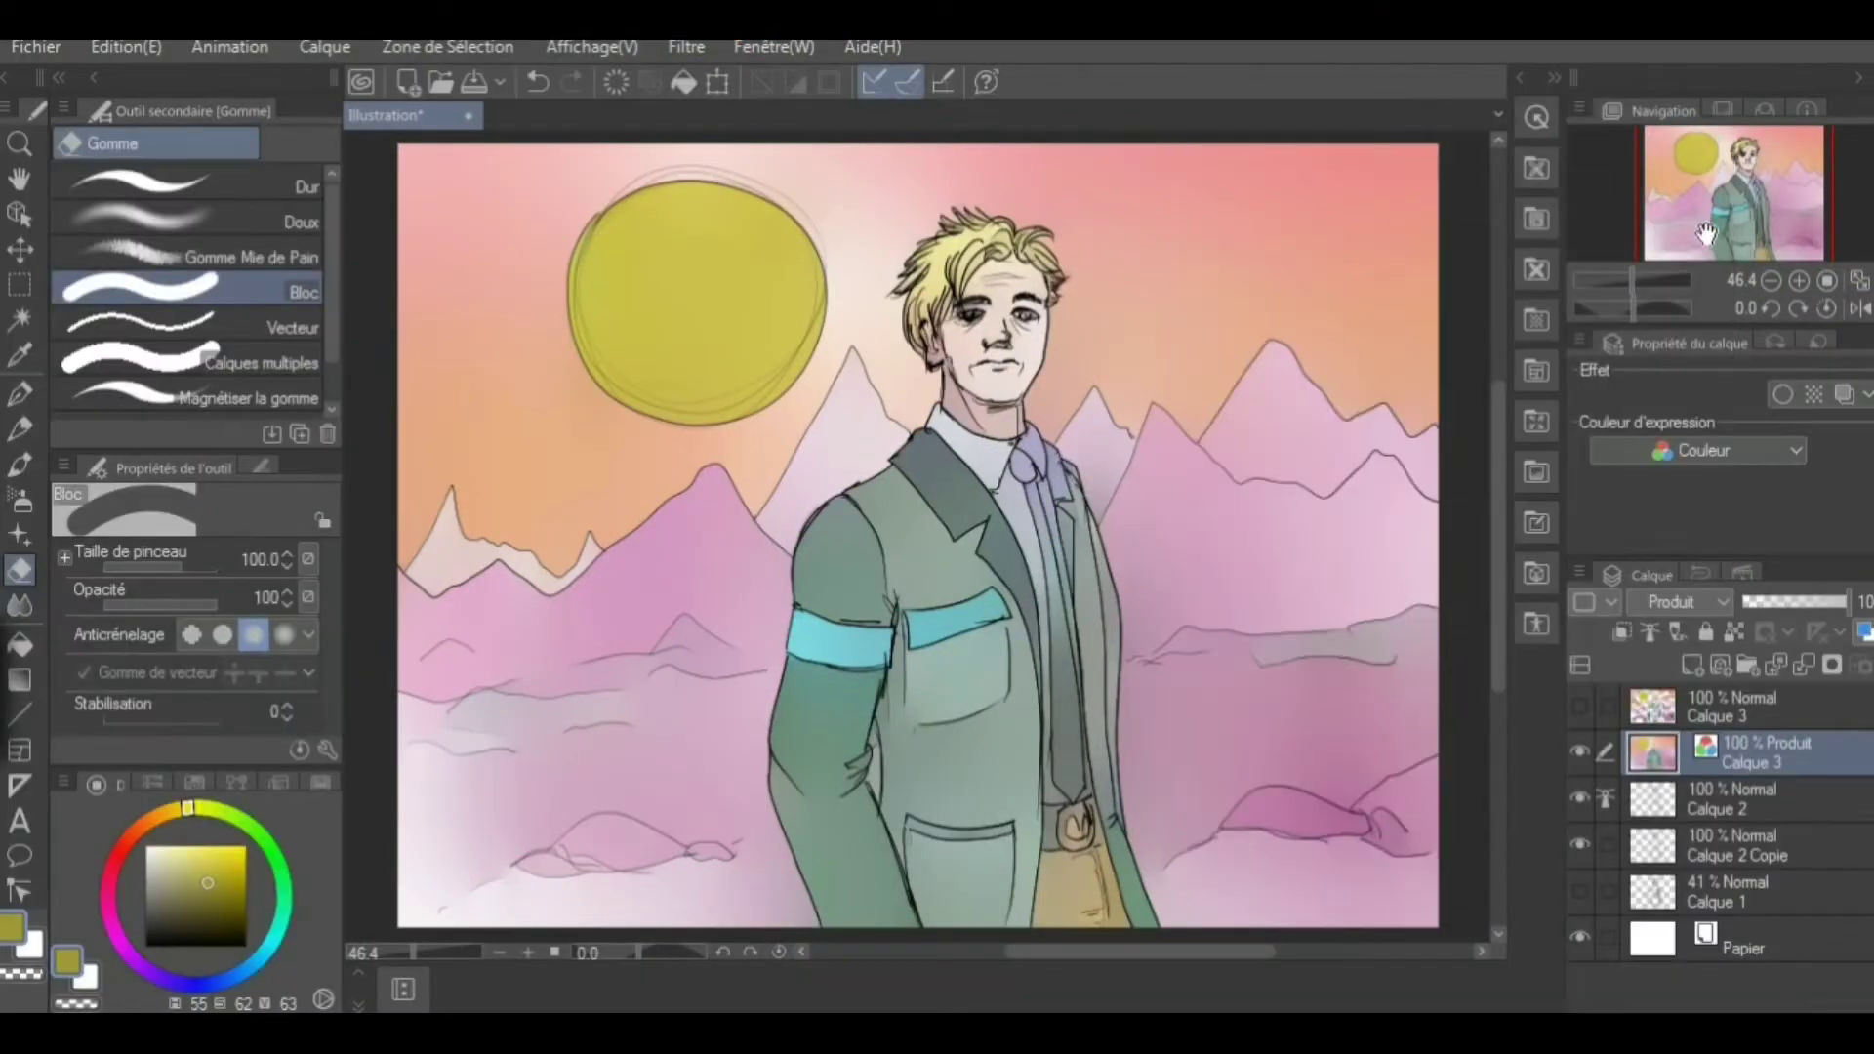
left_click(1579, 844)
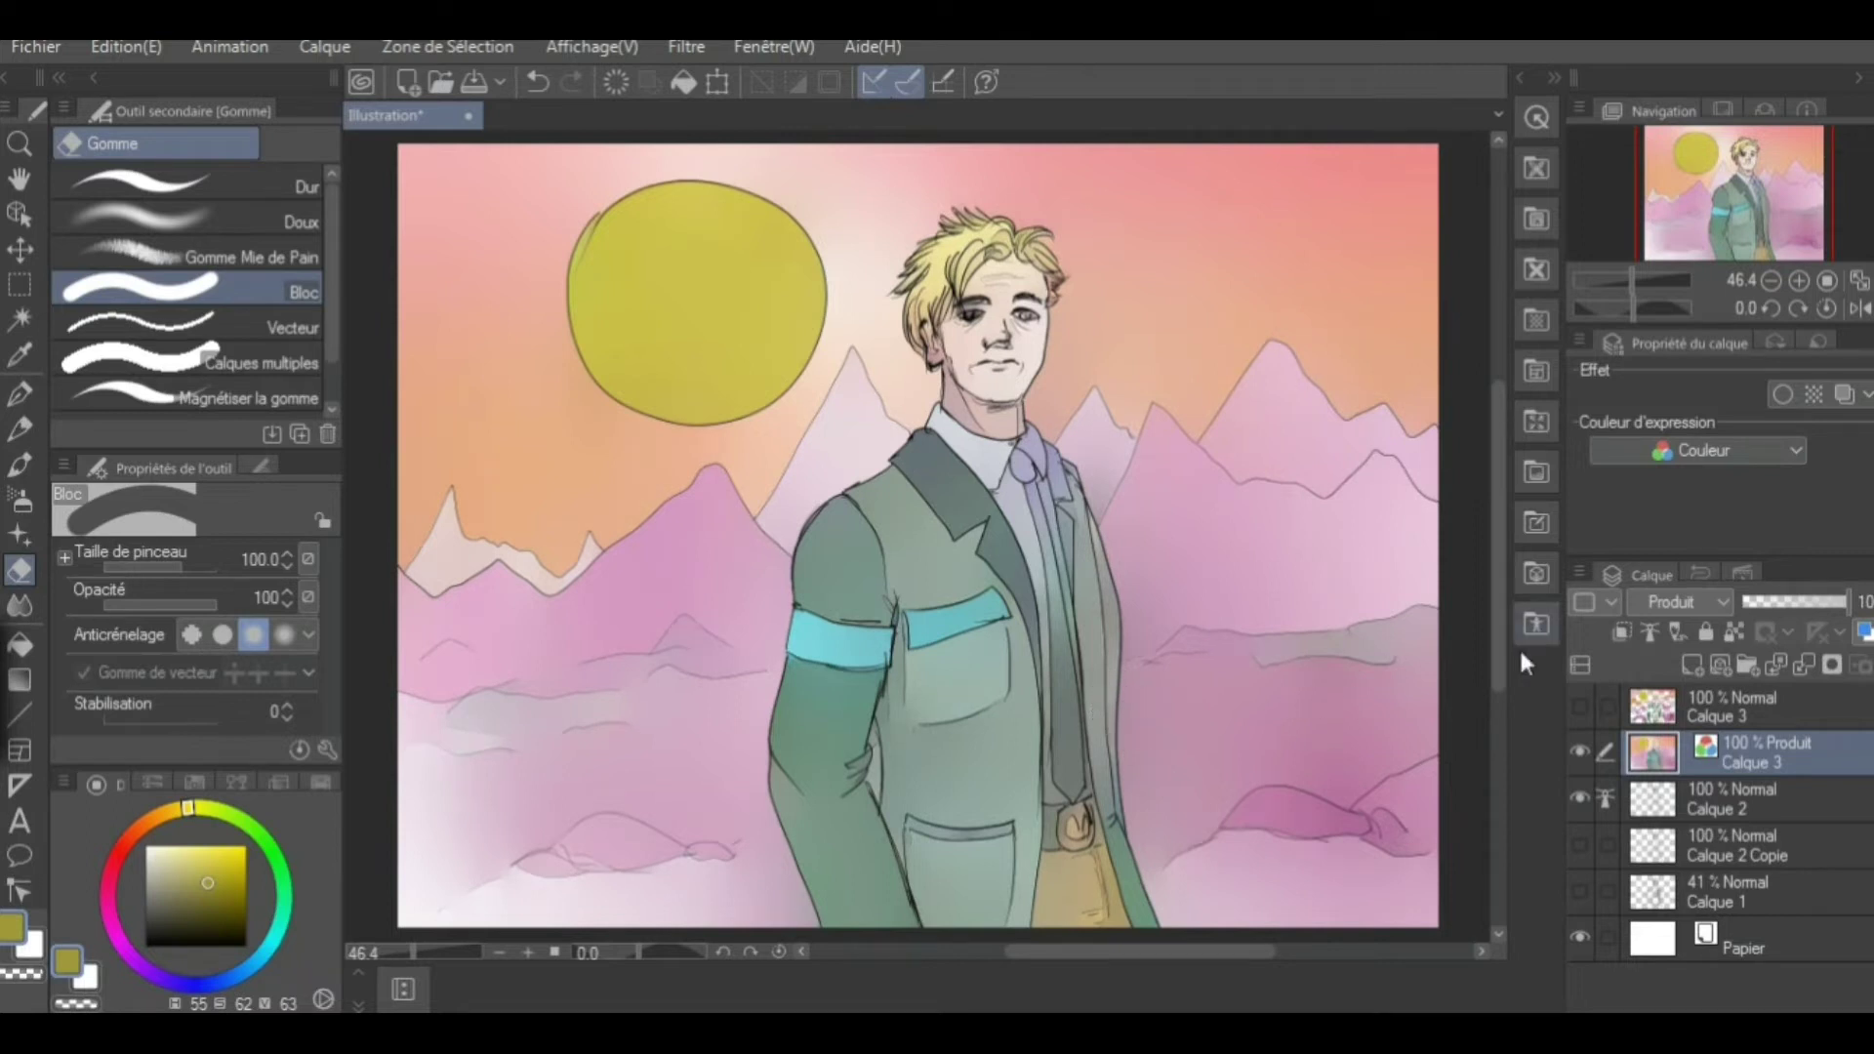
Try another automatic colourisation on top of the coloured result layer
left_click(126, 46)
left_click(840, 483)
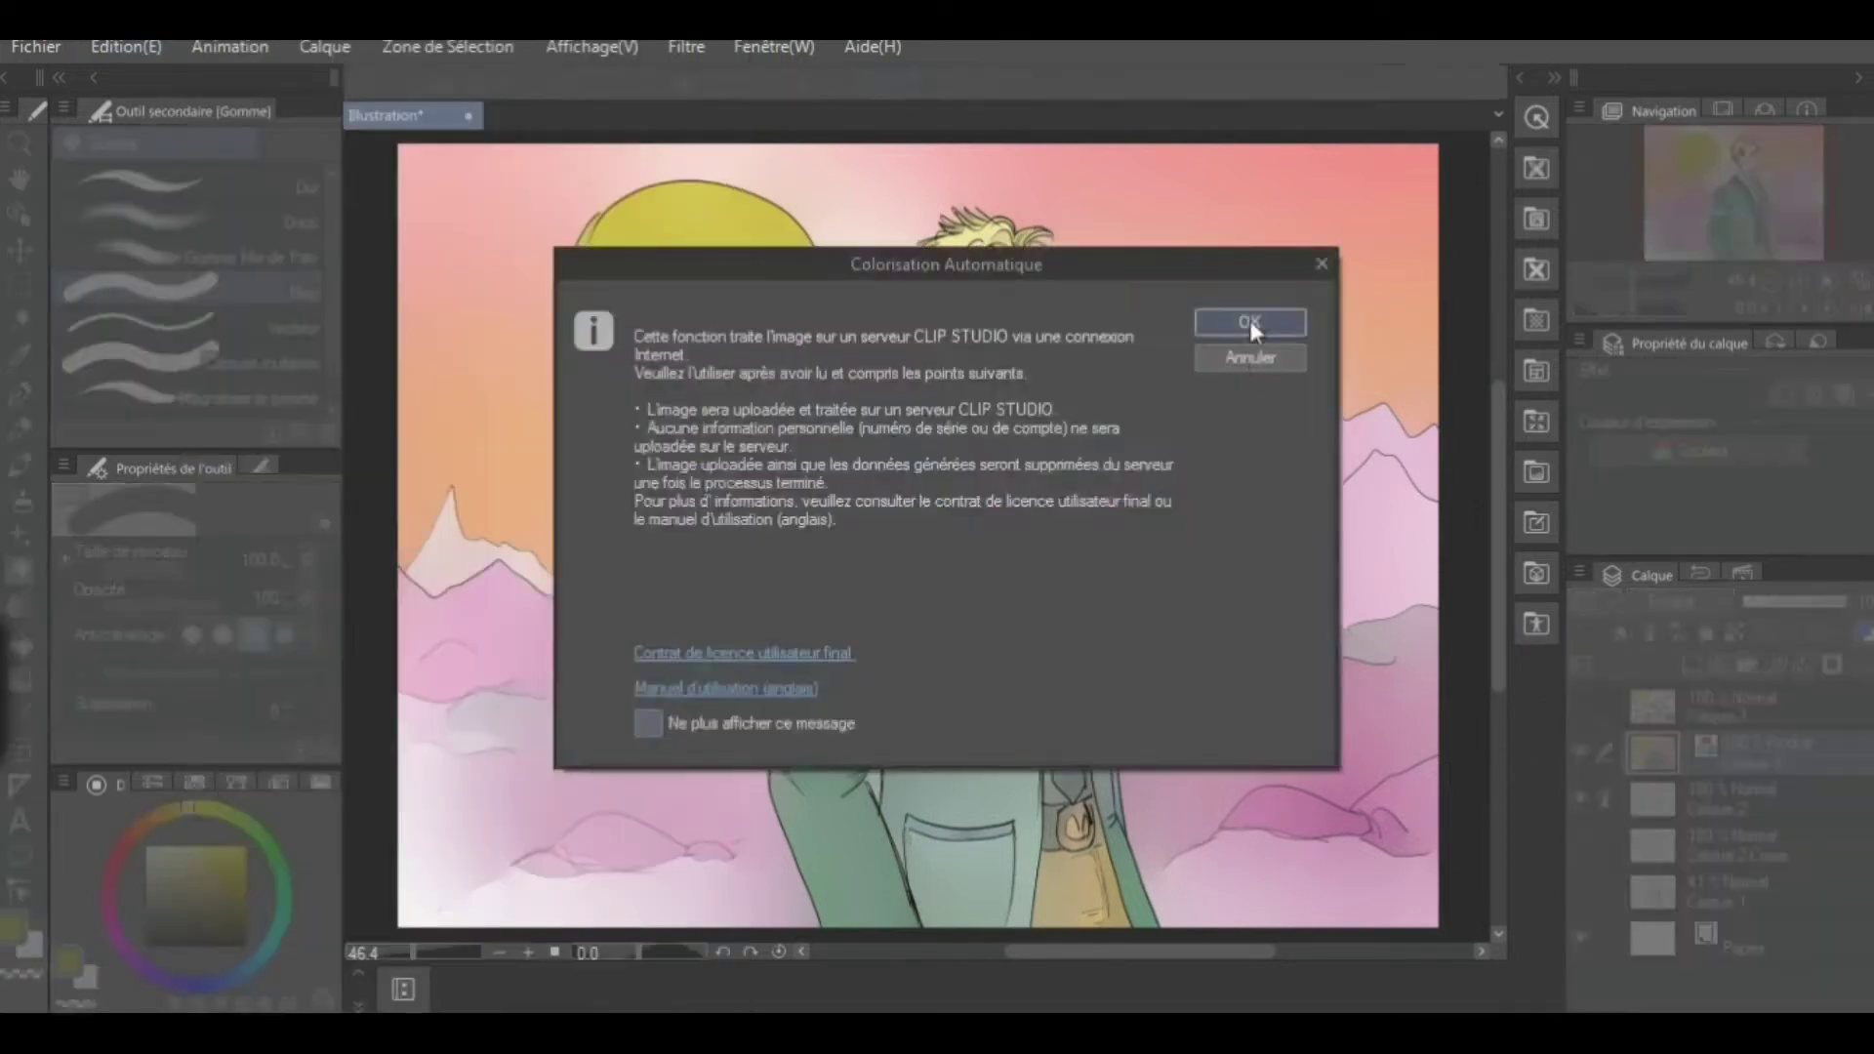
left_click(1249, 321)
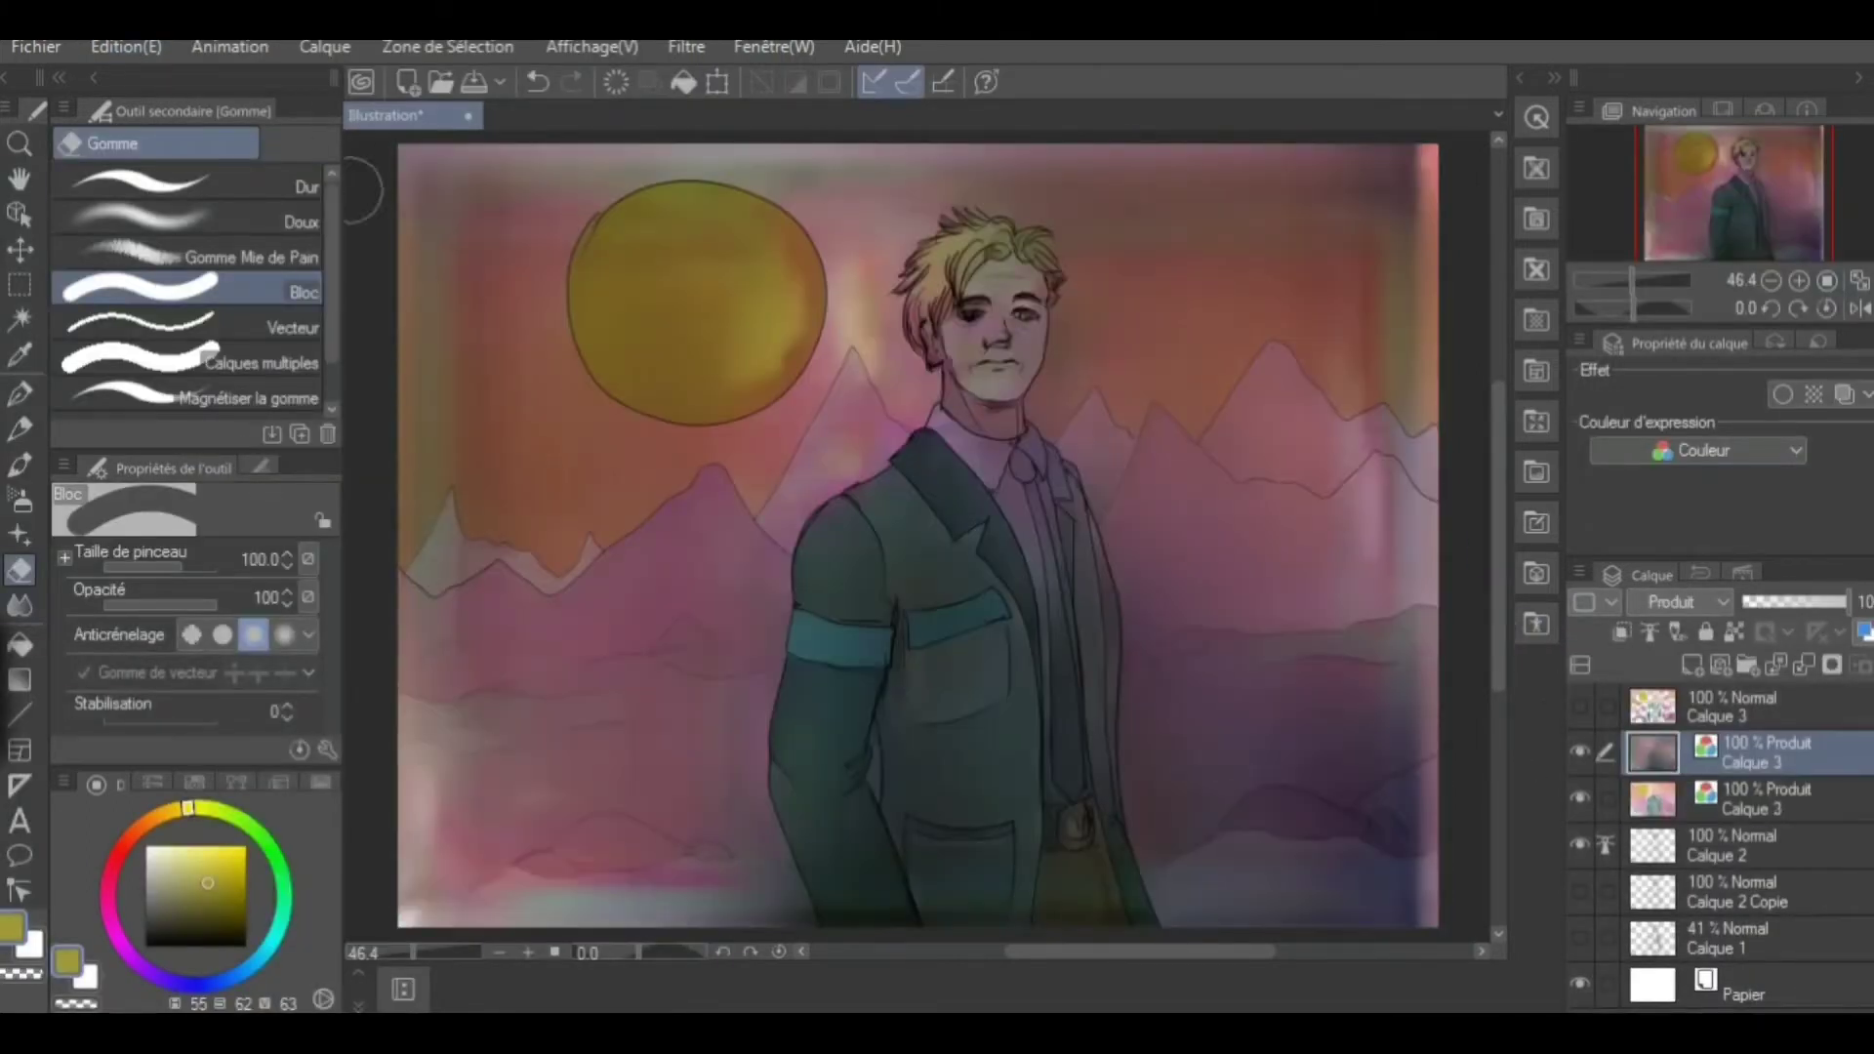
Run the automatic colourisation again from the coloured result layer and accept its notice
left_click(126, 46)
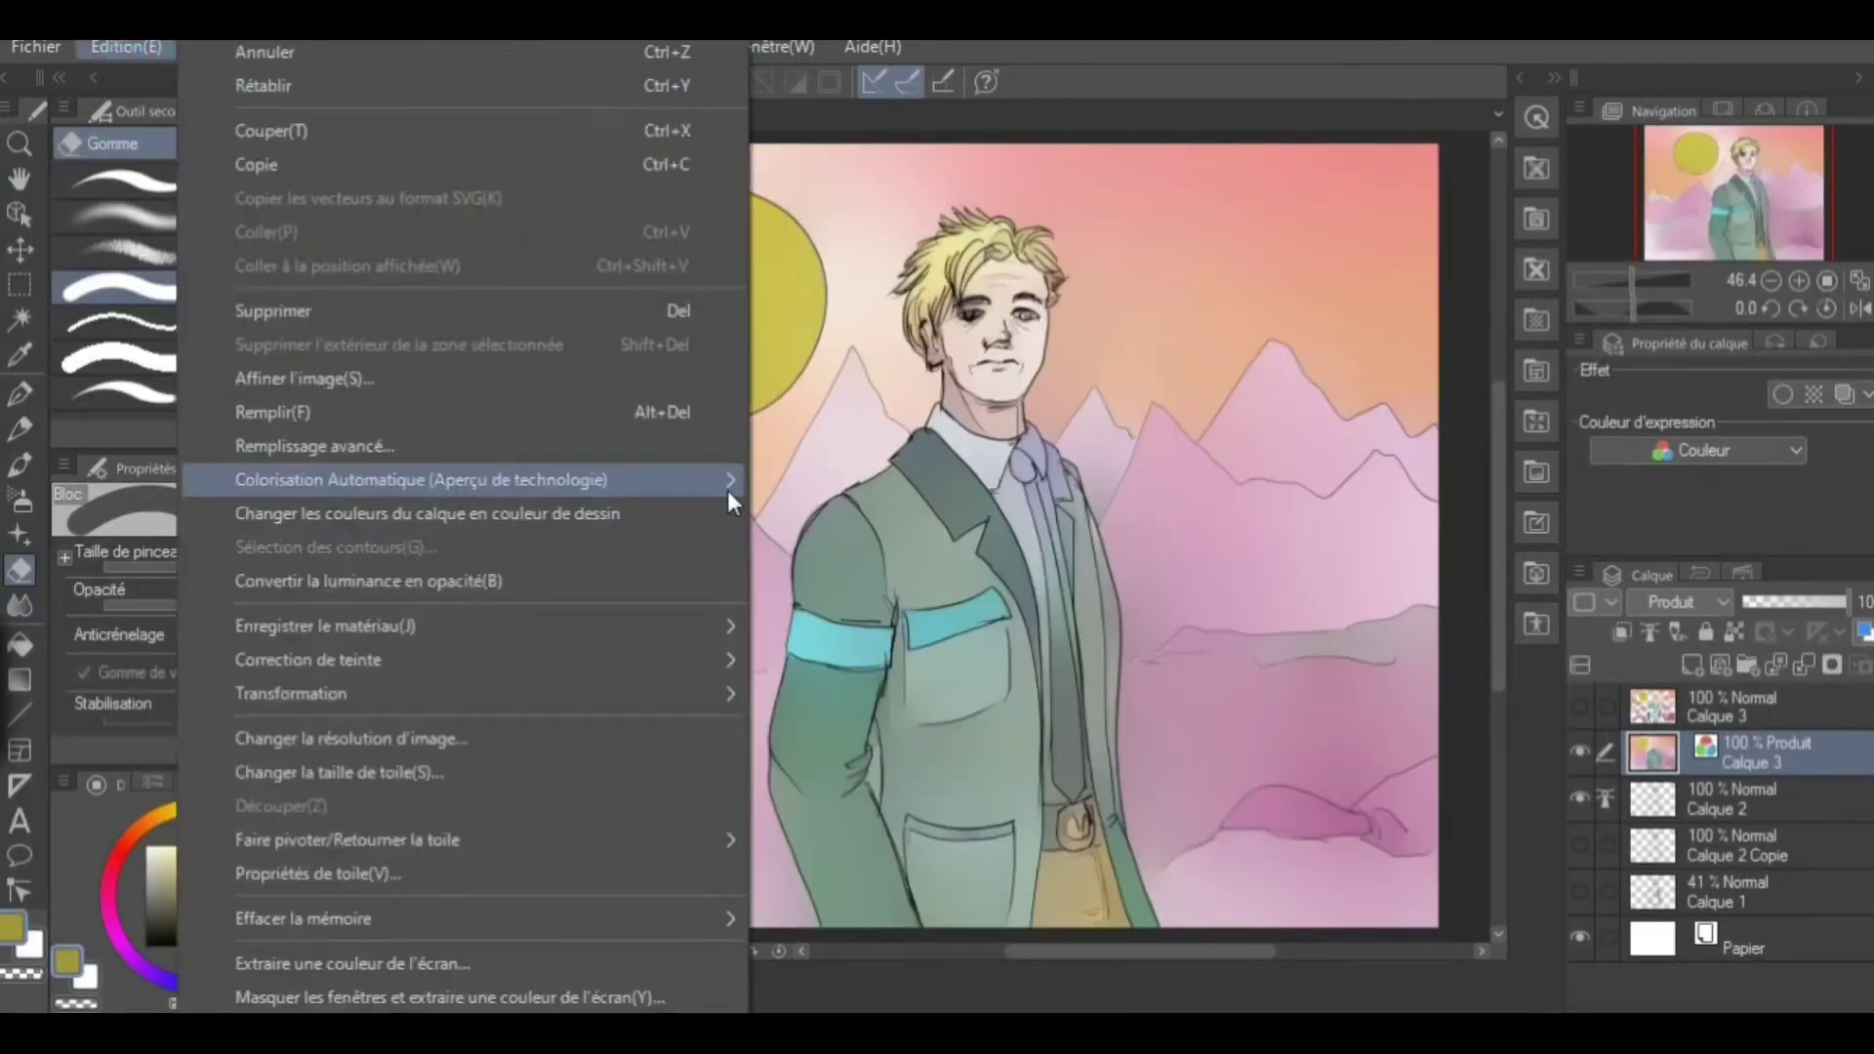
left_click(728, 490)
left_click(1247, 323)
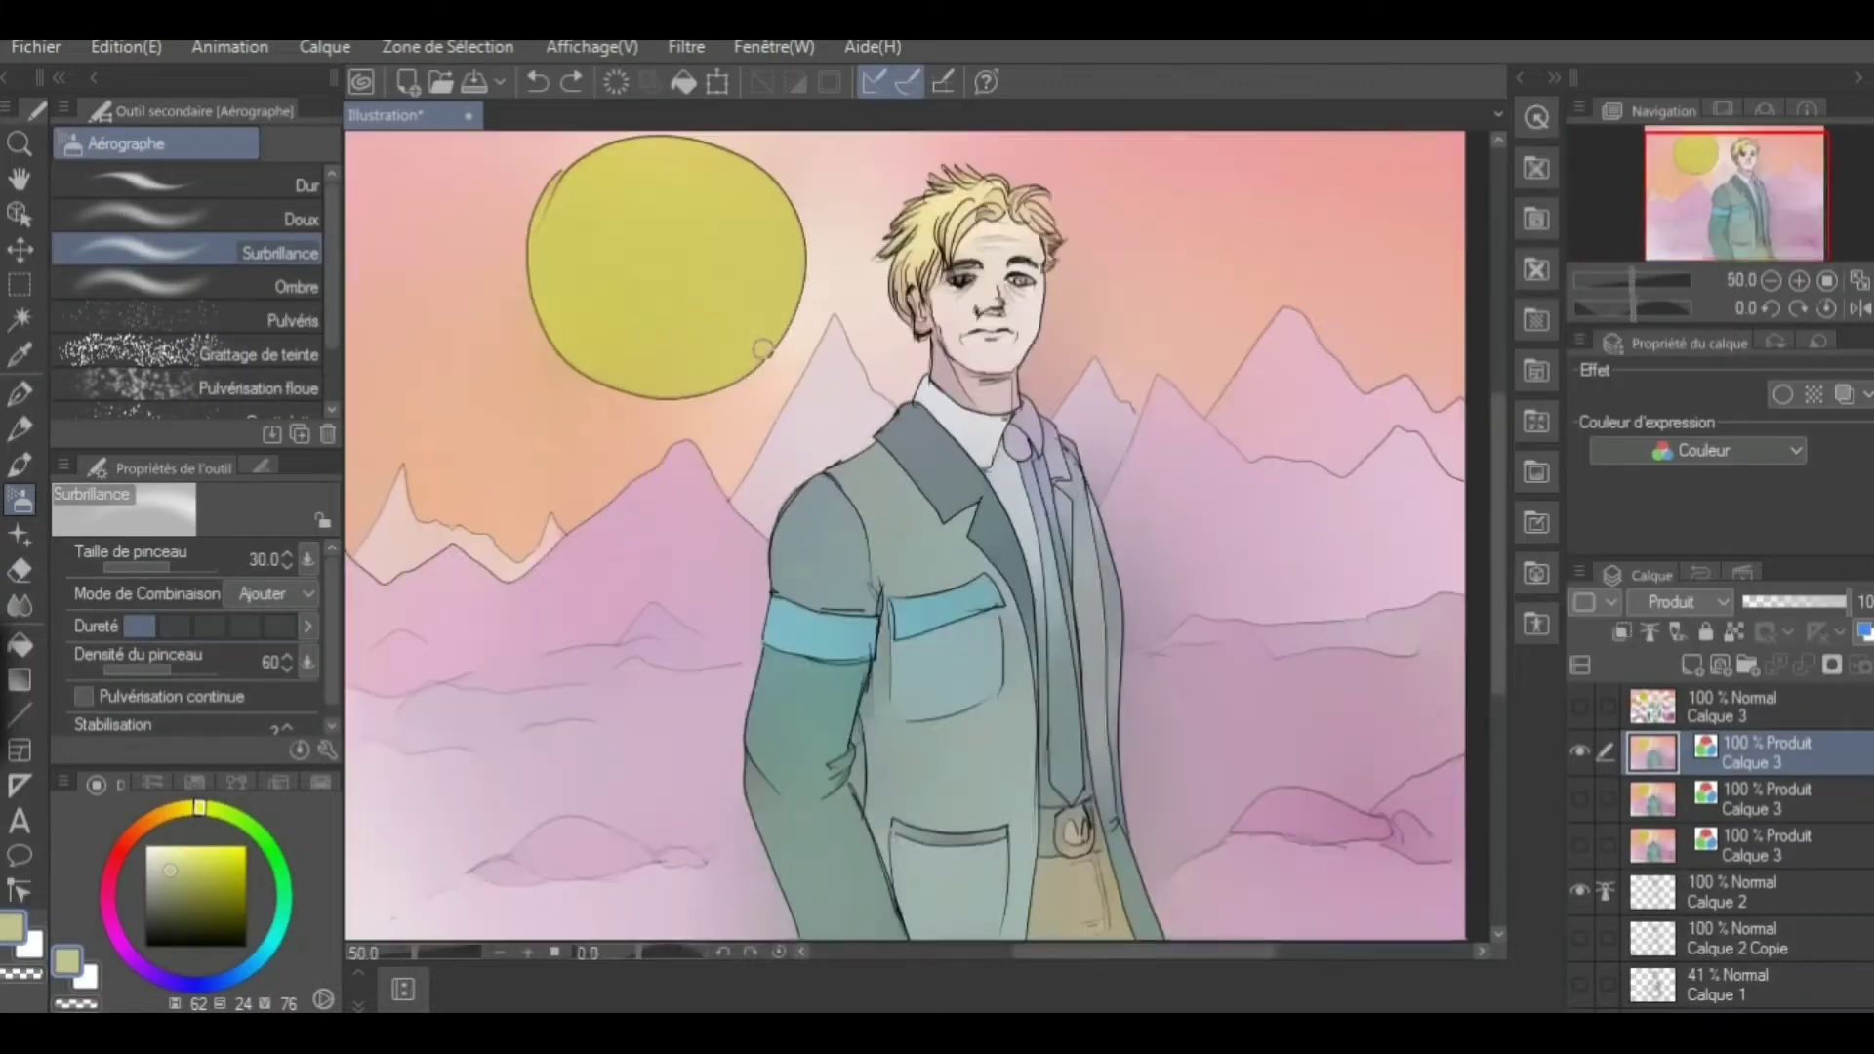
Spray a bright yellow-white glow over and around the sun with the Surbrillance airbrush, and add a new raster layer
mouse_move(673, 254)
left_mouse_down()
mouse_move(568, 260)
mouse_move(740, 280)
mouse_move(758, 364)
left_mouse_up()
mouse_move(523, 284)
left_mouse_down()
mouse_move(591, 218)
mouse_move(670, 188)
mouse_move(787, 337)
left_mouse_up()
key("ctrl+shift+n")
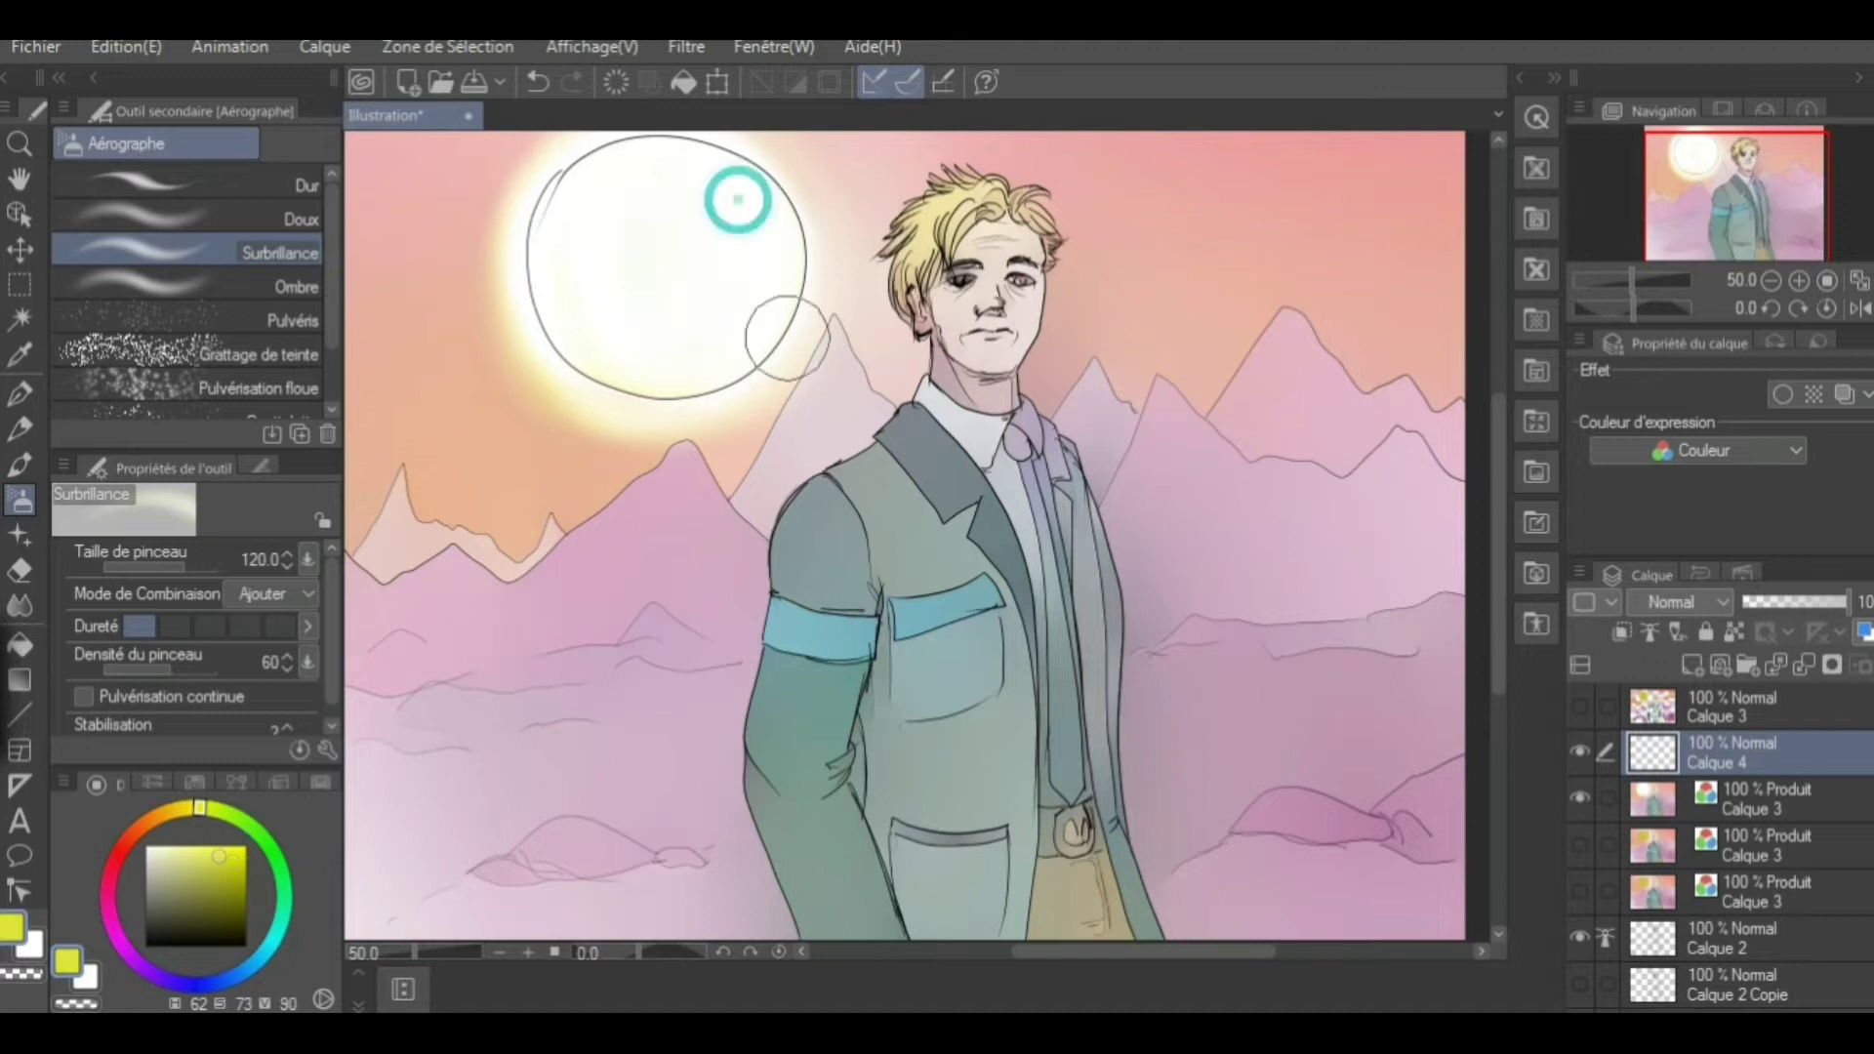
Add another new layer above Calque 4 for shading and set its blending mode to Lumière crue
key("b")
left_click(1694, 665)
left_click(1686, 602)
scroll(1824, 540, "down", 1)
left_click(1679, 244)
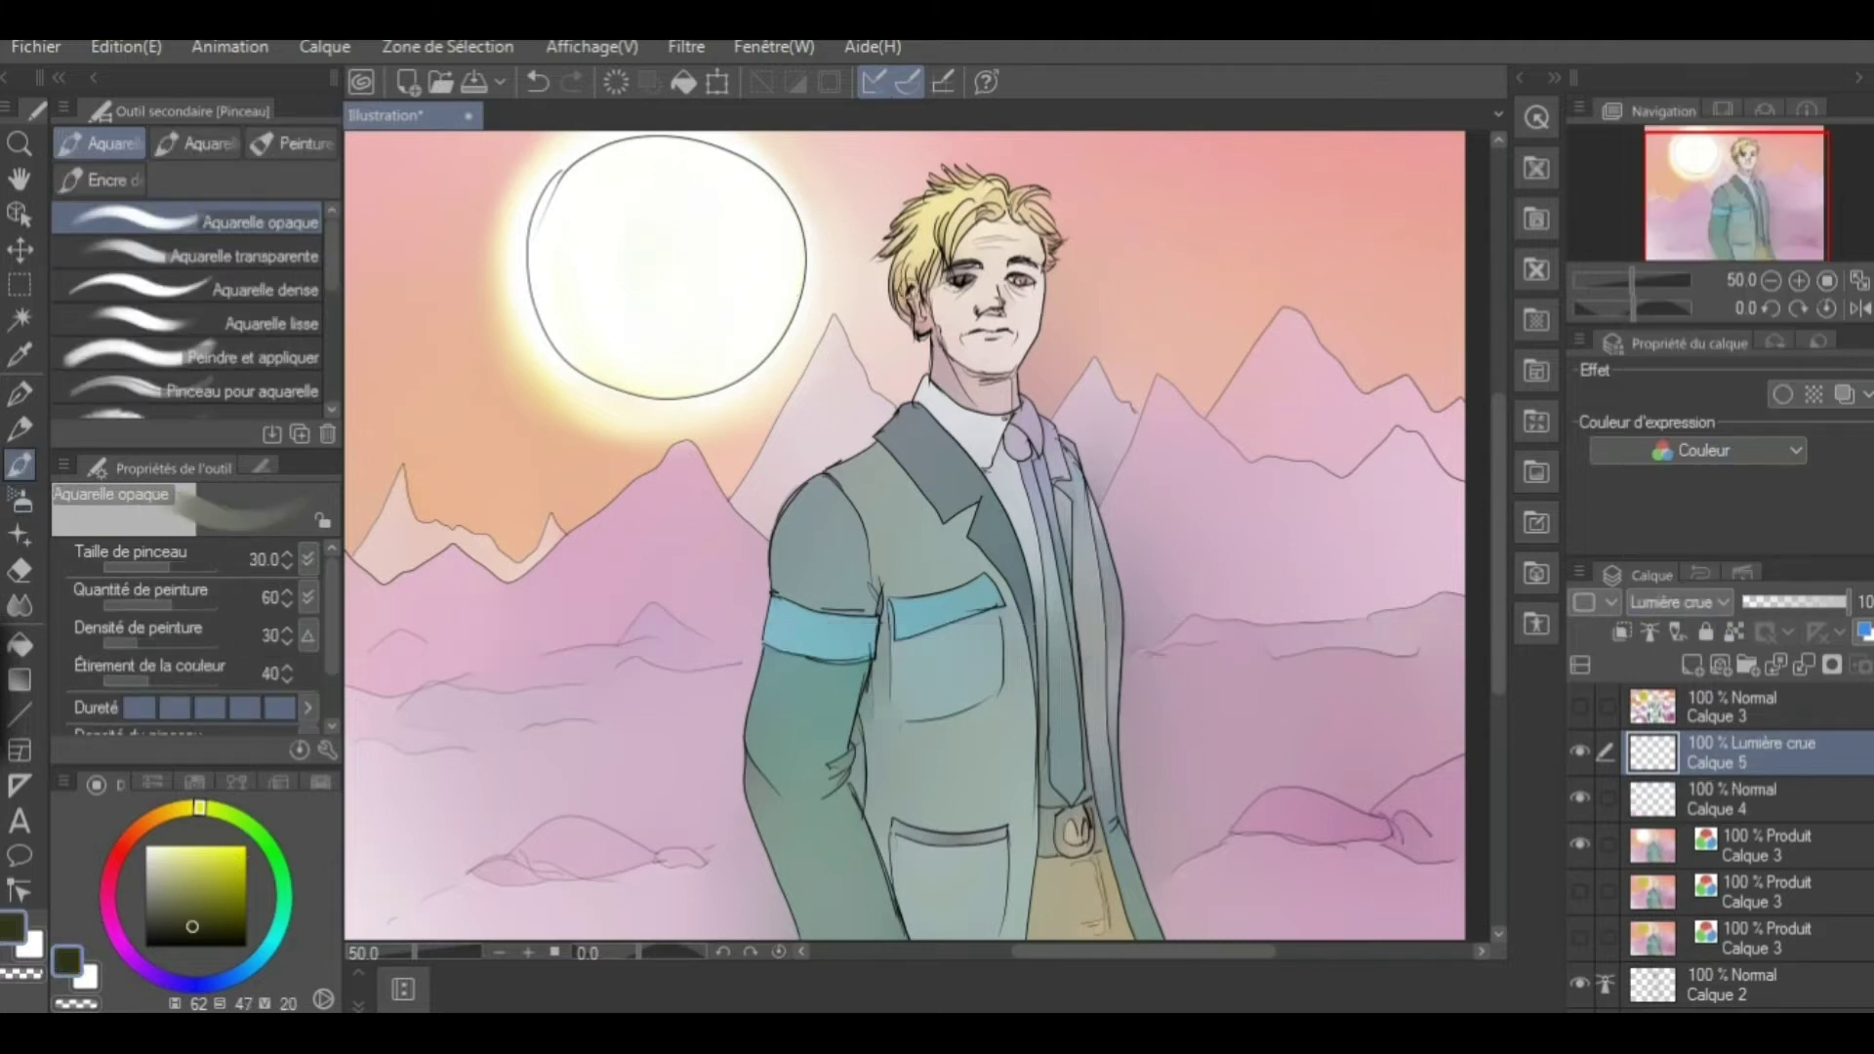
Shade the man's face, hair and clothes with dark grey watercolour strokes on Calque 5 and smooth them with the Mélangeur
left_click(538, 82)
left_click(145, 922)
mouse_move(1020, 293)
left_mouse_down()
mouse_move(1005, 234)
mouse_move(977, 390)
mouse_move(1015, 224)
mouse_move(976, 322)
mouse_move(1083, 878)
mouse_move(1015, 683)
mouse_move(938, 879)
mouse_move(952, 457)
mouse_move(830, 859)
mouse_move(859, 937)
left_mouse_up()
left_click(19, 605)
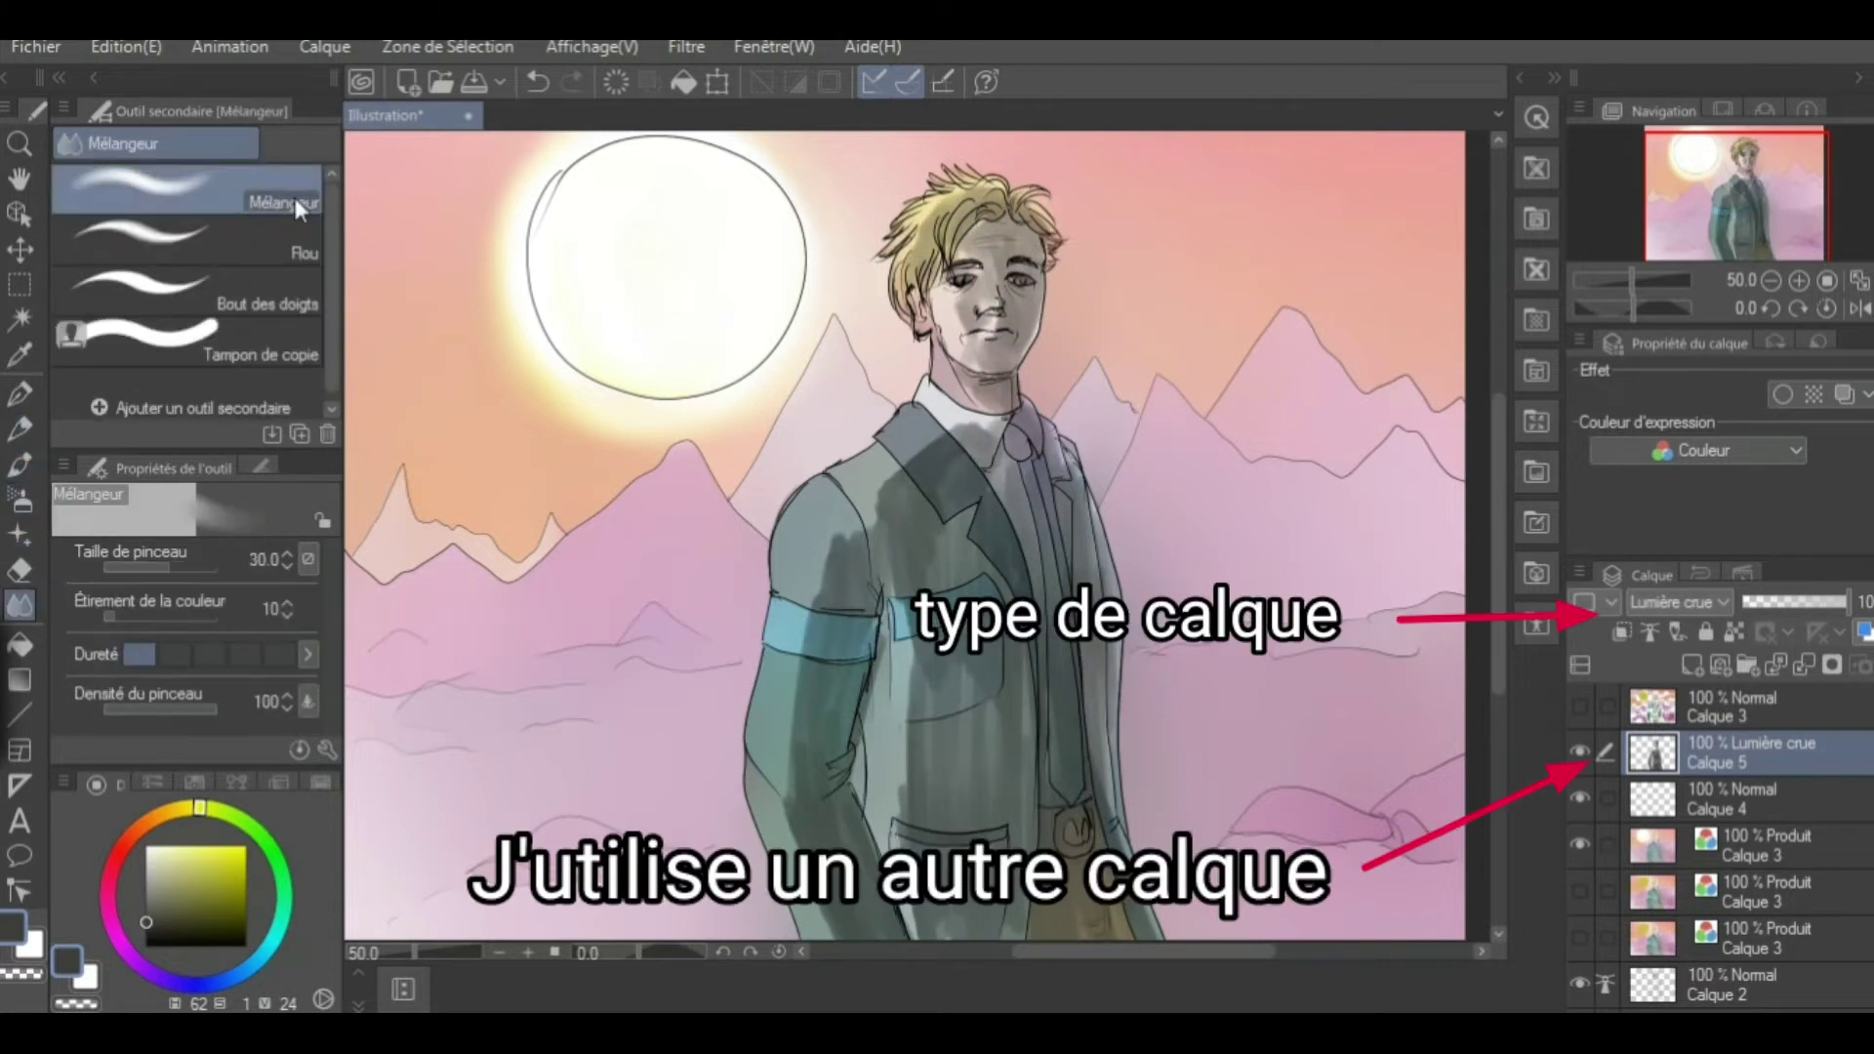
mouse_move(849, 532)
left_mouse_down()
mouse_move(805, 839)
mouse_move(903, 568)
mouse_move(908, 922)
mouse_move(986, 322)
mouse_move(1064, 468)
mouse_move(1000, 256)
left_mouse_up()
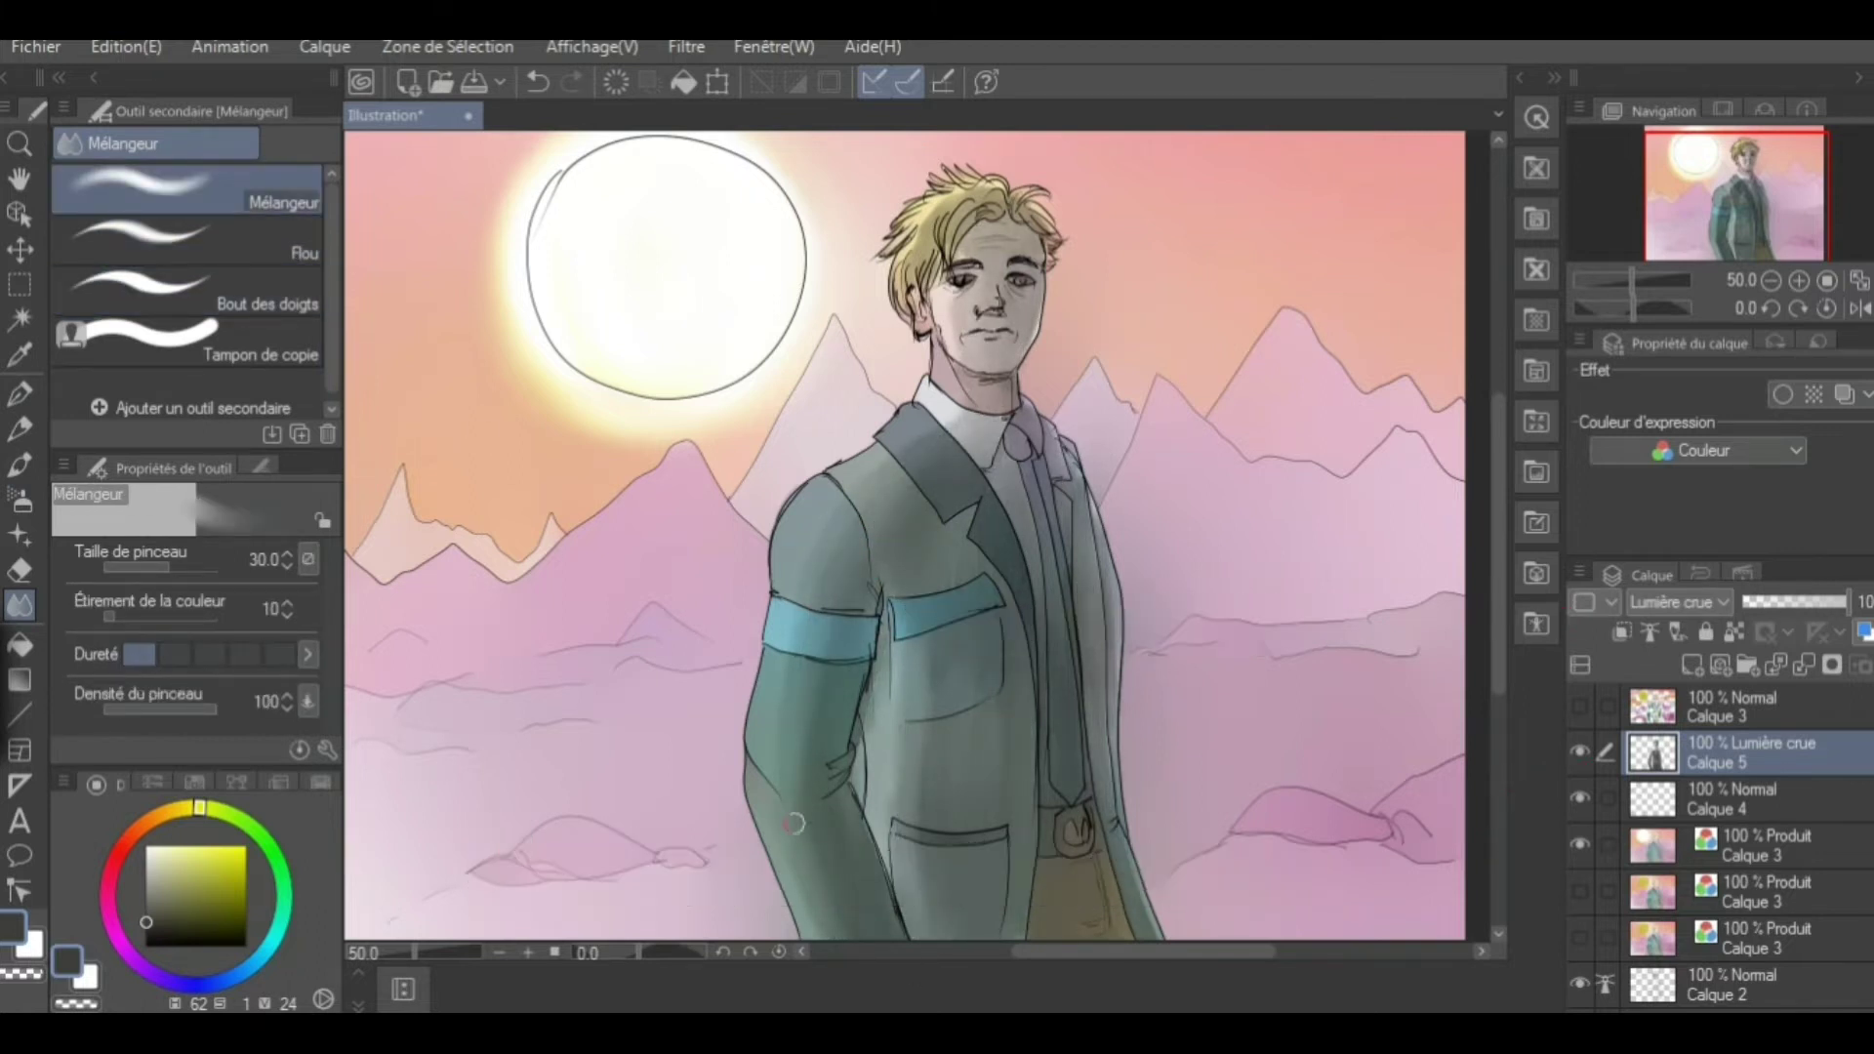
Try to fill the tie and shirt area with light grey on the coloured result layer while Calque 5 is hidden
left_click(1757, 845)
left_click(1579, 750)
left_click(20, 644)
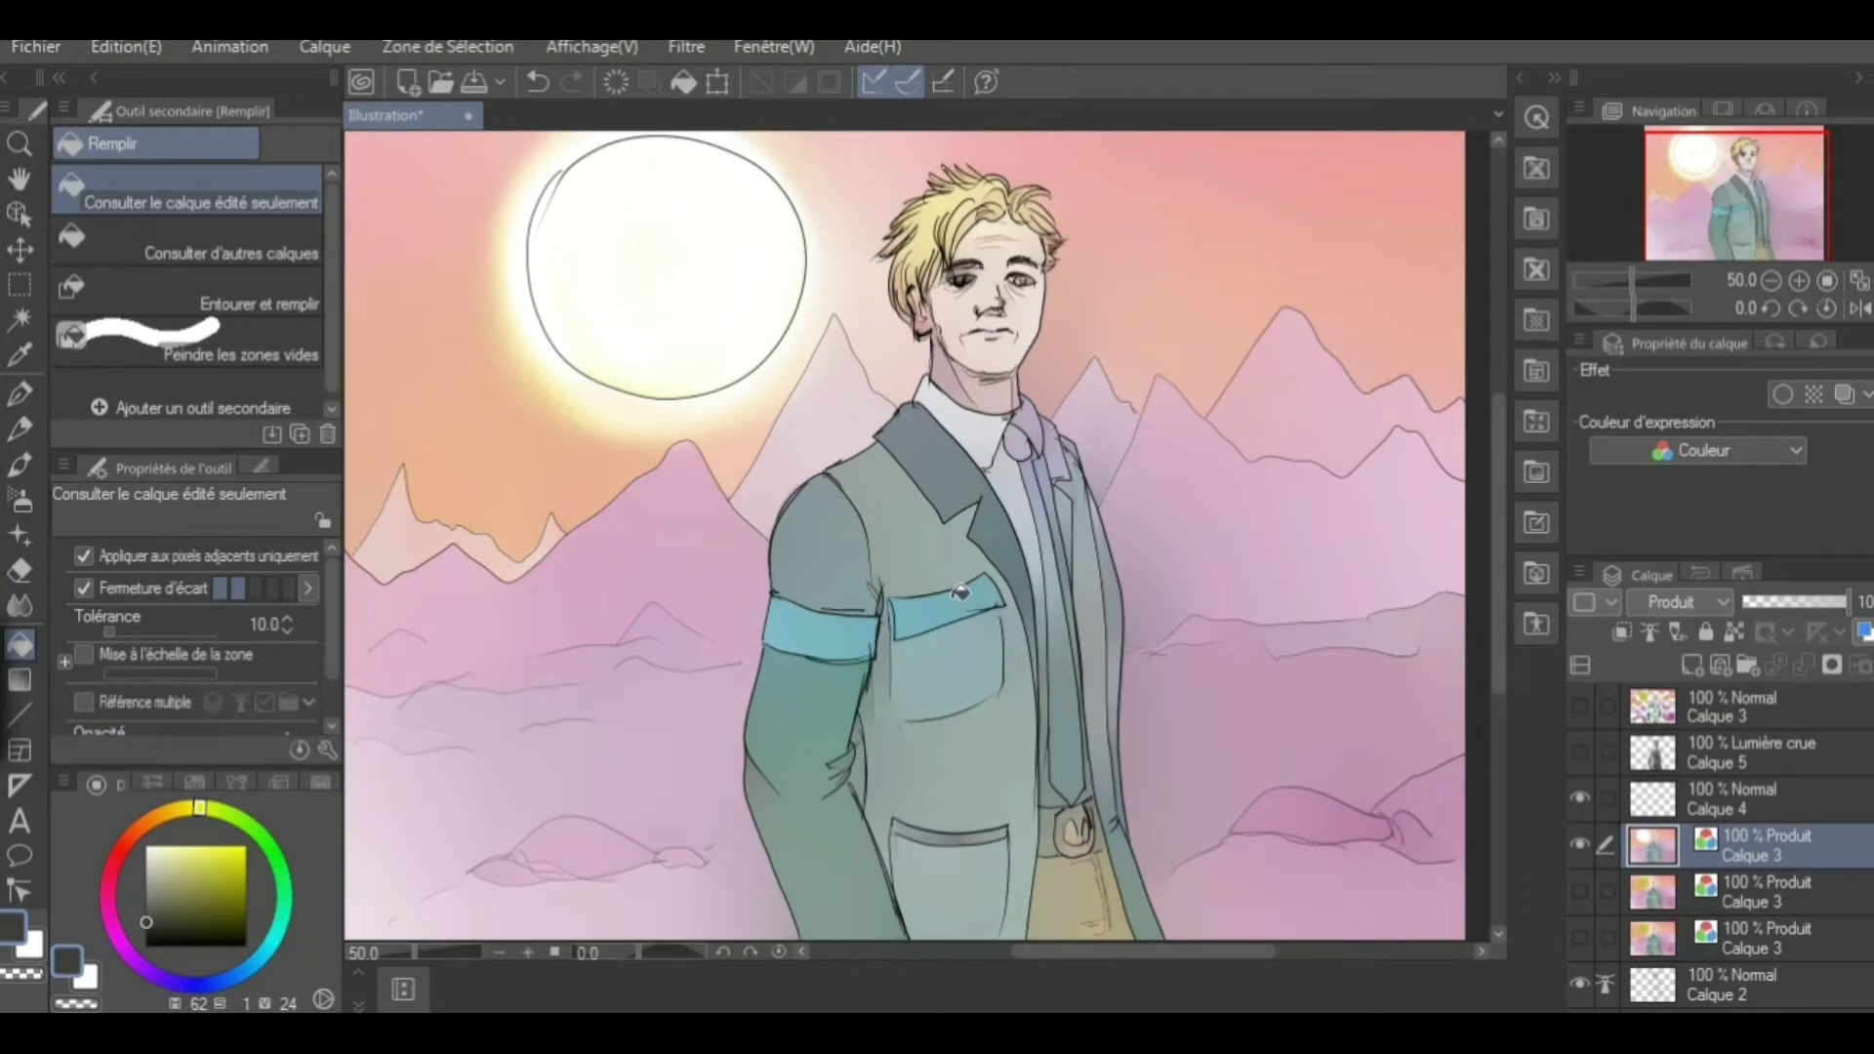
left_click(247, 845)
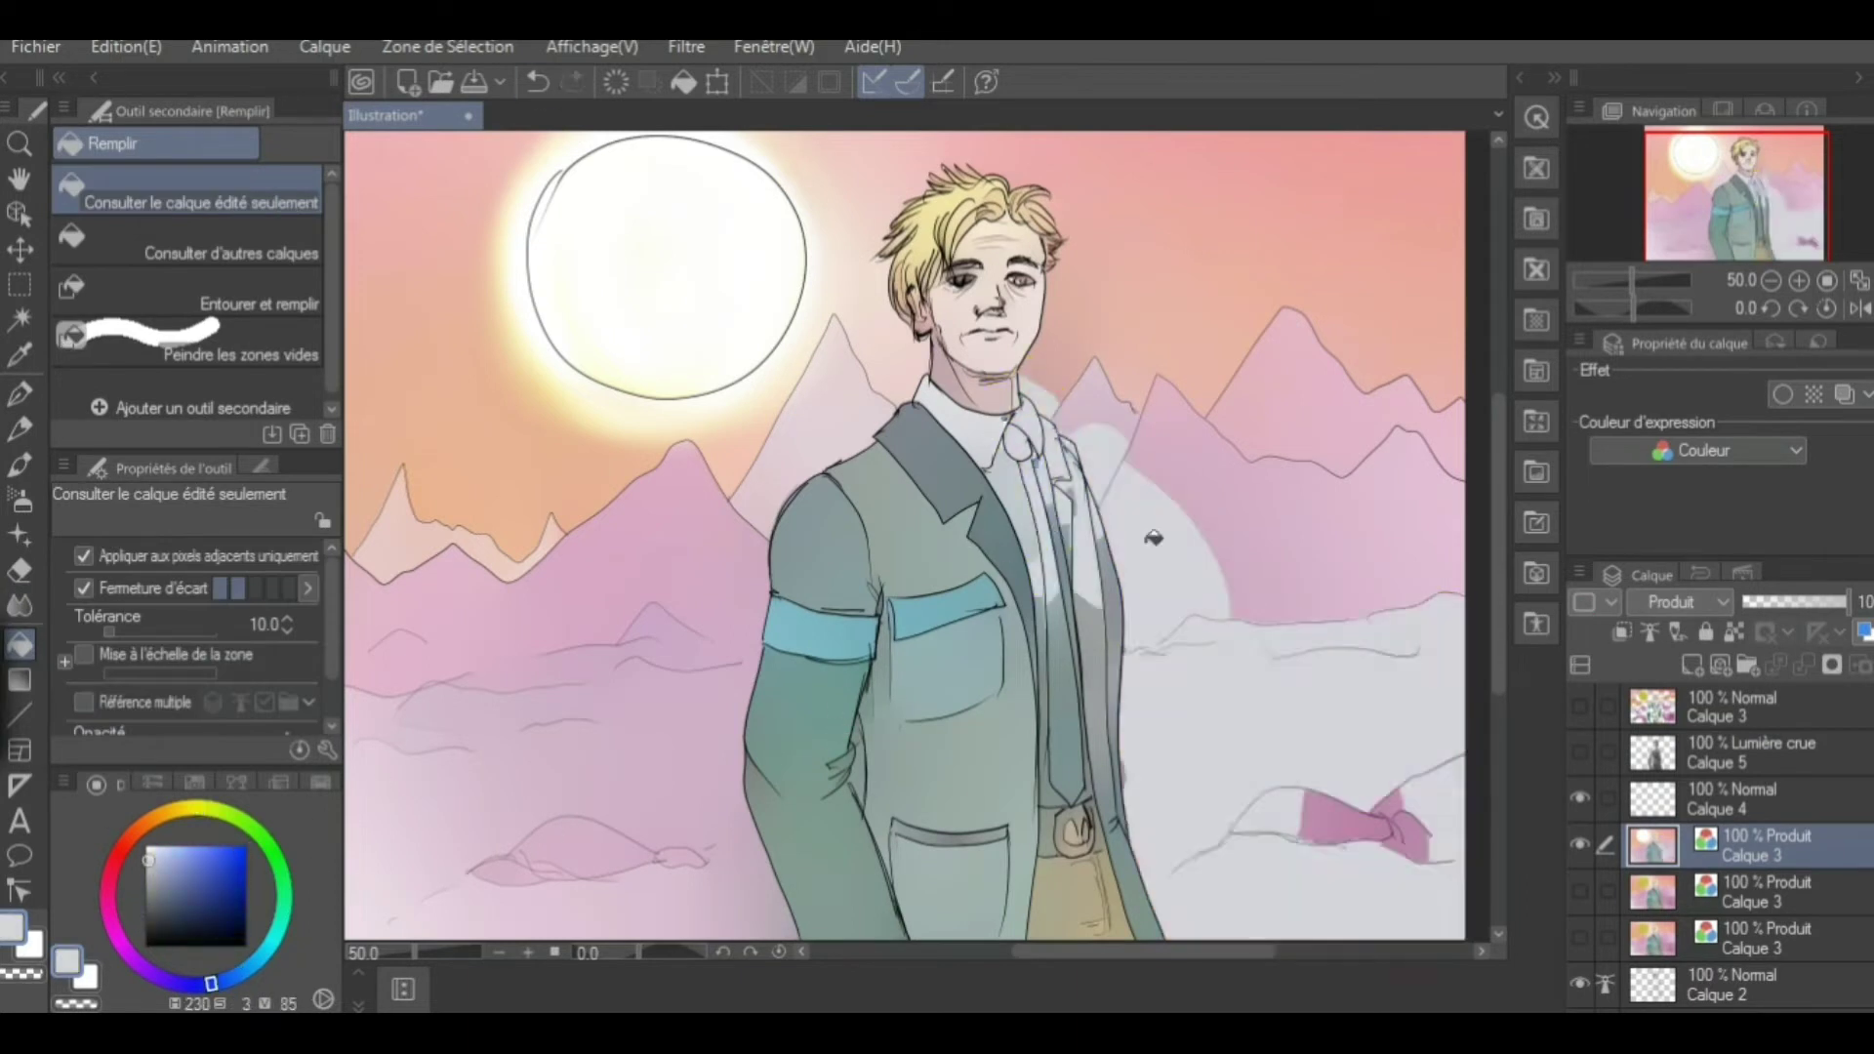
key("b")
key("e")
Erase the sun's outline from the line layer Calque 2 with the Bloc eraser
scroll(1718, 849, "down", 3)
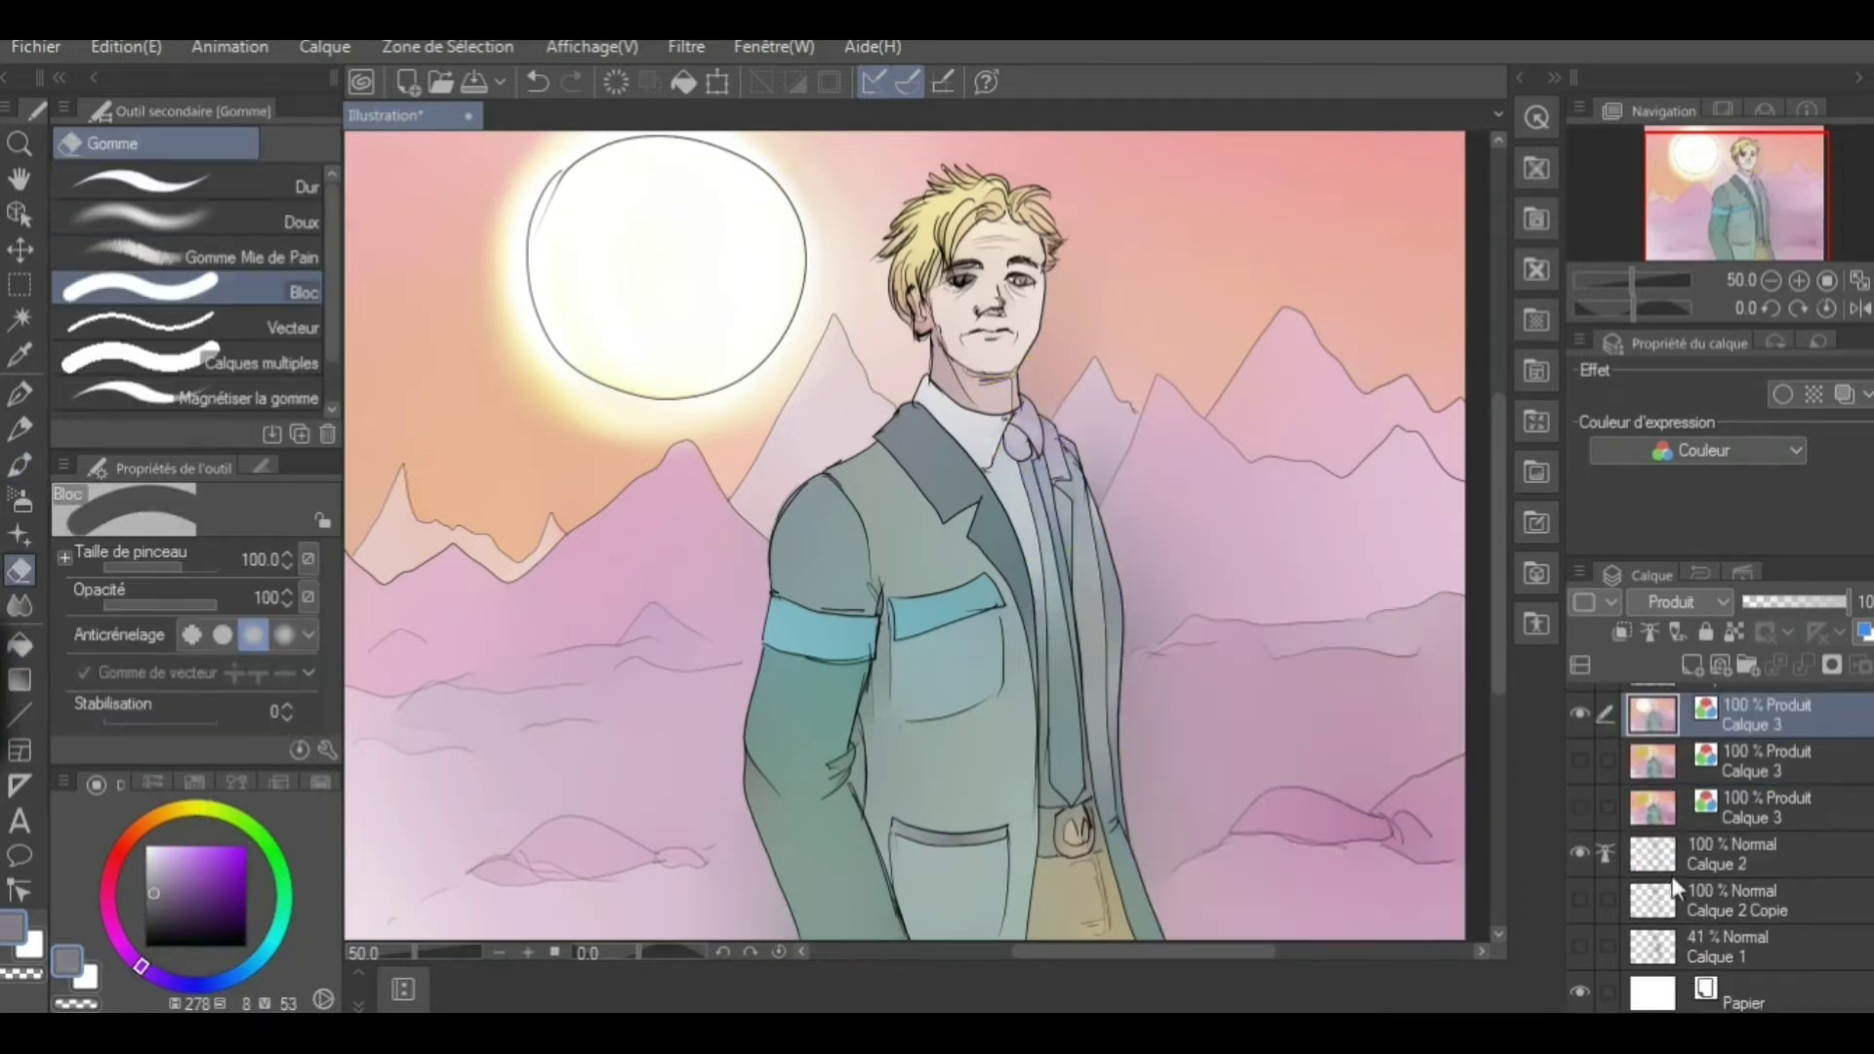
left_click(1579, 853)
left_click(1579, 853)
left_click(1628, 859)
left_click_drag(606, 278, 802, 141)
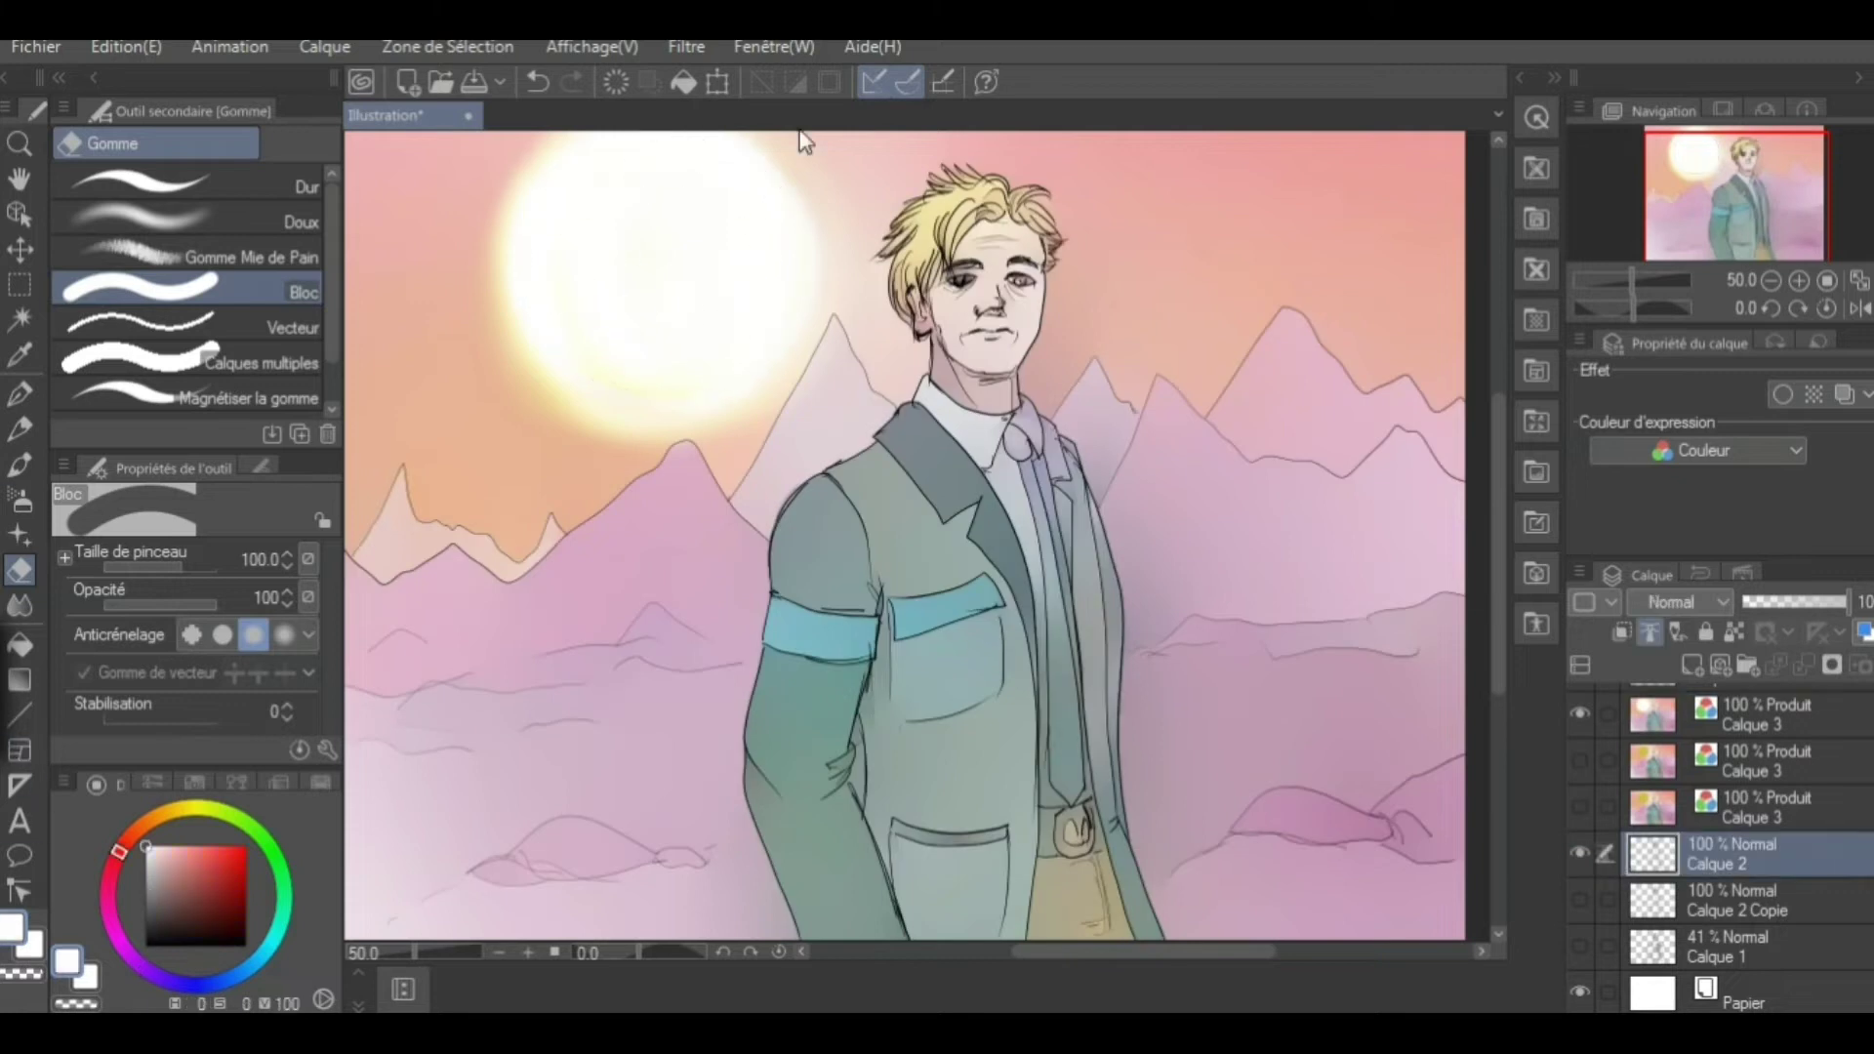
Move the line layer Calque 2 above the shading layer Calque 5 in the layer stack
key("b")
left_click(900, 261, "alt")
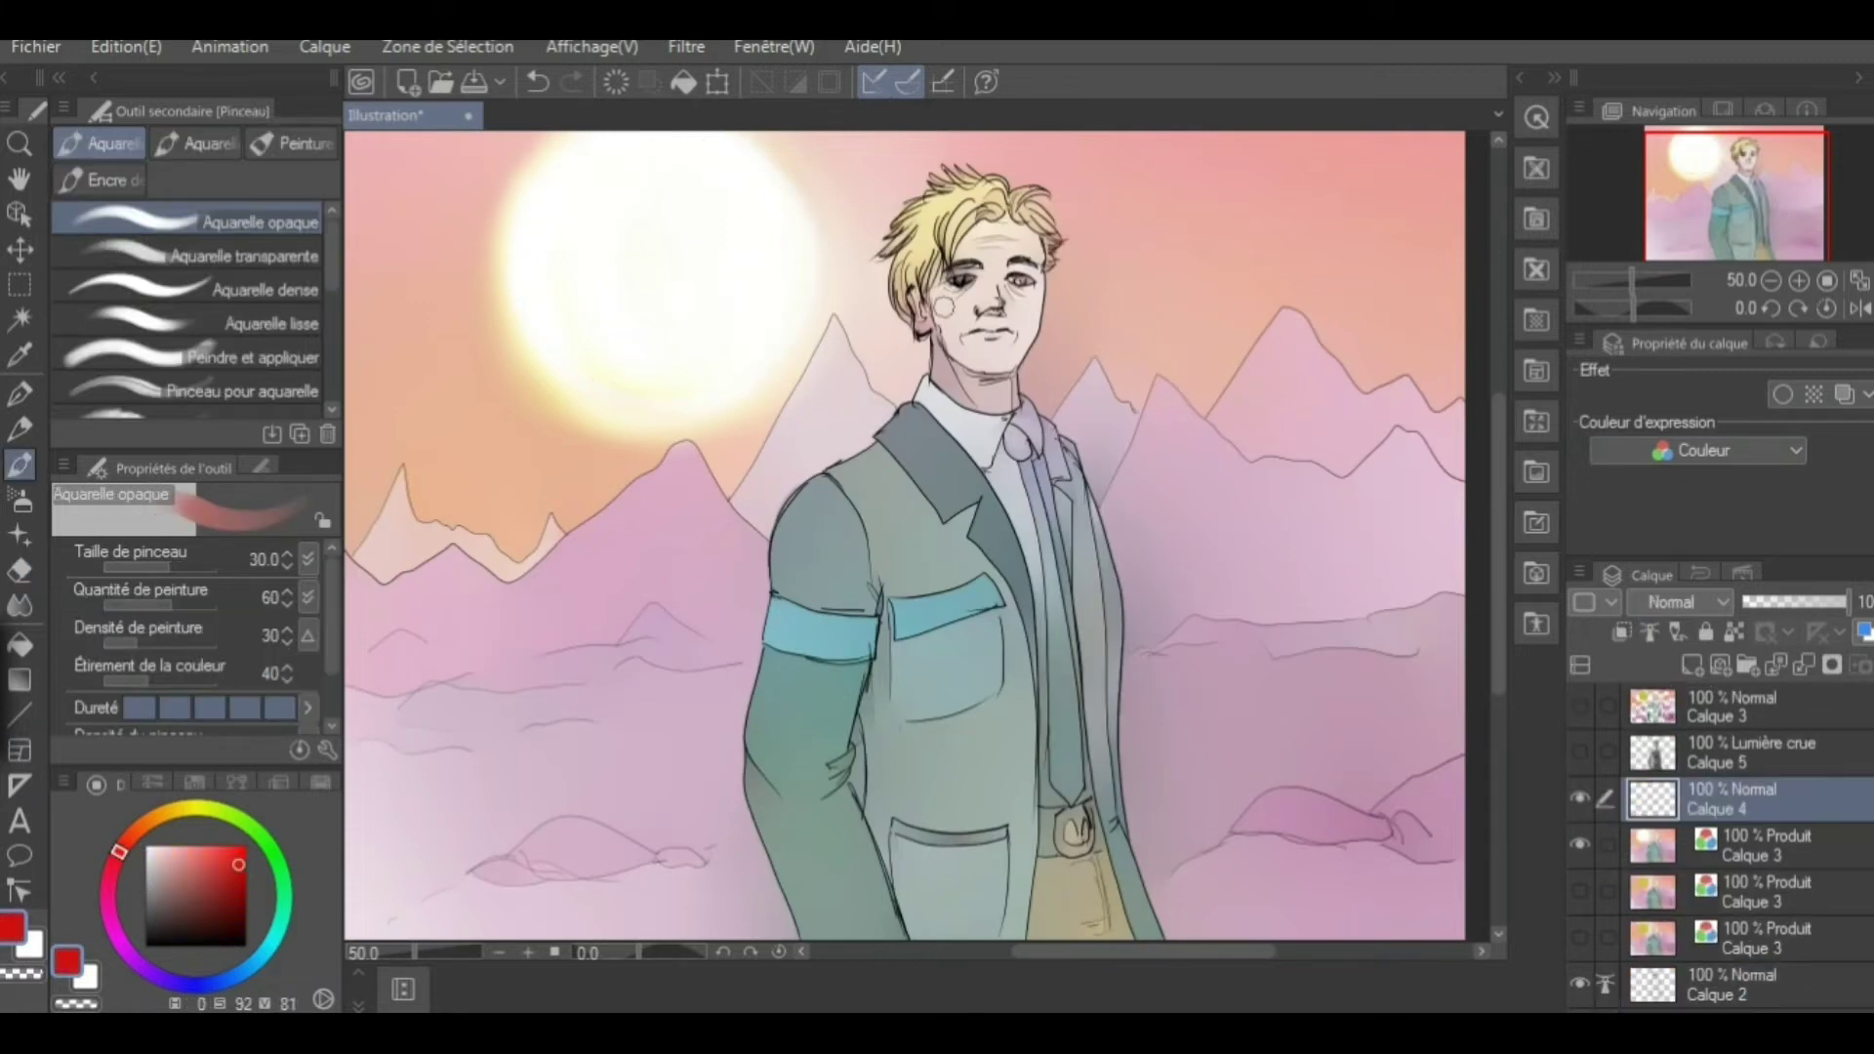
left_click(1025, 420, "alt")
left_click_drag(1718, 985, 1665, 752)
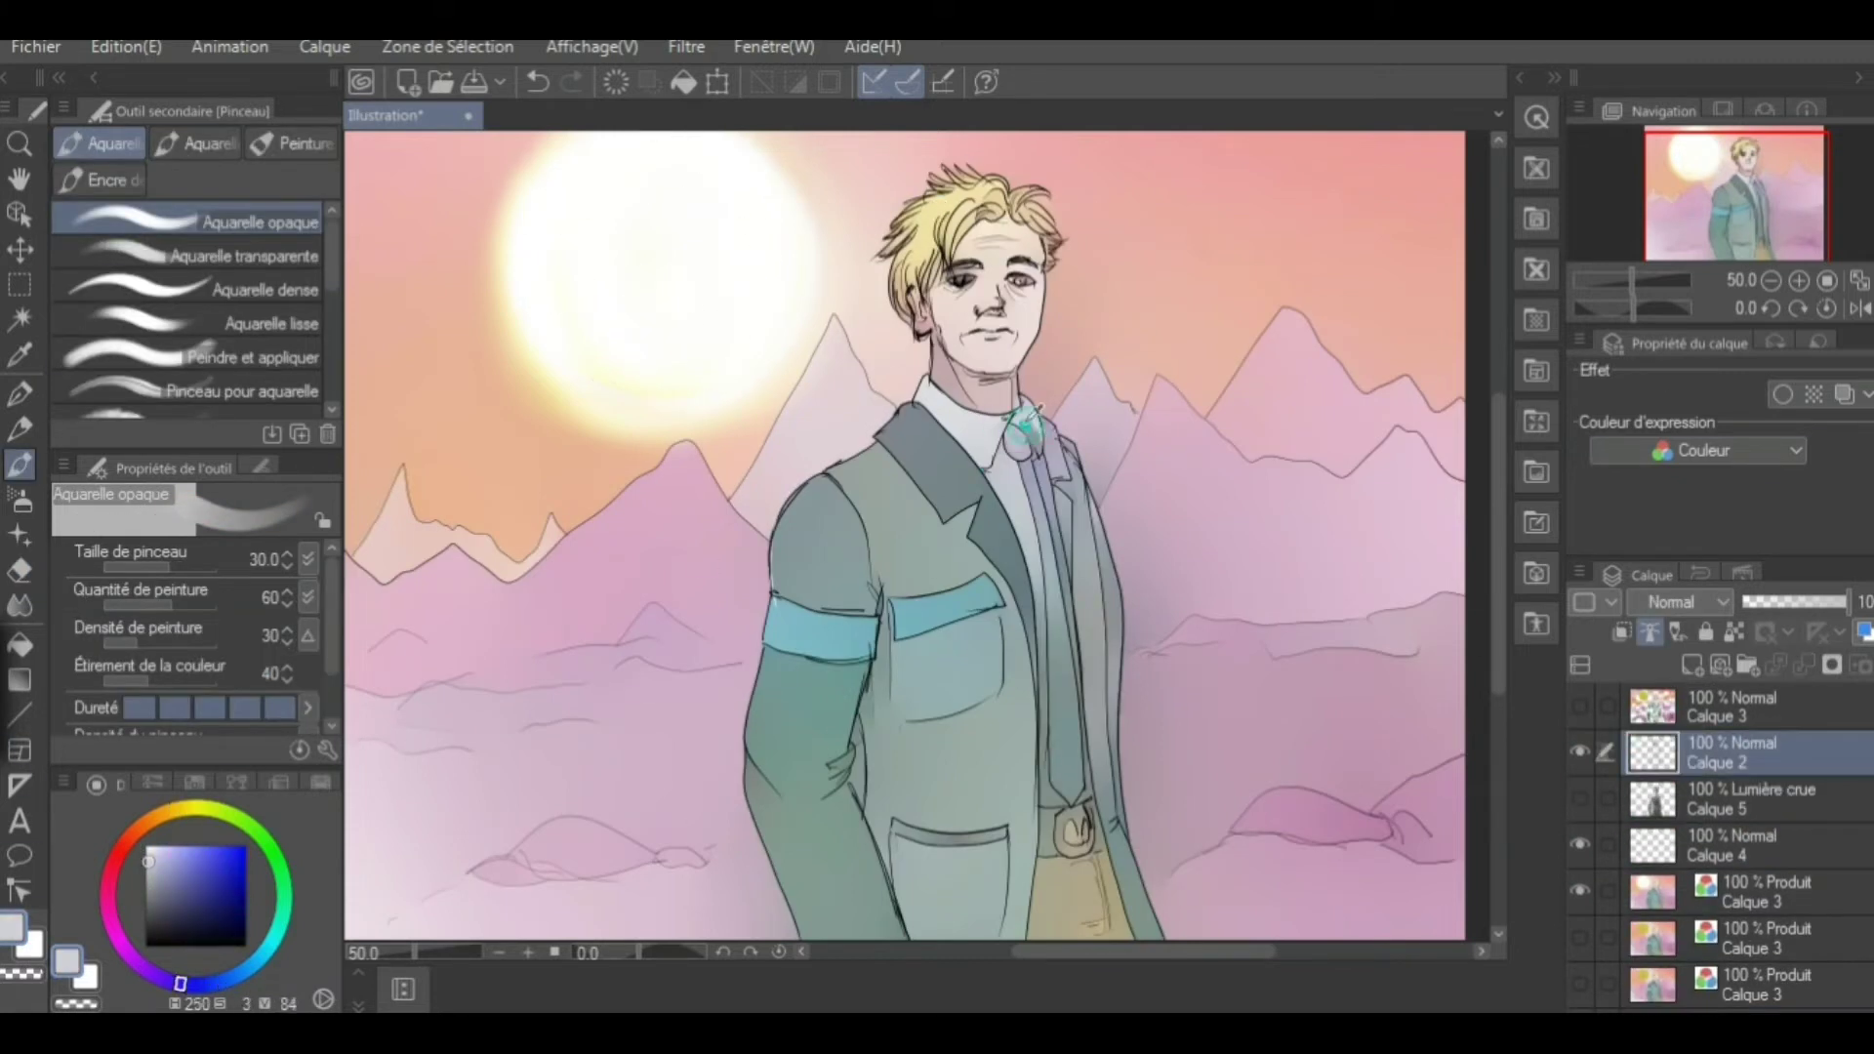
Paint the tie and its knot black on Calque 2, and clean up its edges with a light-coloured pencil
left_click(1025, 441, "alt")
mouse_move(1020, 434)
left_mouse_down()
mouse_move(1054, 682)
mouse_move(1072, 549)
left_mouse_up()
key("p")
left_click(1044, 644, "alt")
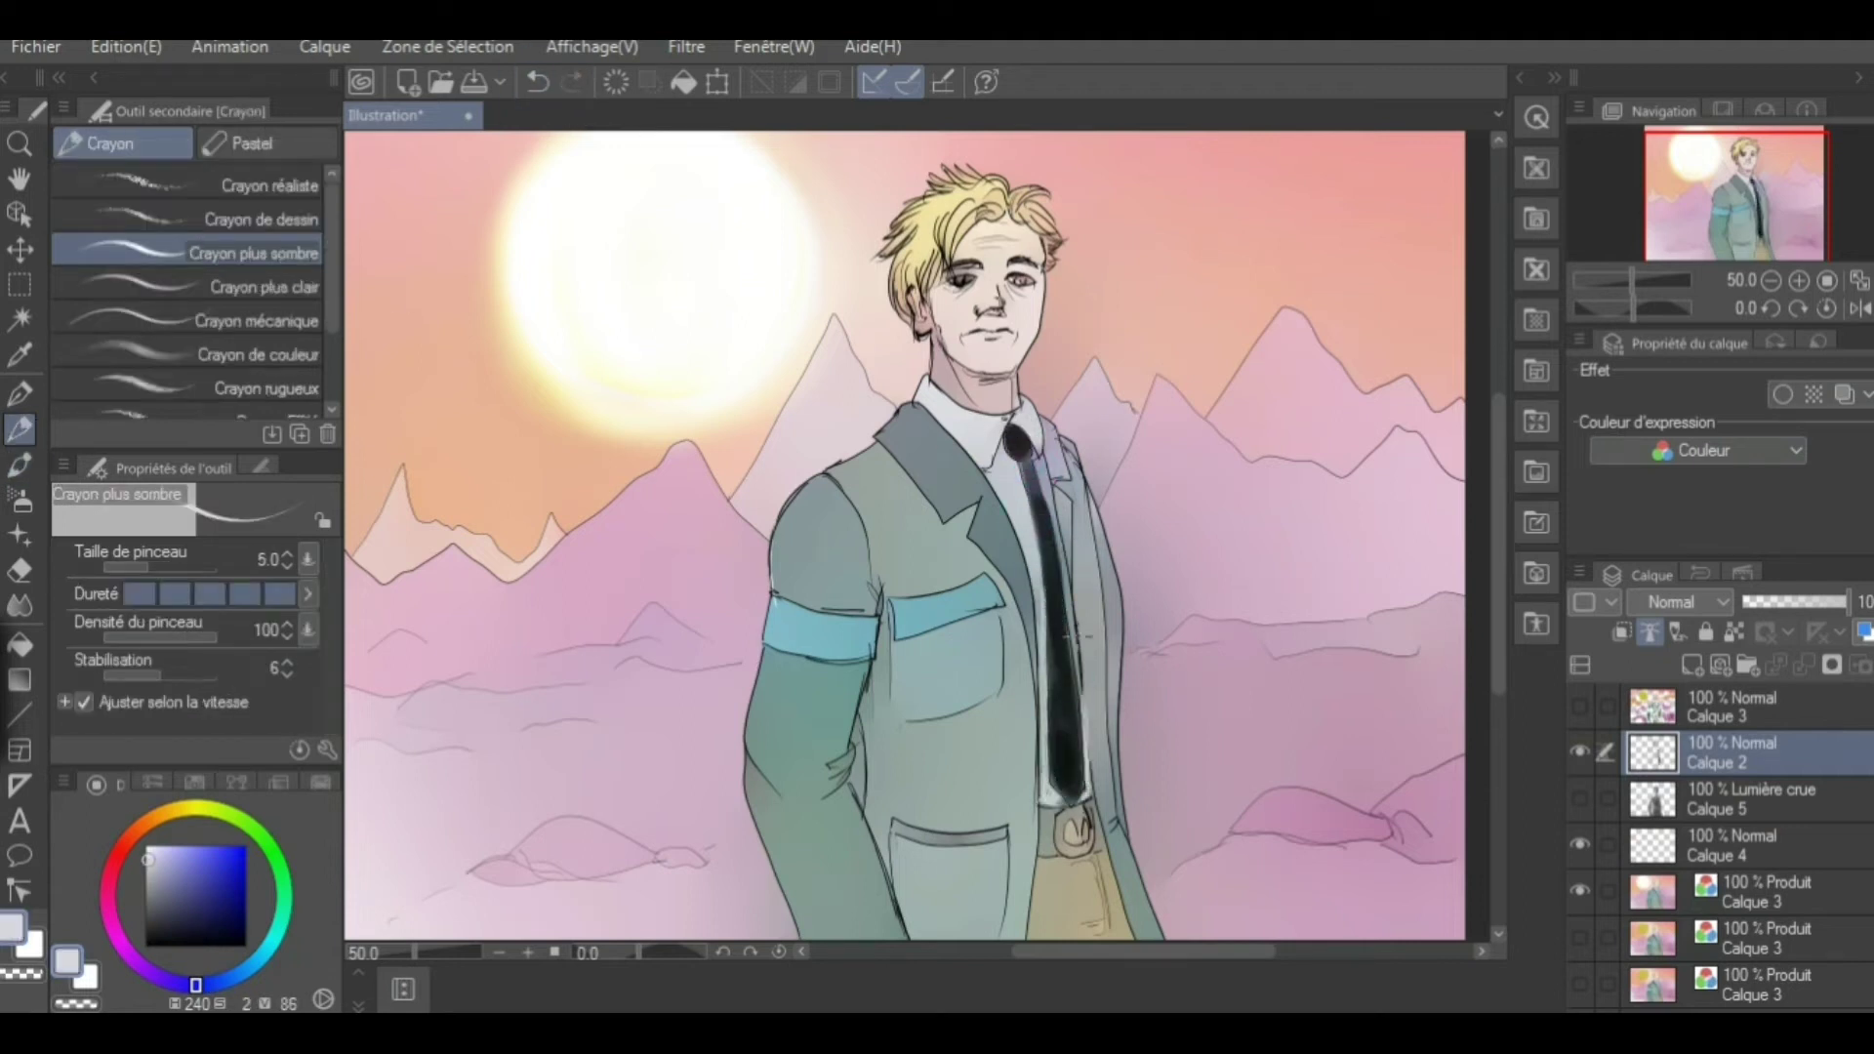
Try to colour the belt buckle yellow with the Aquarelle opaque brush
left_click(1074, 859, "alt")
key("b")
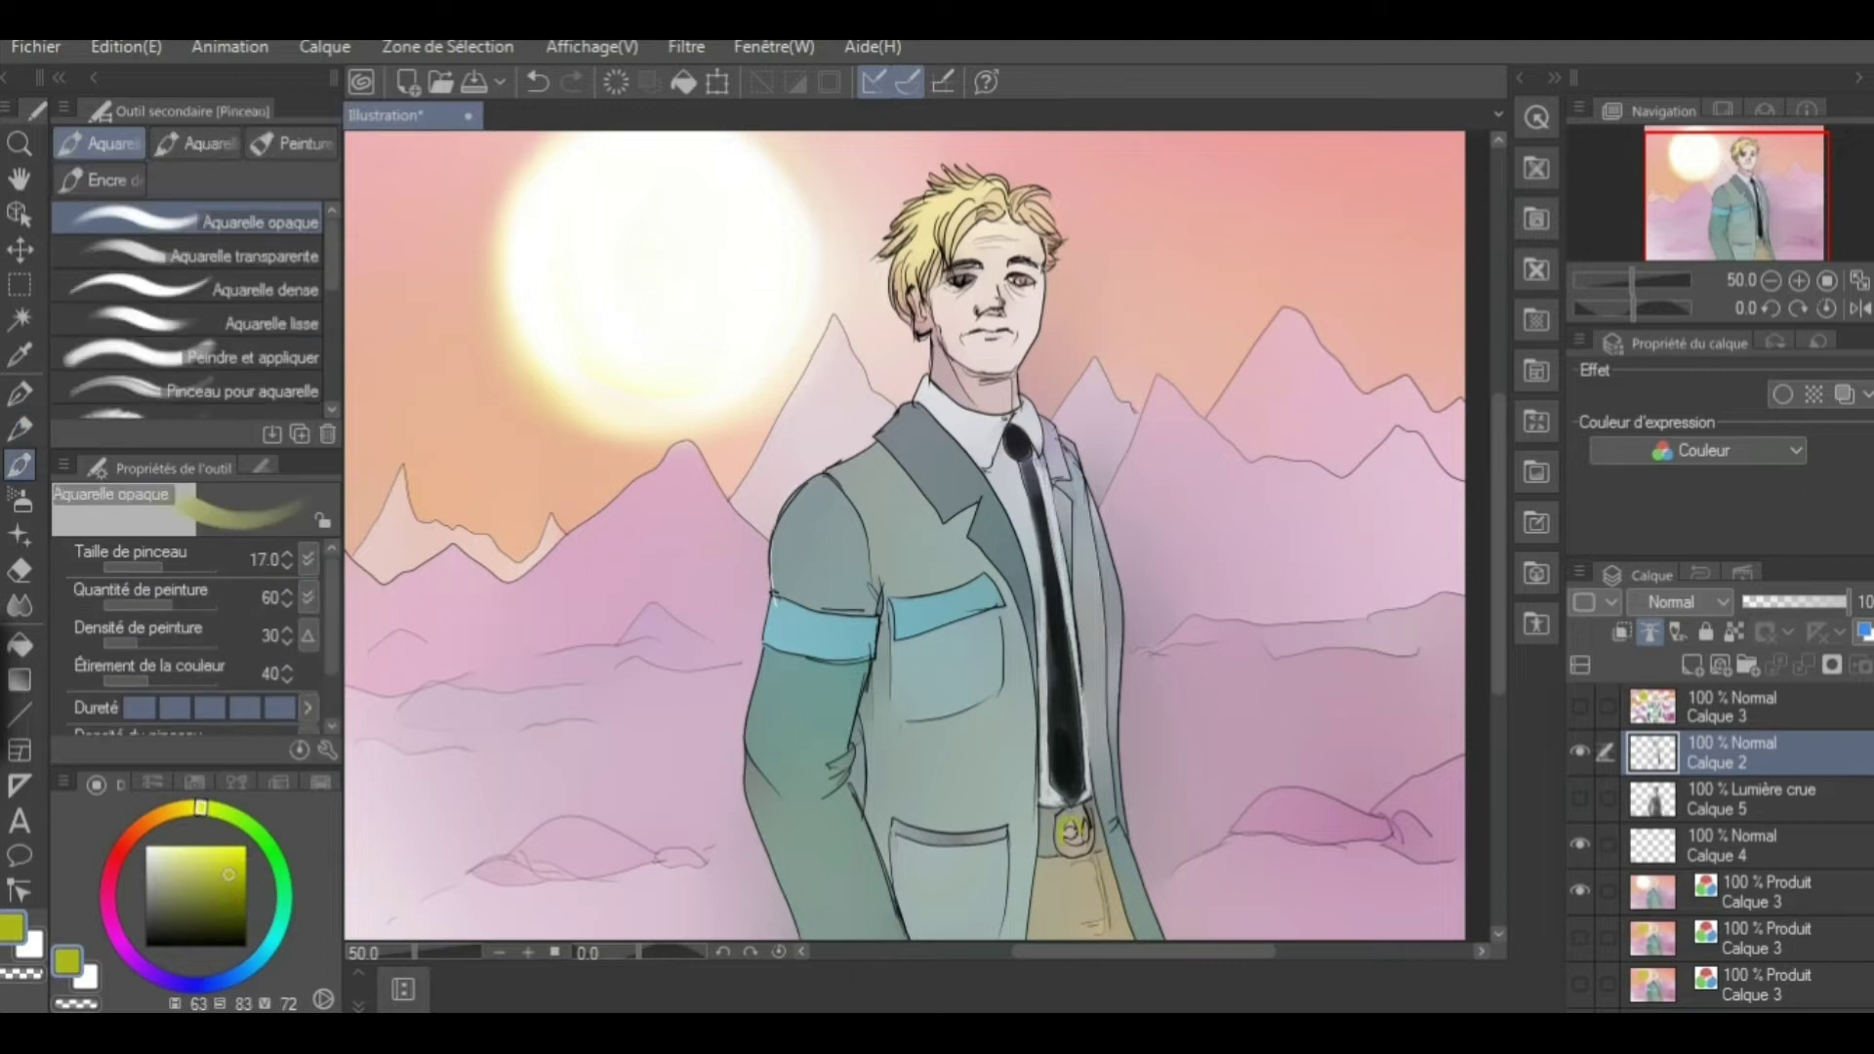
left_click_drag(1069, 819, 1078, 842)
left_click(1045, 830, "alt")
Colour the belt buckle yellow and the belt red with the Crayon plus sombre pencil on Calque 2
key("p")
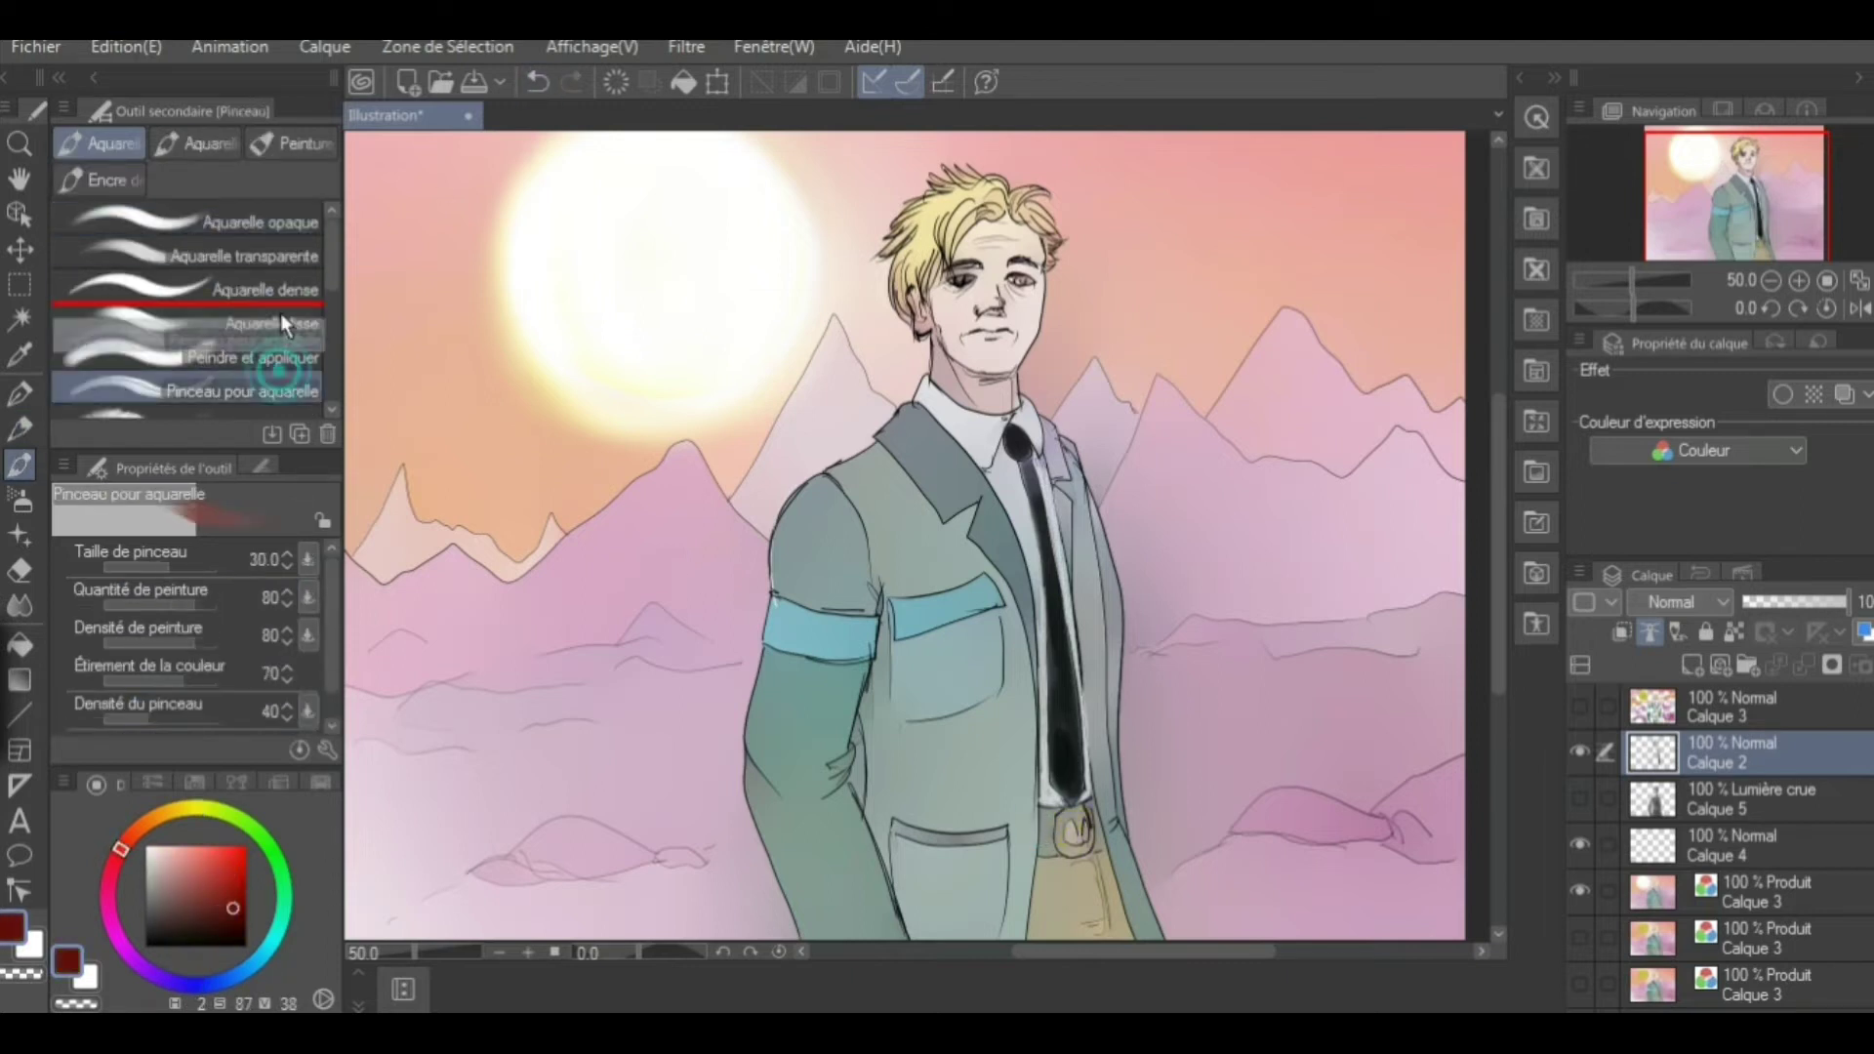
left_click(1050, 830, "alt")
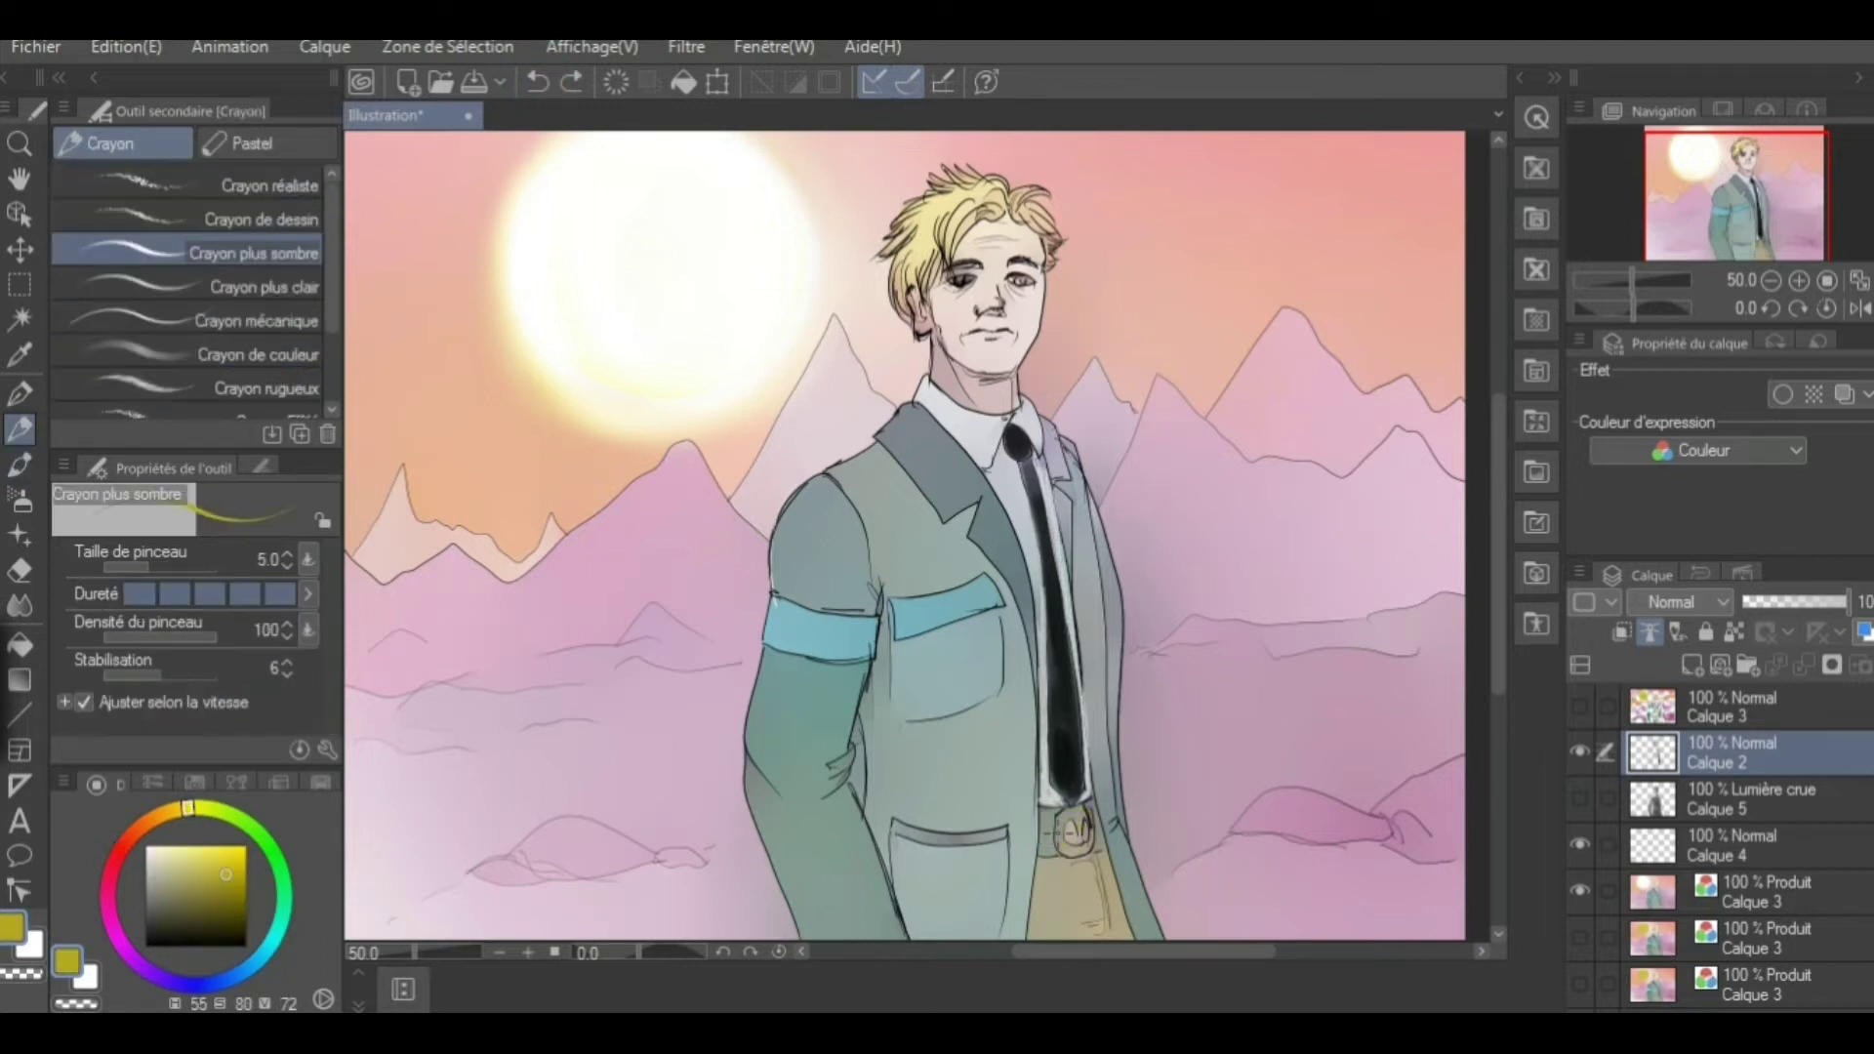
left_click(128, 840)
left_click_drag(1045, 818, 1046, 841)
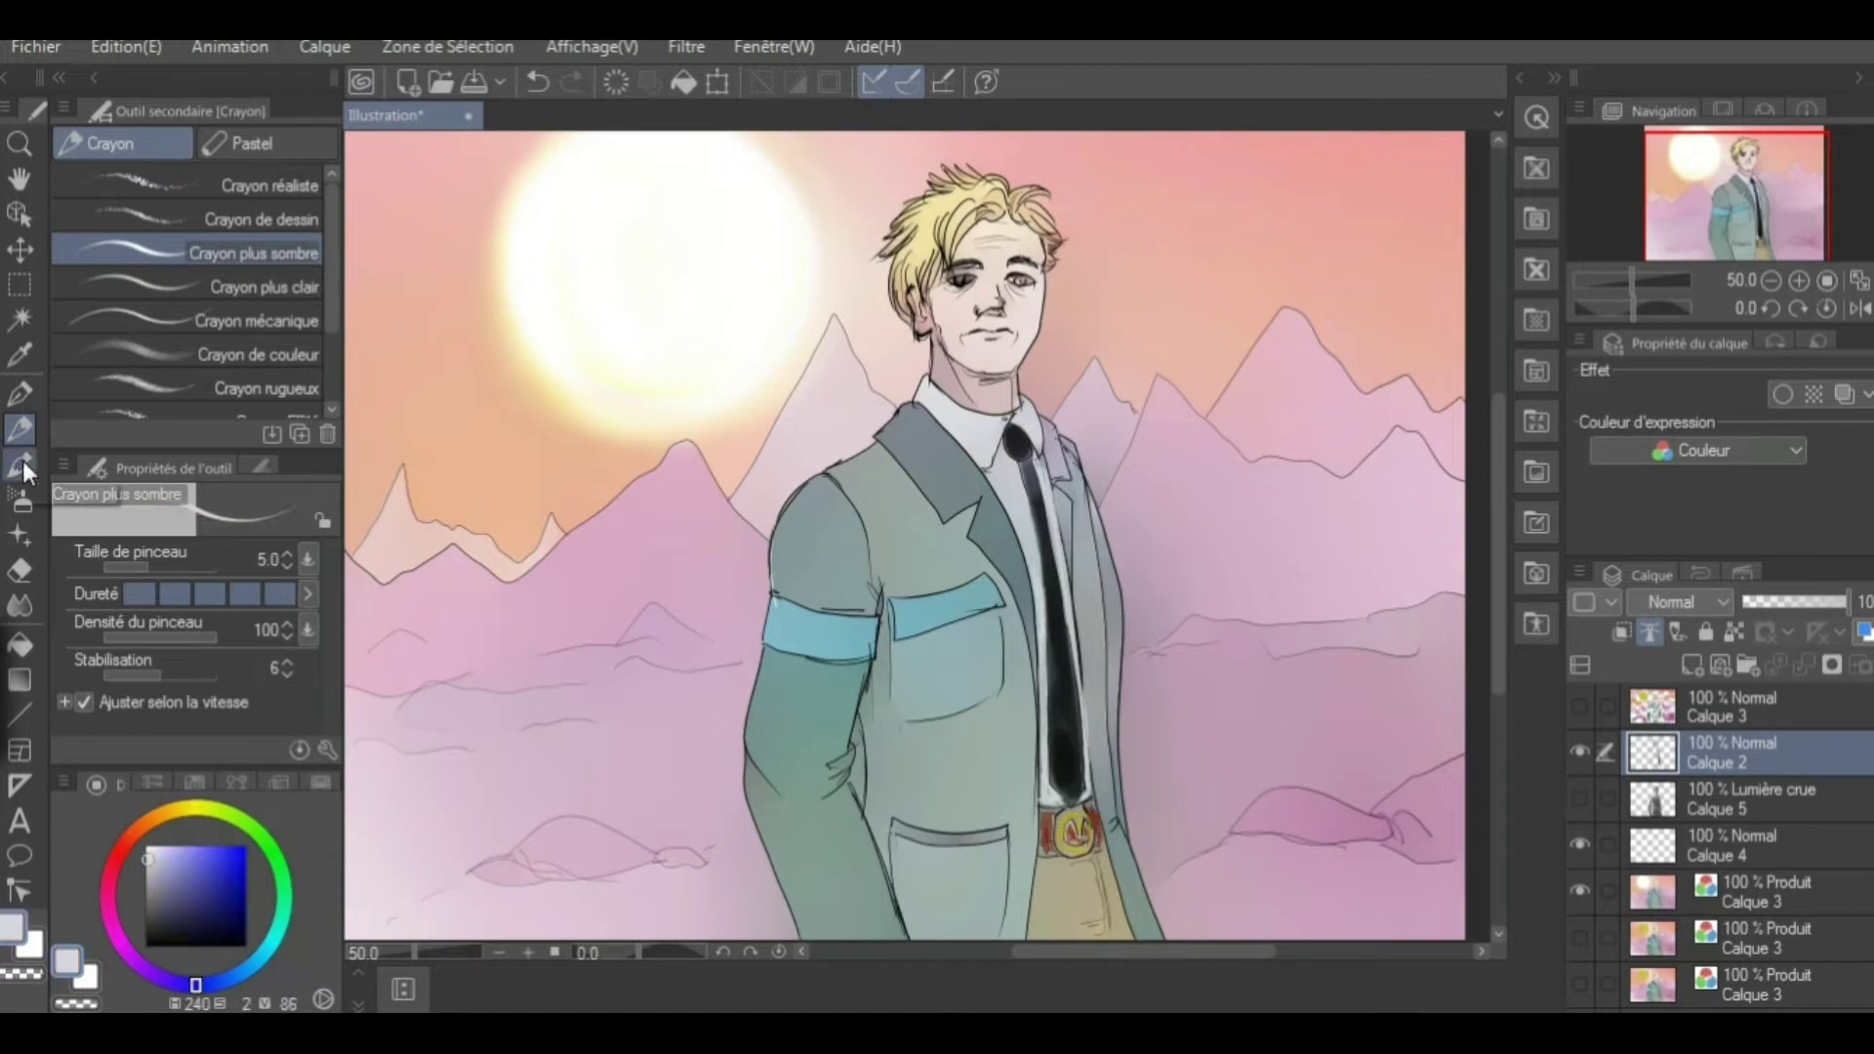
Fill the gap between the bent arm and the jacket with light pink using the Dur airbrush
key("b")
left_click(186, 182)
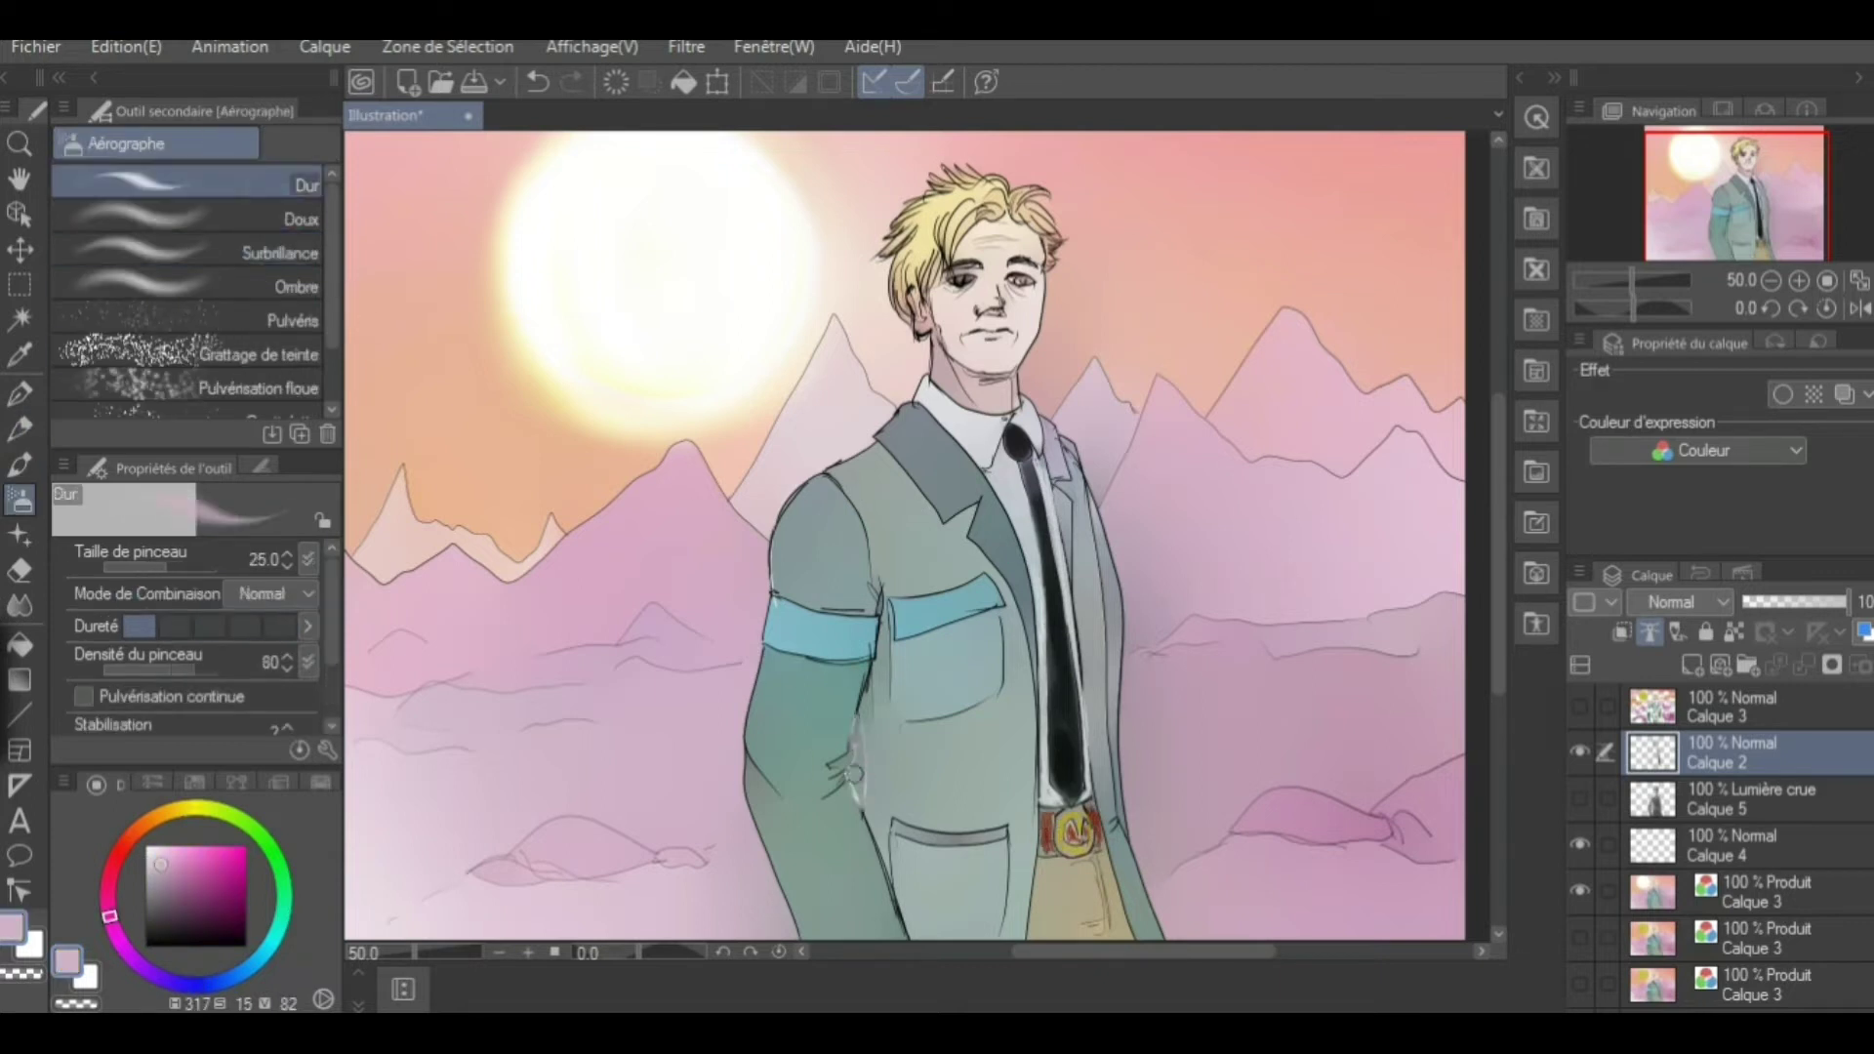
left_click(1671, 713)
Make the Lumière crue shading layer Calque 5 visible again, keeping the coloured result layer selected
key("b")
left_click(1747, 891)
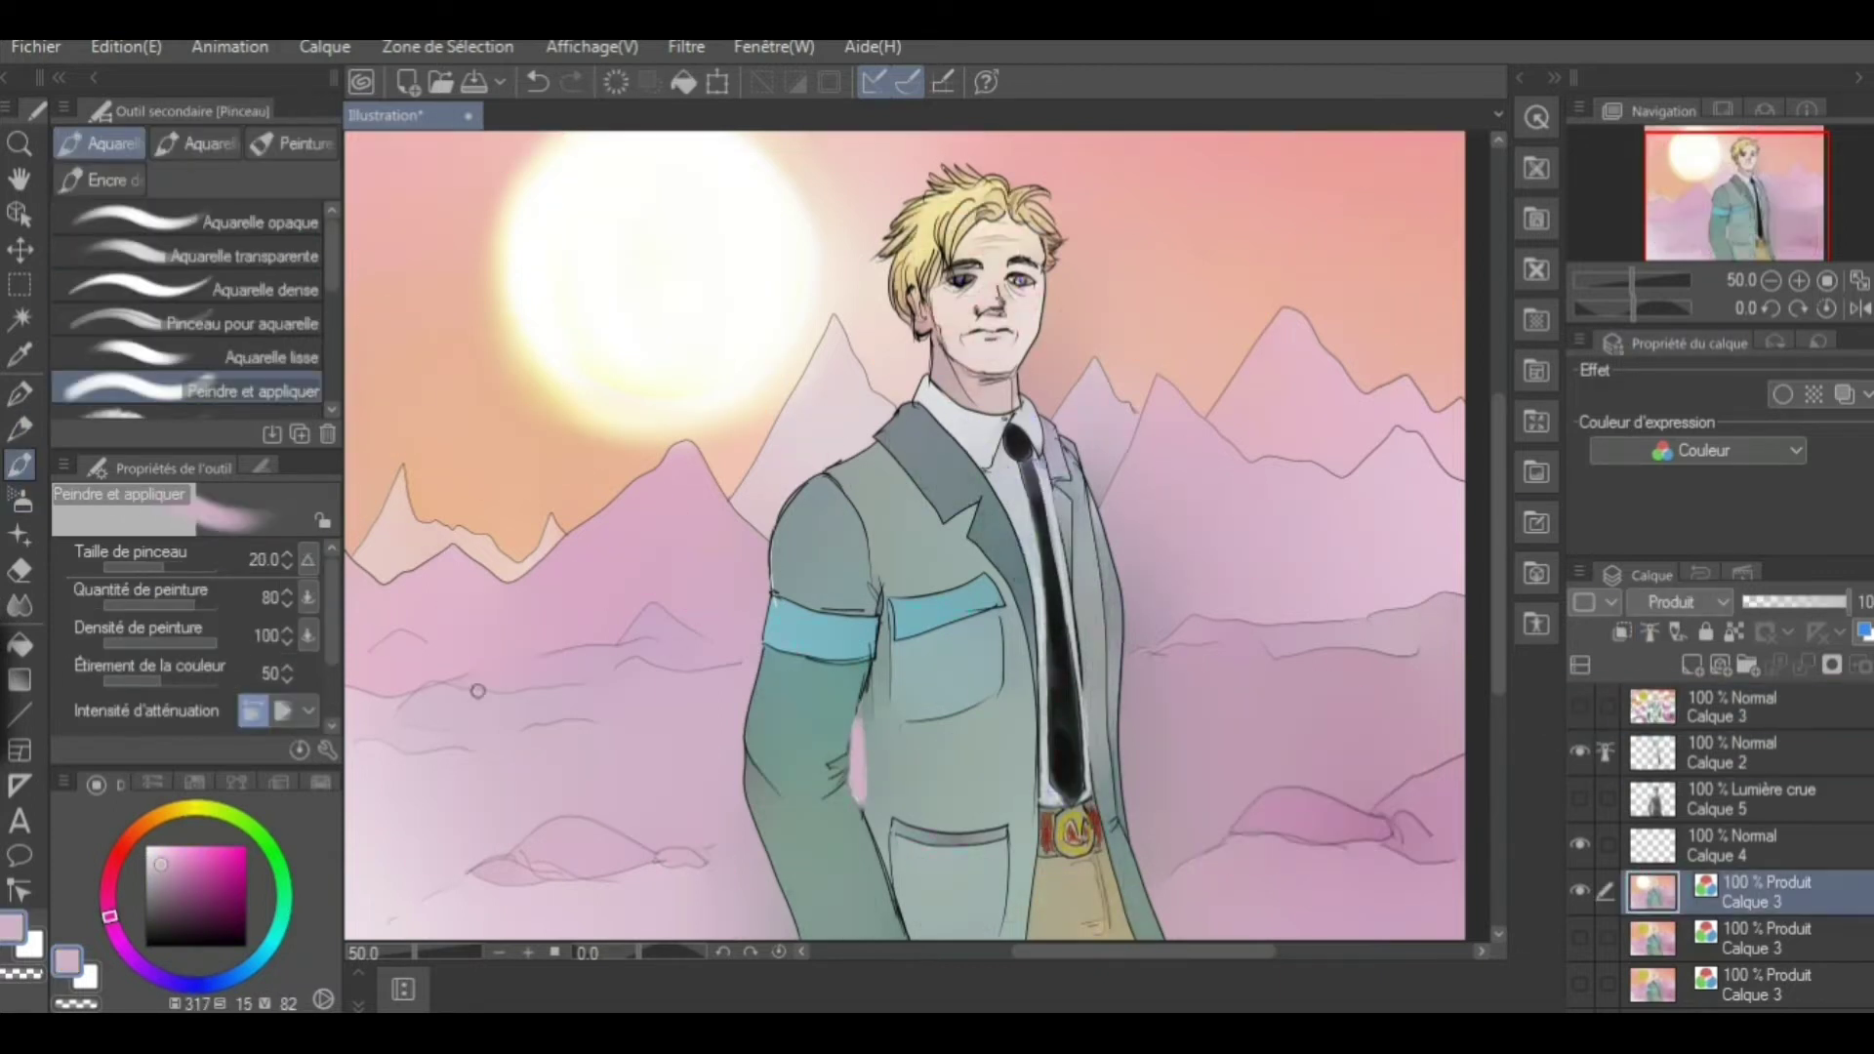
left_click(794, 559, "alt")
left_click(902, 591, "ctrl+shift")
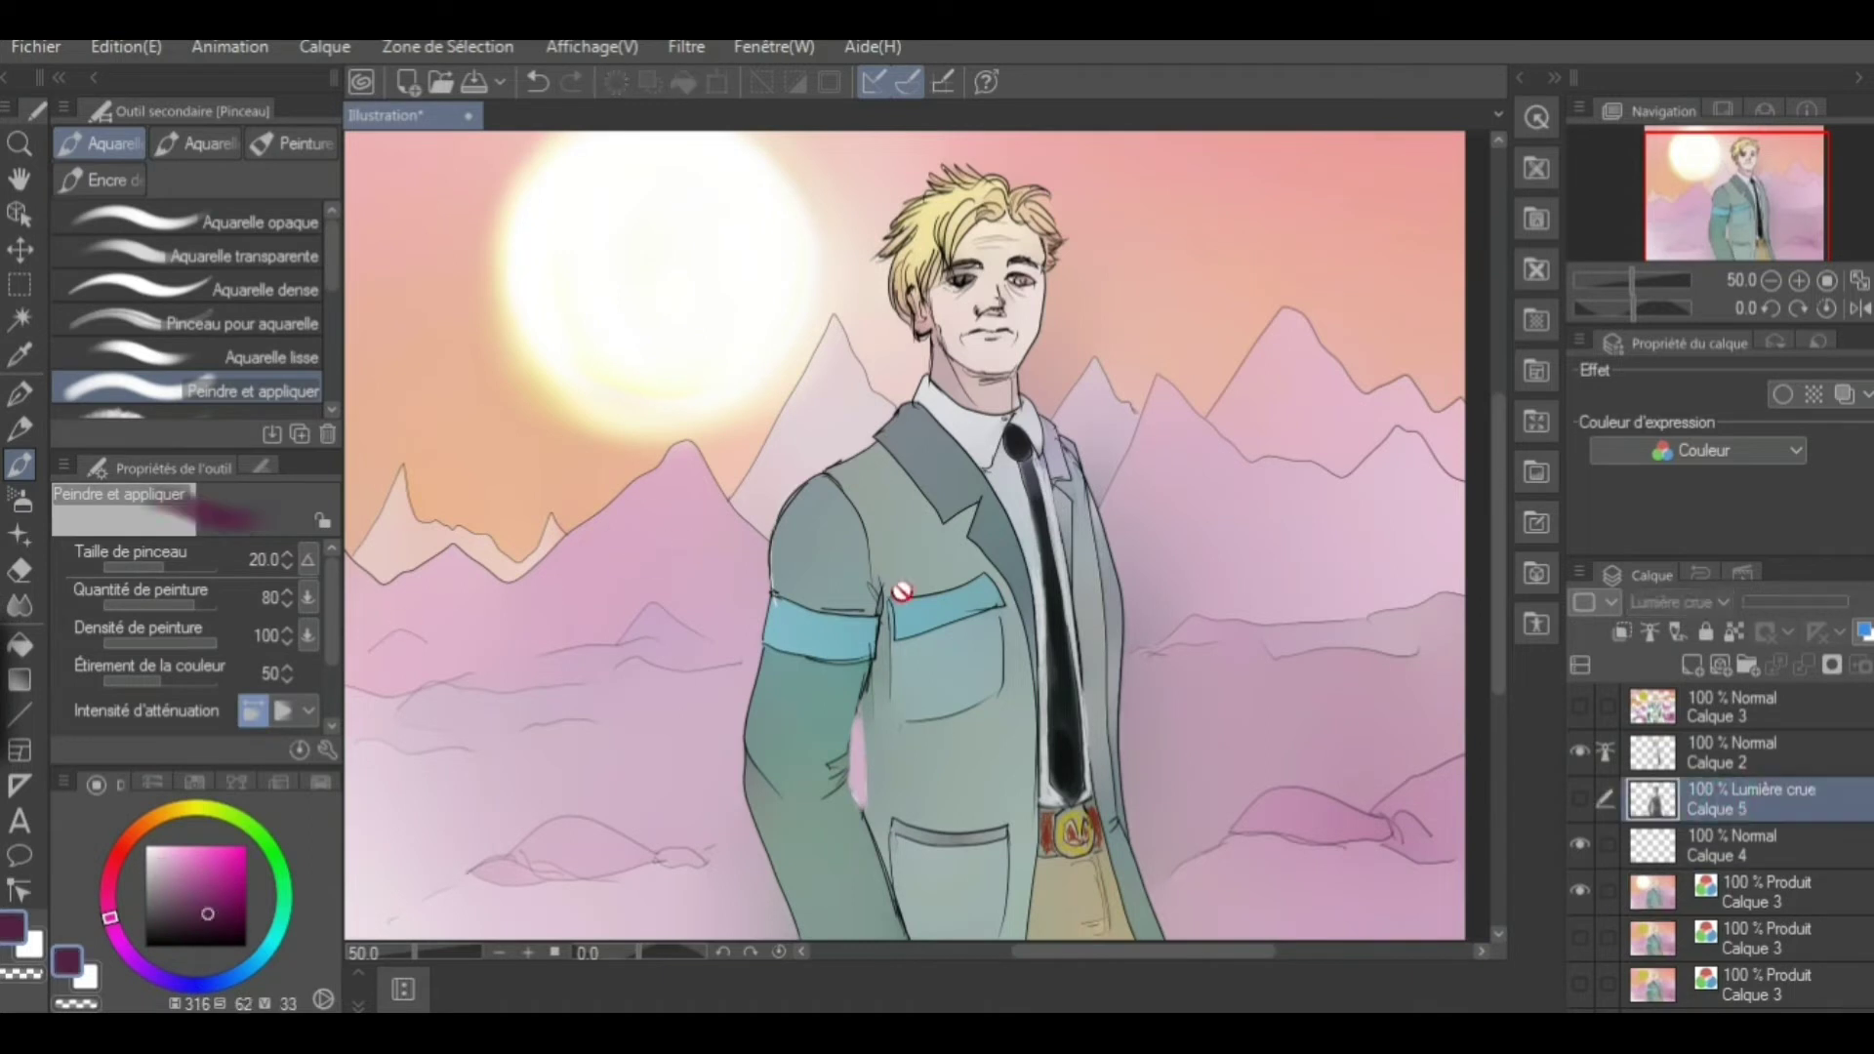
left_click(1732, 888)
left_click(1580, 797)
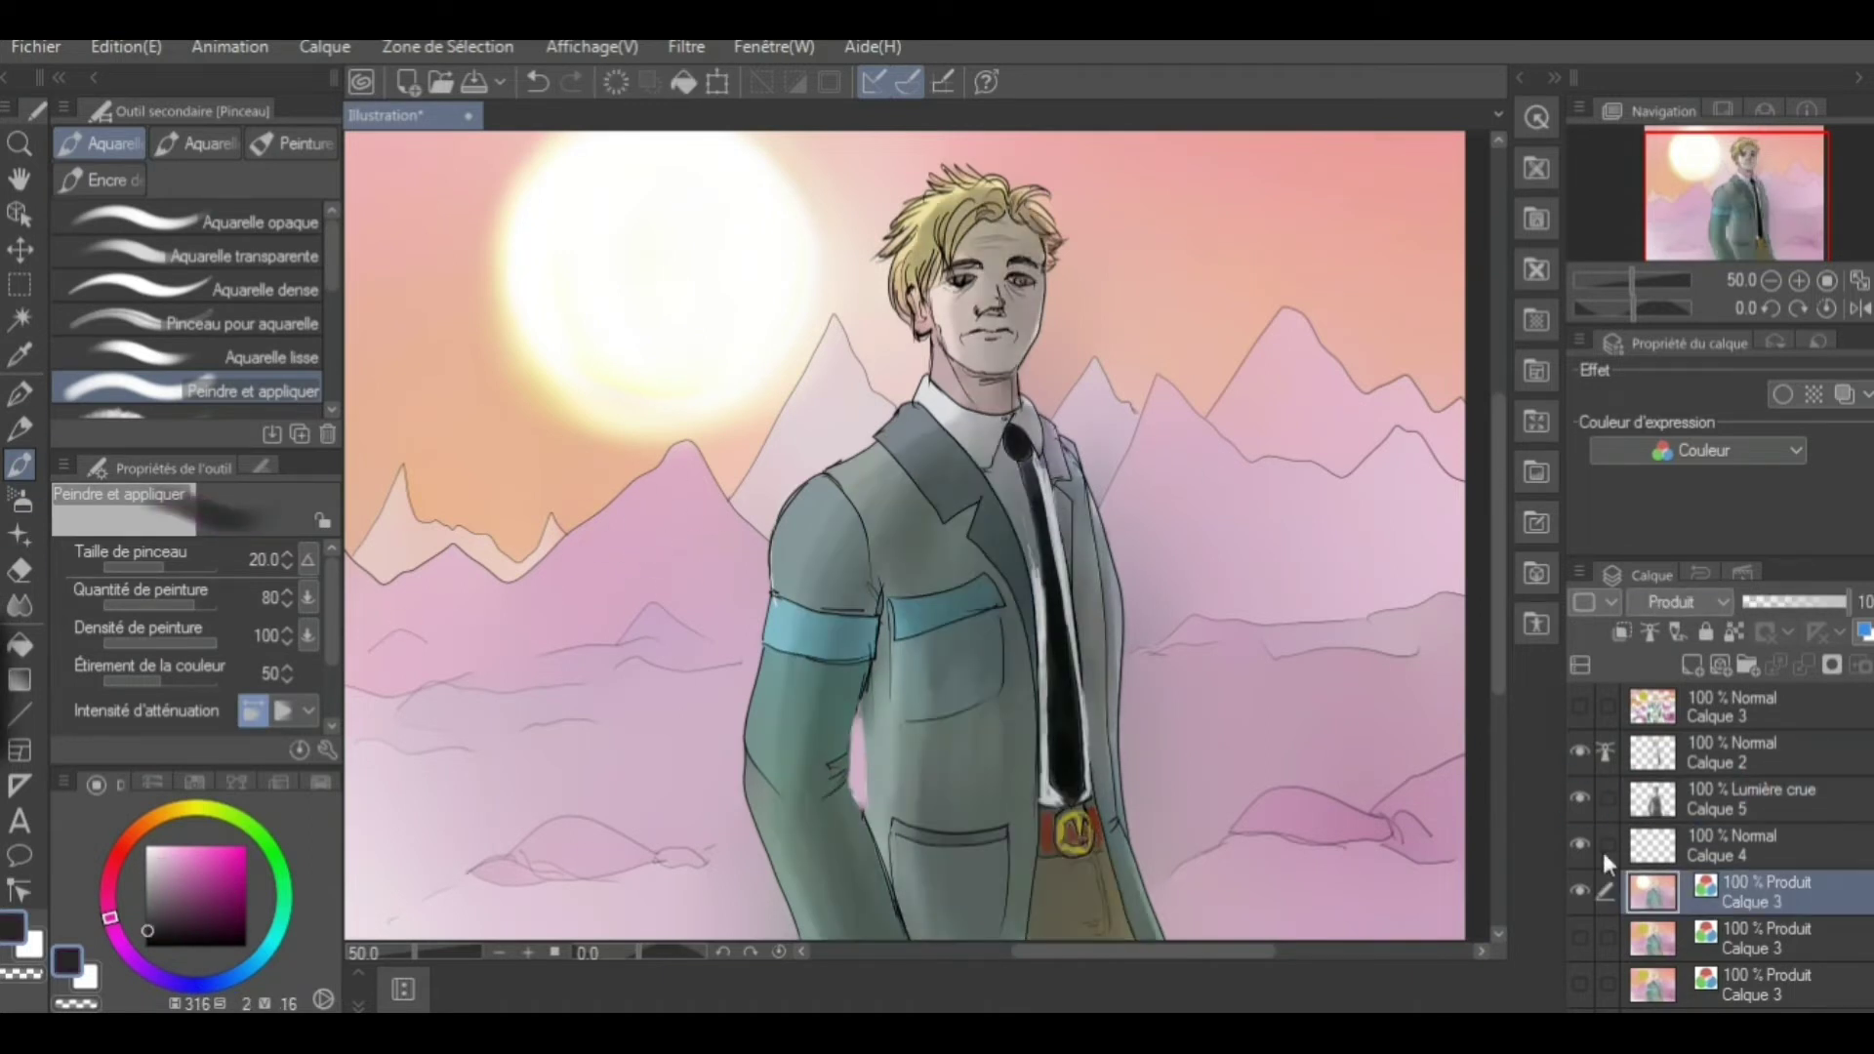
Try a shading stroke on the mountain beside the man's arm on the coloured result layer
scroll(261, 365, "down", 3)
left_click_drag(672, 522, 635, 580)
key("ctrl+z")
Shade the mountains on the sun's side in grey on Calque 5 with the Peindre et appliquer brush
left_click(644, 547, "alt")
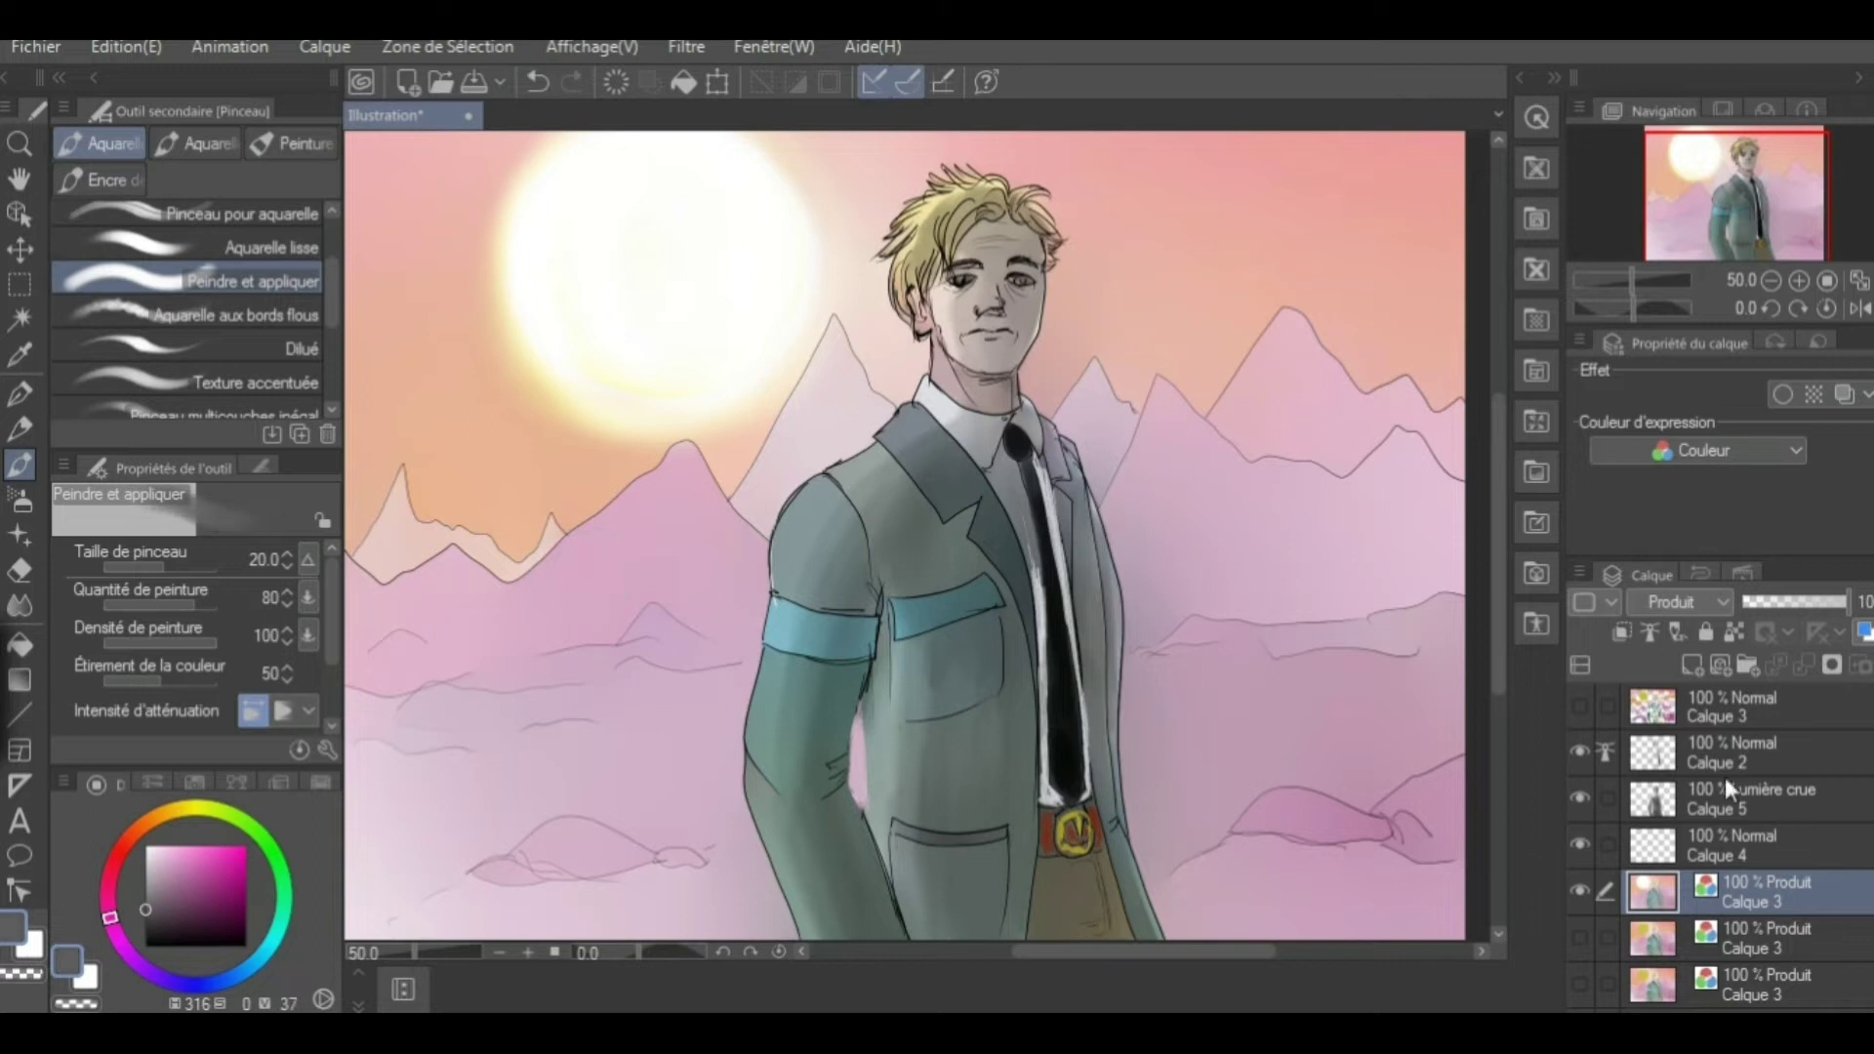
left_click(878, 585, "ctrl+shift")
left_click_drag(689, 466, 674, 548)
left_click_drag(370, 644, 415, 678)
left_click_drag(776, 493, 831, 452)
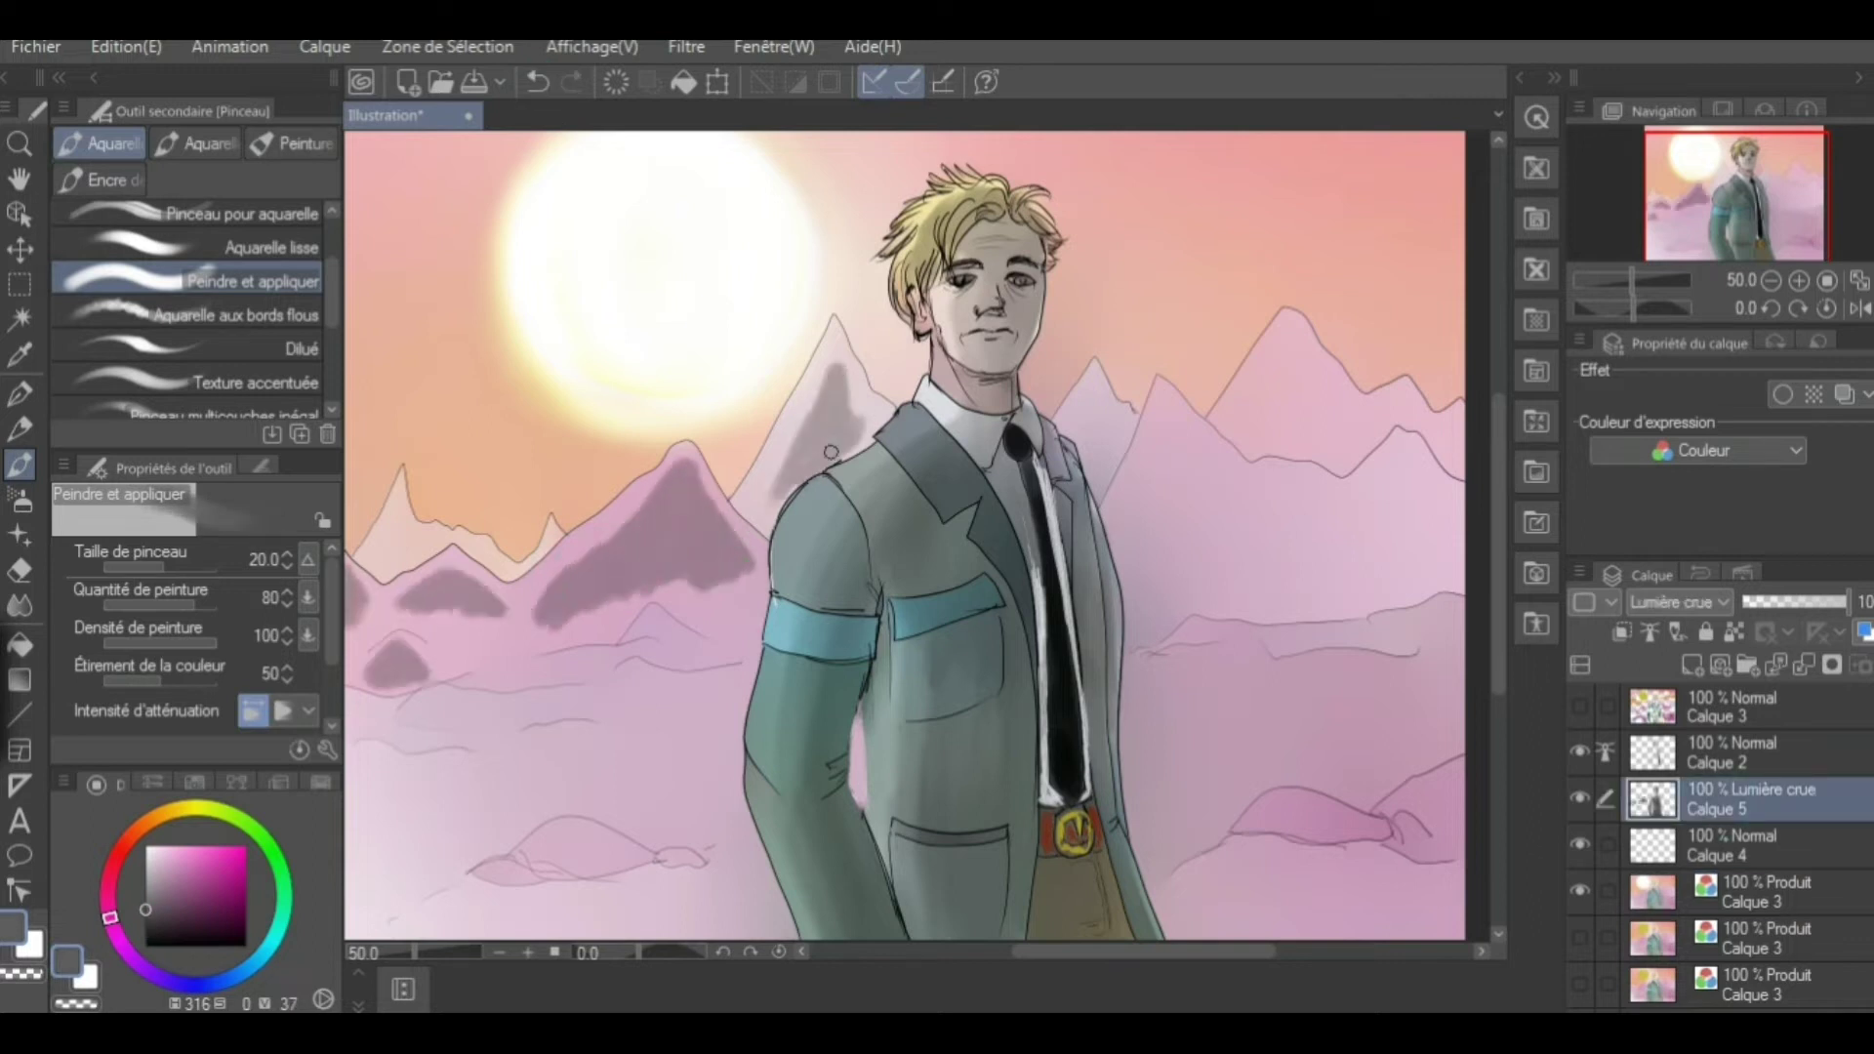
Enlarge the brush to 50 and shade the mountains on the far side of the man in grey
key("bracketright")
key("bracketright")
key("bracketright")
left_click_drag(1167, 456, 1221, 586)
left_click_drag(1191, 508, 1406, 547)
left_click_drag(1269, 380, 1422, 410)
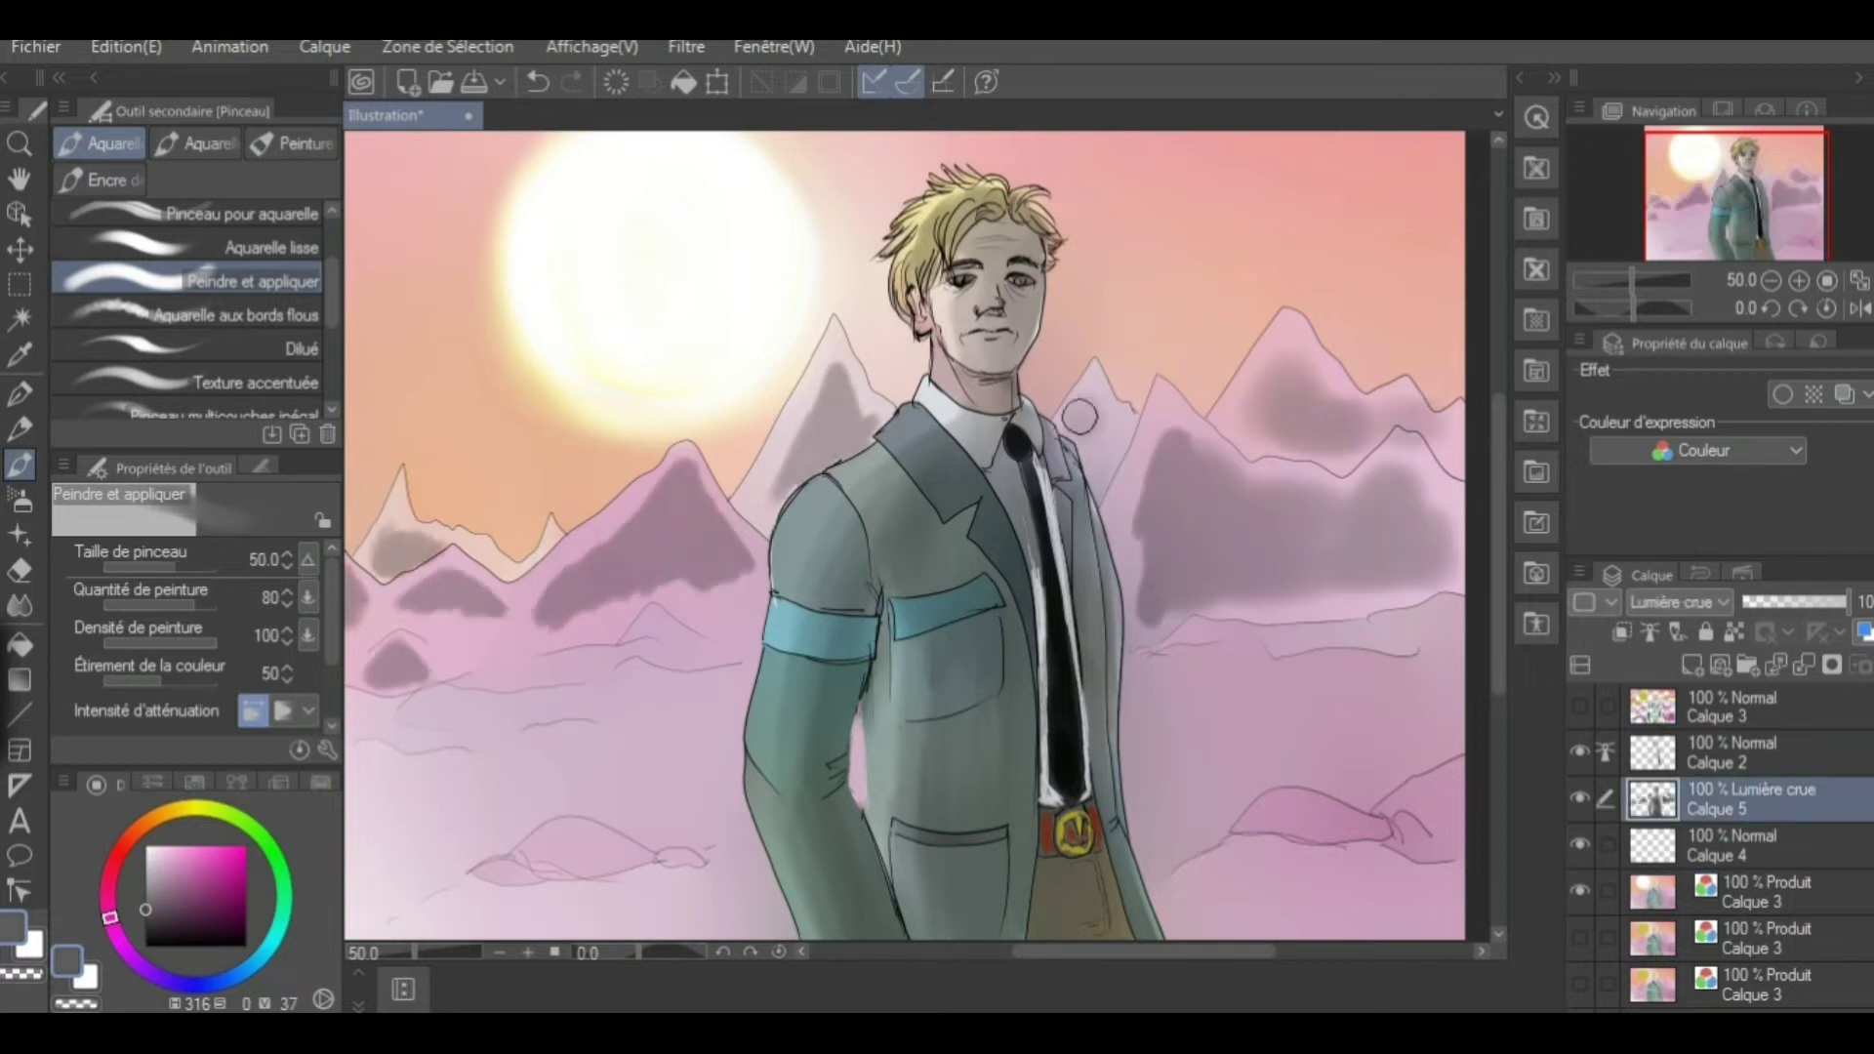
left_click_drag(1074, 400, 1103, 468)
Shade the small hill and the foreground rocks on both sides of the man in grey
left_click_drag(605, 634, 673, 673)
left_click_drag(1259, 800, 1455, 810)
left_click_drag(1230, 869, 1464, 878)
left_click_drag(488, 878, 683, 864)
Reduce the brush to 25 and shade the ground's ridges and small stones on both sides of the man
key("bracketleft")
key("bracketleft")
key("bracketleft")
left_click_drag(419, 654, 752, 654)
left_click_drag(370, 751, 459, 713)
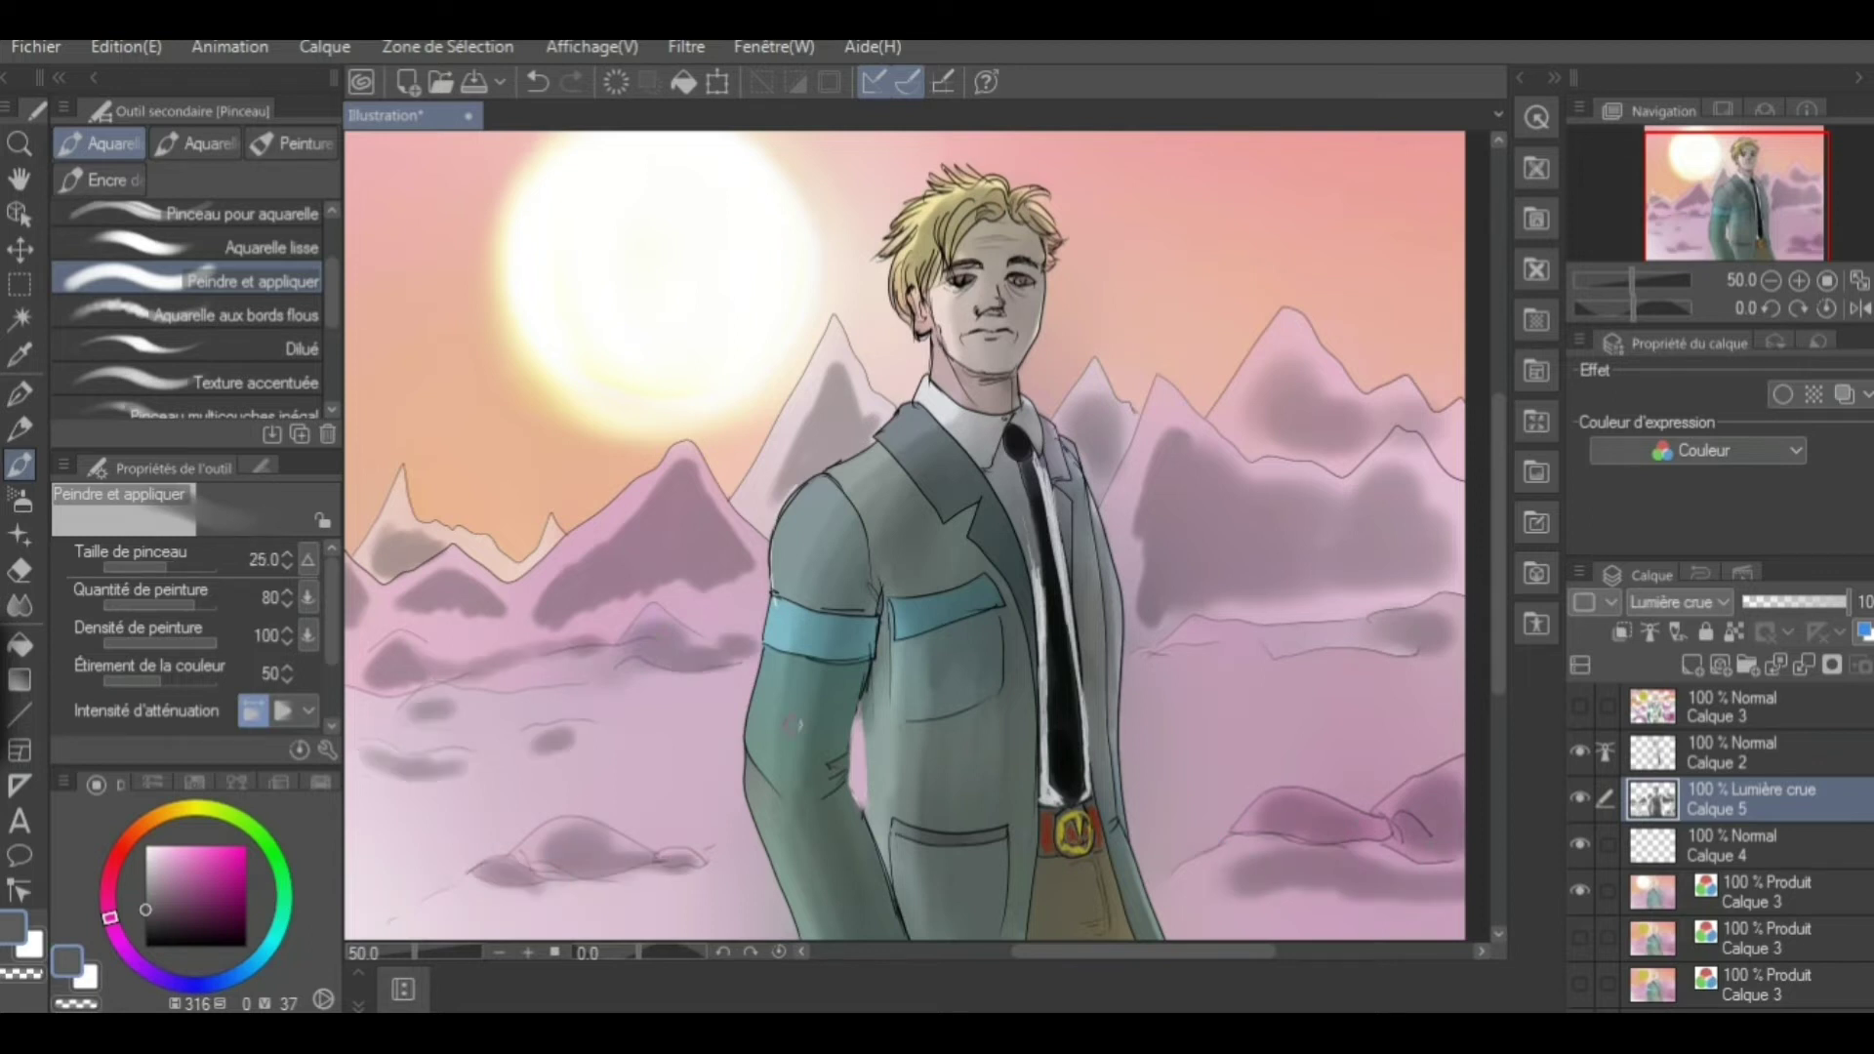
left_click_drag(1242, 674, 1406, 671)
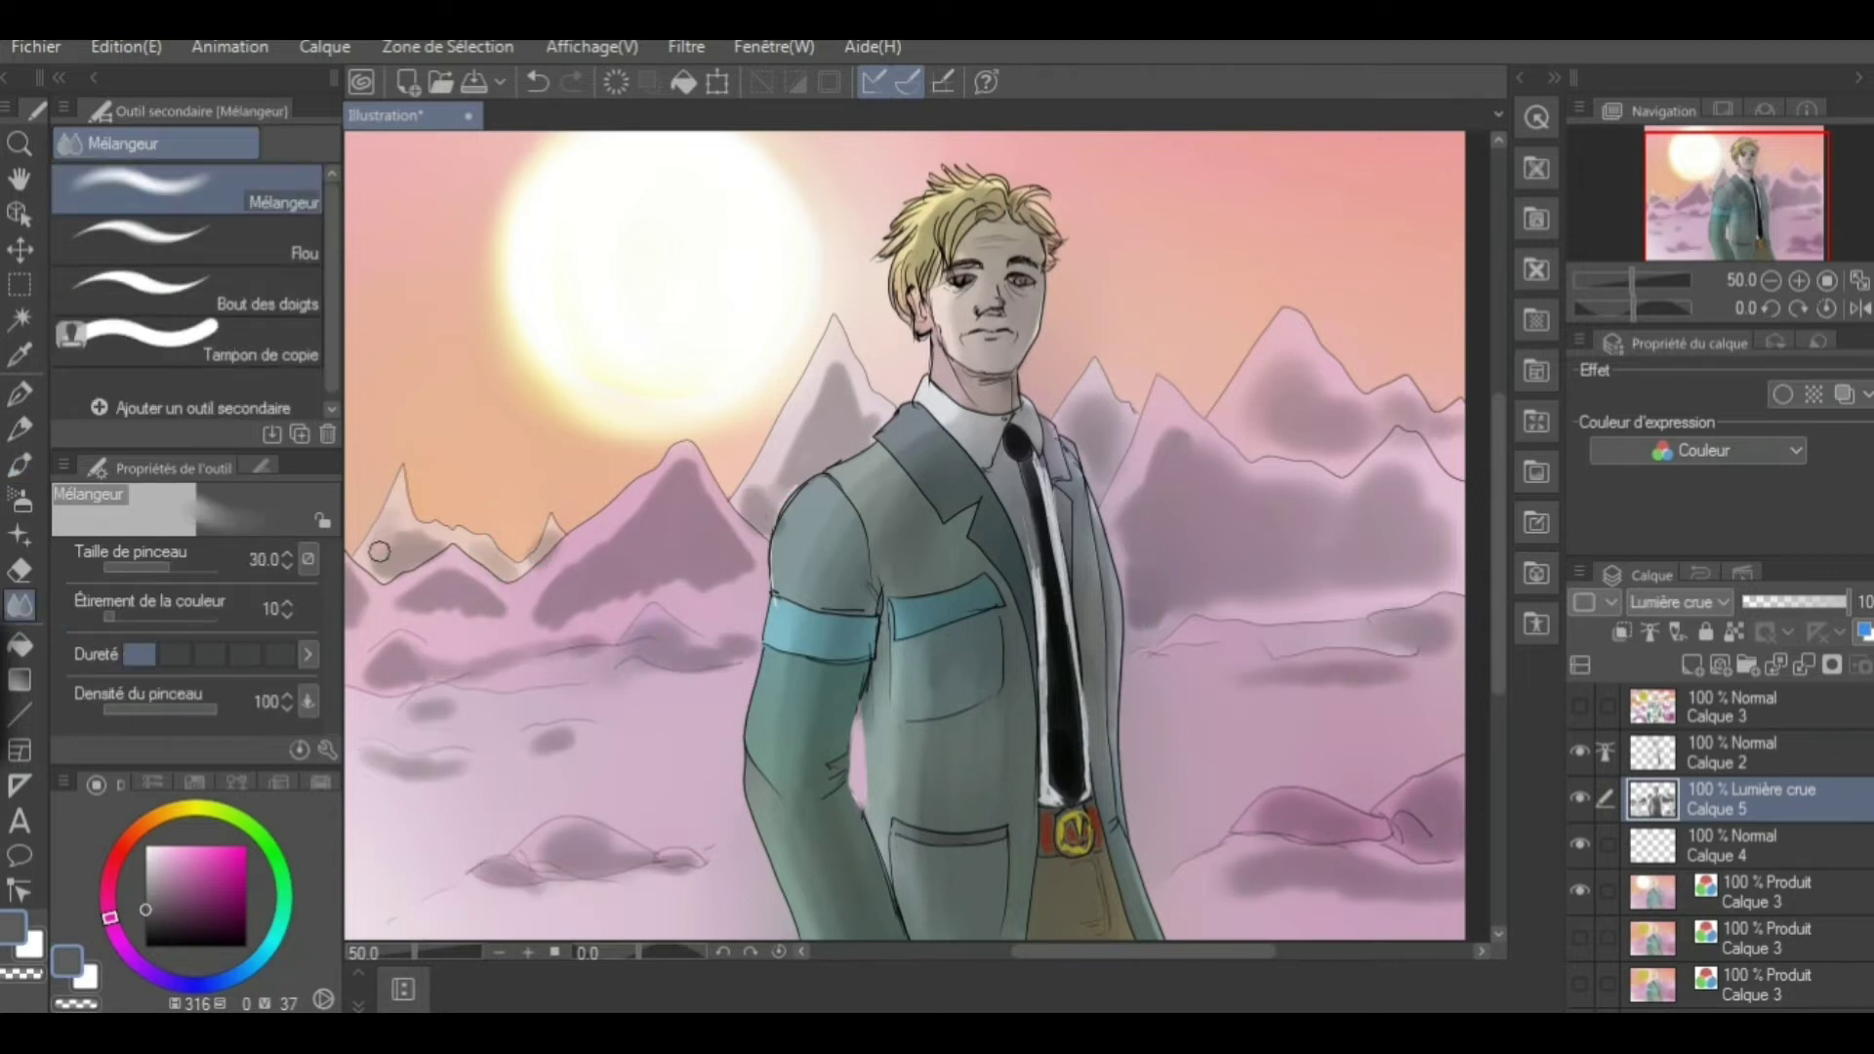
Select the landscape and man apart from the sky and sun, and blend the grey shading on Calque 5 with the Mélangeur
key("m")
left_click(20, 318)
left_click(439, 293)
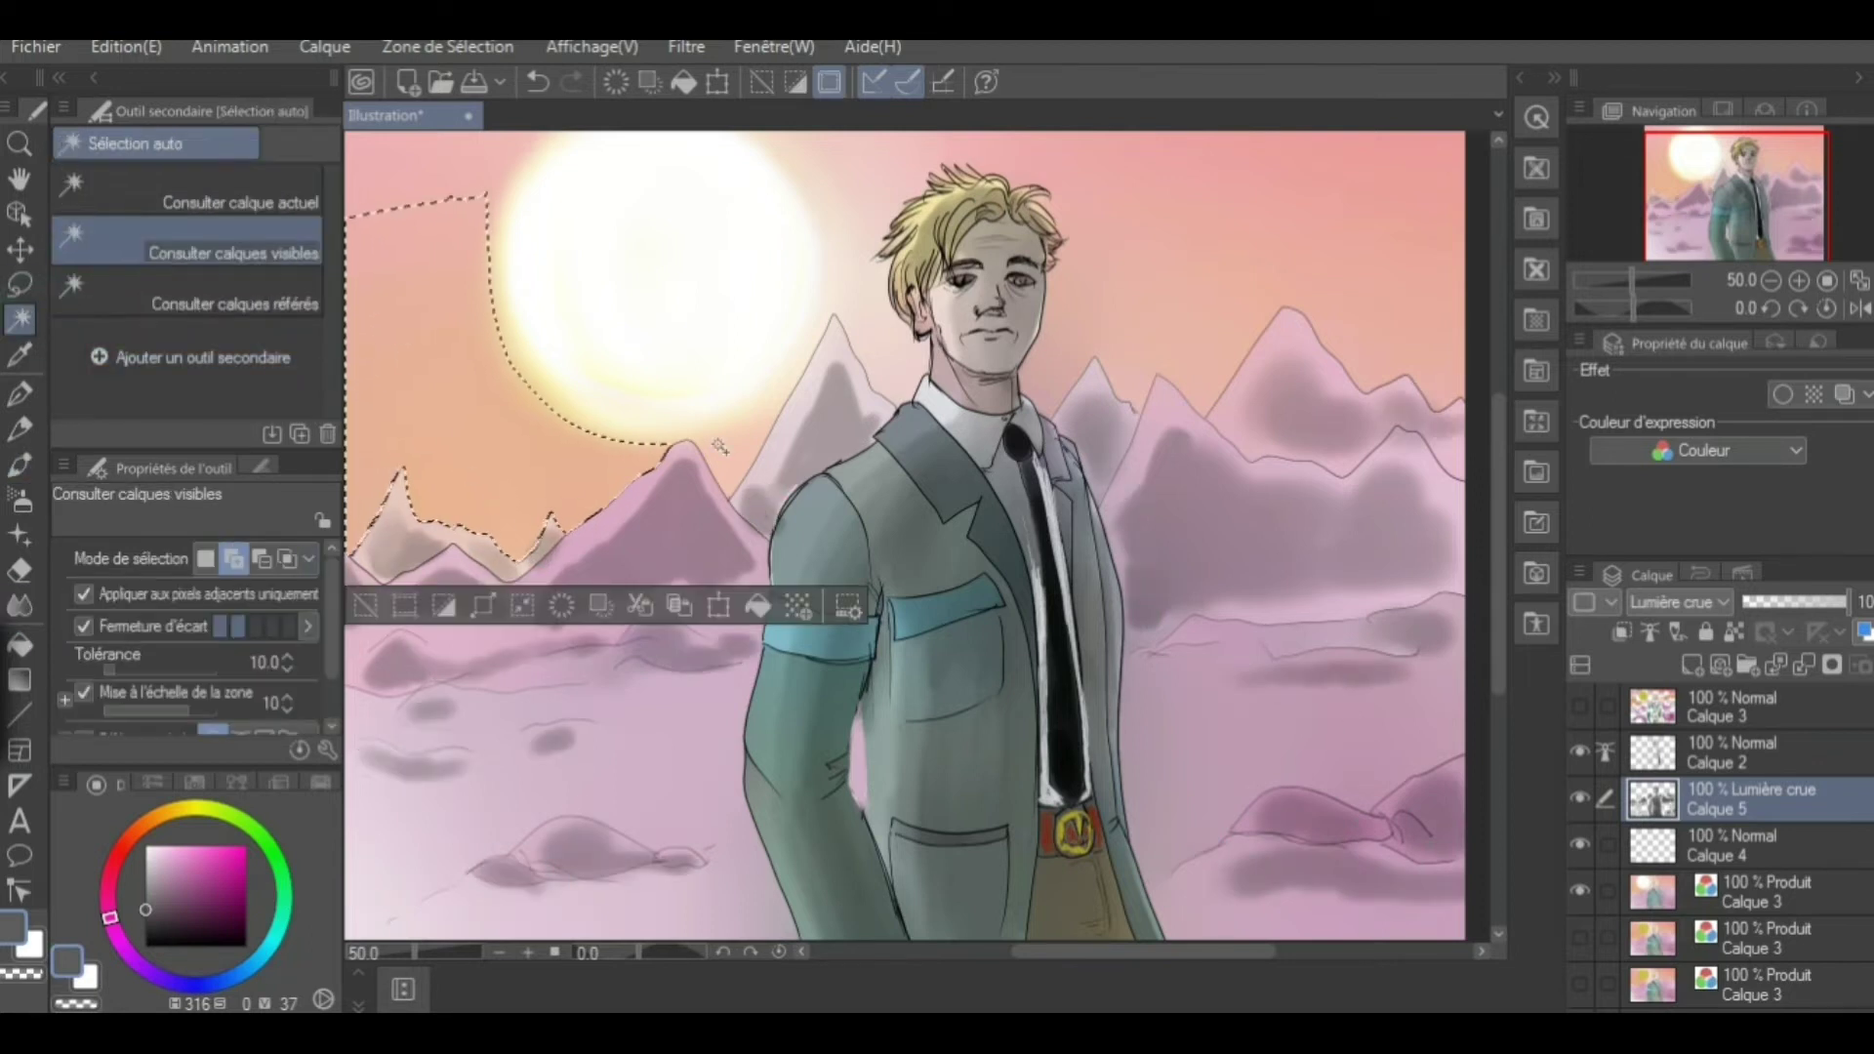
left_click(285, 562)
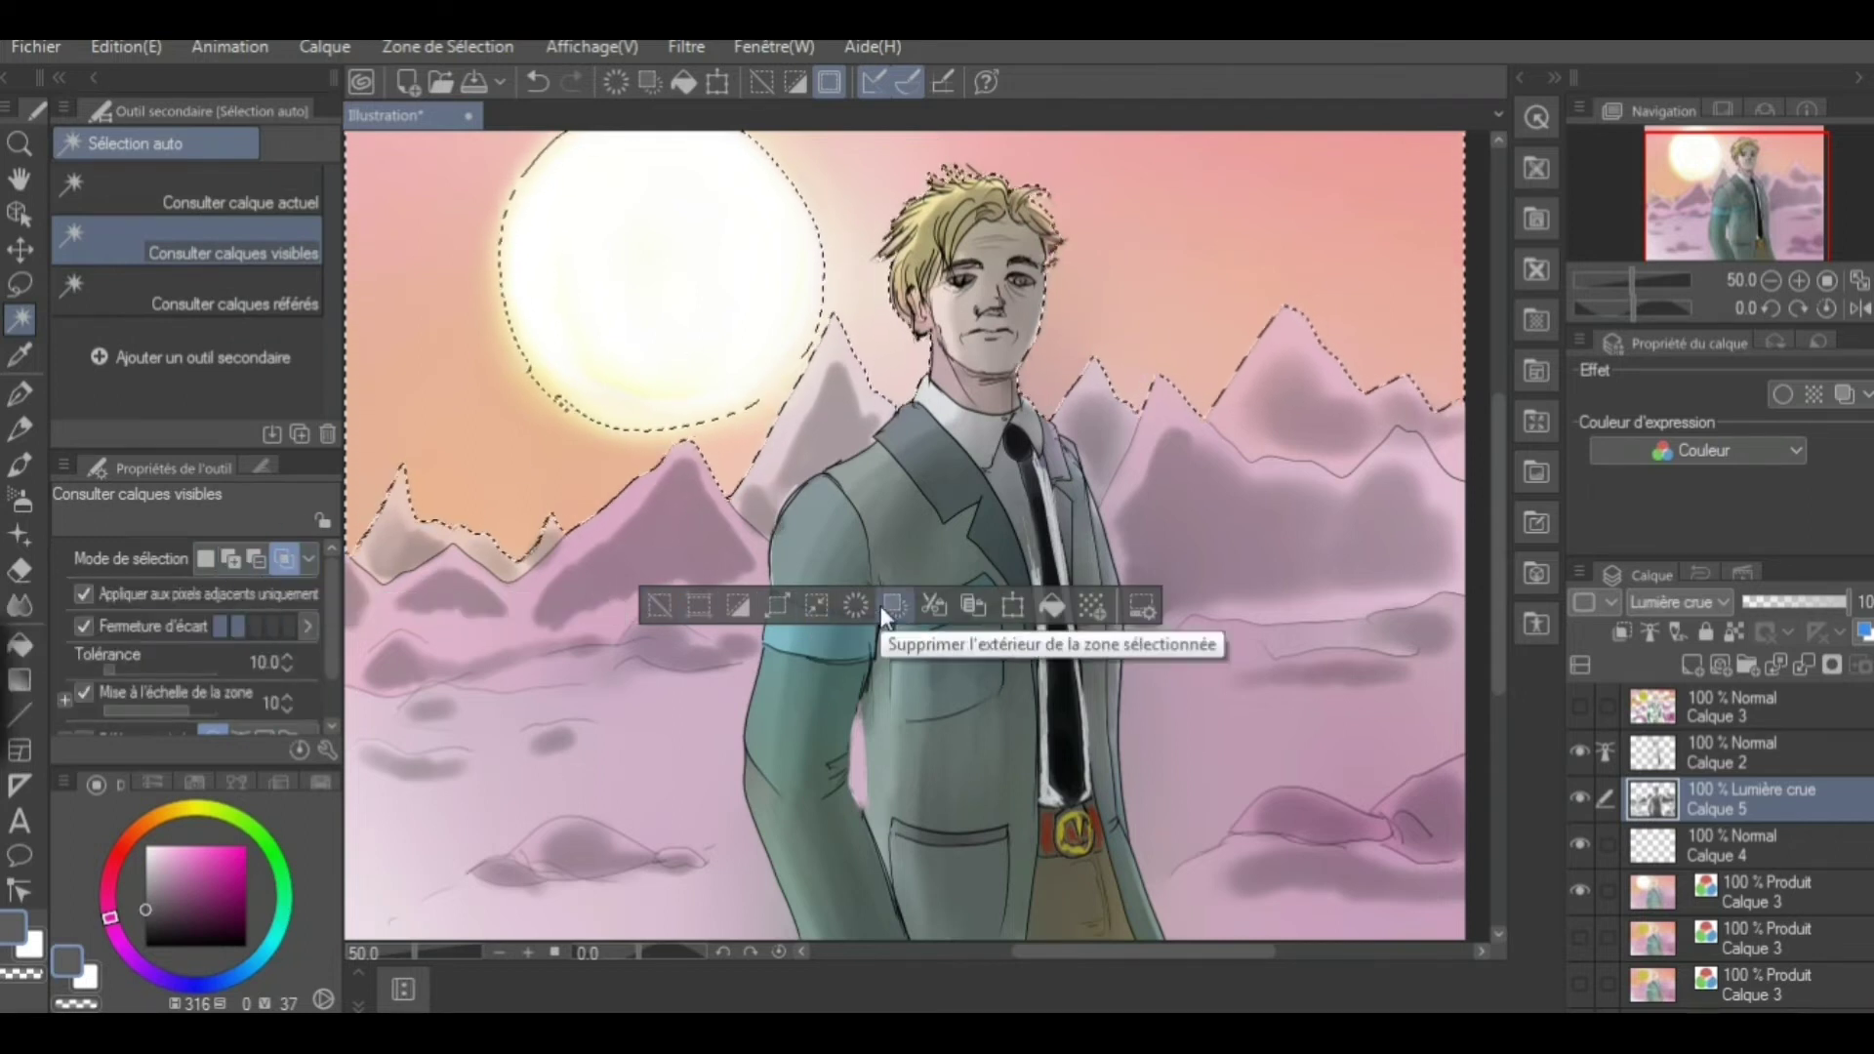
left_click(20, 606)
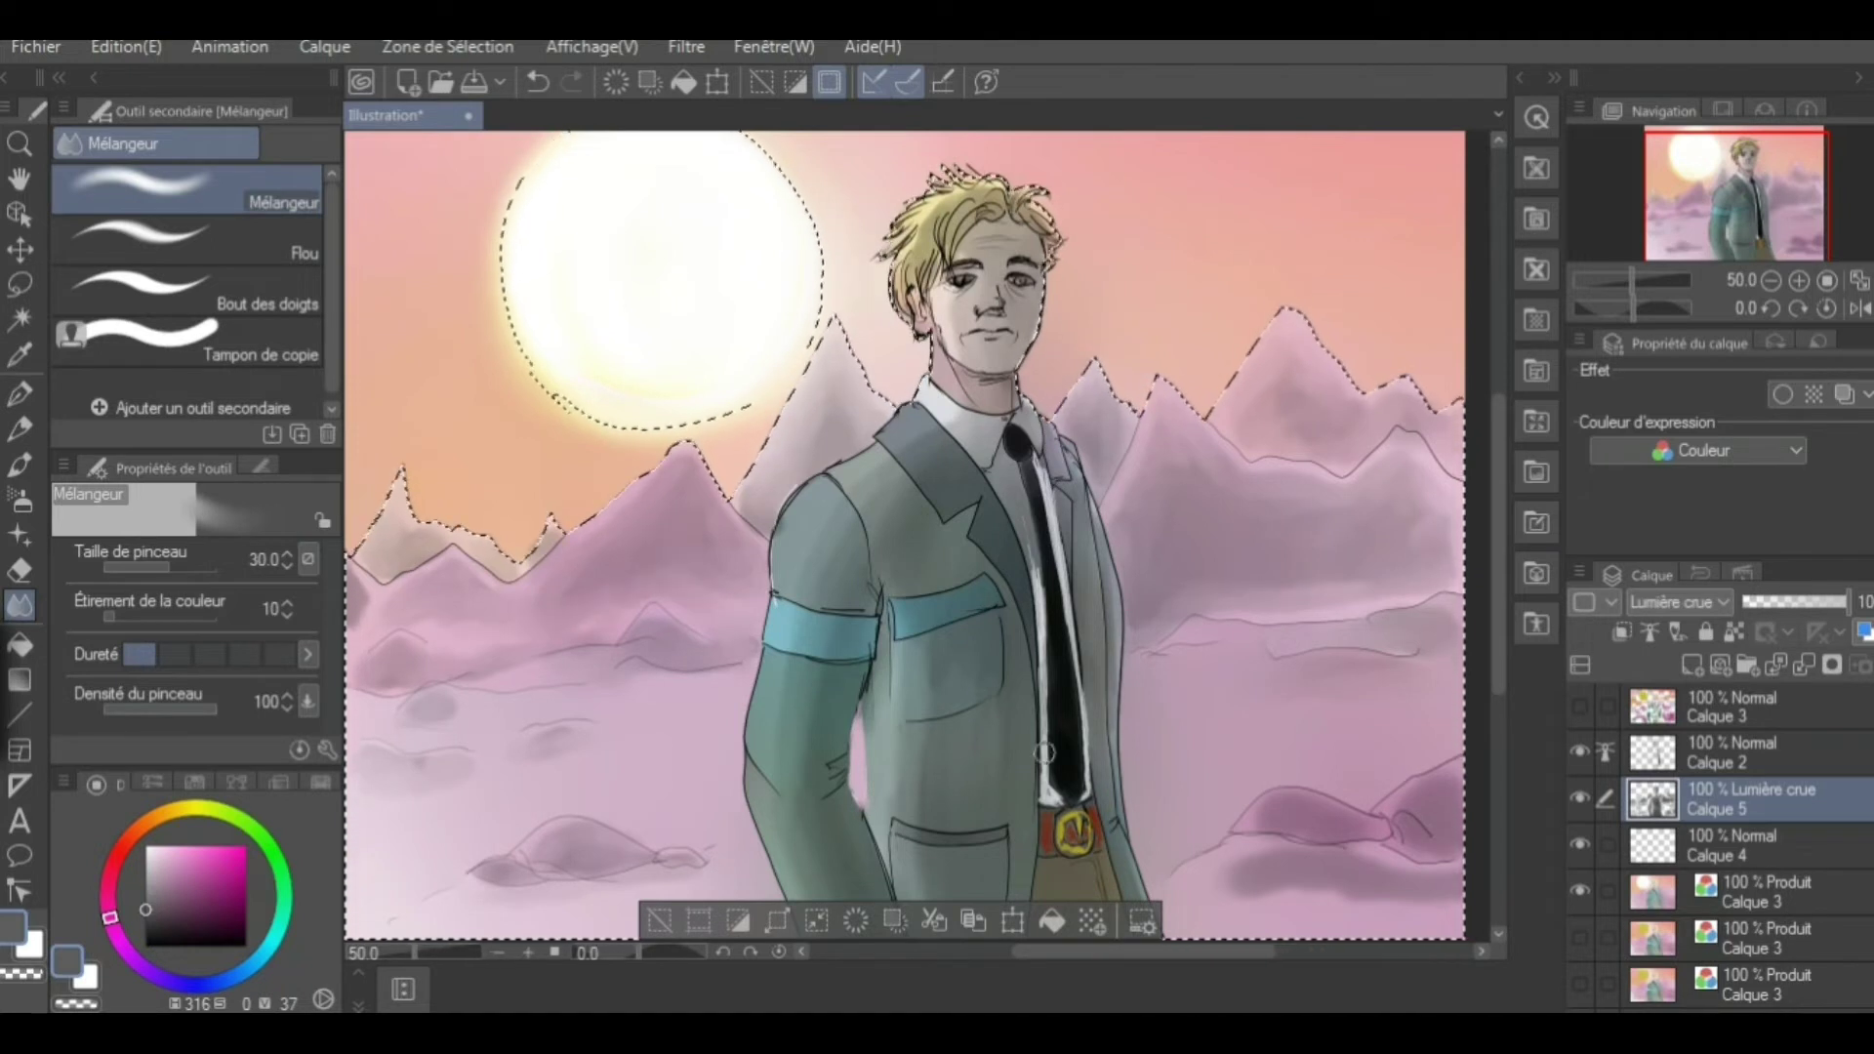
Touch up the shirt beside the tie in a sampled light grey on the Calque 3 colour layer with the Peinture huile brush
left_click(20, 466)
left_click(945, 381, "alt")
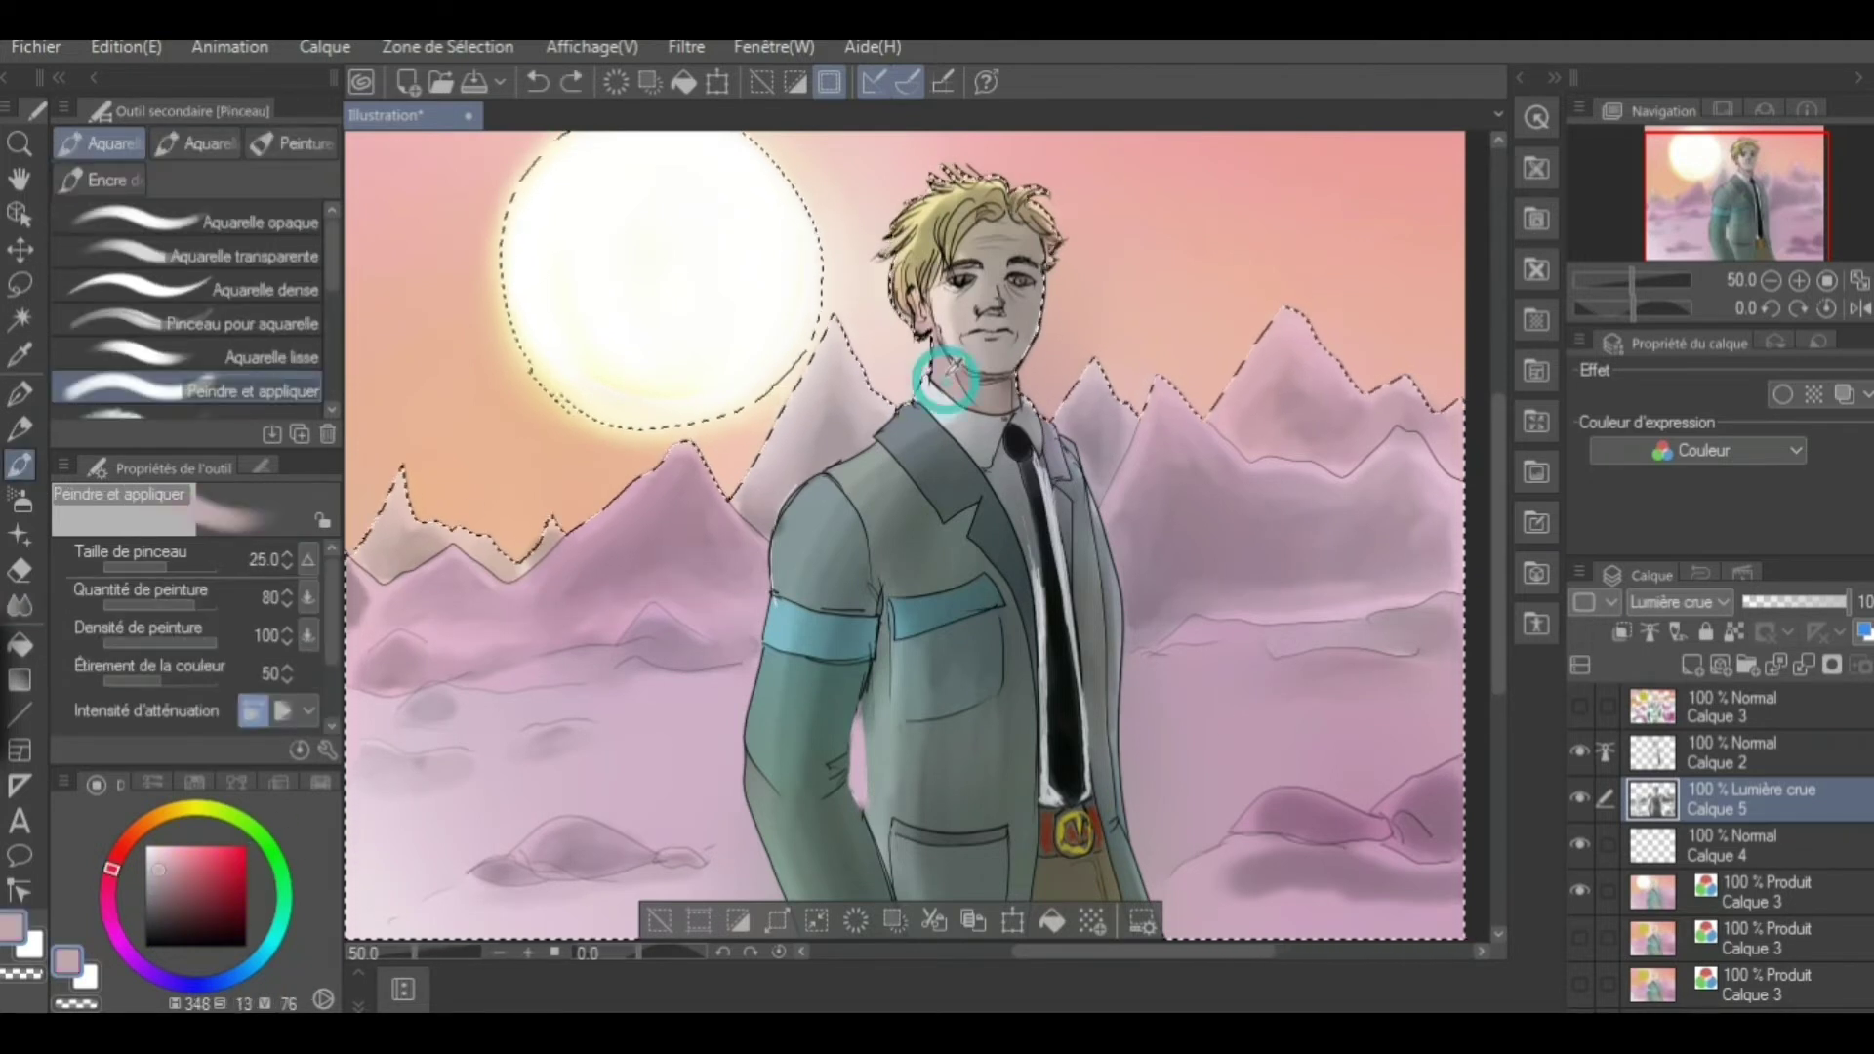
left_click(1718, 891)
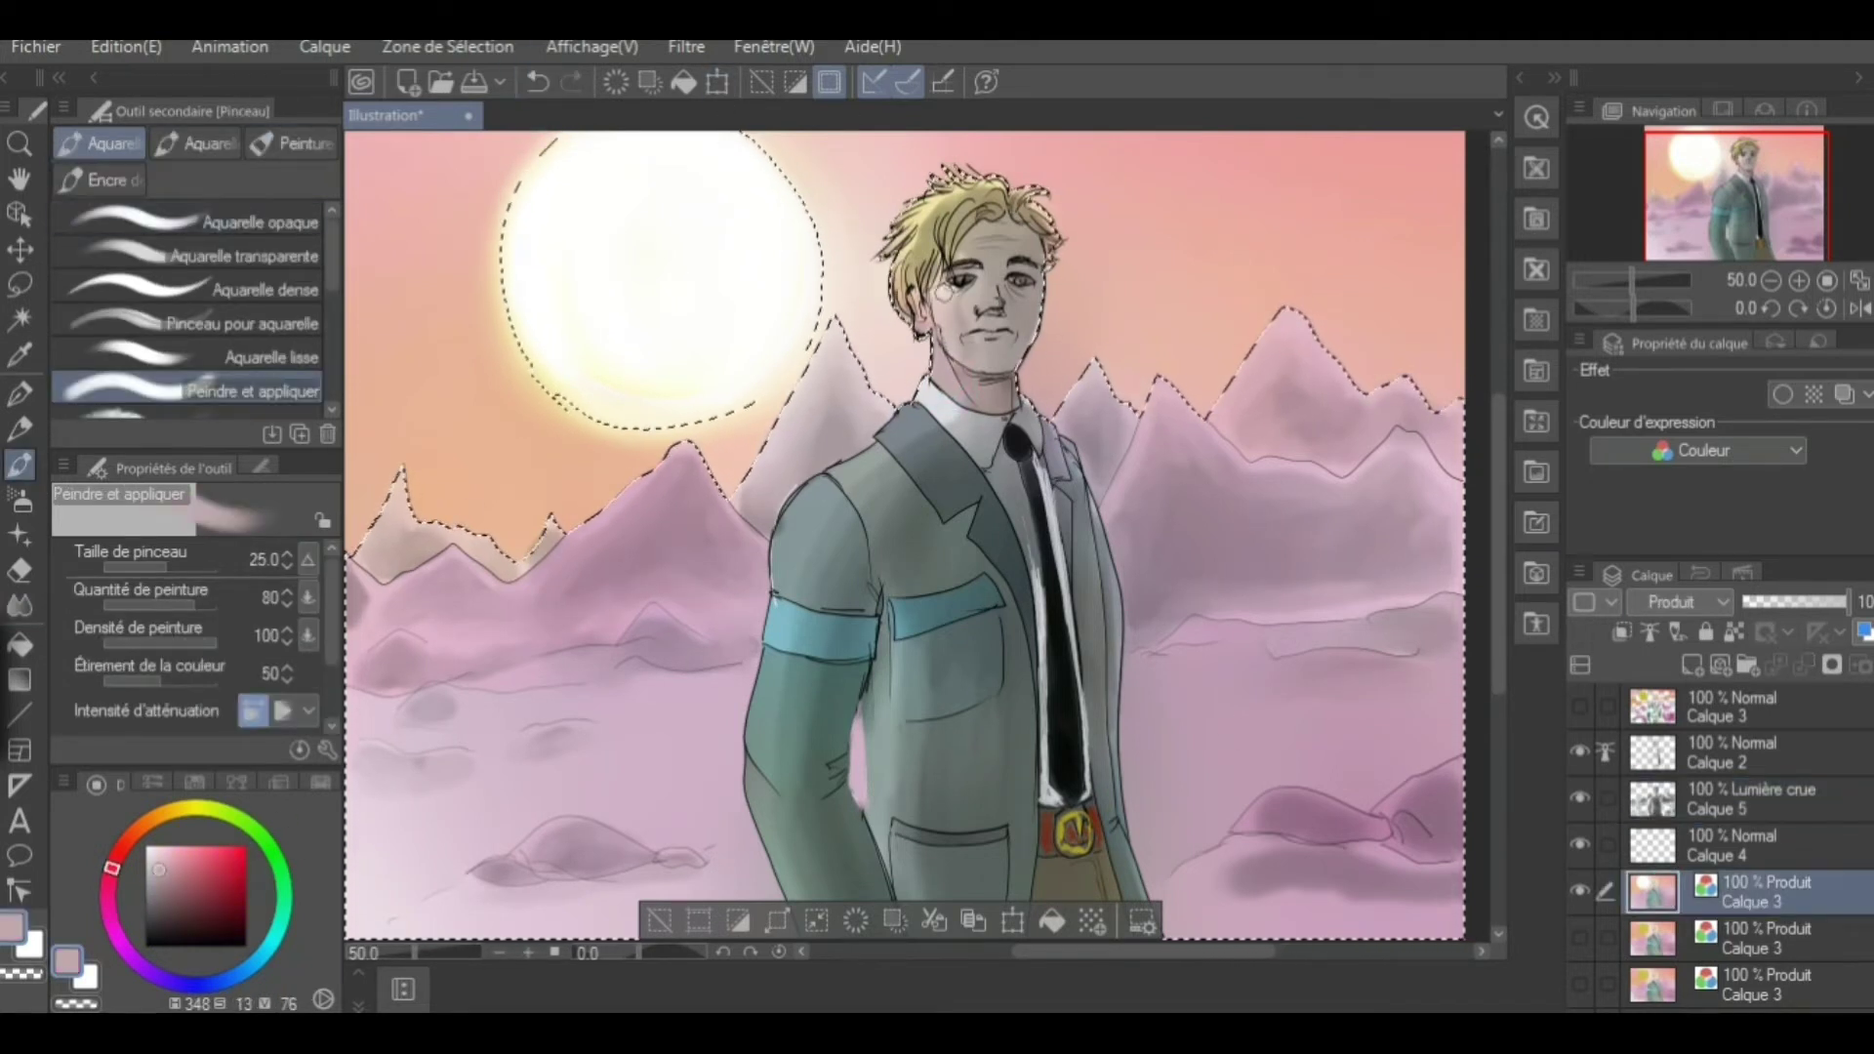
left_click(1027, 557, "alt")
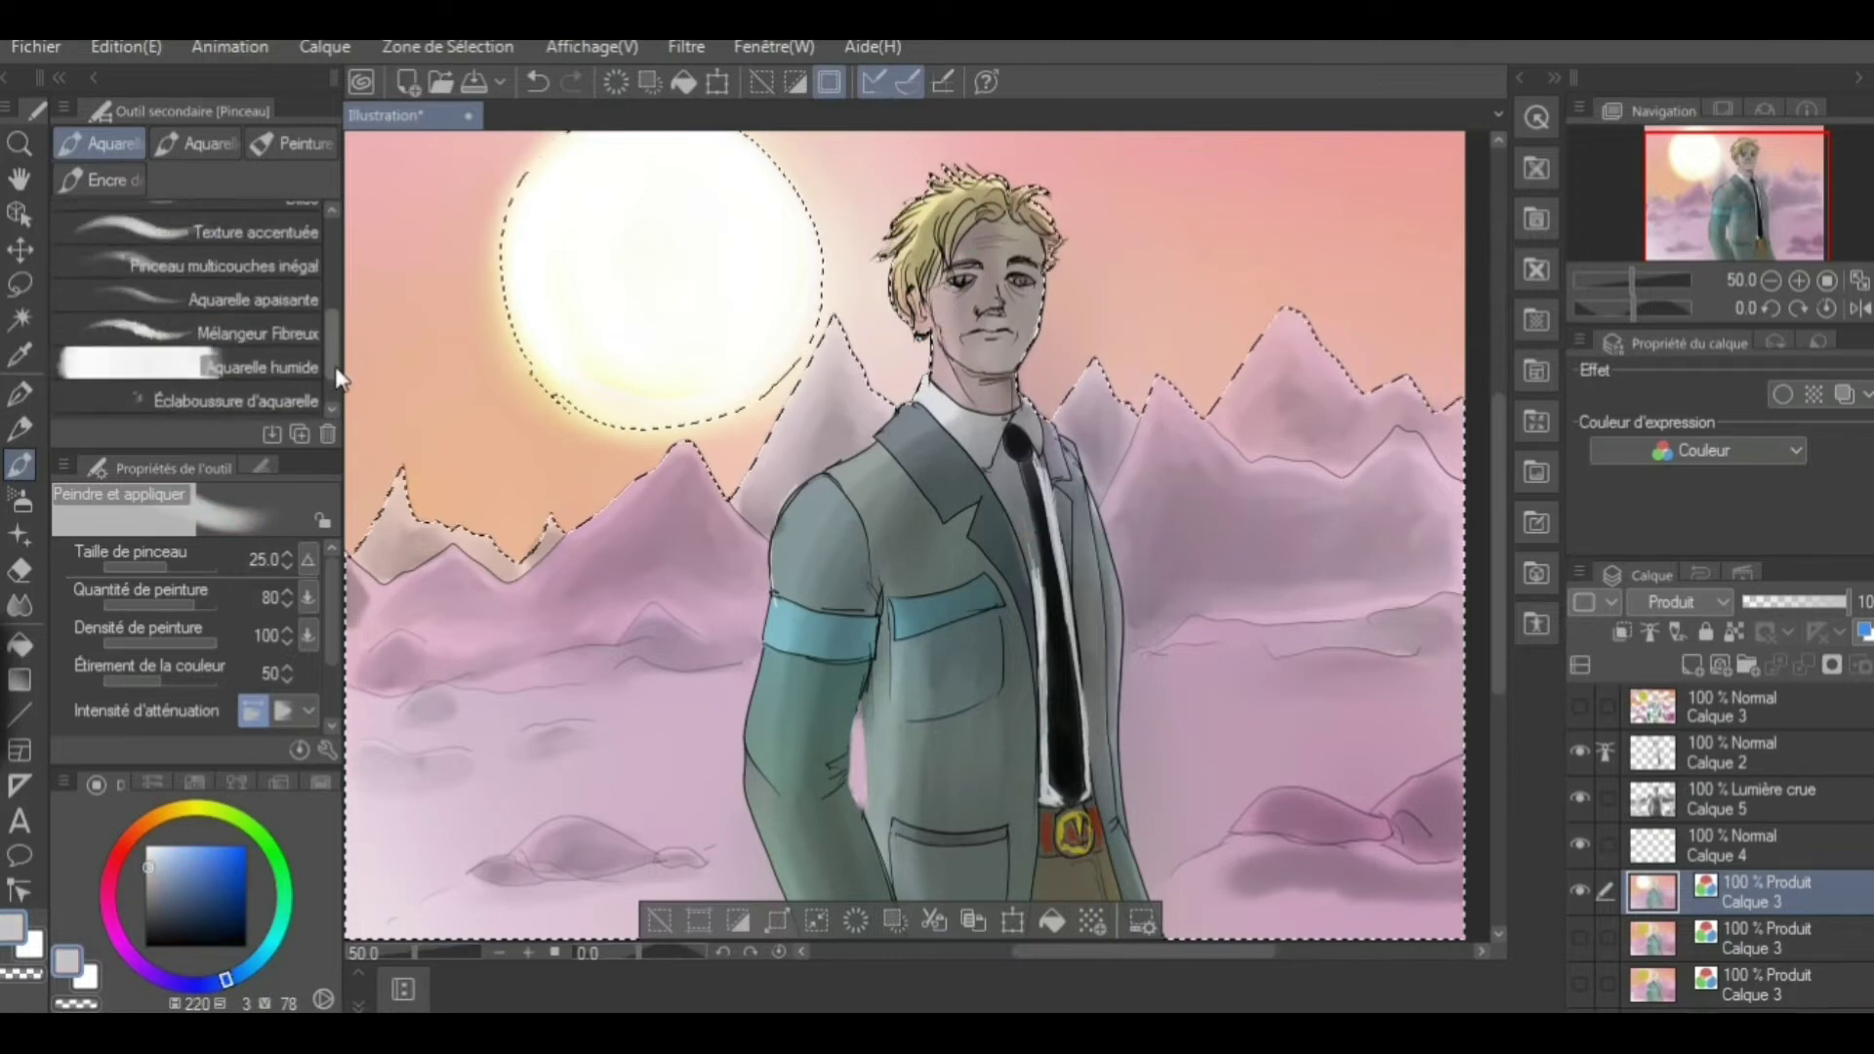
left_click(293, 143)
left_click(1039, 578, "alt")
left_click(264, 324)
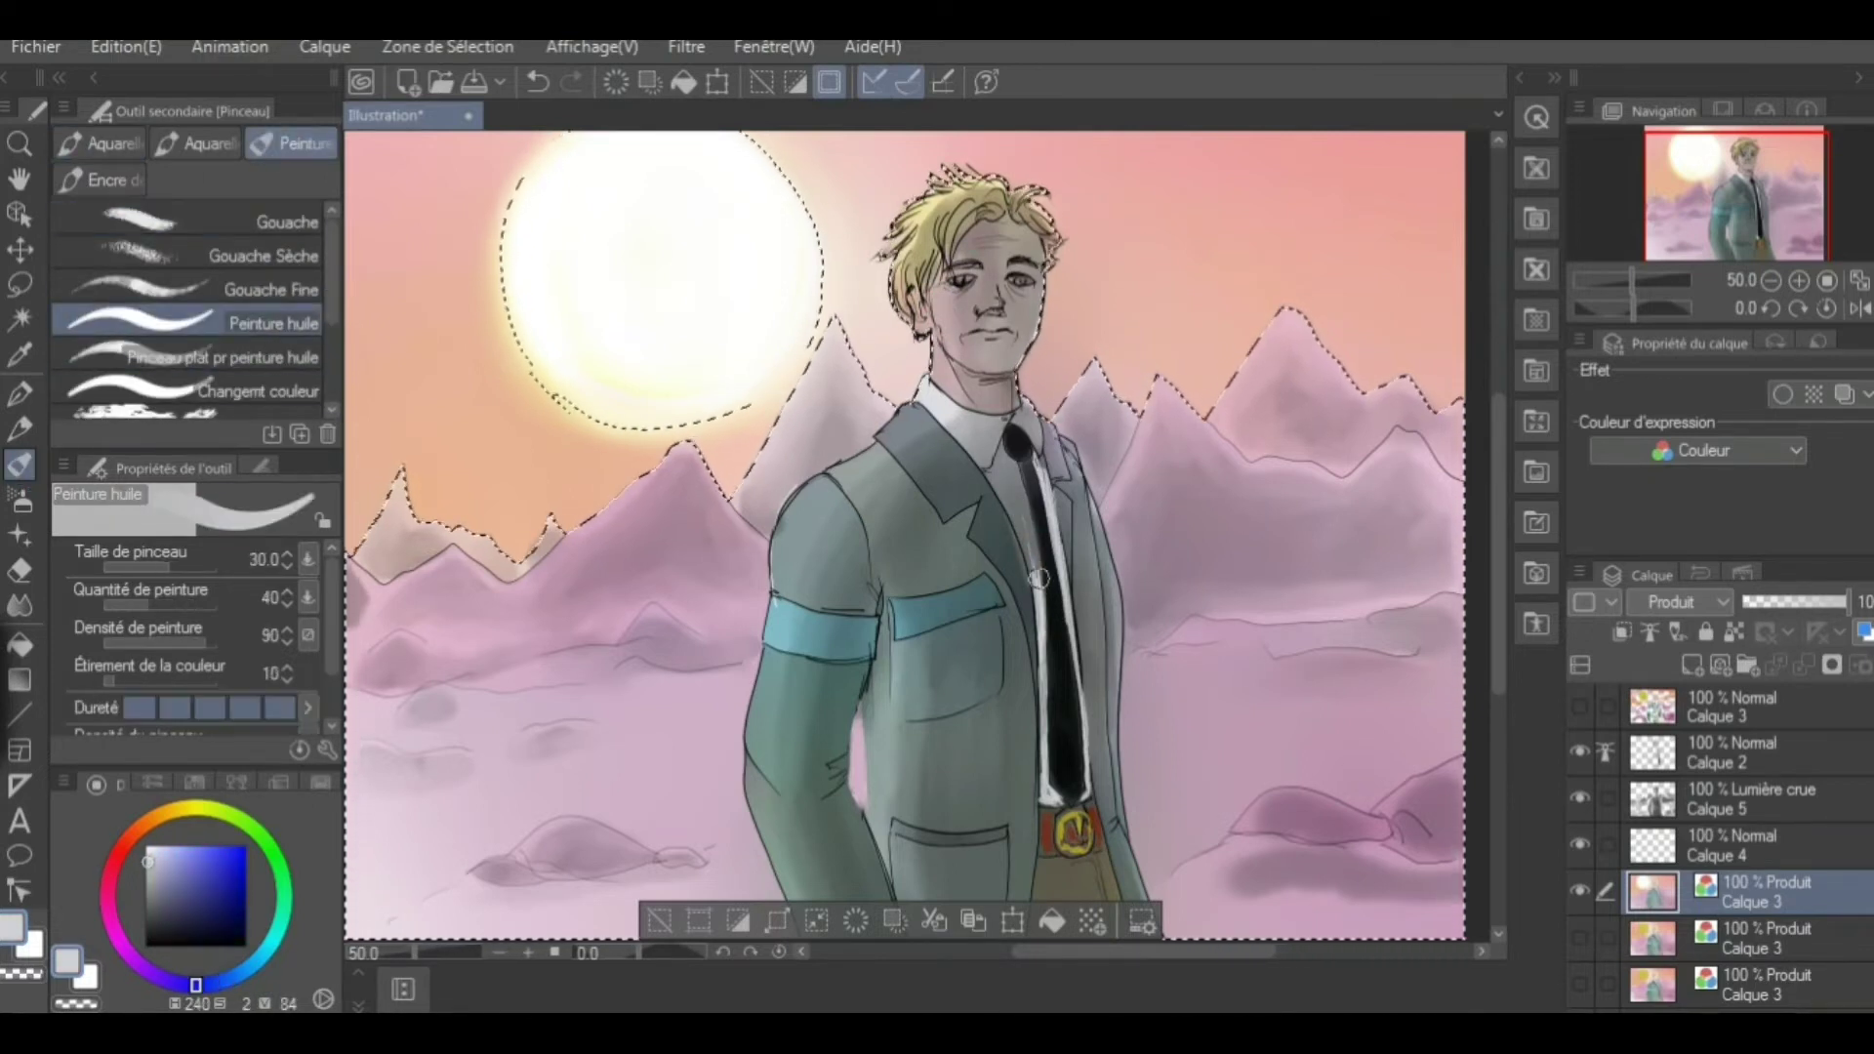
key("ctrl+z")
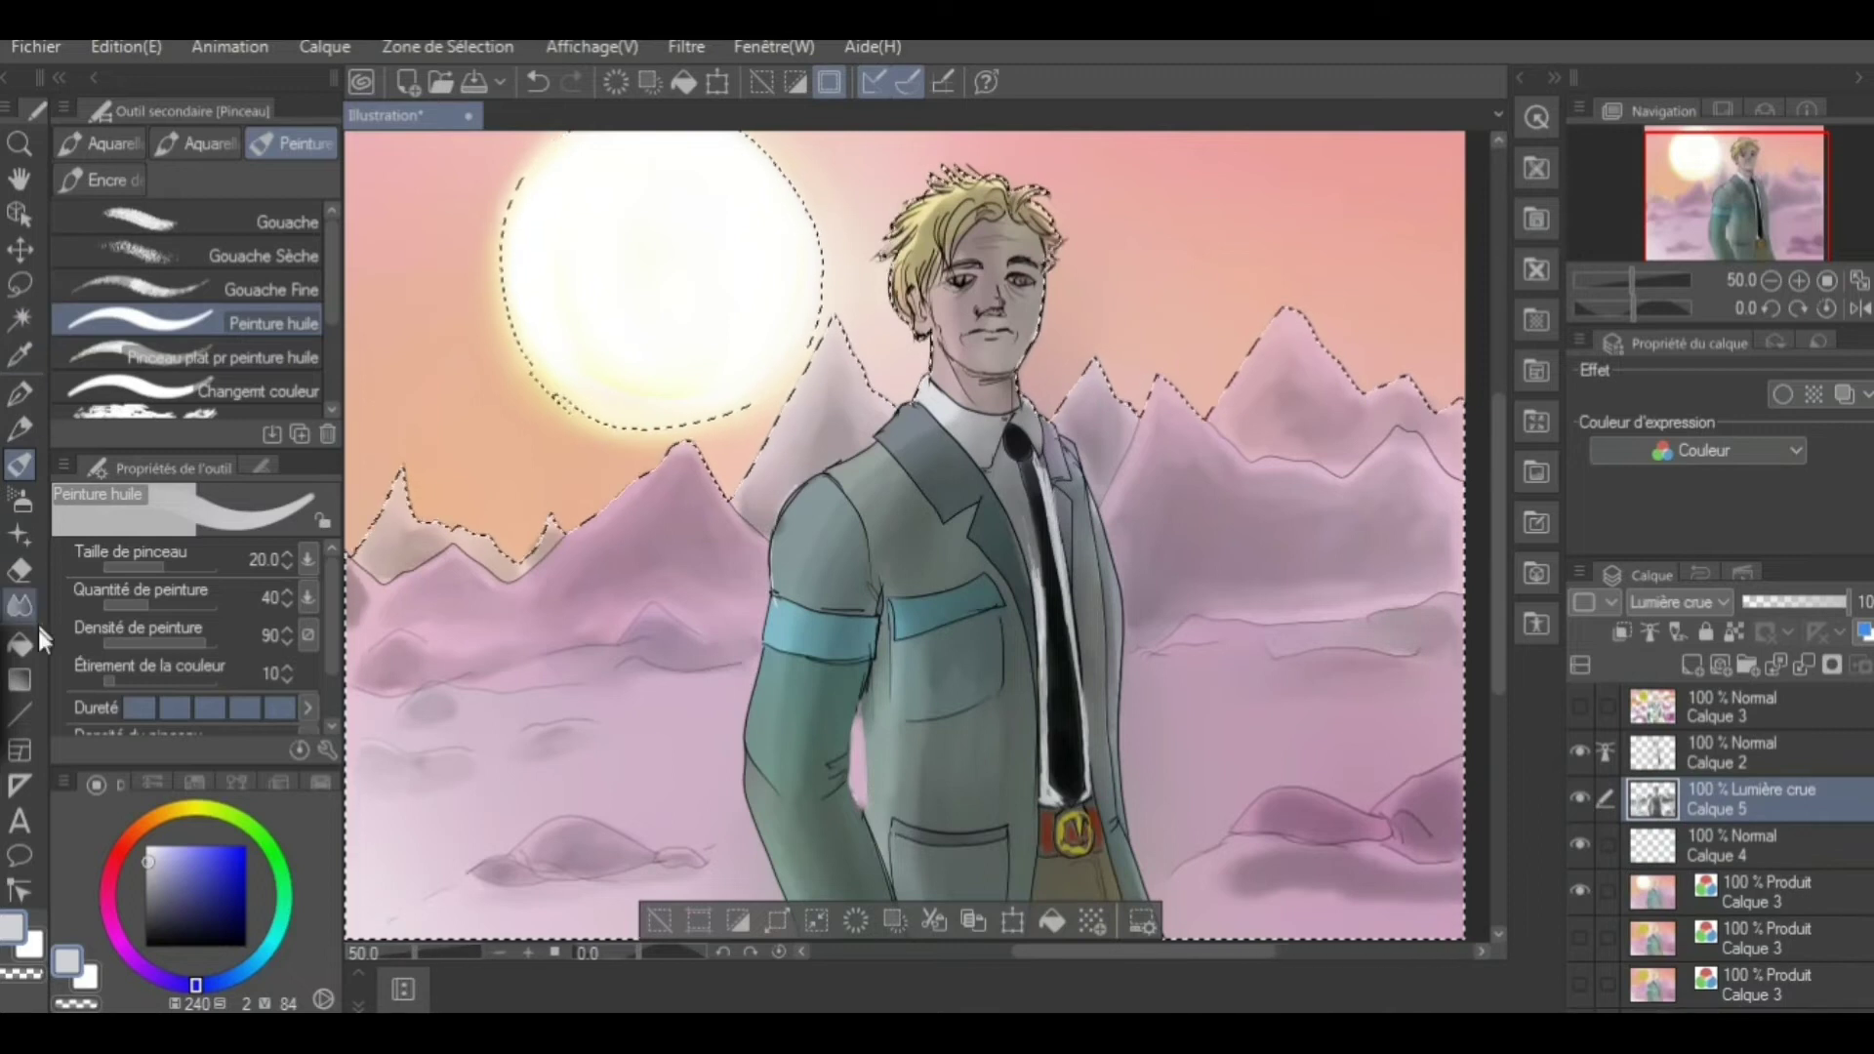
Hide Calque 5 and paint the man's hair pale yellow on Calque 3 with the Peinture huile brush at size 20
key("j")
key("b")
key("j")
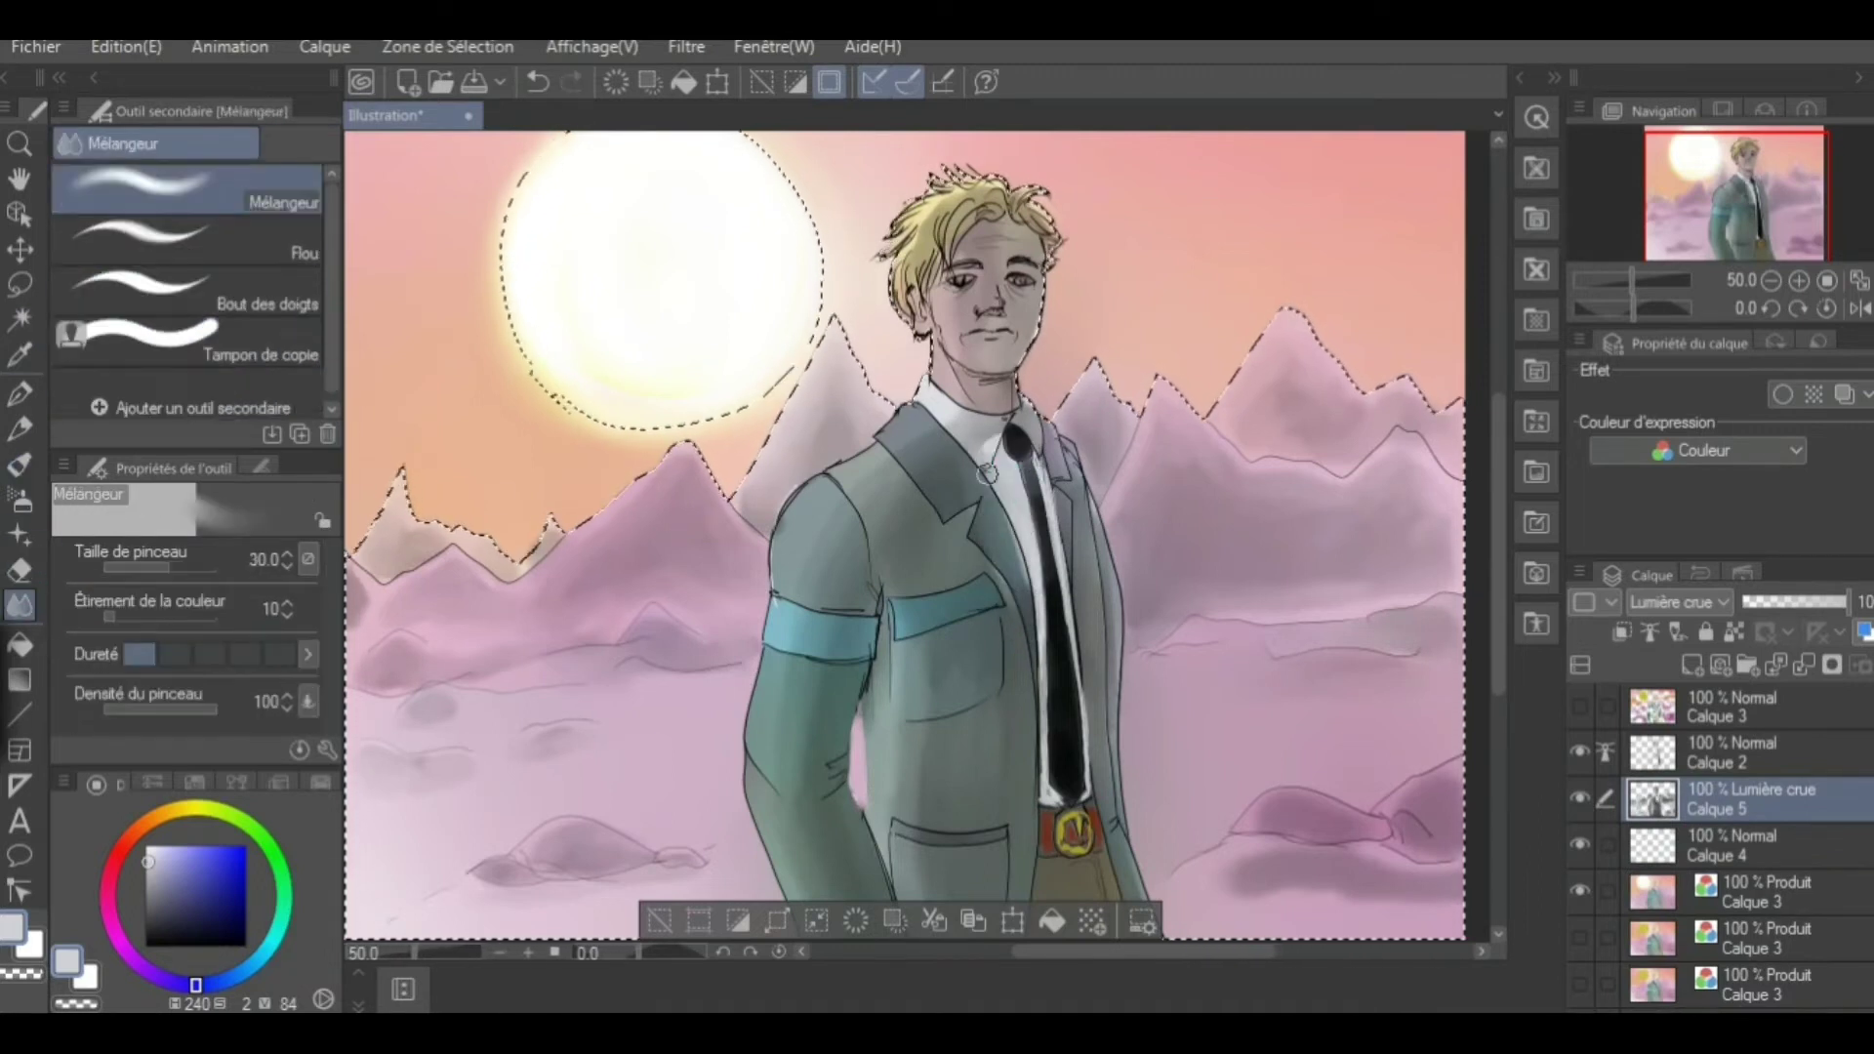
key("ctrl+z")
key("b")
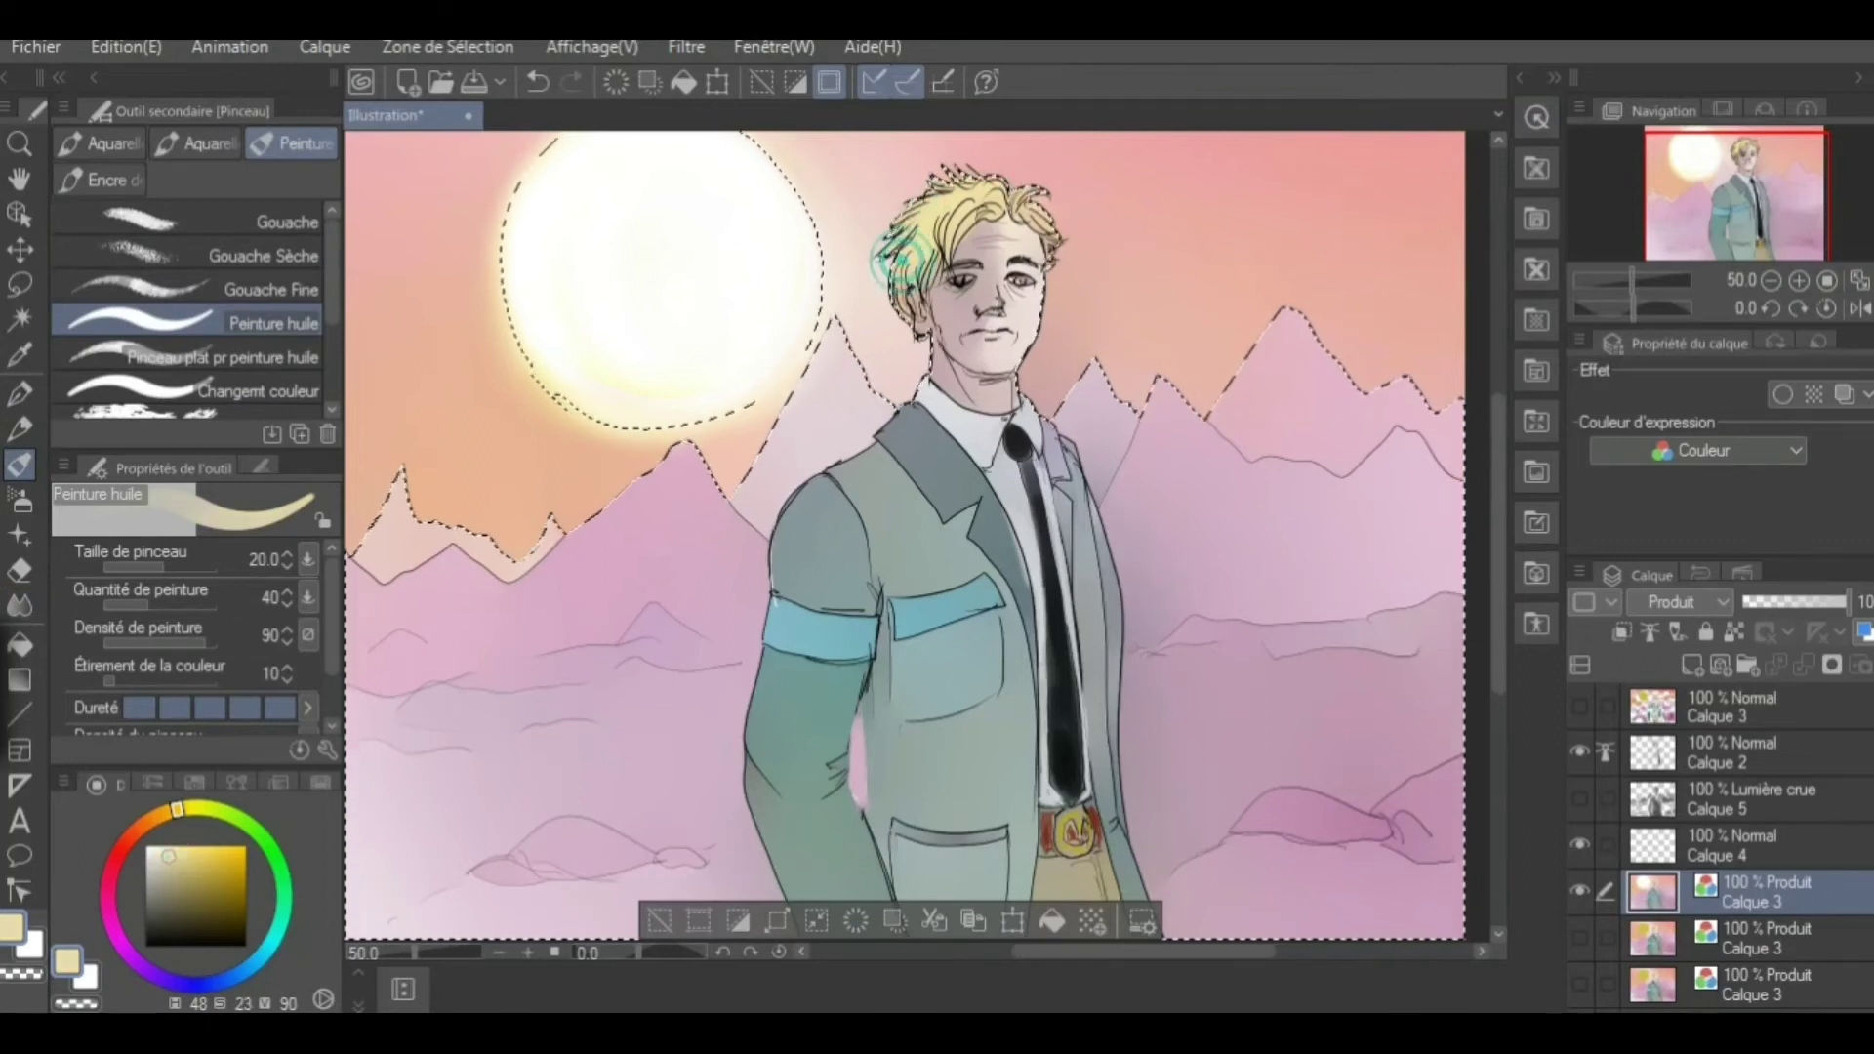
Lower the line art layer Calque 2 to 25% opacity and add a new layer above it for inking with Plume G
key("p")
key("p")
scroll(1049, 414, "up", 4)
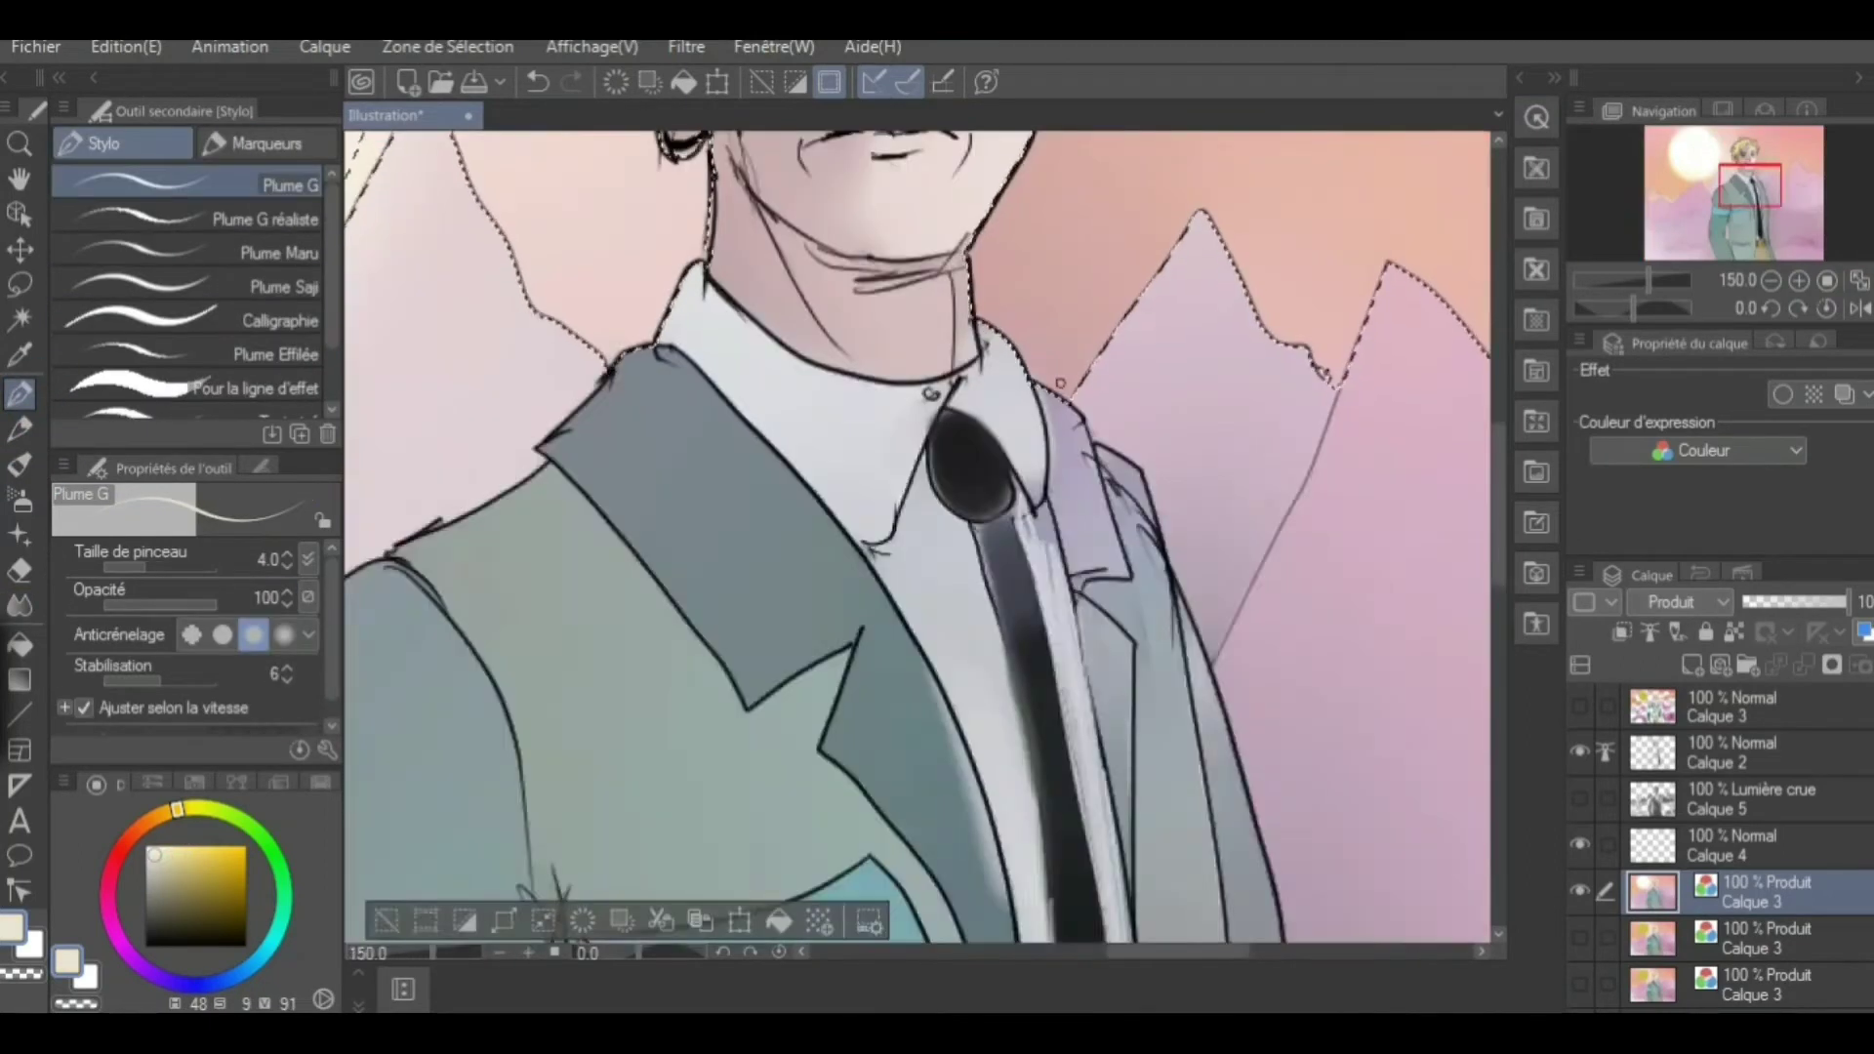
left_click_drag(1060, 384, 1093, 834)
left_click(1580, 750)
left_click(1580, 750)
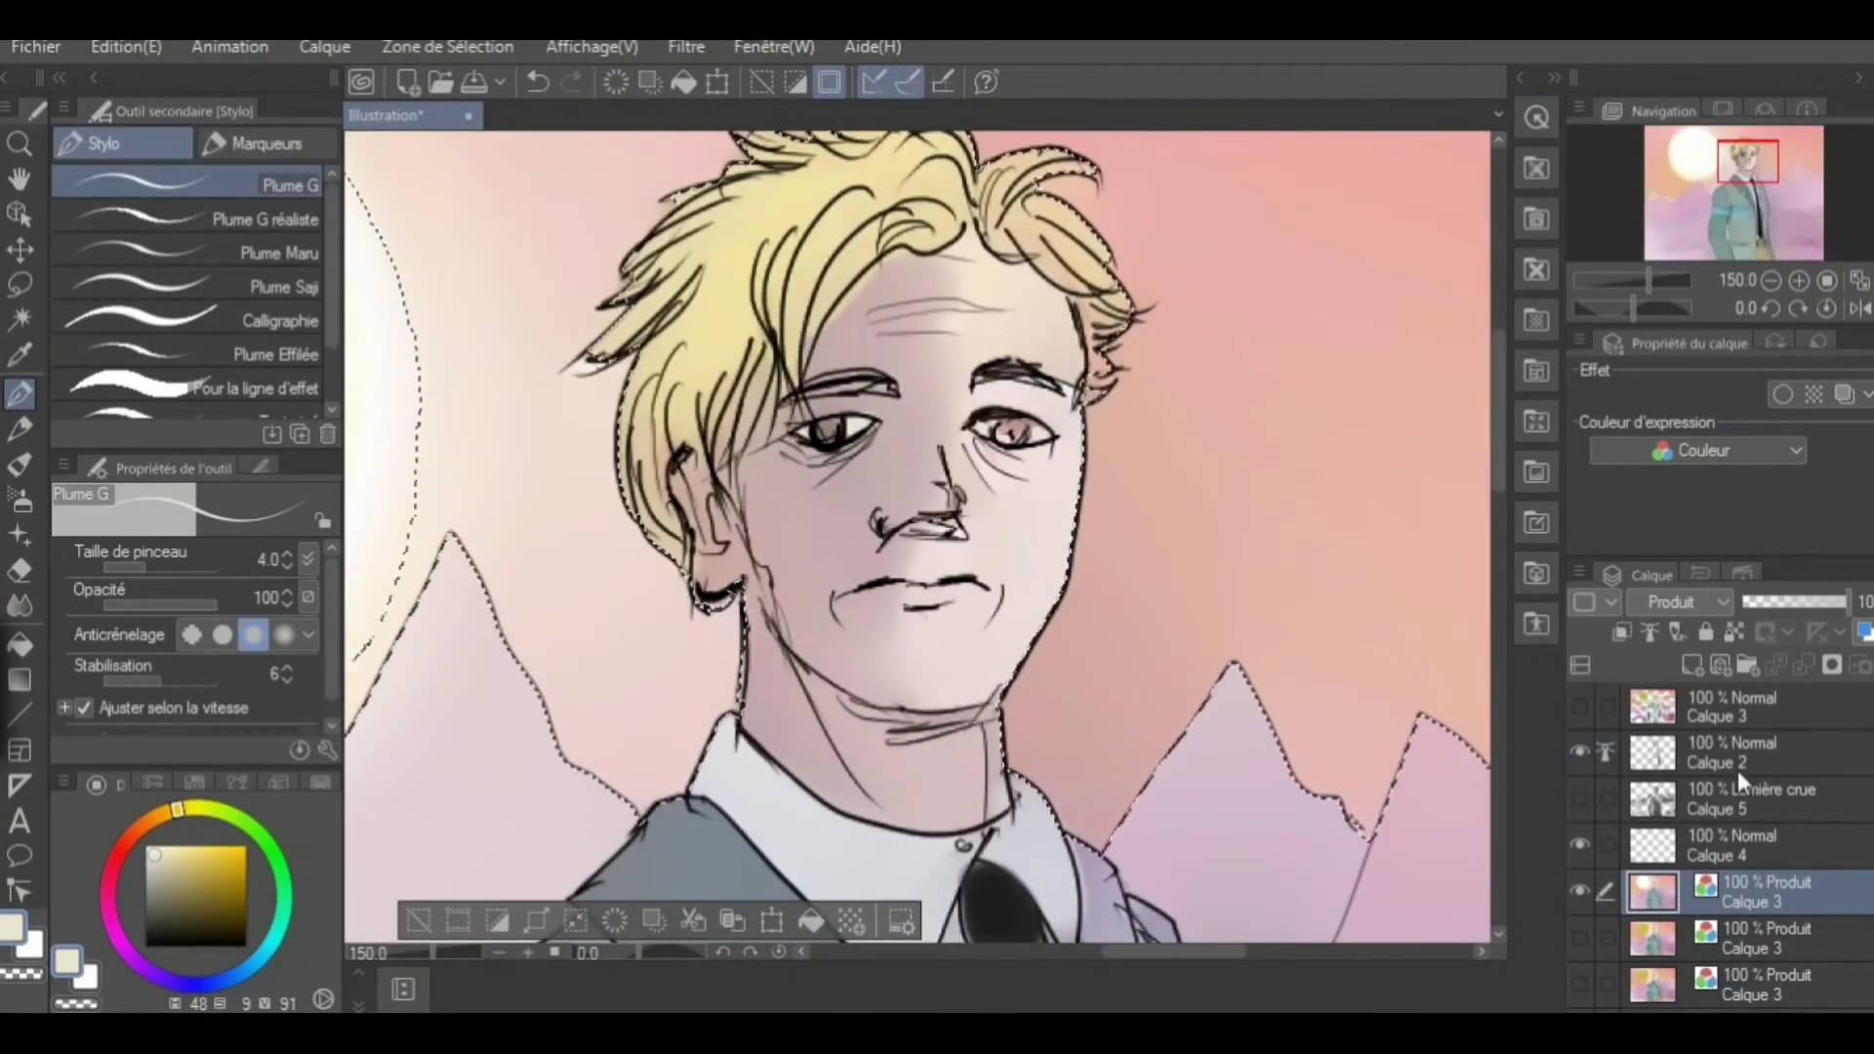
left_click(1738, 767)
left_click_drag(1845, 602, 1757, 602)
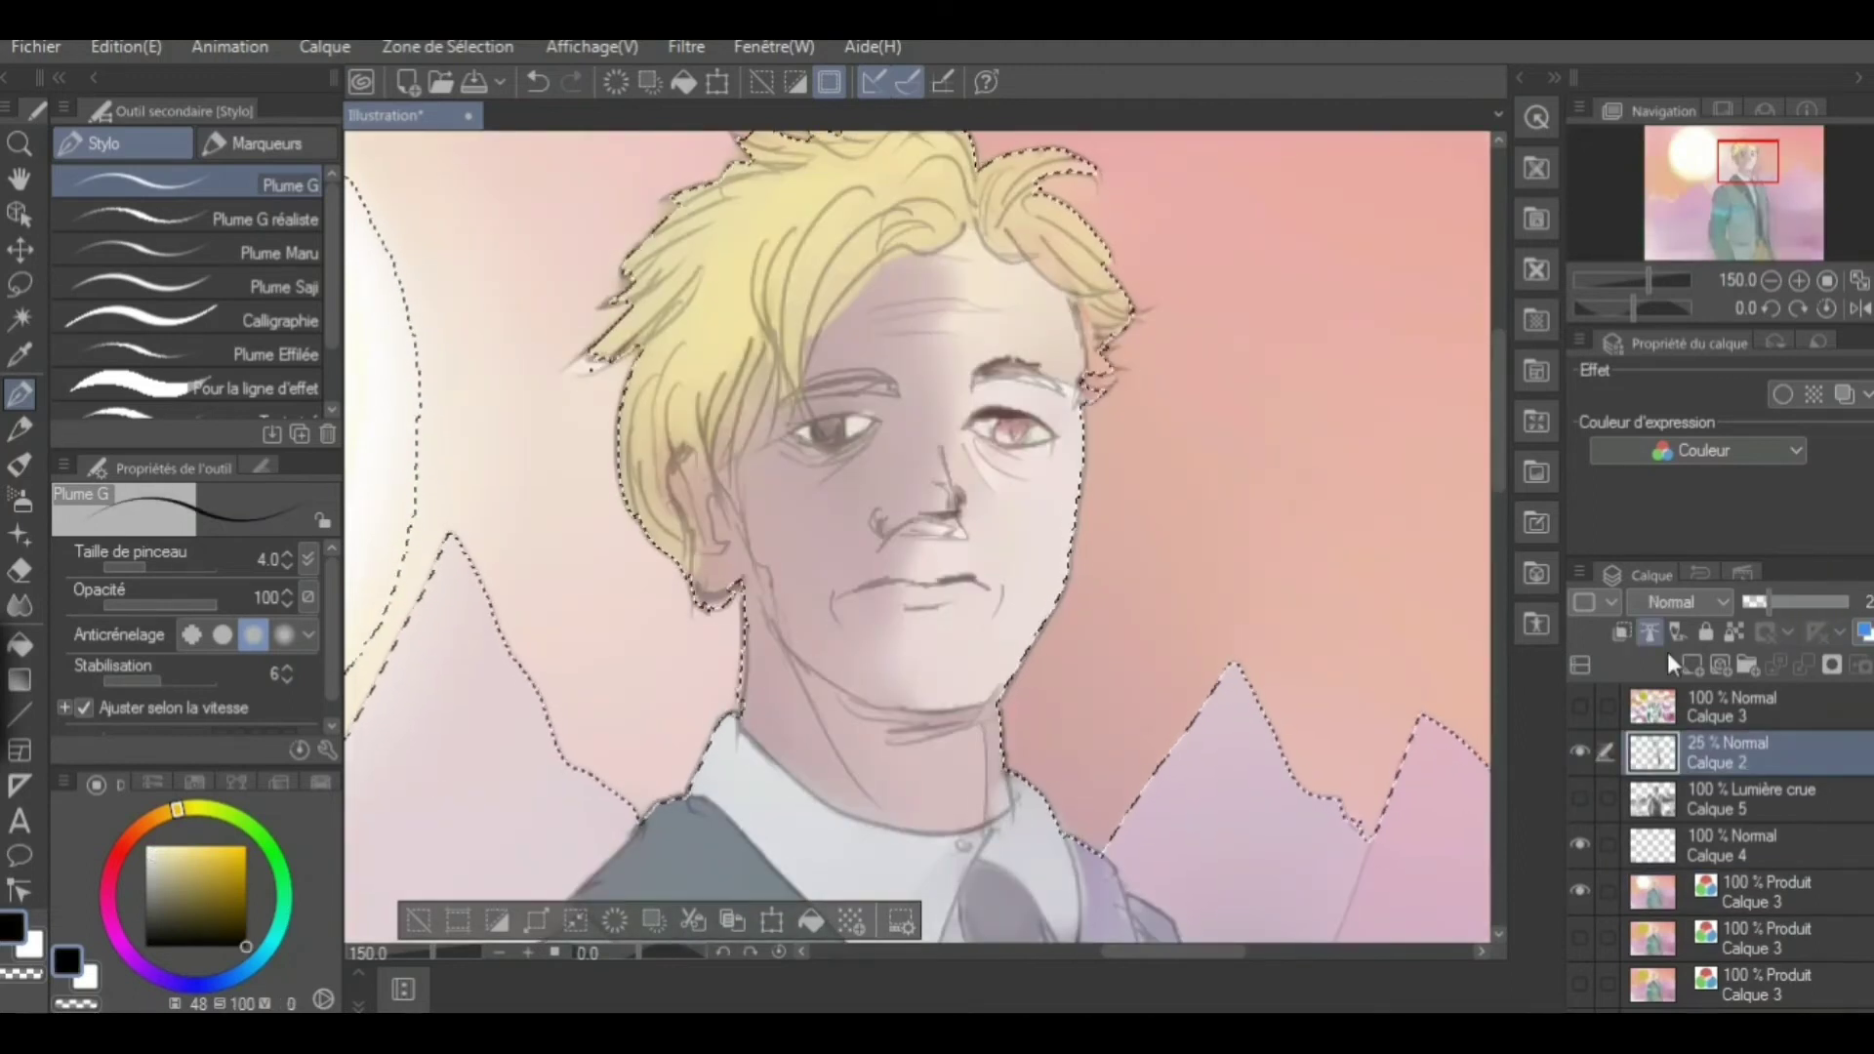
left_click(1688, 664)
Ink the man's nose, eyes and mouth in black on the new layer with Plume G at size 4
mouse_move(949, 434)
left_mouse_down()
mouse_move(937, 510)
mouse_move(913, 532)
left_mouse_up()
left_click_drag(961, 507, 942, 532)
left_click_drag(792, 437, 884, 429)
mouse_move(965, 430)
left_mouse_down()
mouse_move(1059, 435)
mouse_move(1015, 435)
left_mouse_up()
left_click_drag(824, 420, 840, 435)
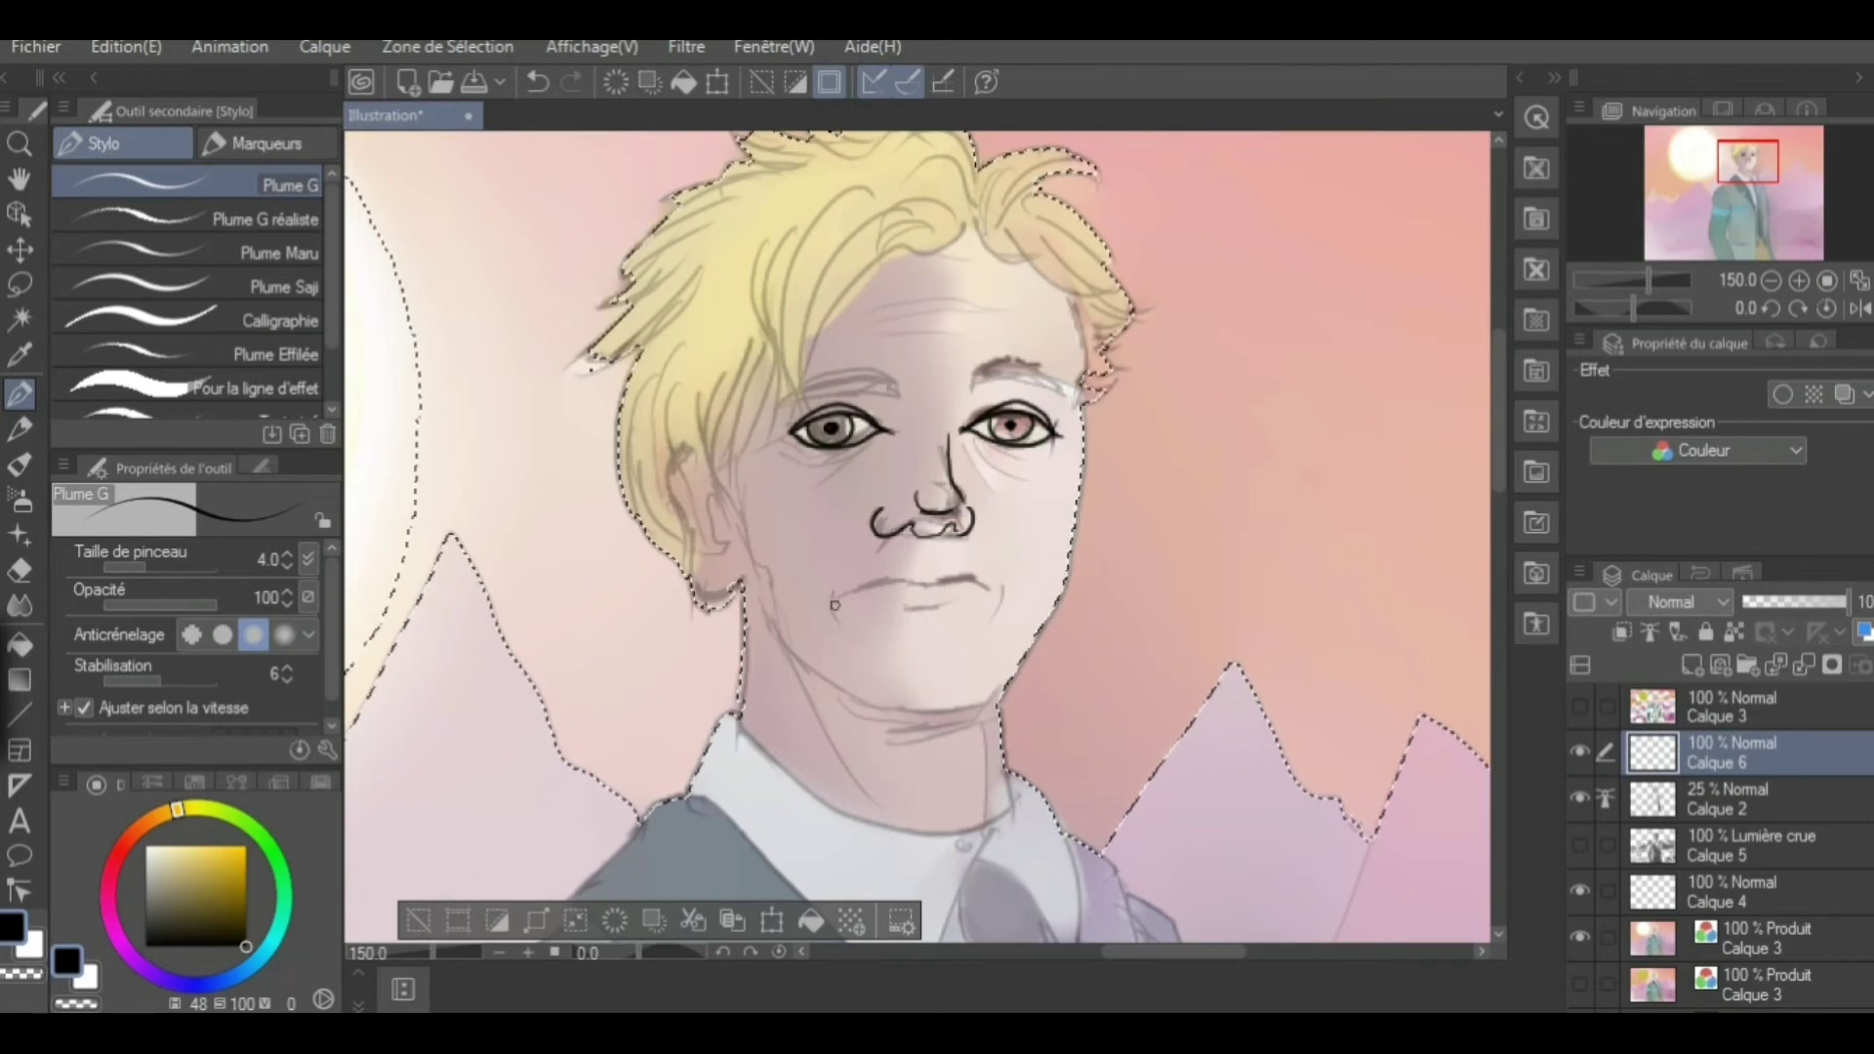
left_click_drag(835, 591, 1005, 596)
left_click_drag(834, 598, 837, 620)
left_click_drag(906, 607, 949, 606)
Ink the face outline, front hair strands, ear, jaw, side of the neck and eyebrows over the faded sketch
left_click_drag(1074, 302, 1015, 625)
mouse_move(810, 347)
left_mouse_down()
mouse_move(967, 226)
mouse_move(811, 371)
left_mouse_up()
left_click_drag(878, 195, 752, 449)
left_click_drag(742, 380, 727, 513)
mouse_move(1000, 695)
left_mouse_down()
mouse_move(912, 703)
mouse_move(752, 605)
left_mouse_up()
left_click_drag(747, 723, 741, 552)
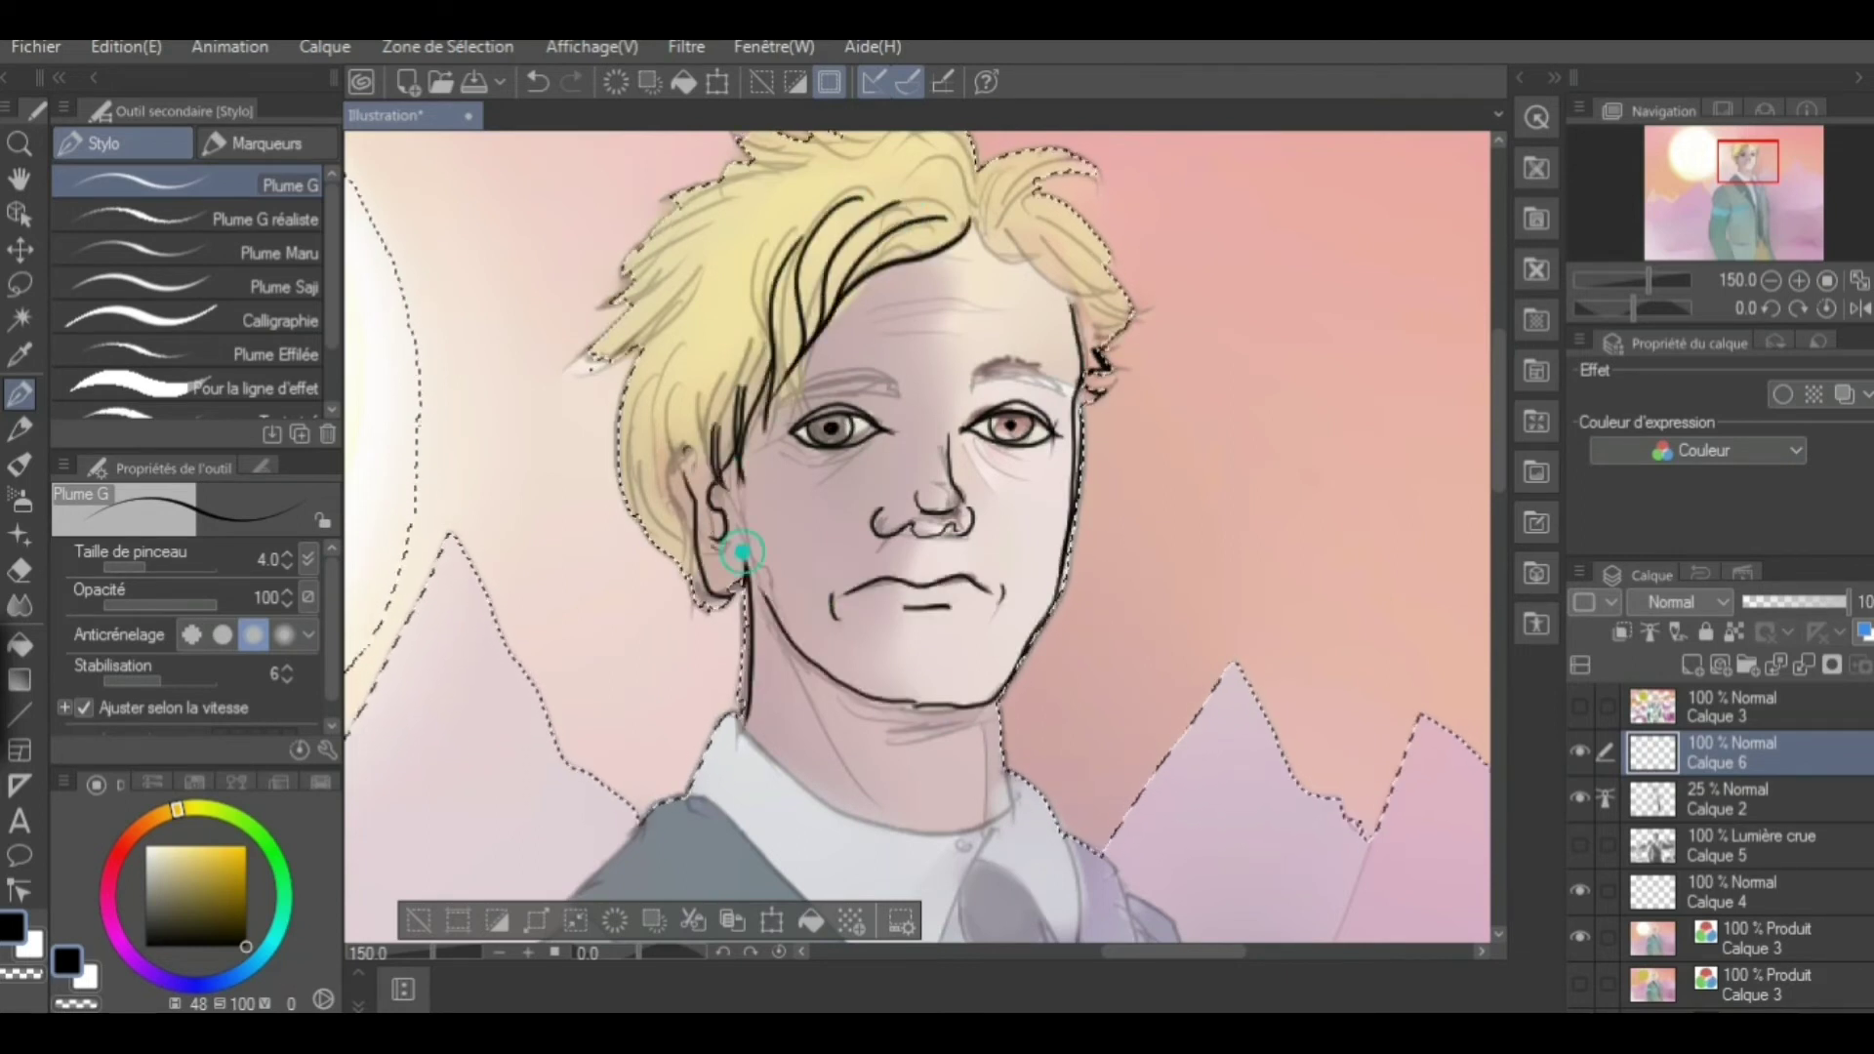
left_click_drag(791, 388, 1035, 373)
Ink the hair's spiky outline and its inner strands with Plume G
left_click_drag(1201, 406, 1174, 576)
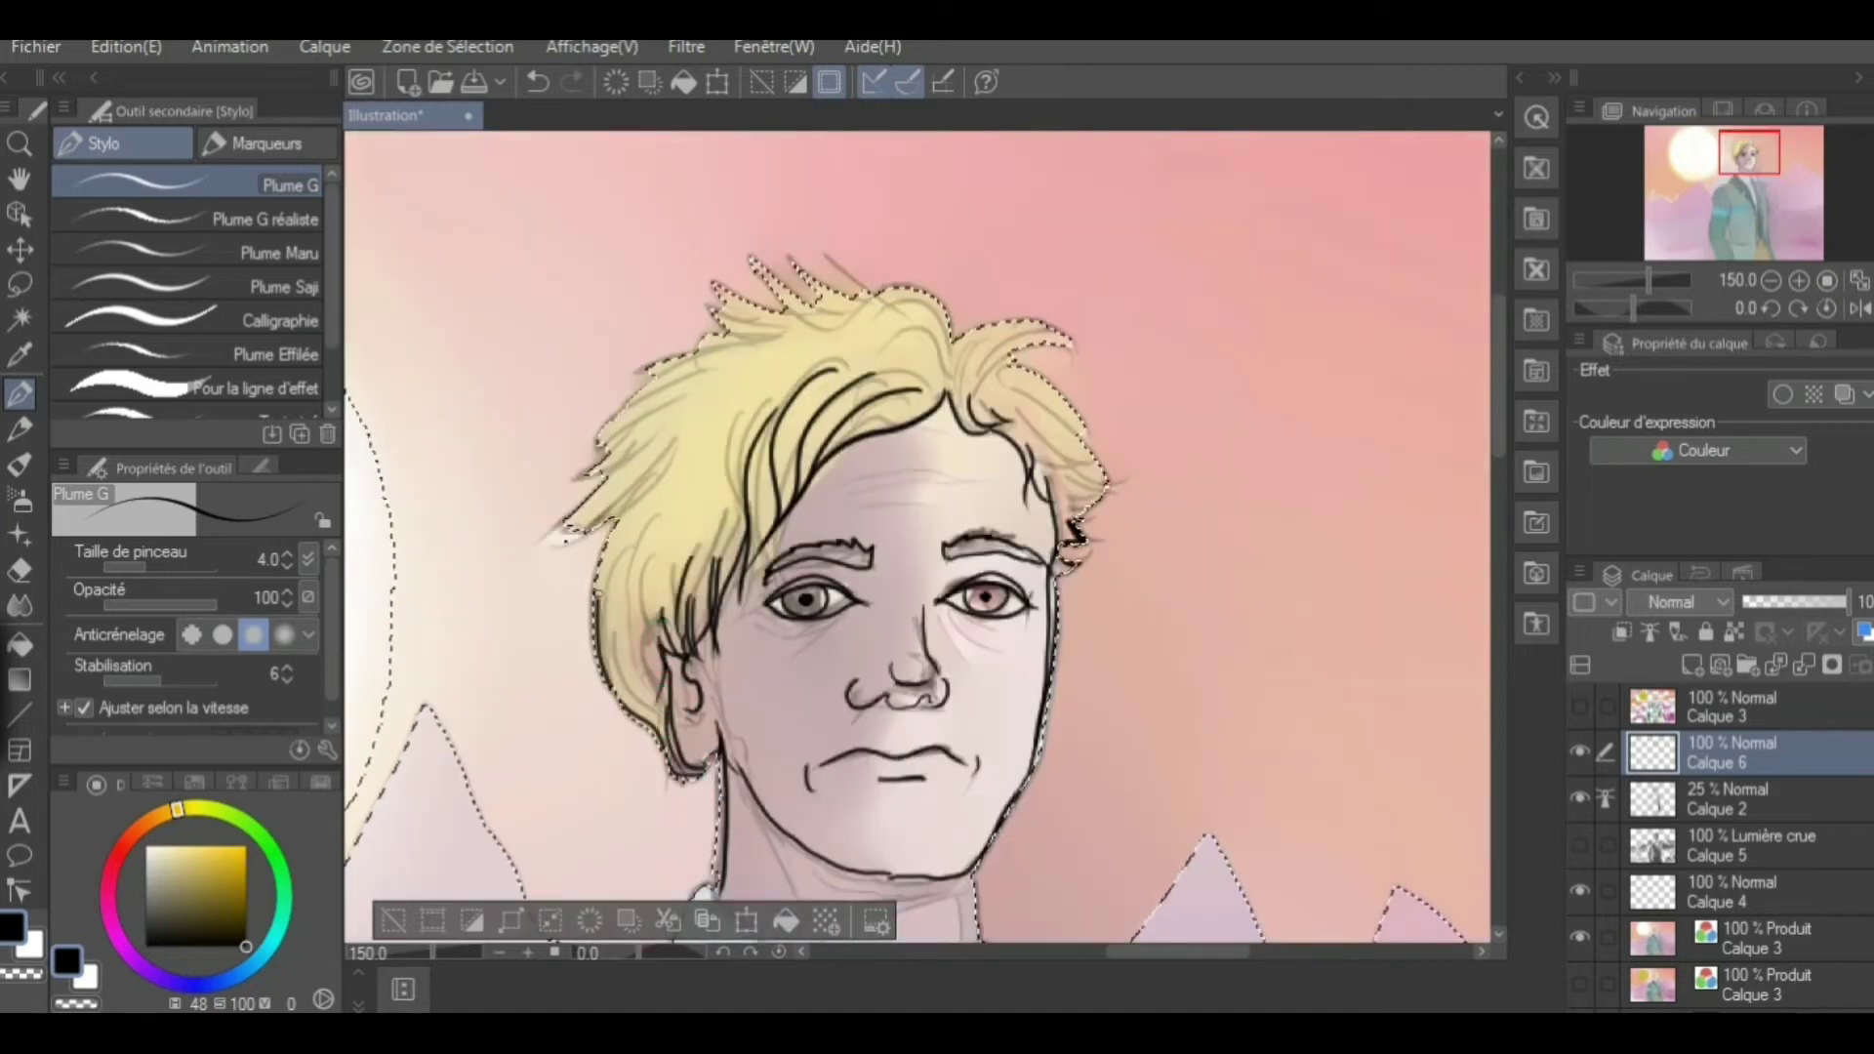
left_click_drag(825, 293, 601, 444)
left_click_drag(752, 259, 834, 304)
mouse_move(808, 348)
left_mouse_down()
mouse_move(879, 324)
mouse_move(1071, 341)
left_mouse_up()
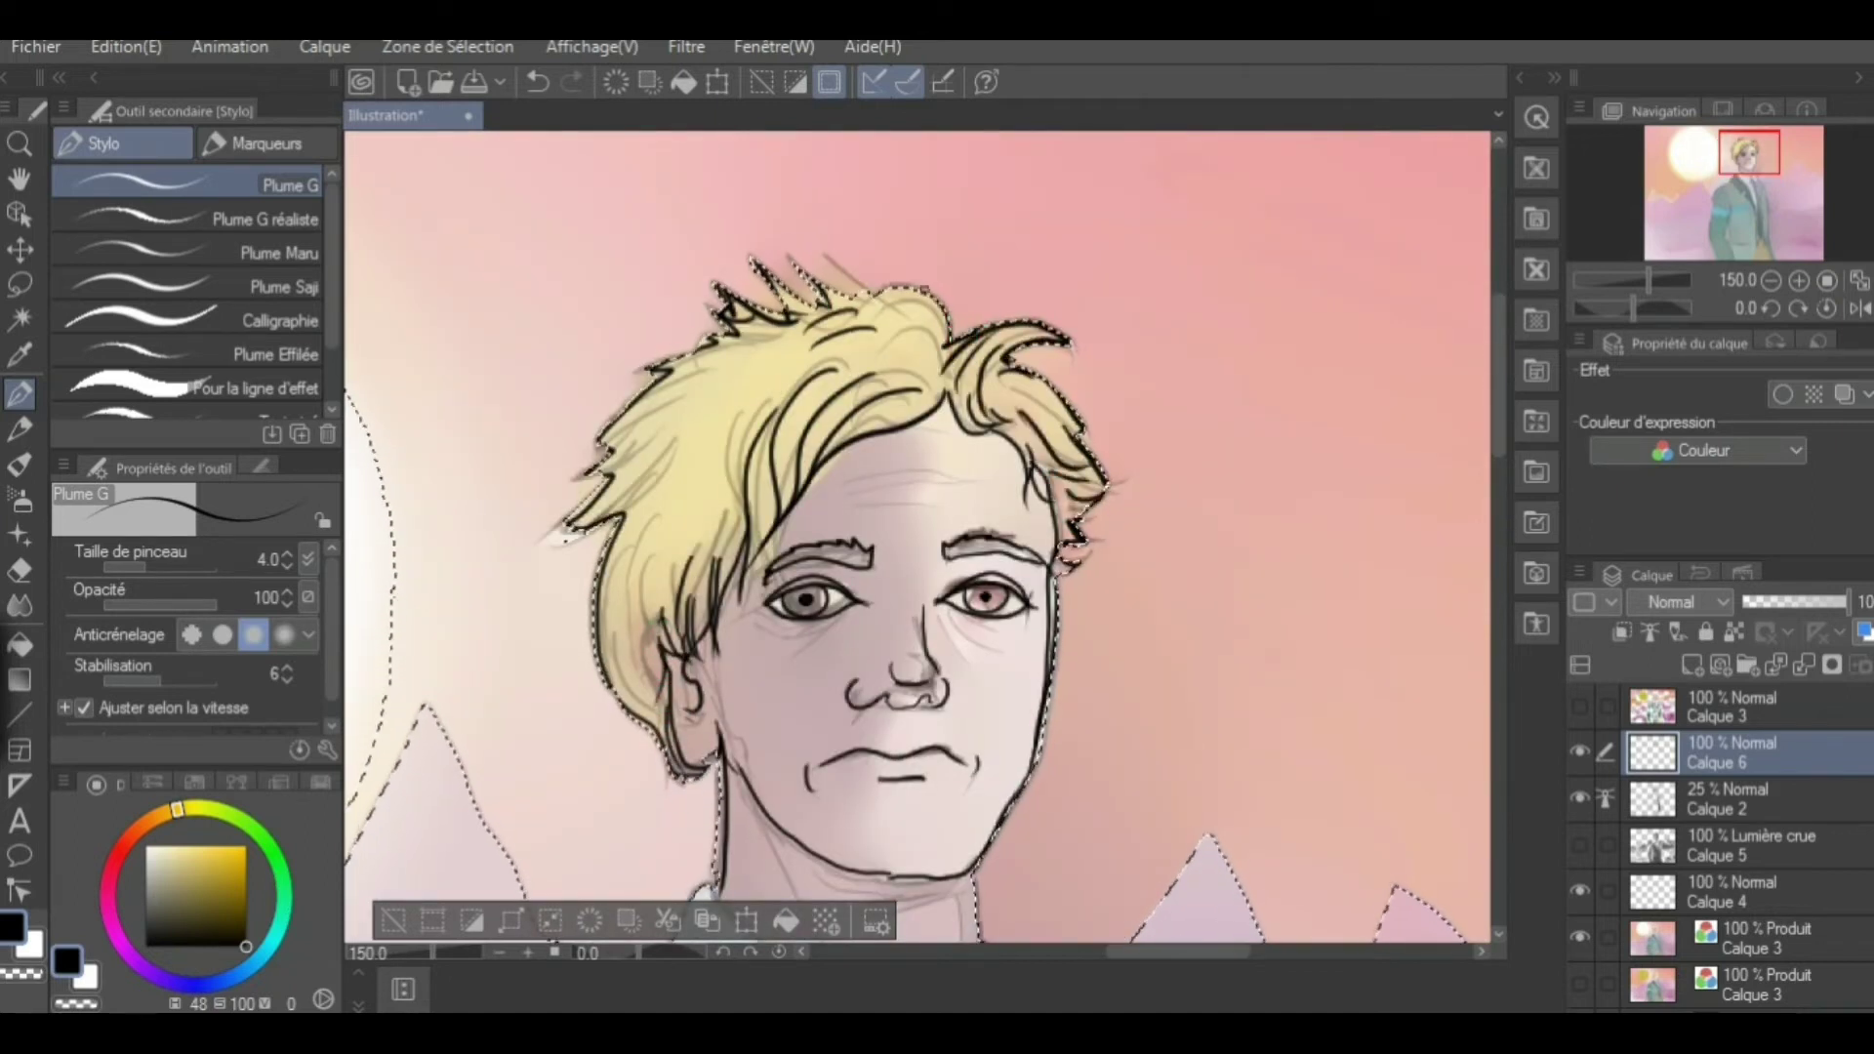
left_click_drag(751, 259, 788, 320)
mouse_move(793, 261)
left_mouse_down()
mouse_move(869, 296)
mouse_move(813, 310)
left_mouse_up()
left_click(20, 571)
left_click(19, 394)
left_click_drag(714, 405, 649, 451)
left_click_drag(683, 466, 633, 585)
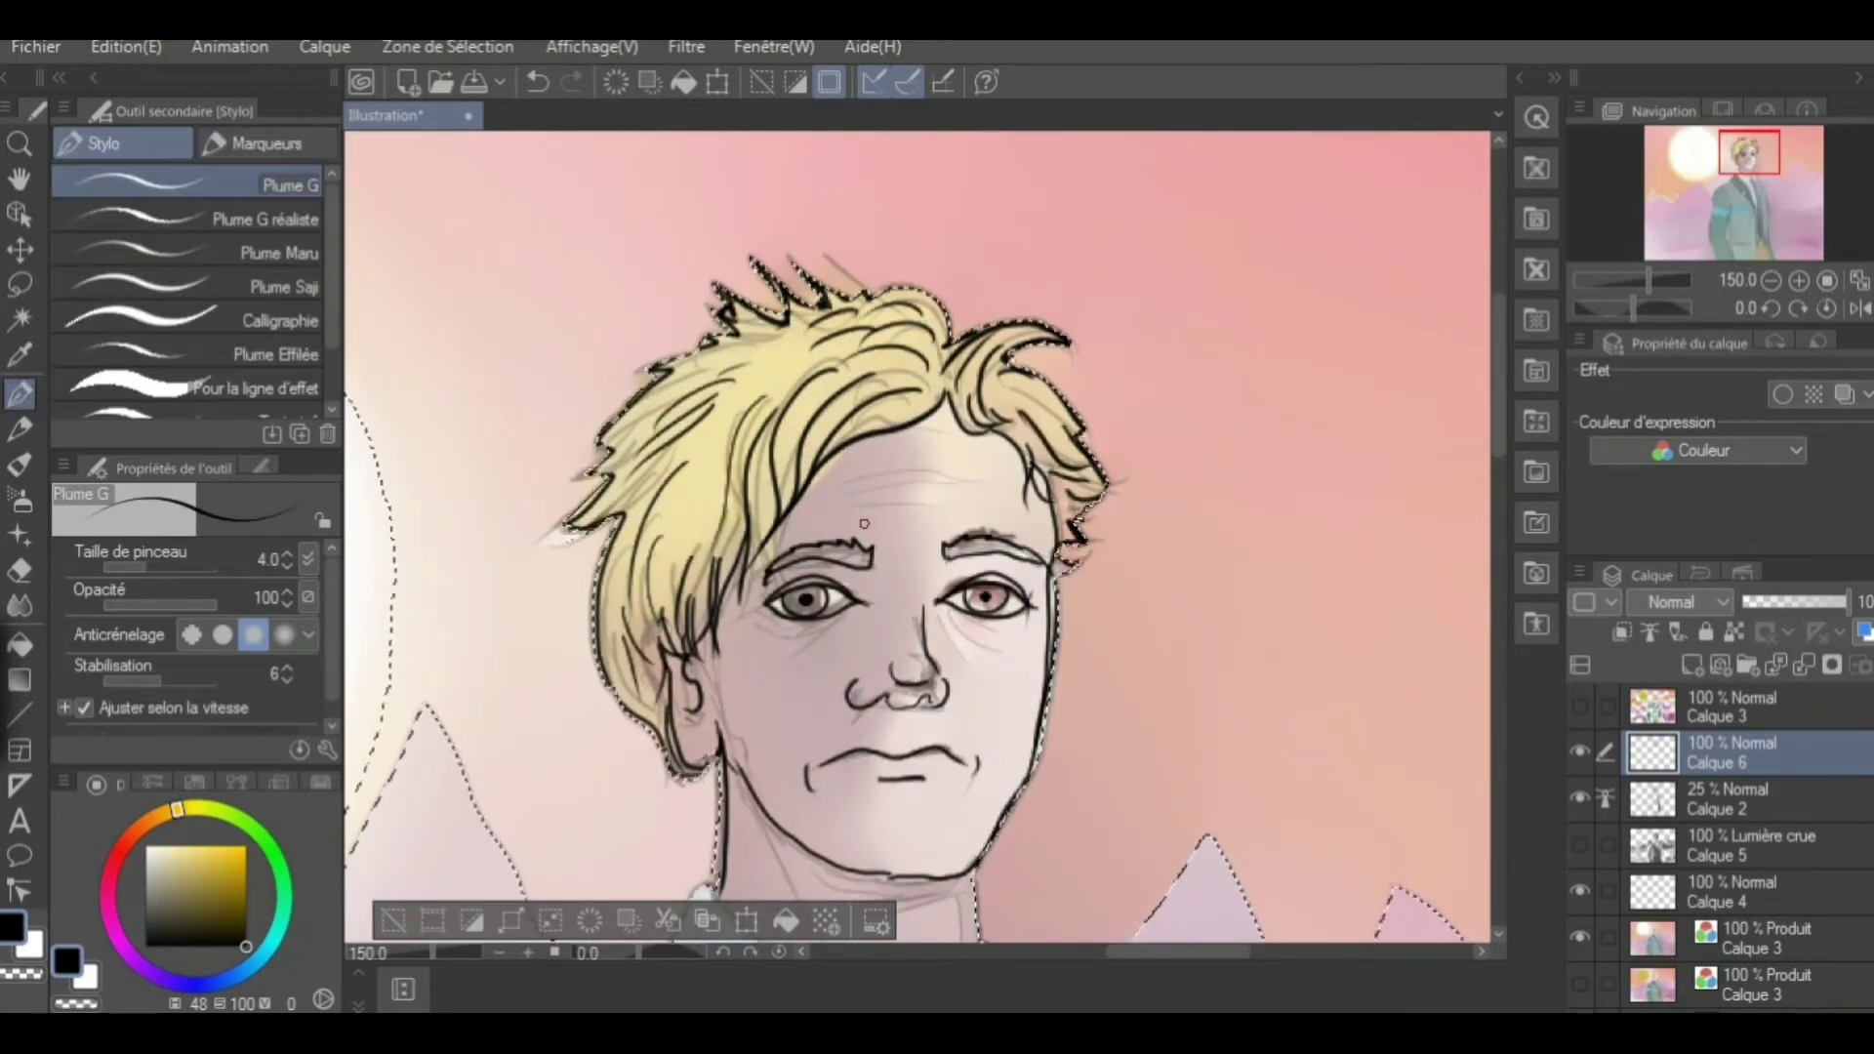
Ink the neckline, neck creases, shirt collar with its button, and the tie knot
left_click_drag(722, 903, 746, 586)
mouse_move(744, 586)
left_mouse_down()
mouse_move(796, 630)
mouse_move(1010, 656)
left_mouse_up()
left_click_drag(956, 691, 964, 718)
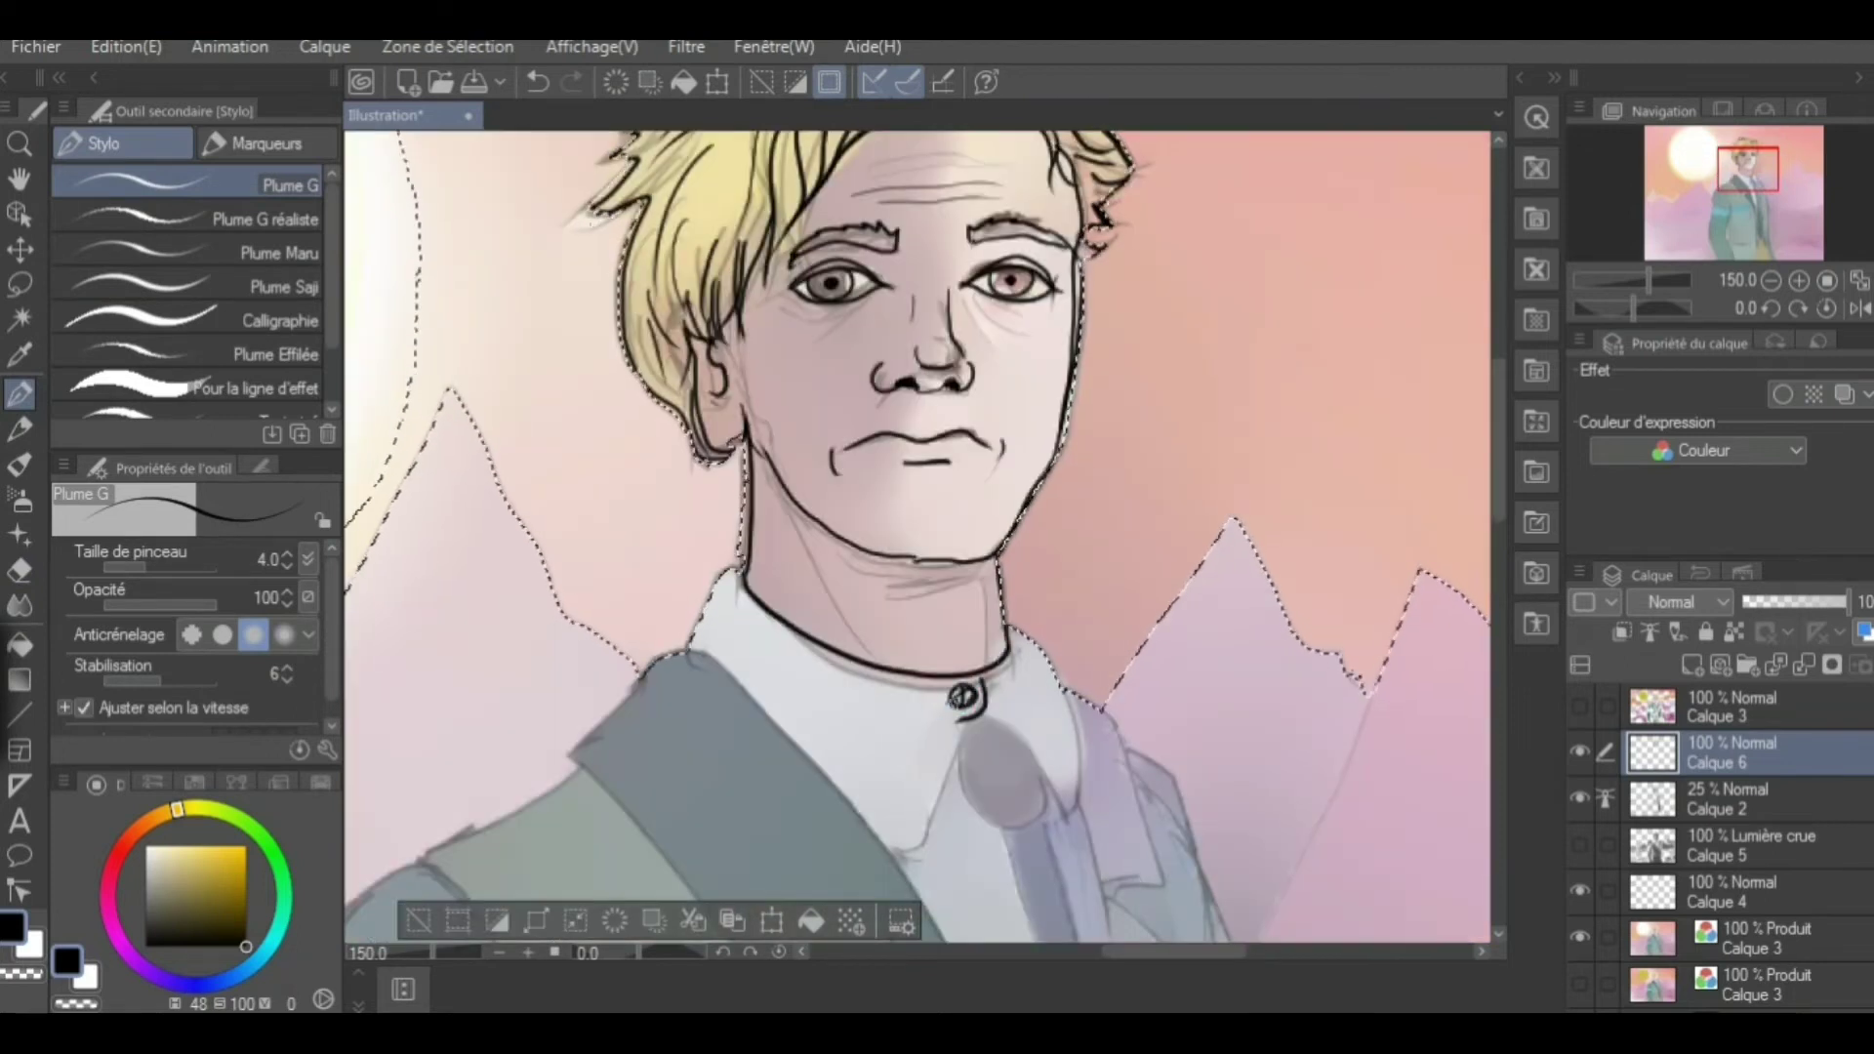
left_click_drag(739, 675, 955, 768)
left_click_drag(1014, 639, 1078, 810)
left_click_drag(964, 724, 1059, 792)
mouse_move(800, 512)
left_mouse_down()
mouse_move(859, 652)
mouse_move(952, 665)
left_mouse_up()
Clear the selection around the landscape and the man
scroll(965, 557, "down", 5)
left_click(19, 284)
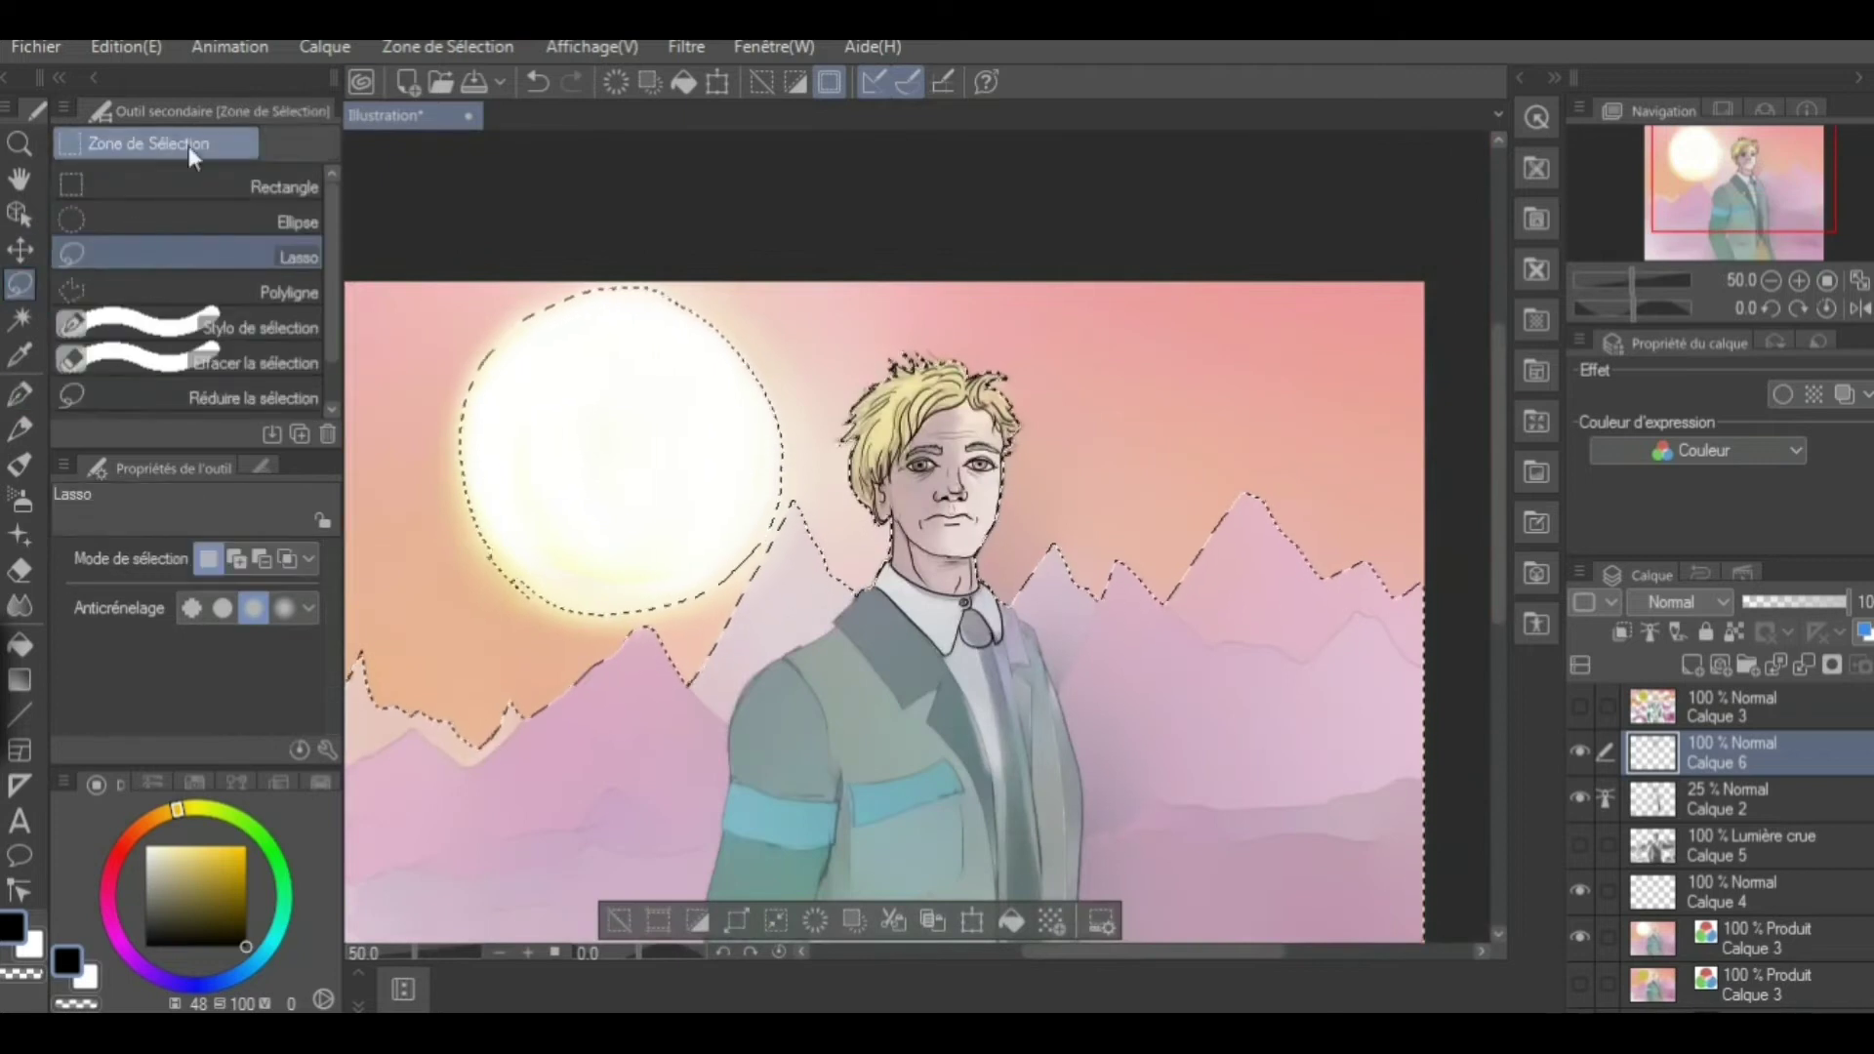
left_click(308, 558)
left_click(138, 601)
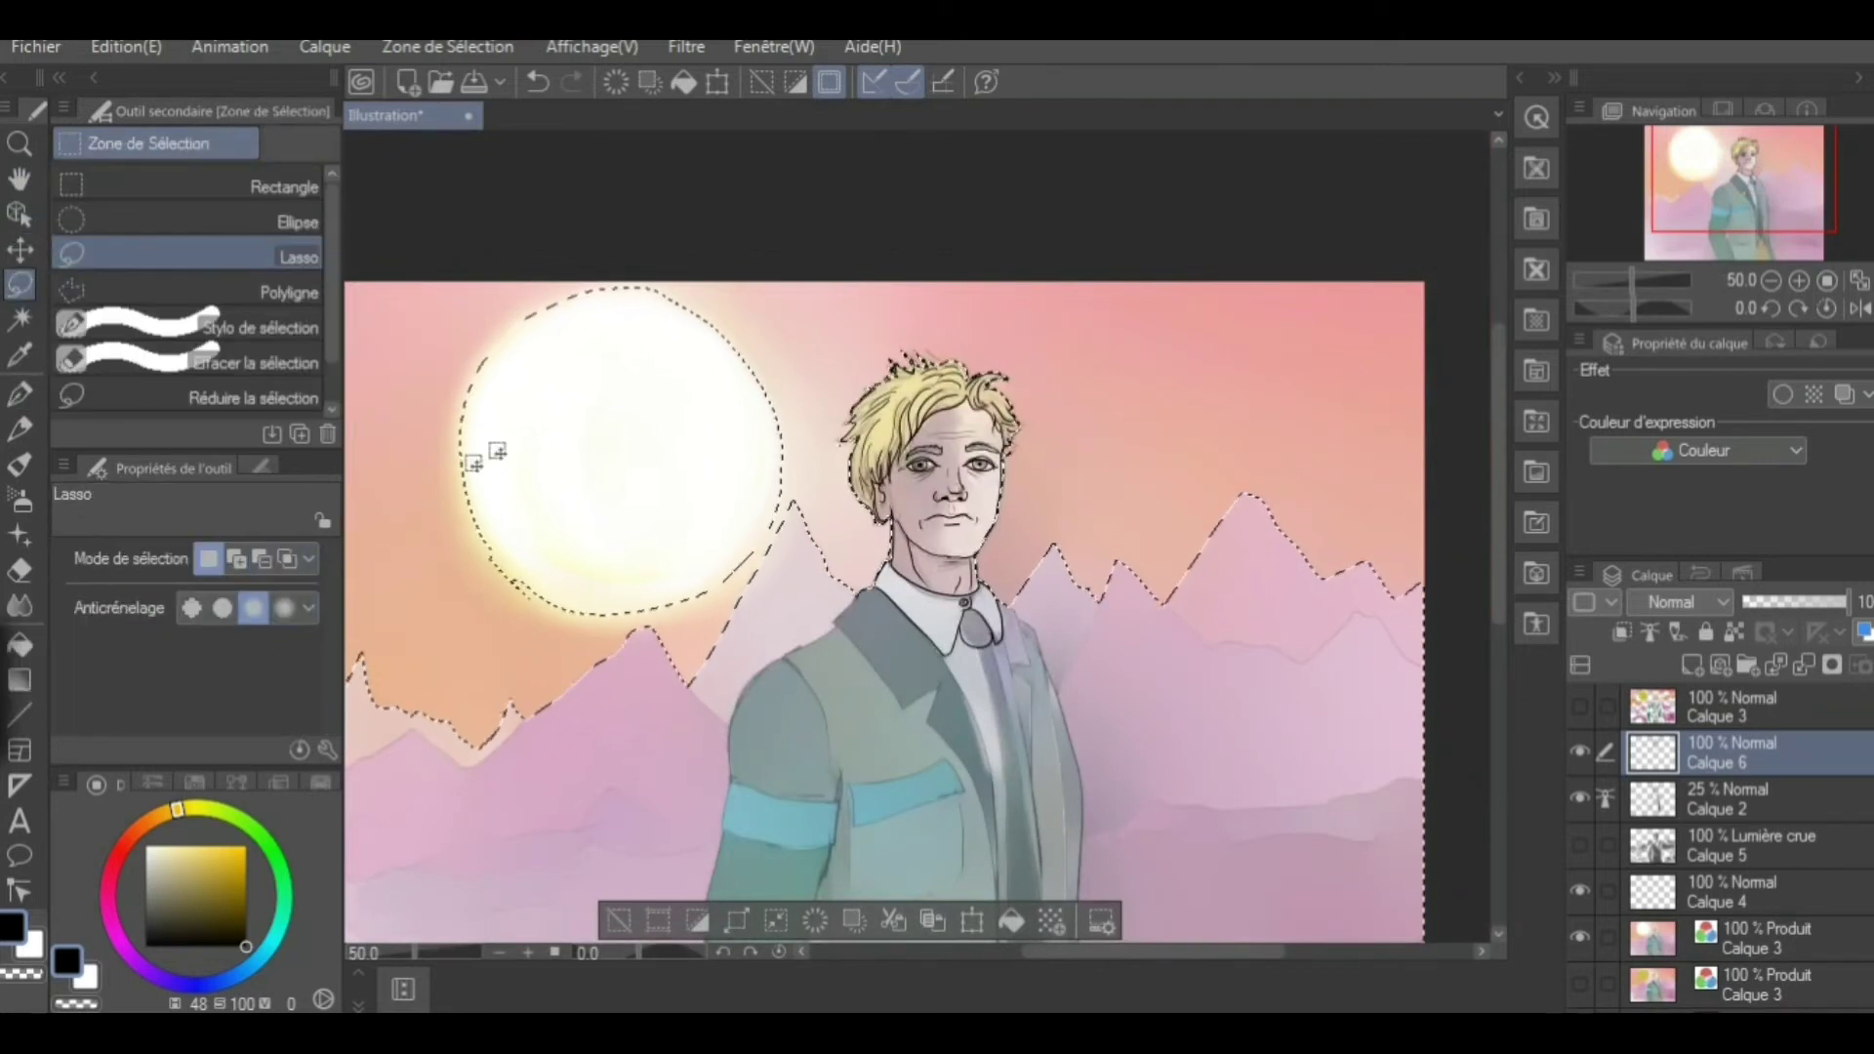
key("ctrl+d")
Ink the tie's outline, the belt and its round buckle with Plume G
left_click_drag(1235, 765, 1269, 609)
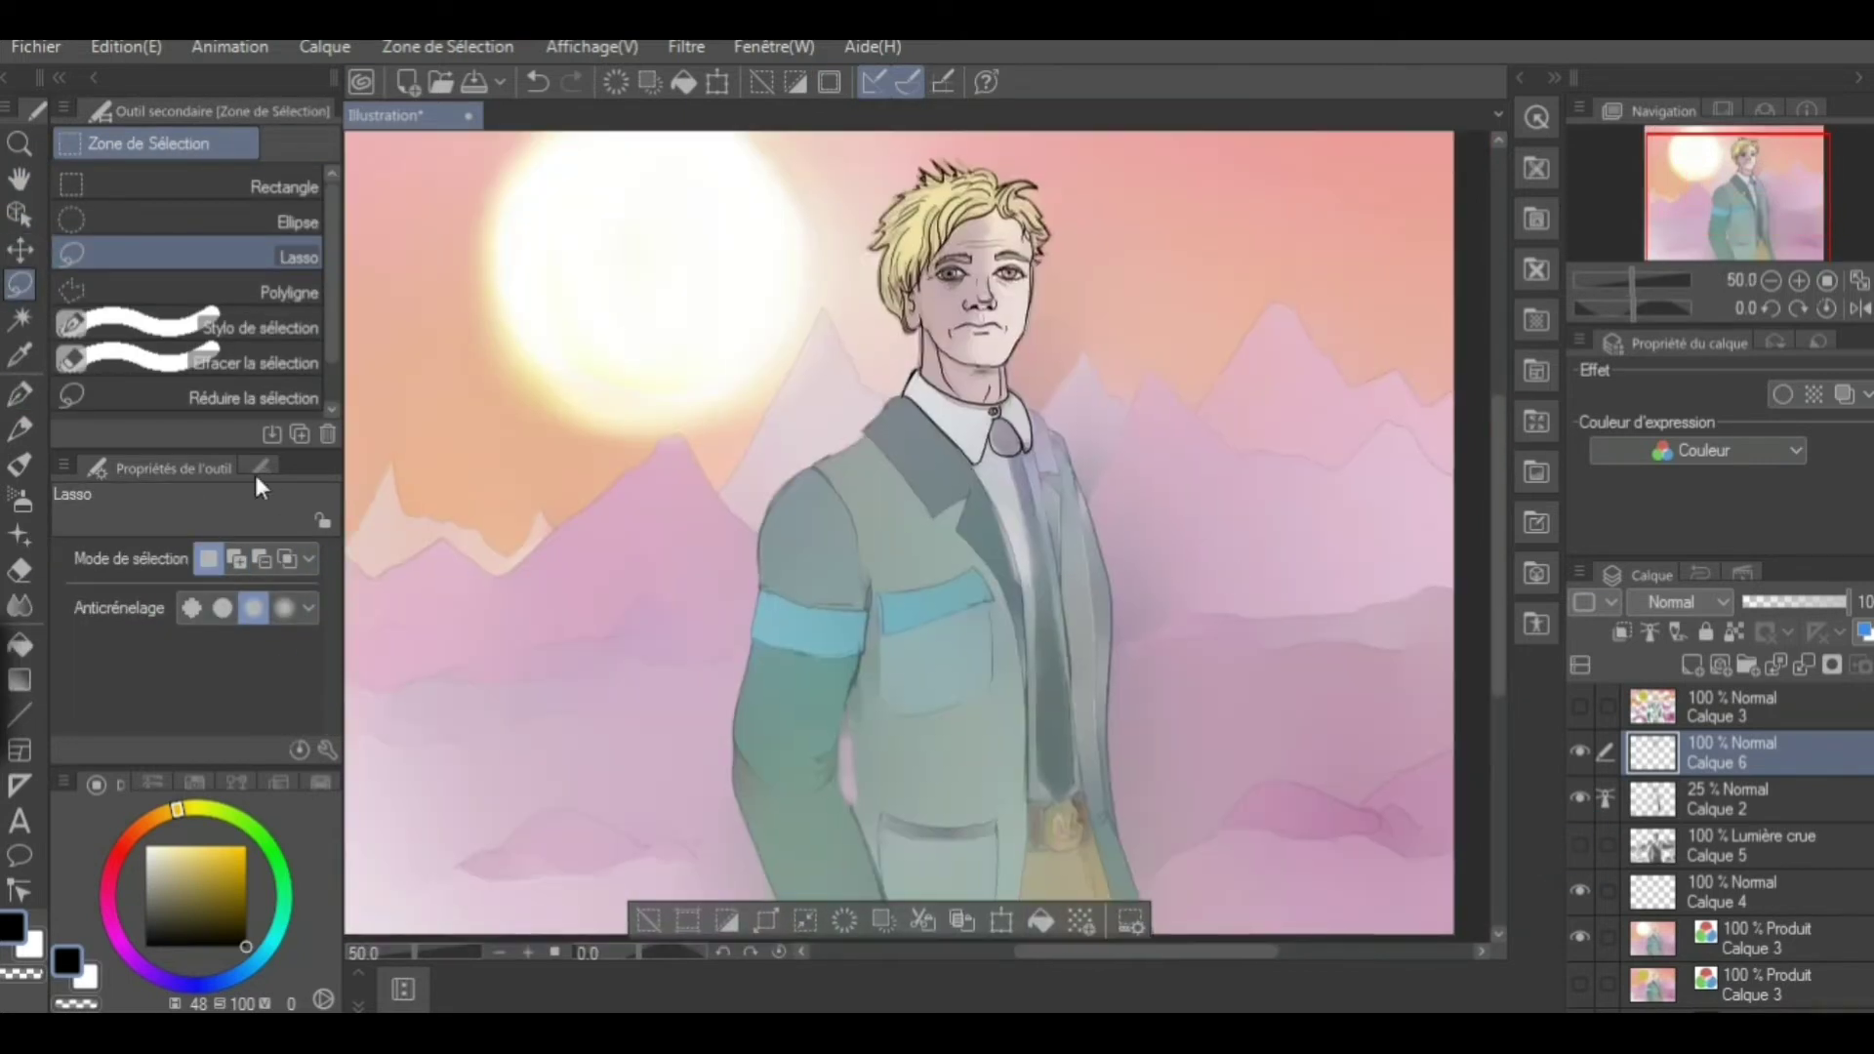
key("p")
scroll(1032, 512, "up", 3)
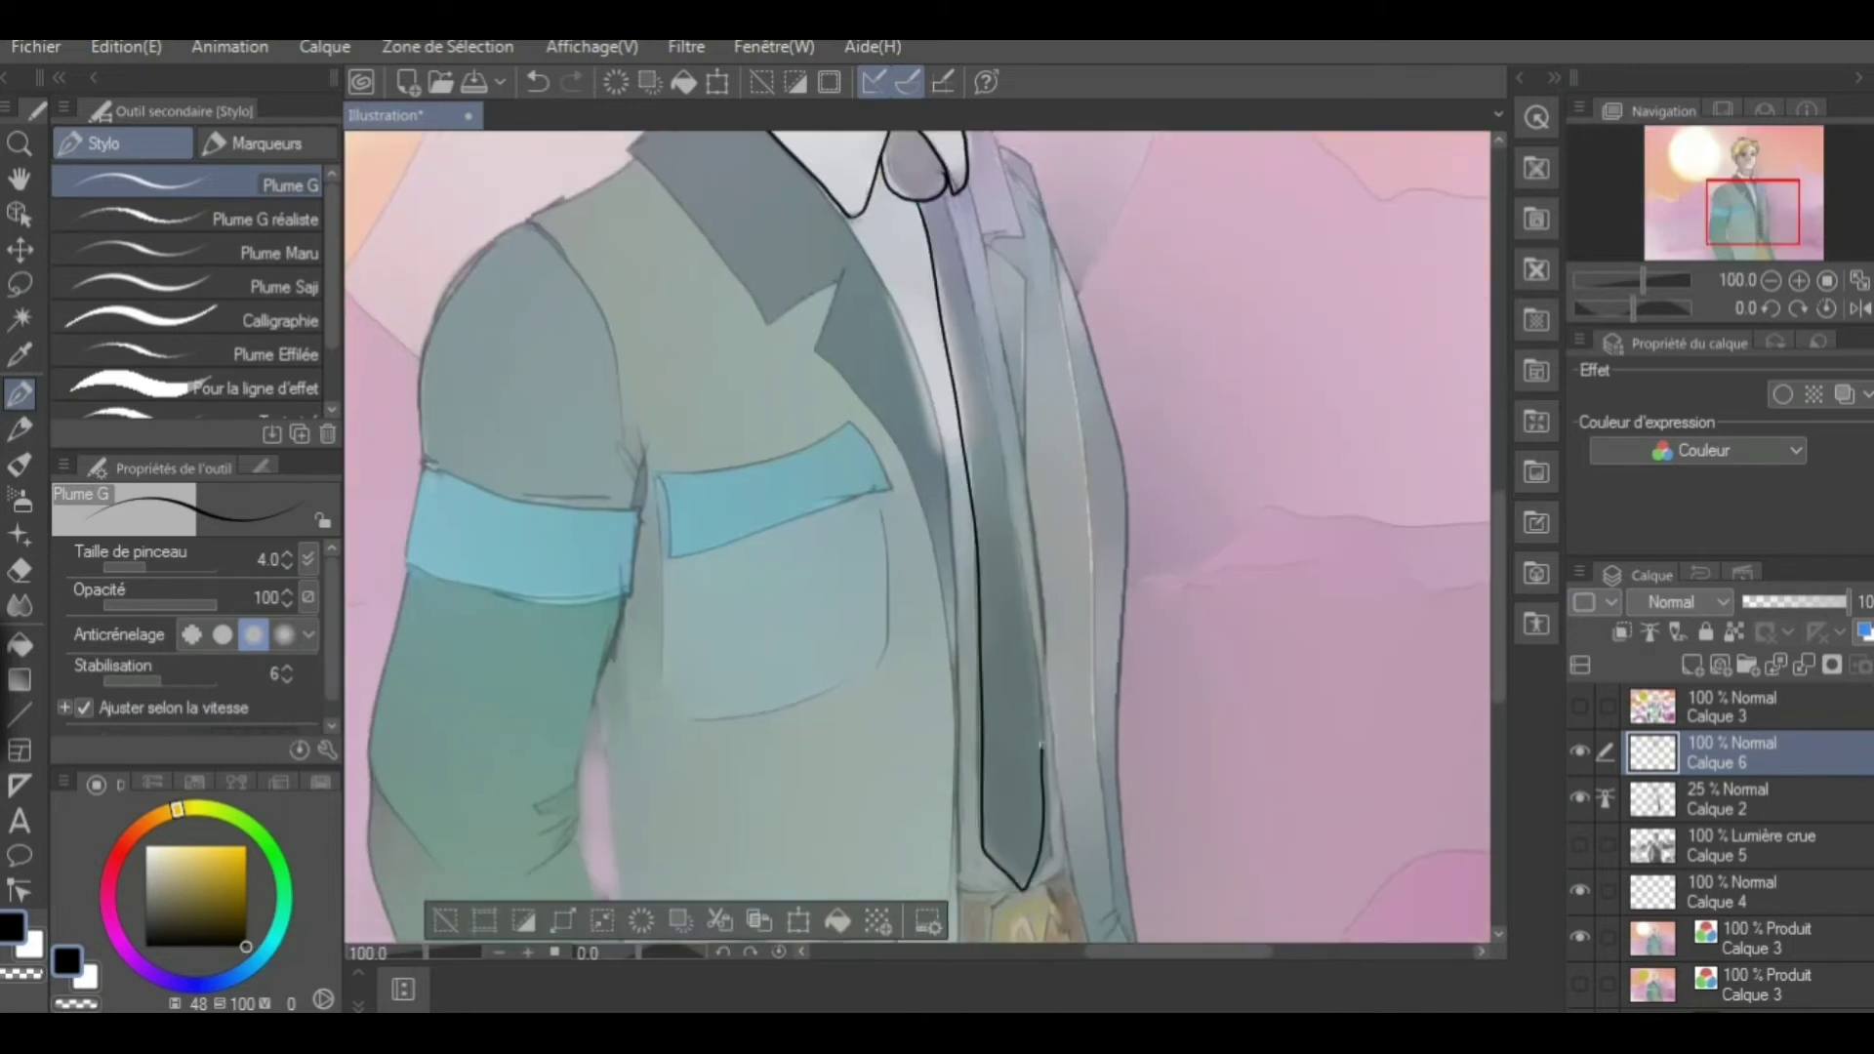
left_click_drag(1137, 626, 1225, 455)
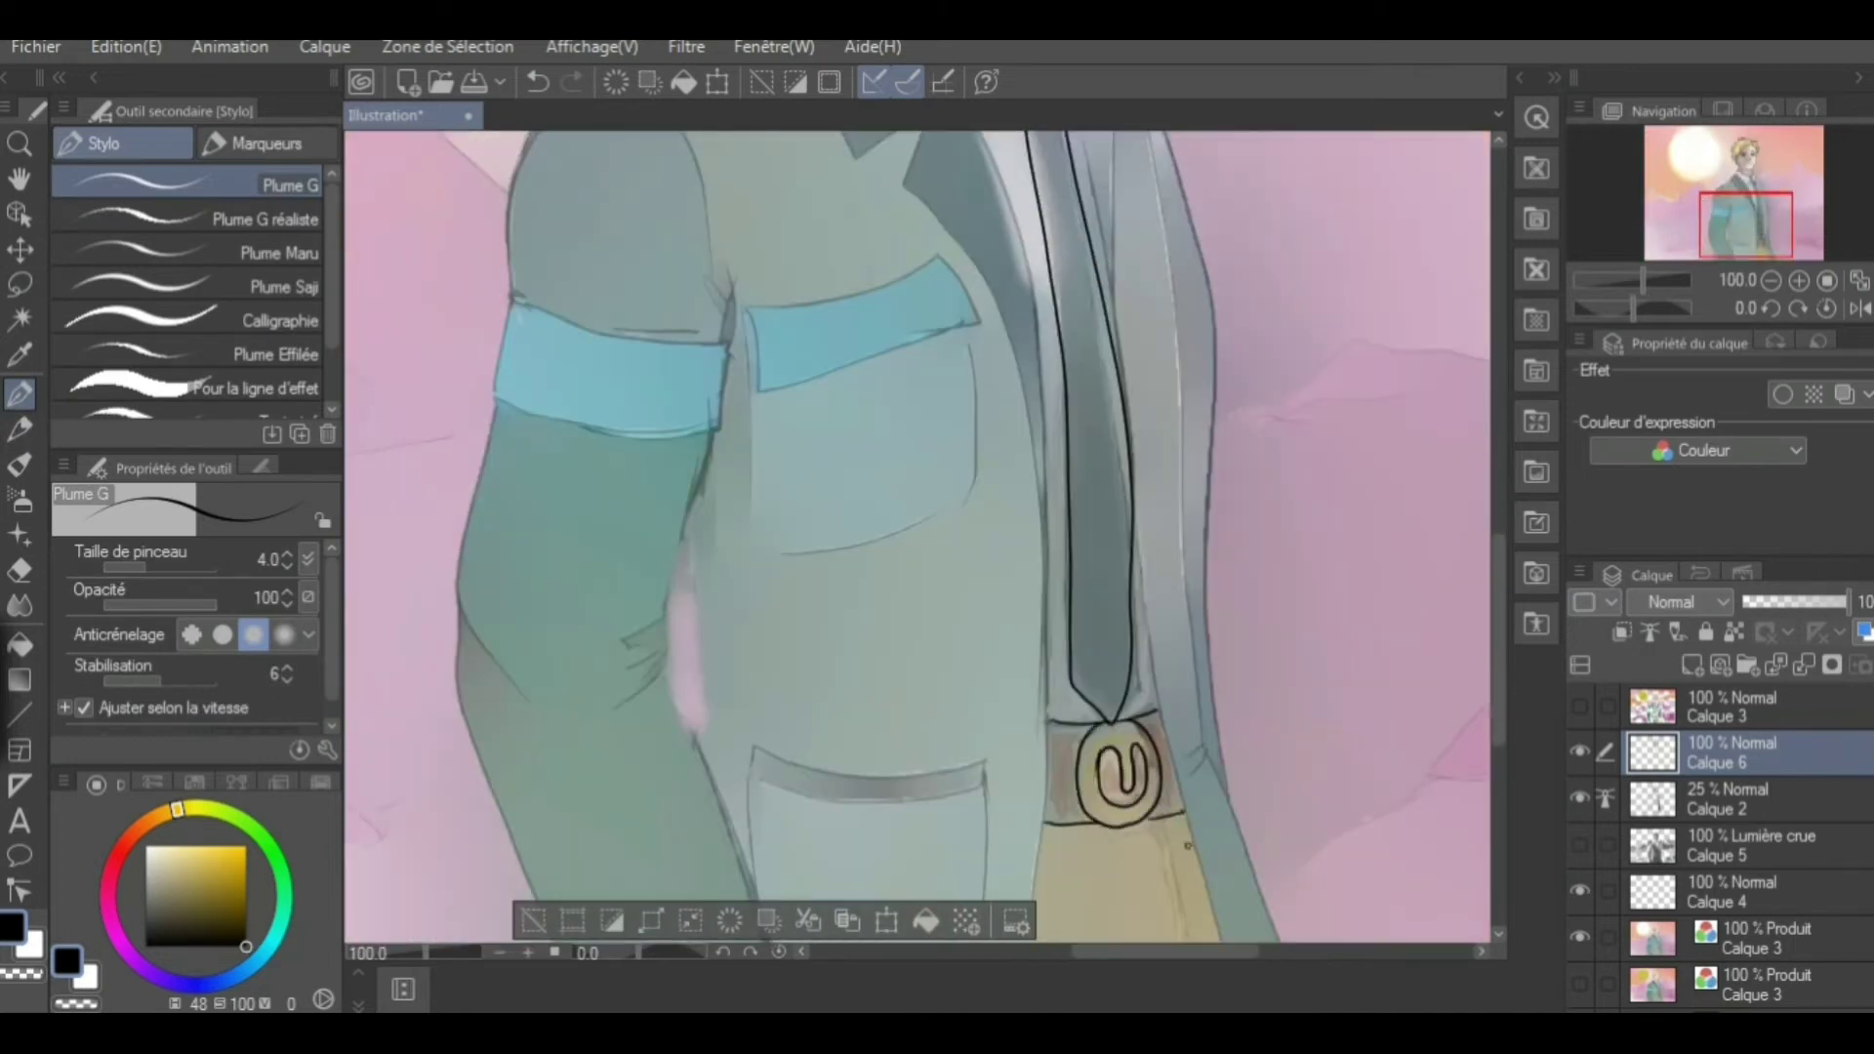
Ink the jacket's near lapel and front edge and the gap between the arm and torso
left_click_drag(879, 390, 732, 845)
key("ctrl+z")
left_click_drag(871, 724, 828, 441)
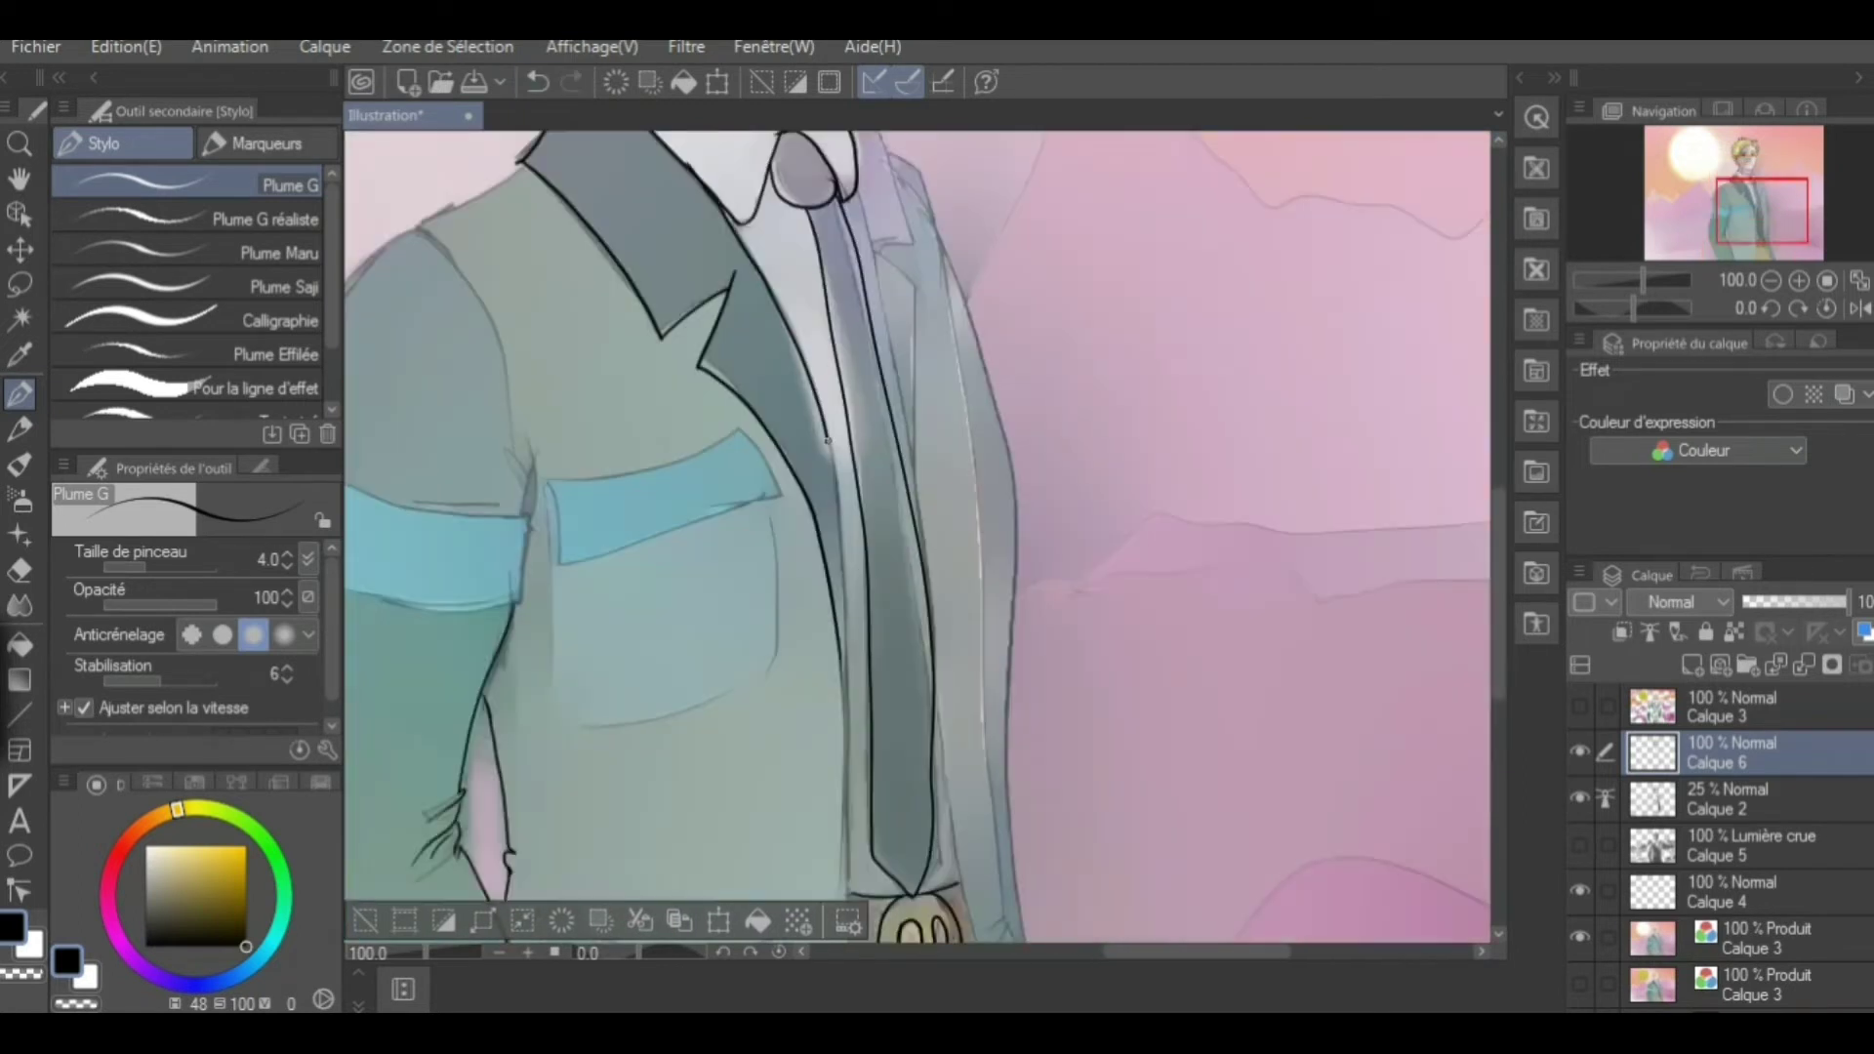
Ink the jacket's lower pocket and the chest pocket with its blue flap
left_click_drag(1025, 791, 1069, 410)
scroll(584, 446, "up", 5)
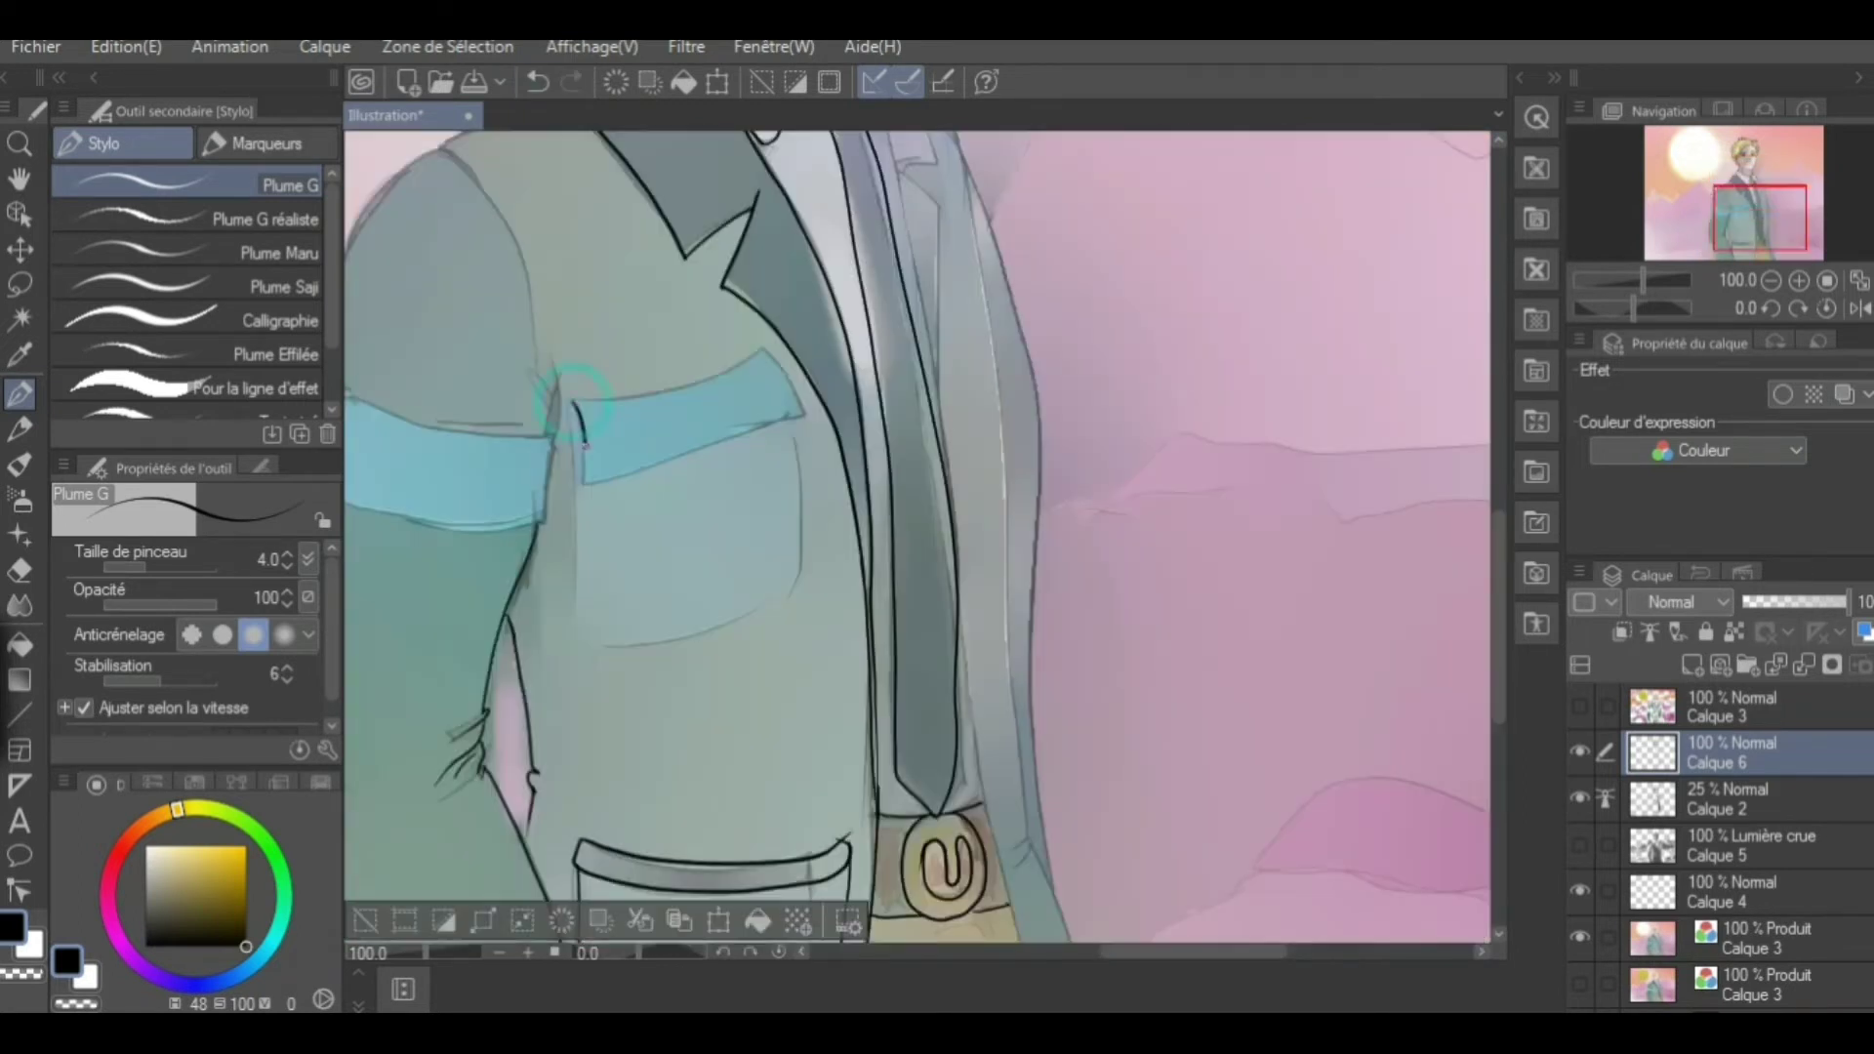
scroll(797, 544, "left", 5)
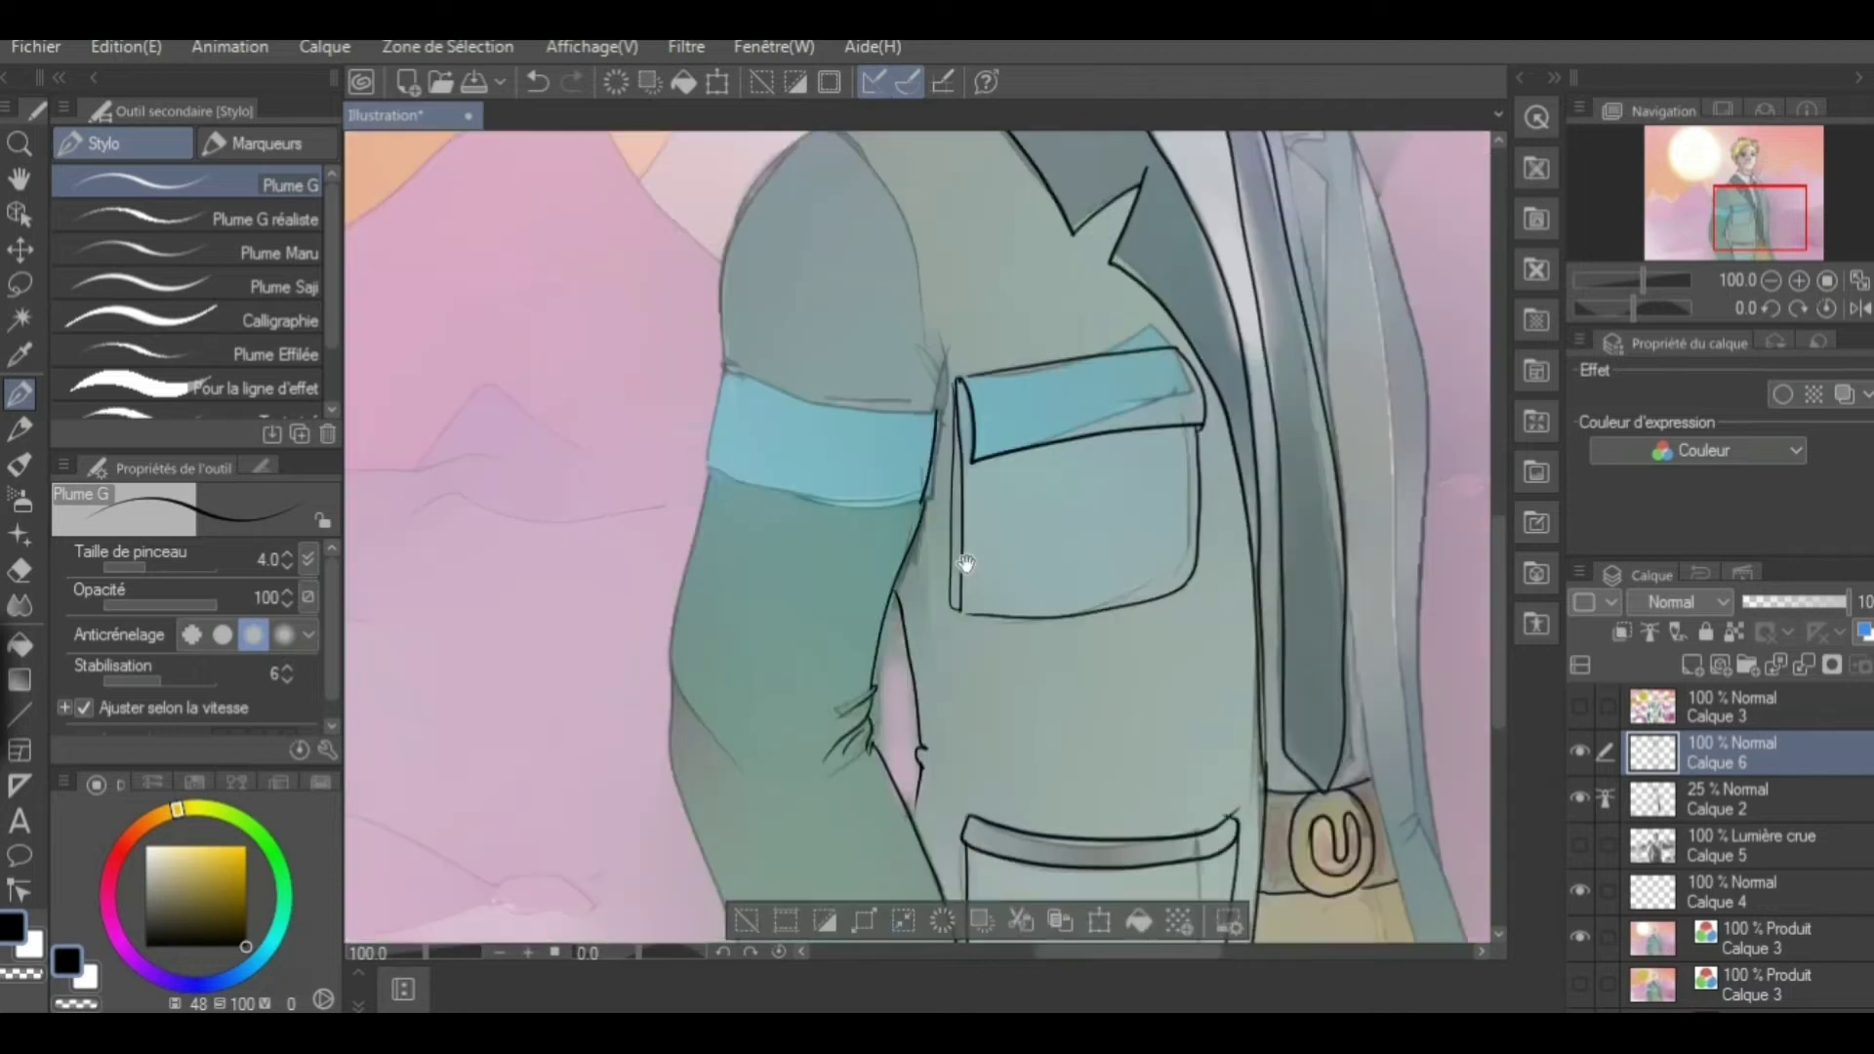
Ink the near shoulder, the sleeve and the blue armband
scroll(706, 542, "right", 3)
scroll(706, 542, "up", 4)
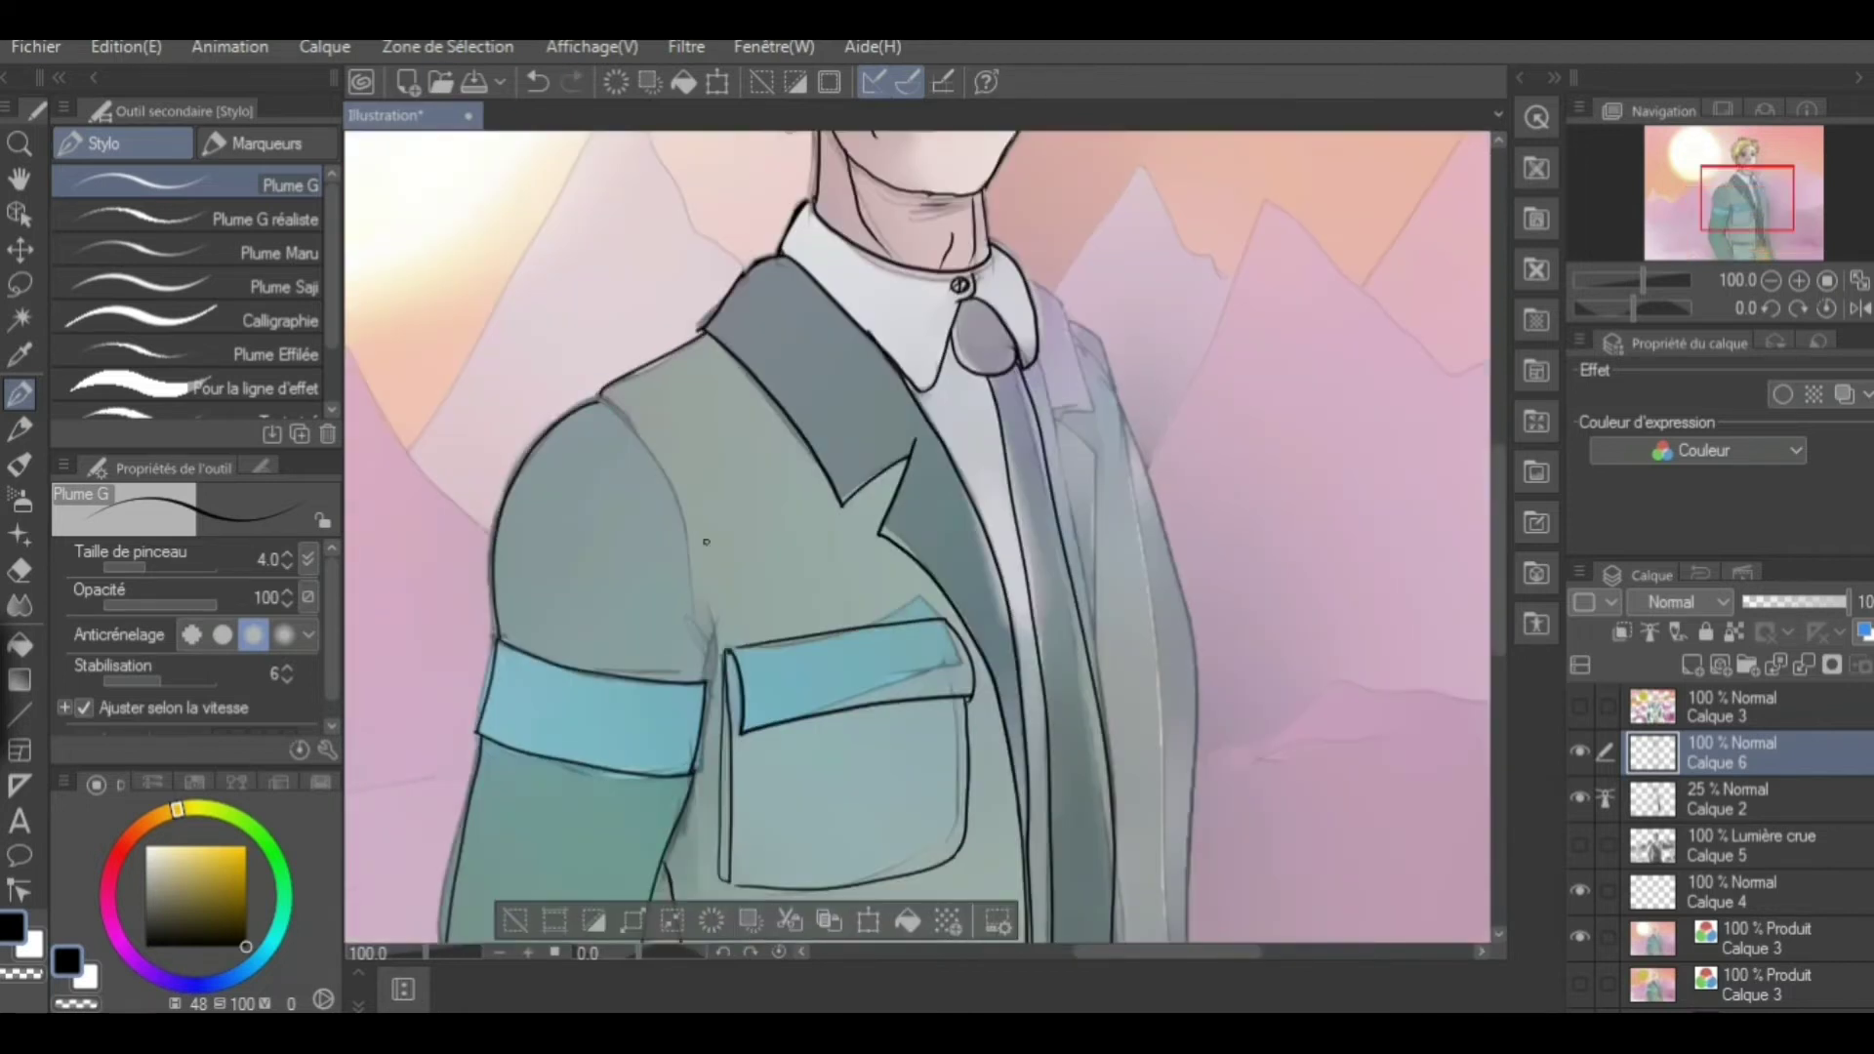
Ink the far lapel and the far side of the jacket down to the hem
scroll(698, 683, "right", 4)
scroll(698, 684, "up", 2)
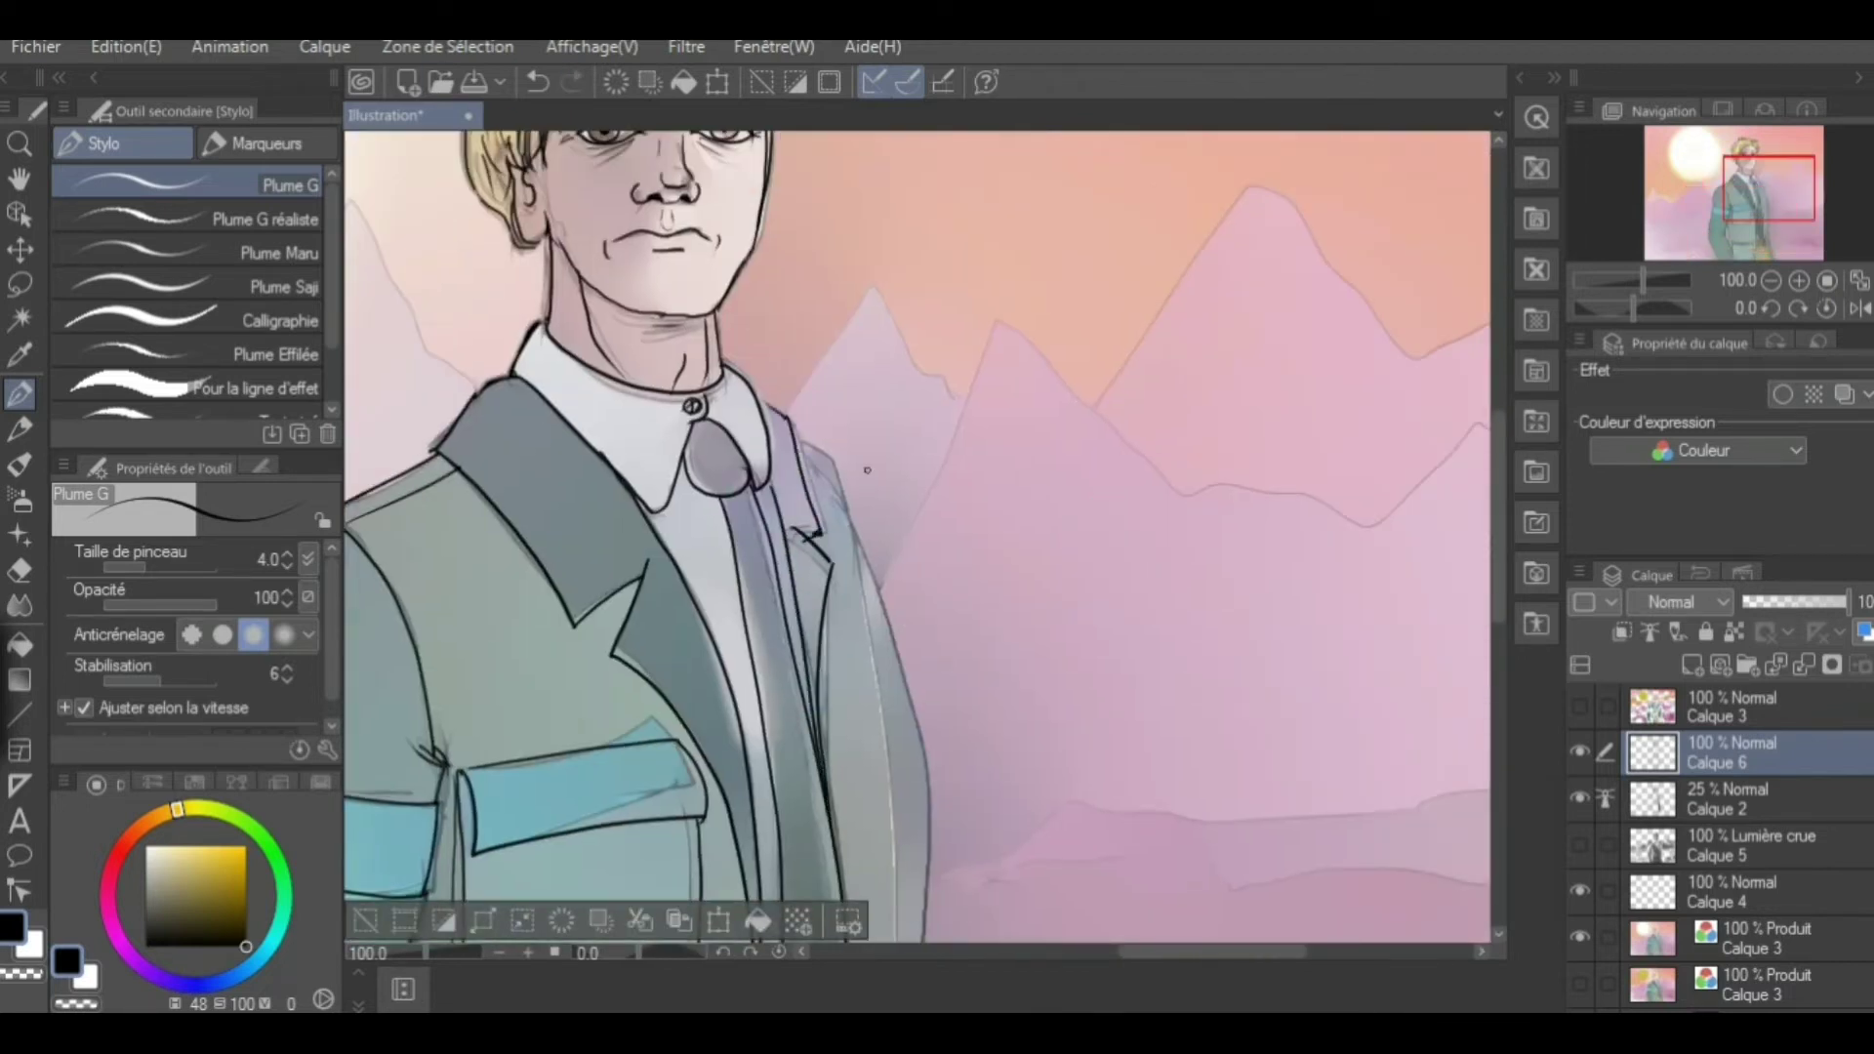
scroll(996, 667, "down", 5)
left_click_drag(854, 550, 893, 937)
key("ctrl+minus")
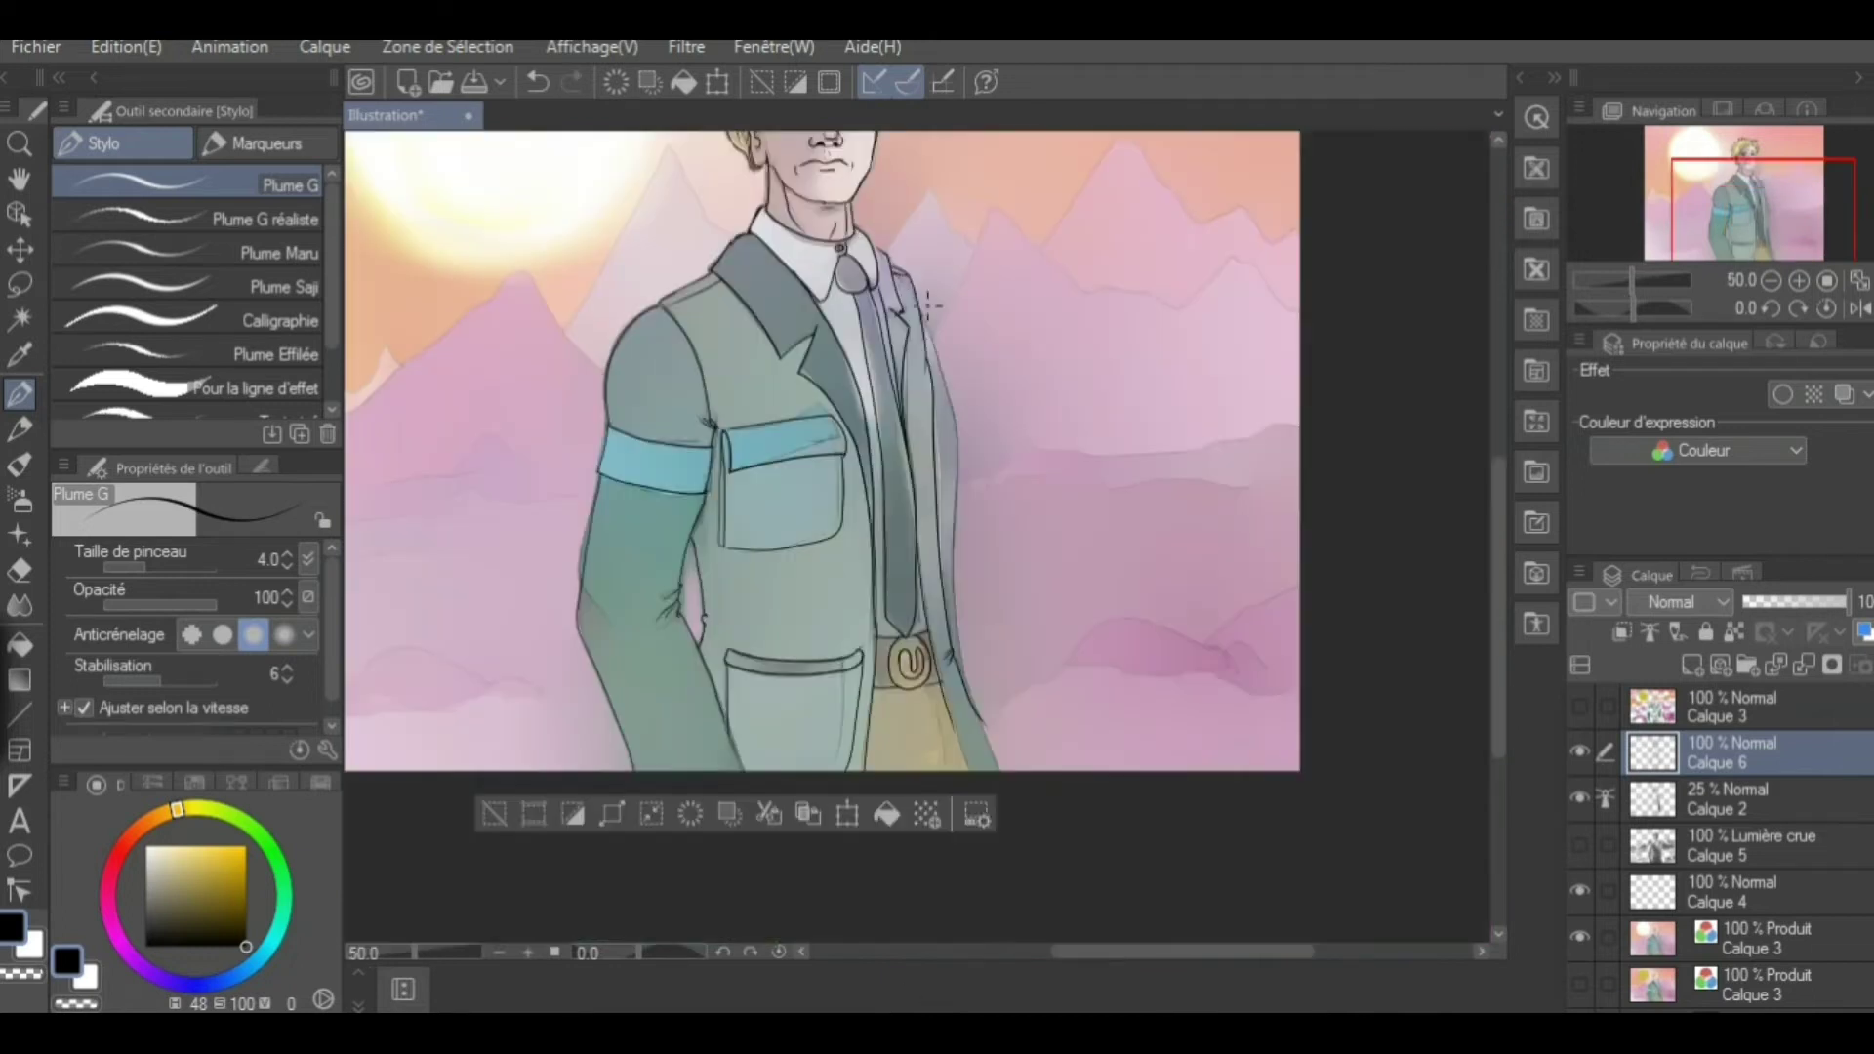
left_click_drag(1030, 651, 1275, 670)
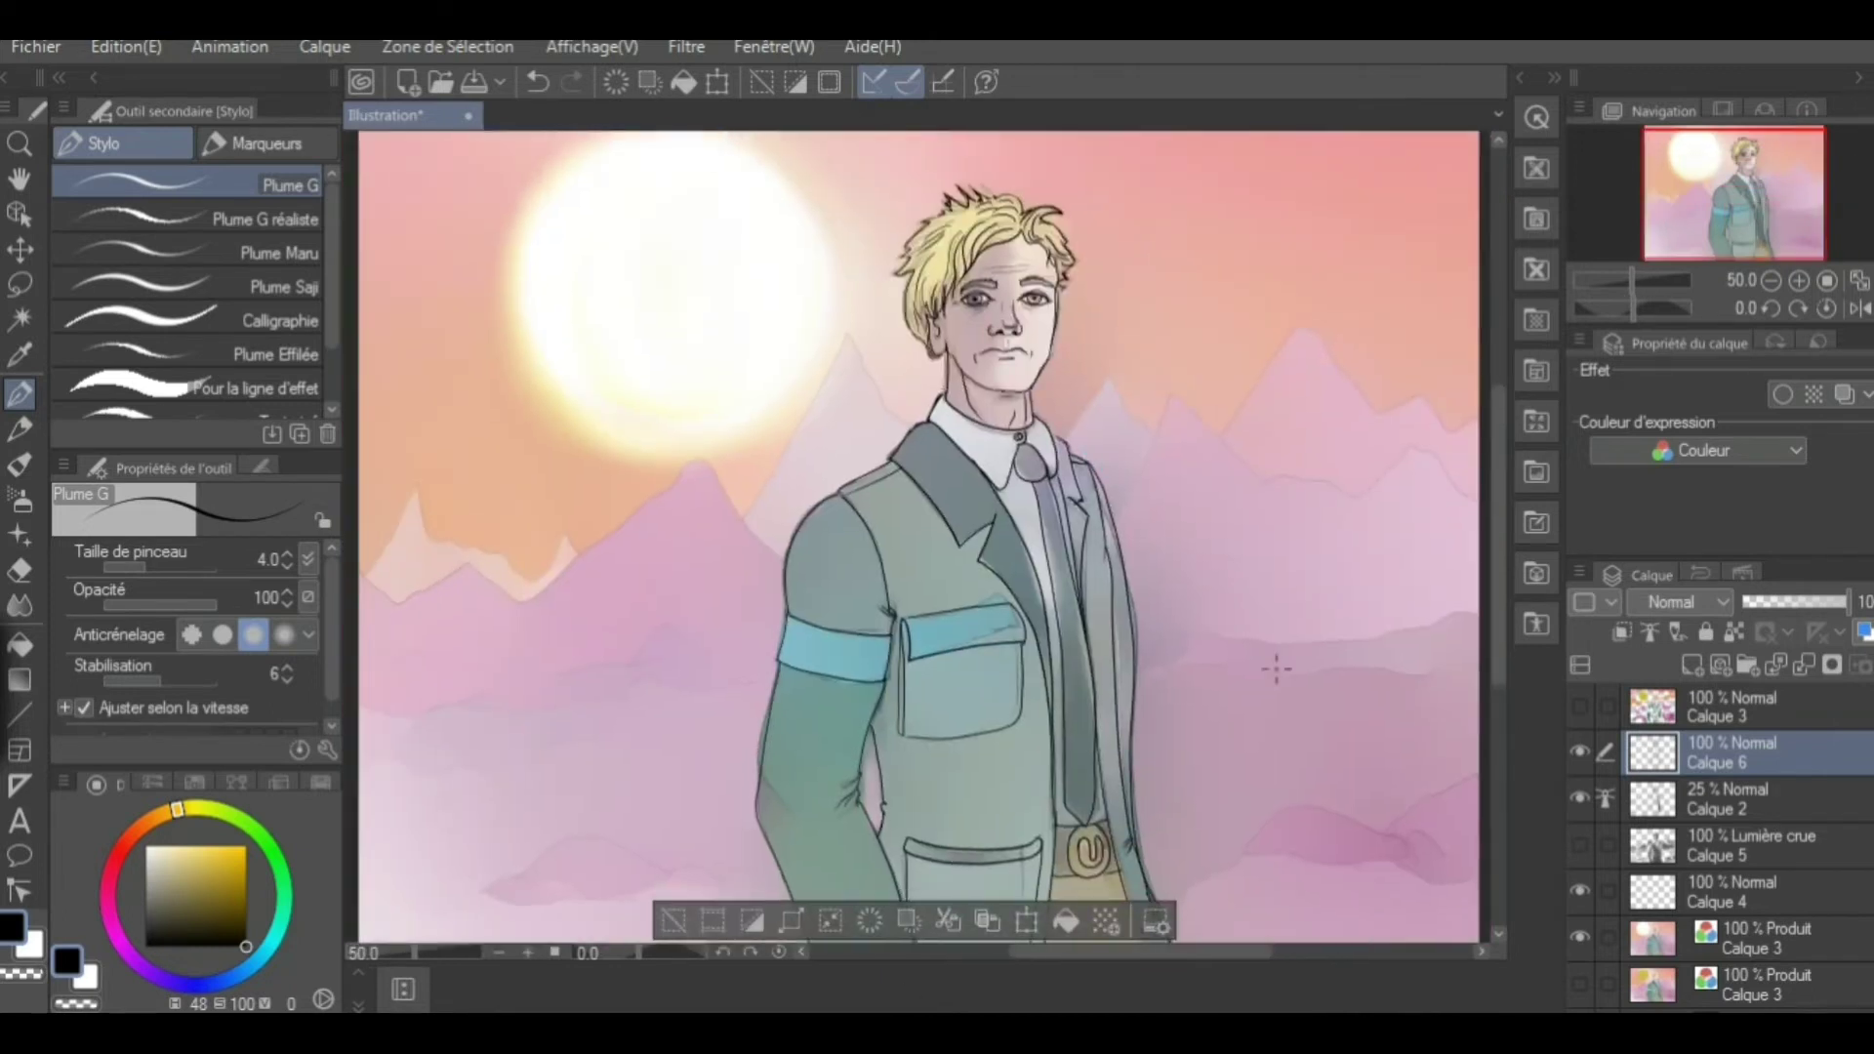
Ink papers sticking out of the lower pocket and fold lines at the elbow and the jacket's waist
scroll(1020, 546, "down", 5)
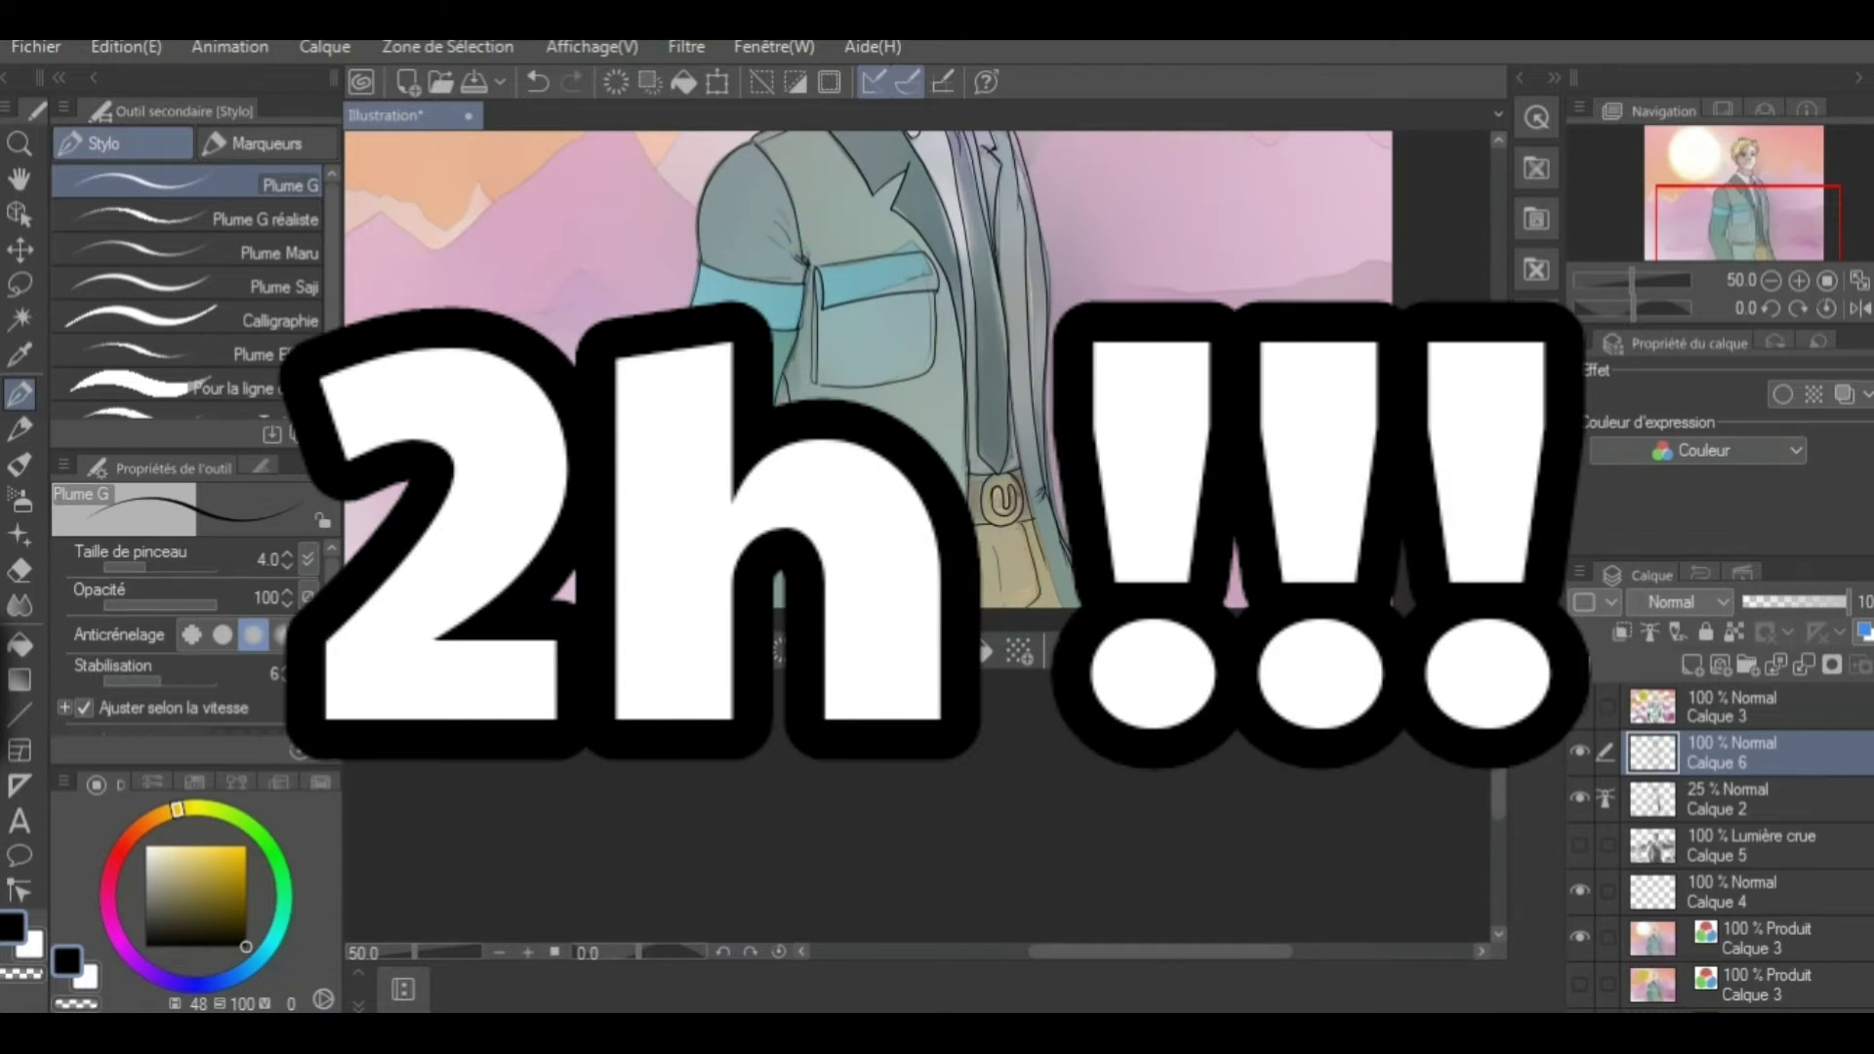
key("ctrl+plus")
key("ctrl+plus")
key("ctrl+plus")
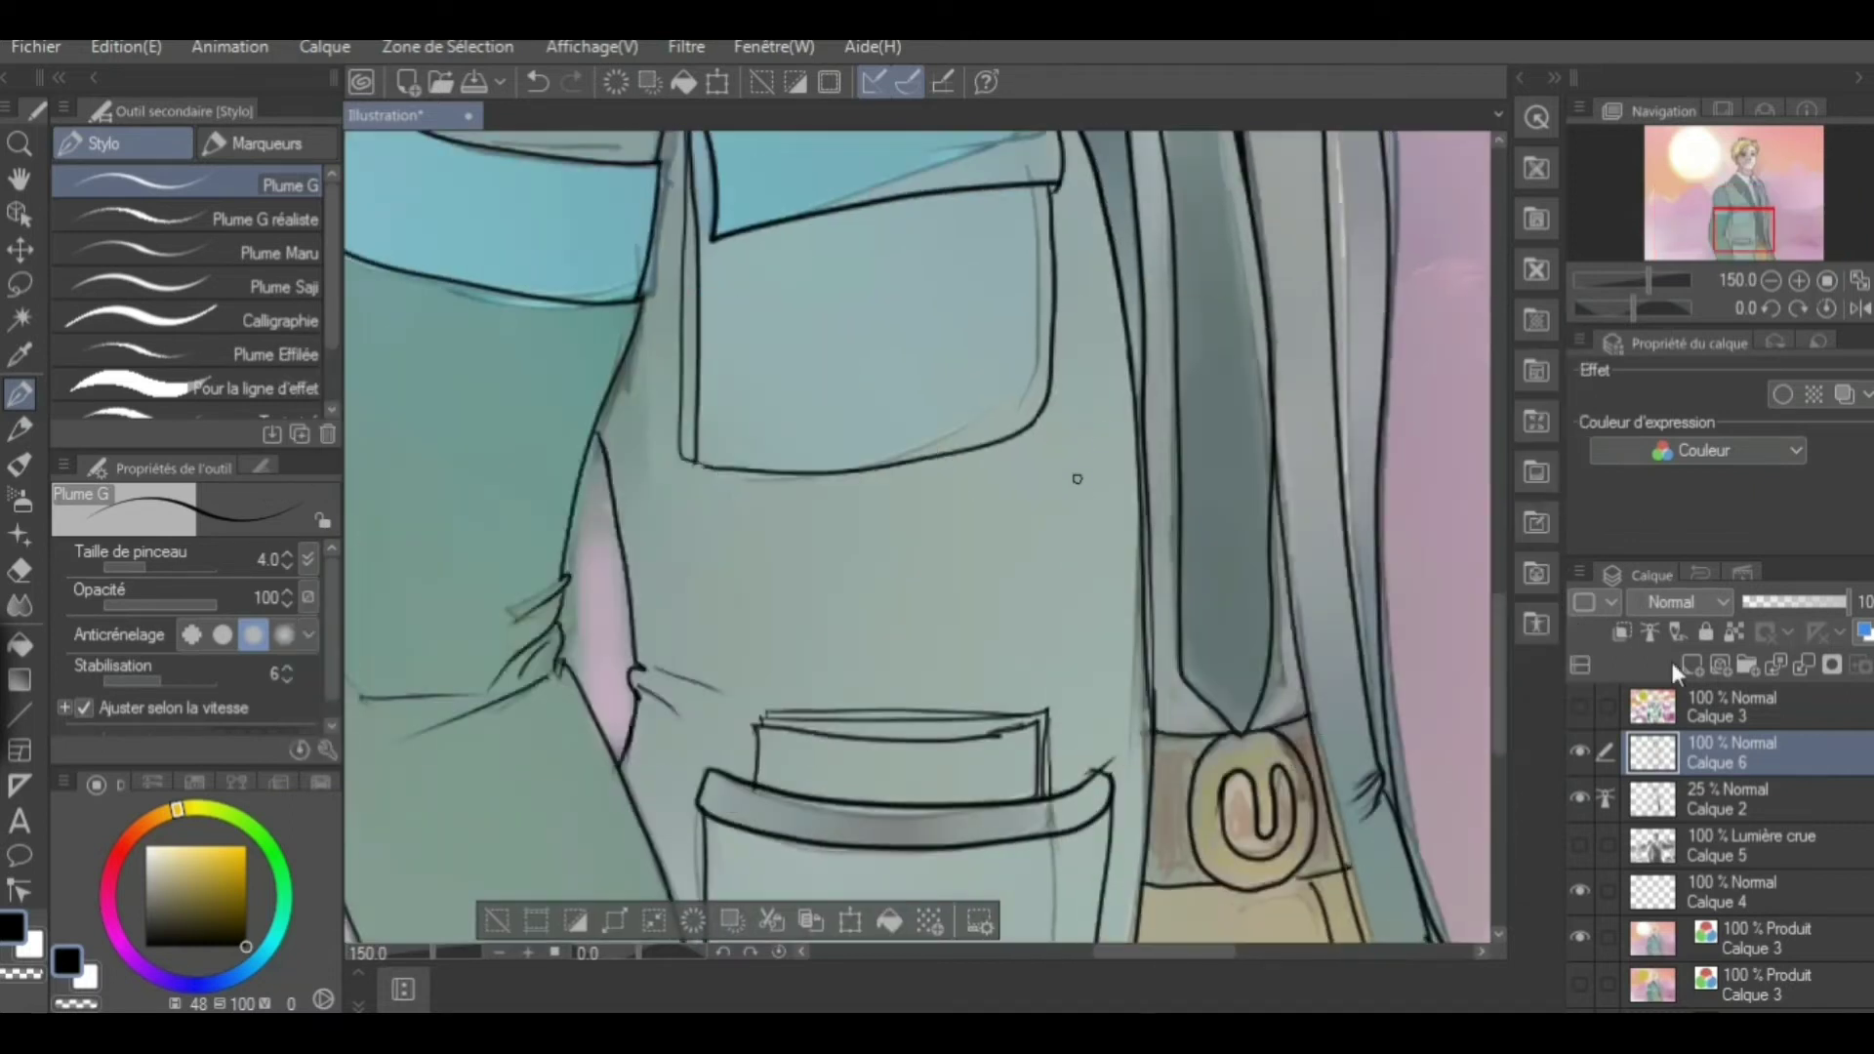
key("ctrl+minus")
key("ctrl+minus")
key("ctrl+minus")
key("ctrl+minus")
key("ctrl+minus")
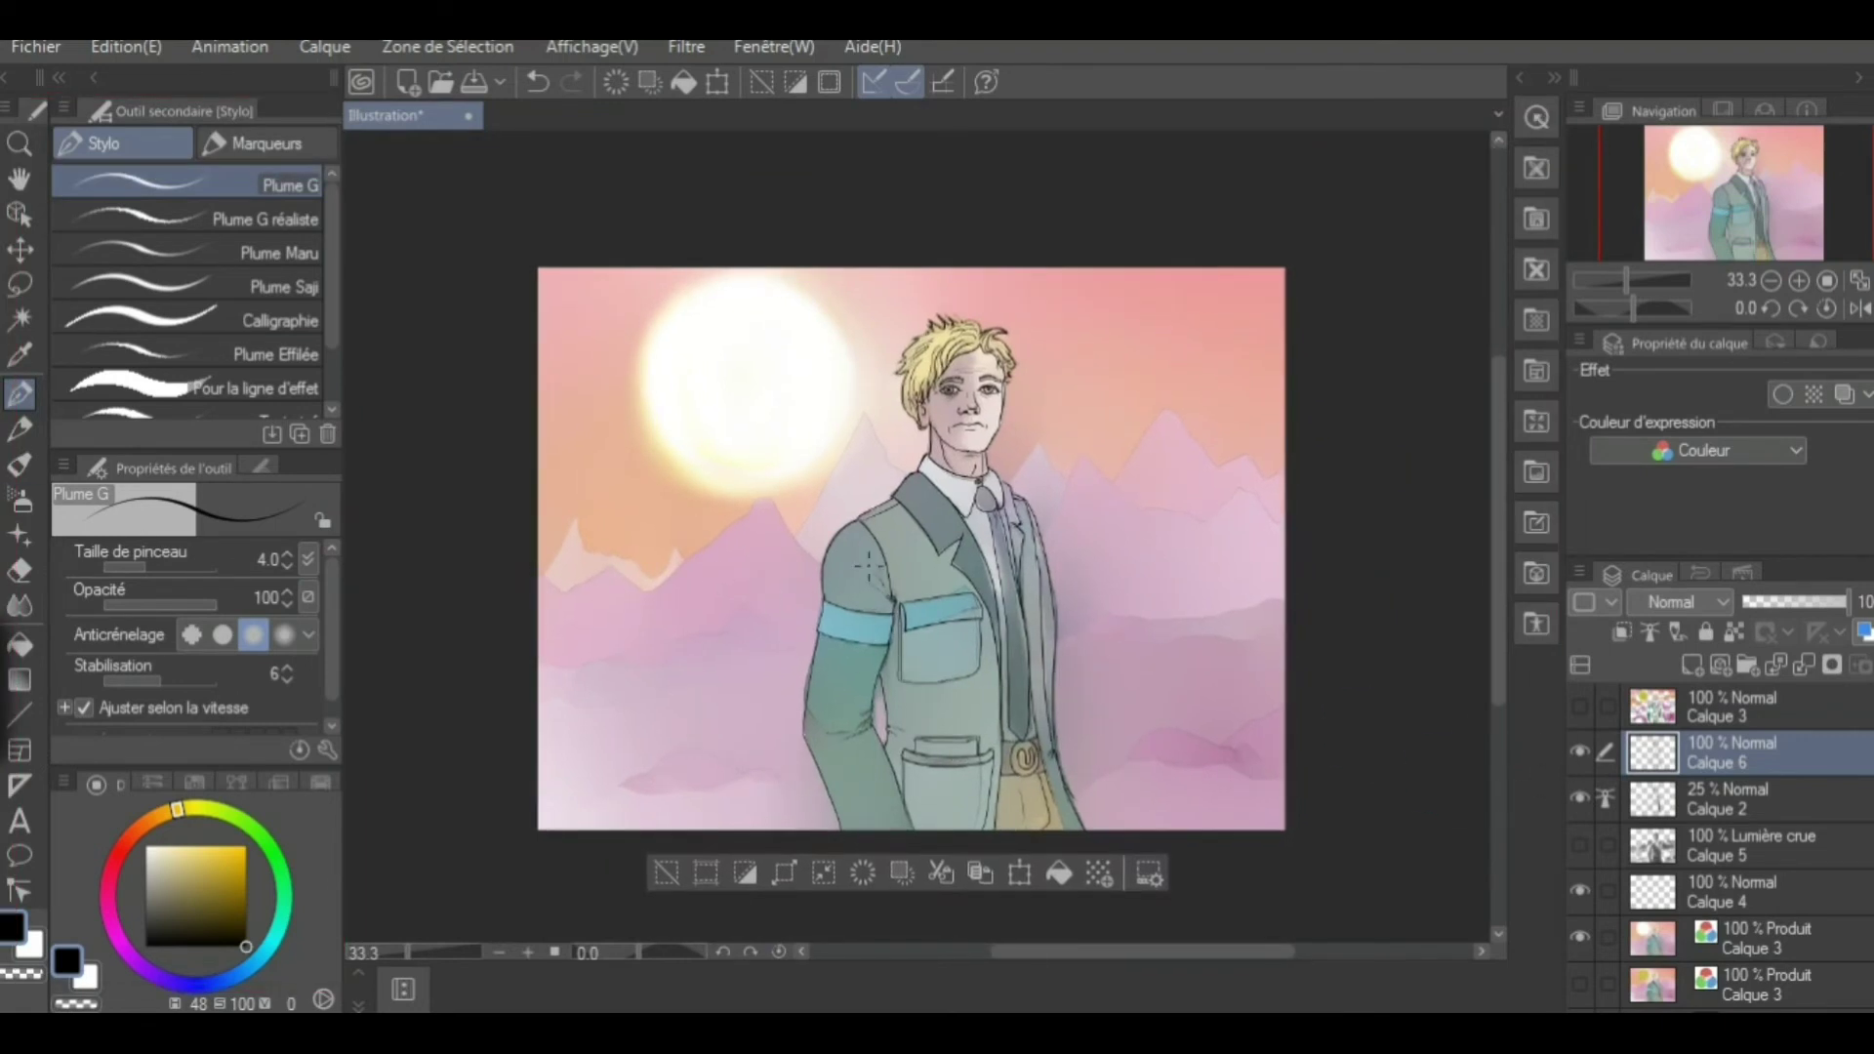
Ink the mountain ridges and slopes on the sun's side of the man with the Plume G pen at size 2
key("ctrl+plus")
key("bracketleft")
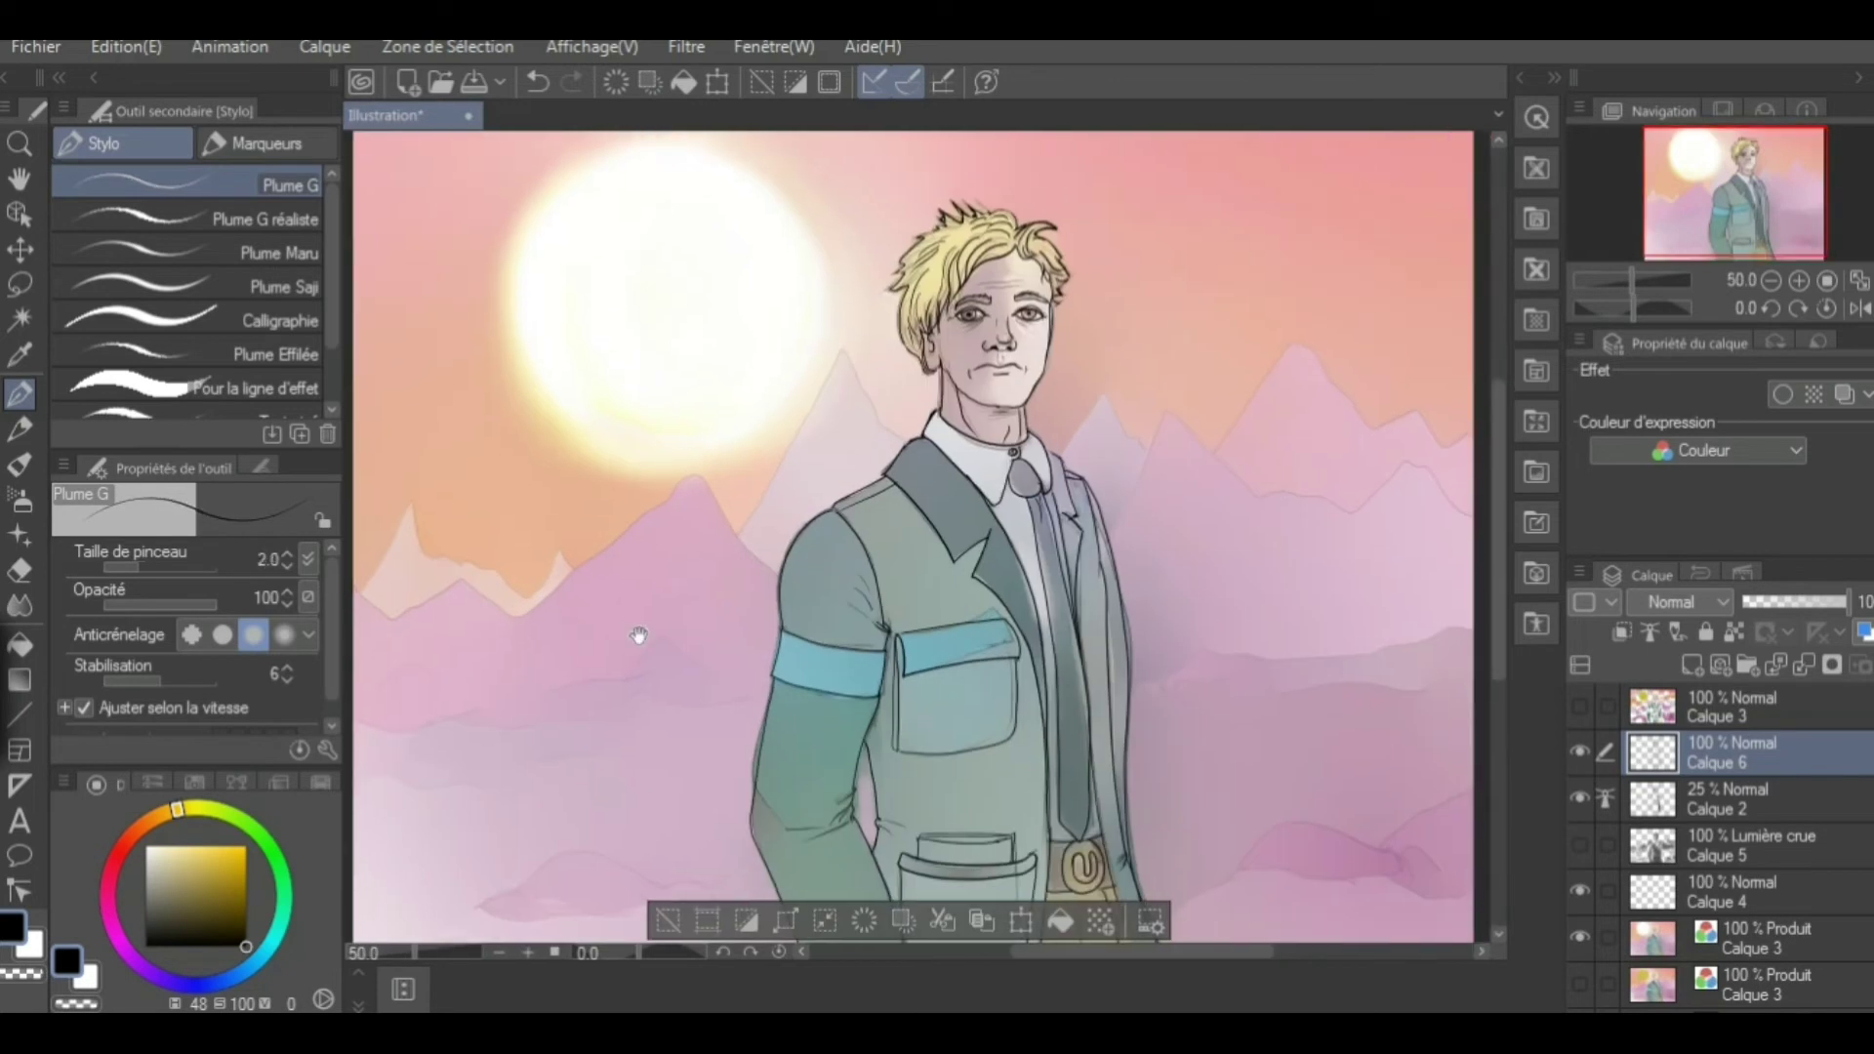
key("ctrl+plus")
left_click_drag(488, 556, 674, 581)
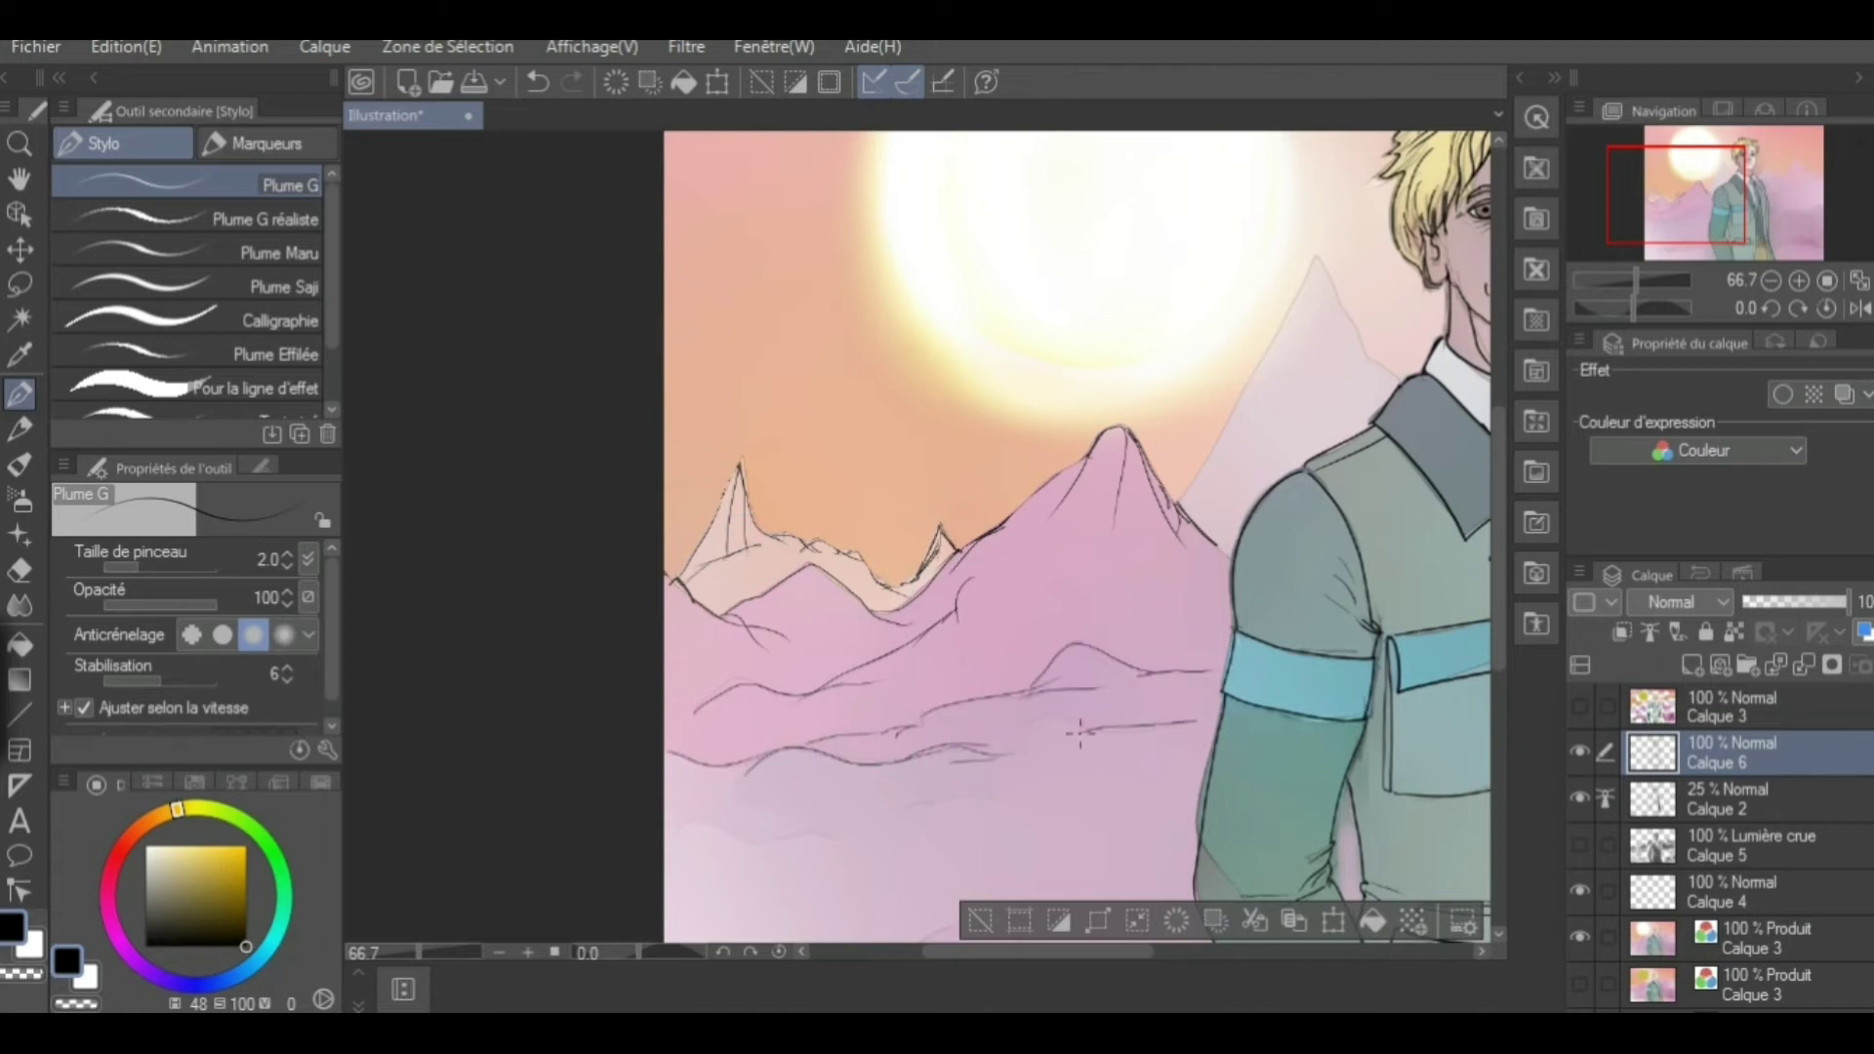
left_click_drag(1181, 503, 1320, 258)
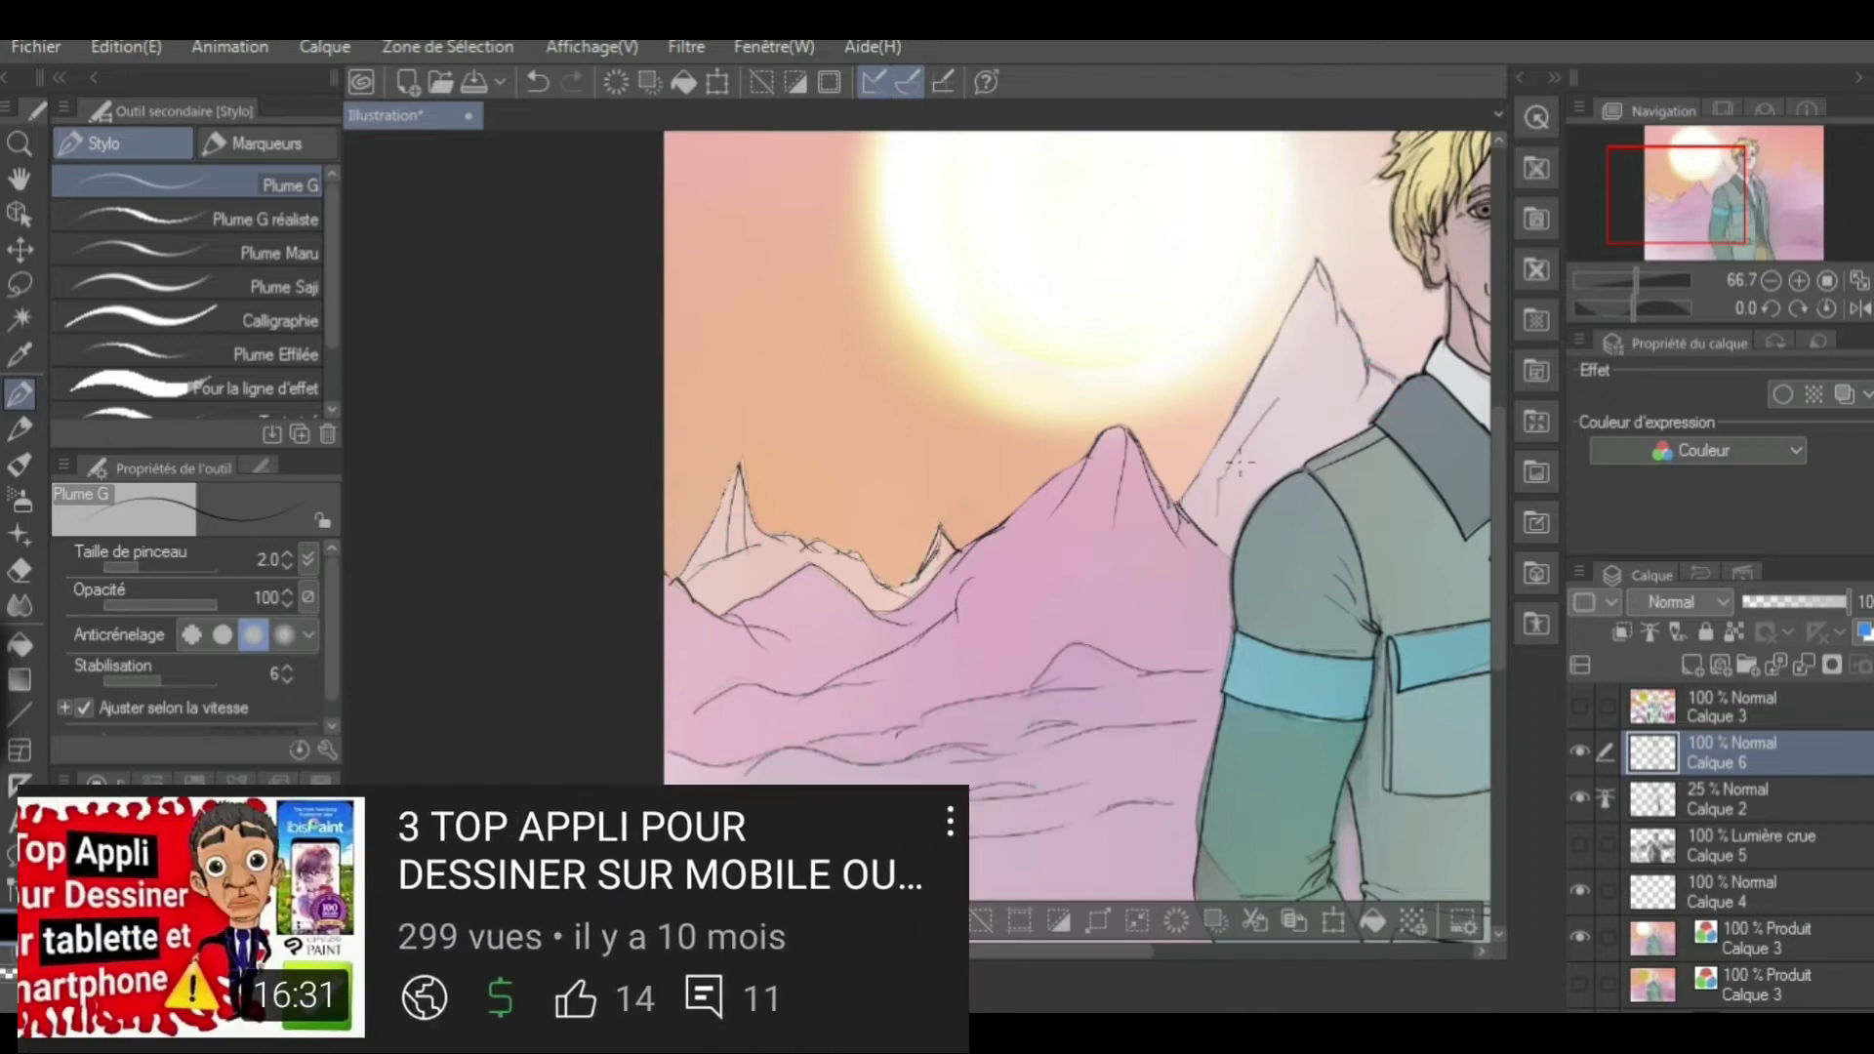
Ink the mountains and foreground hills on the man's far side with the pen at size 1.5, adding fine slope lines
key("ctrl+minus")
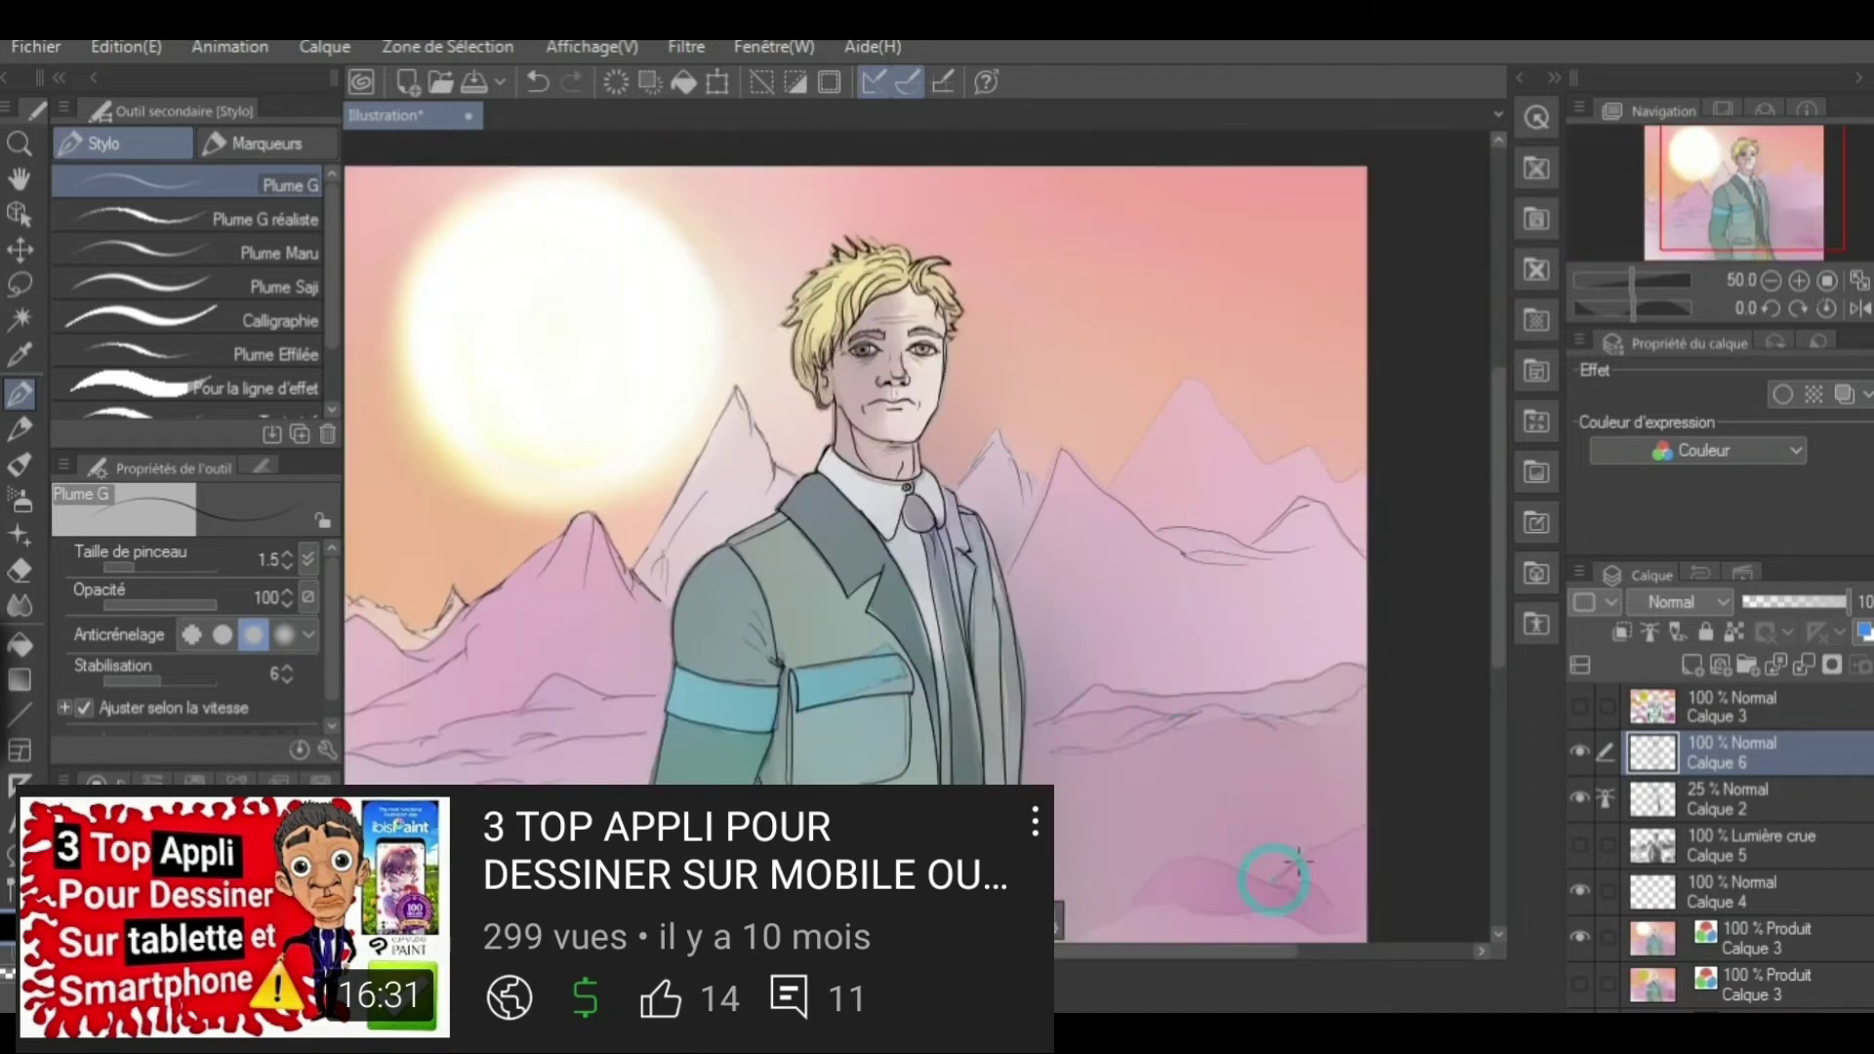
scroll(625, 725, "down", 3)
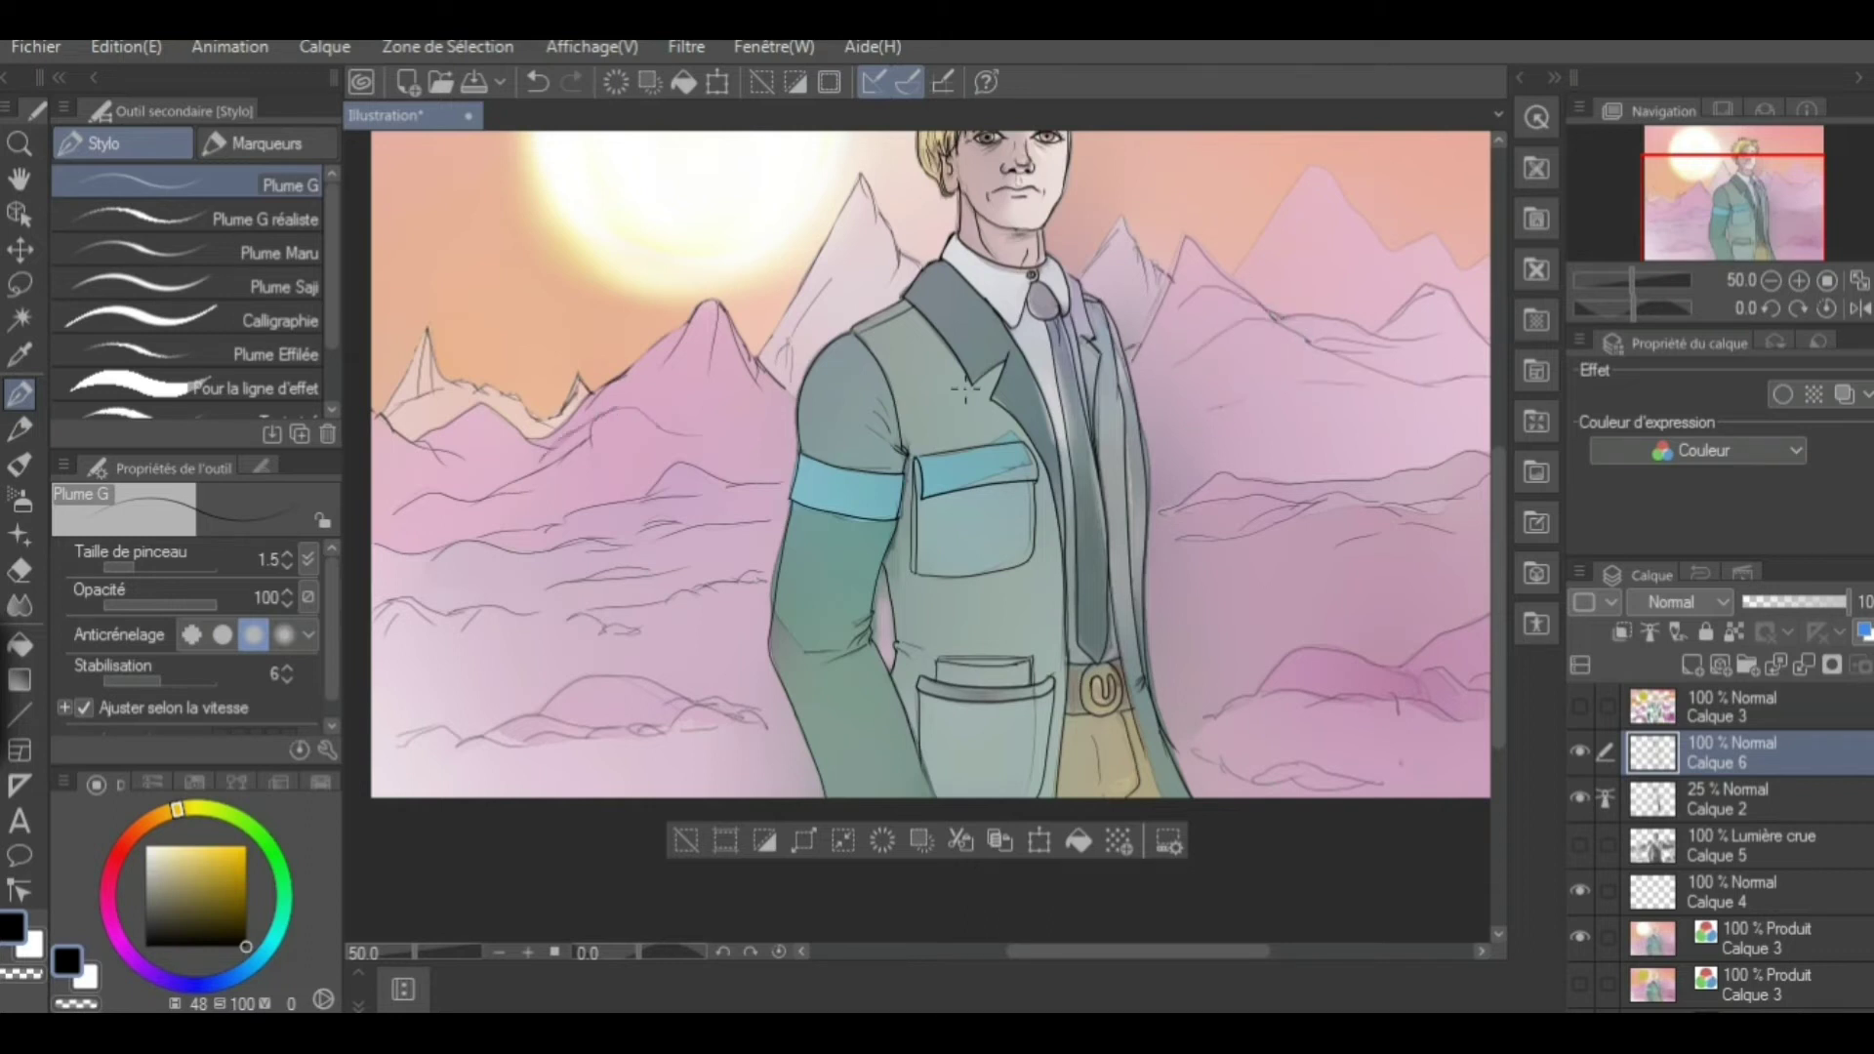
left_click(571, 88)
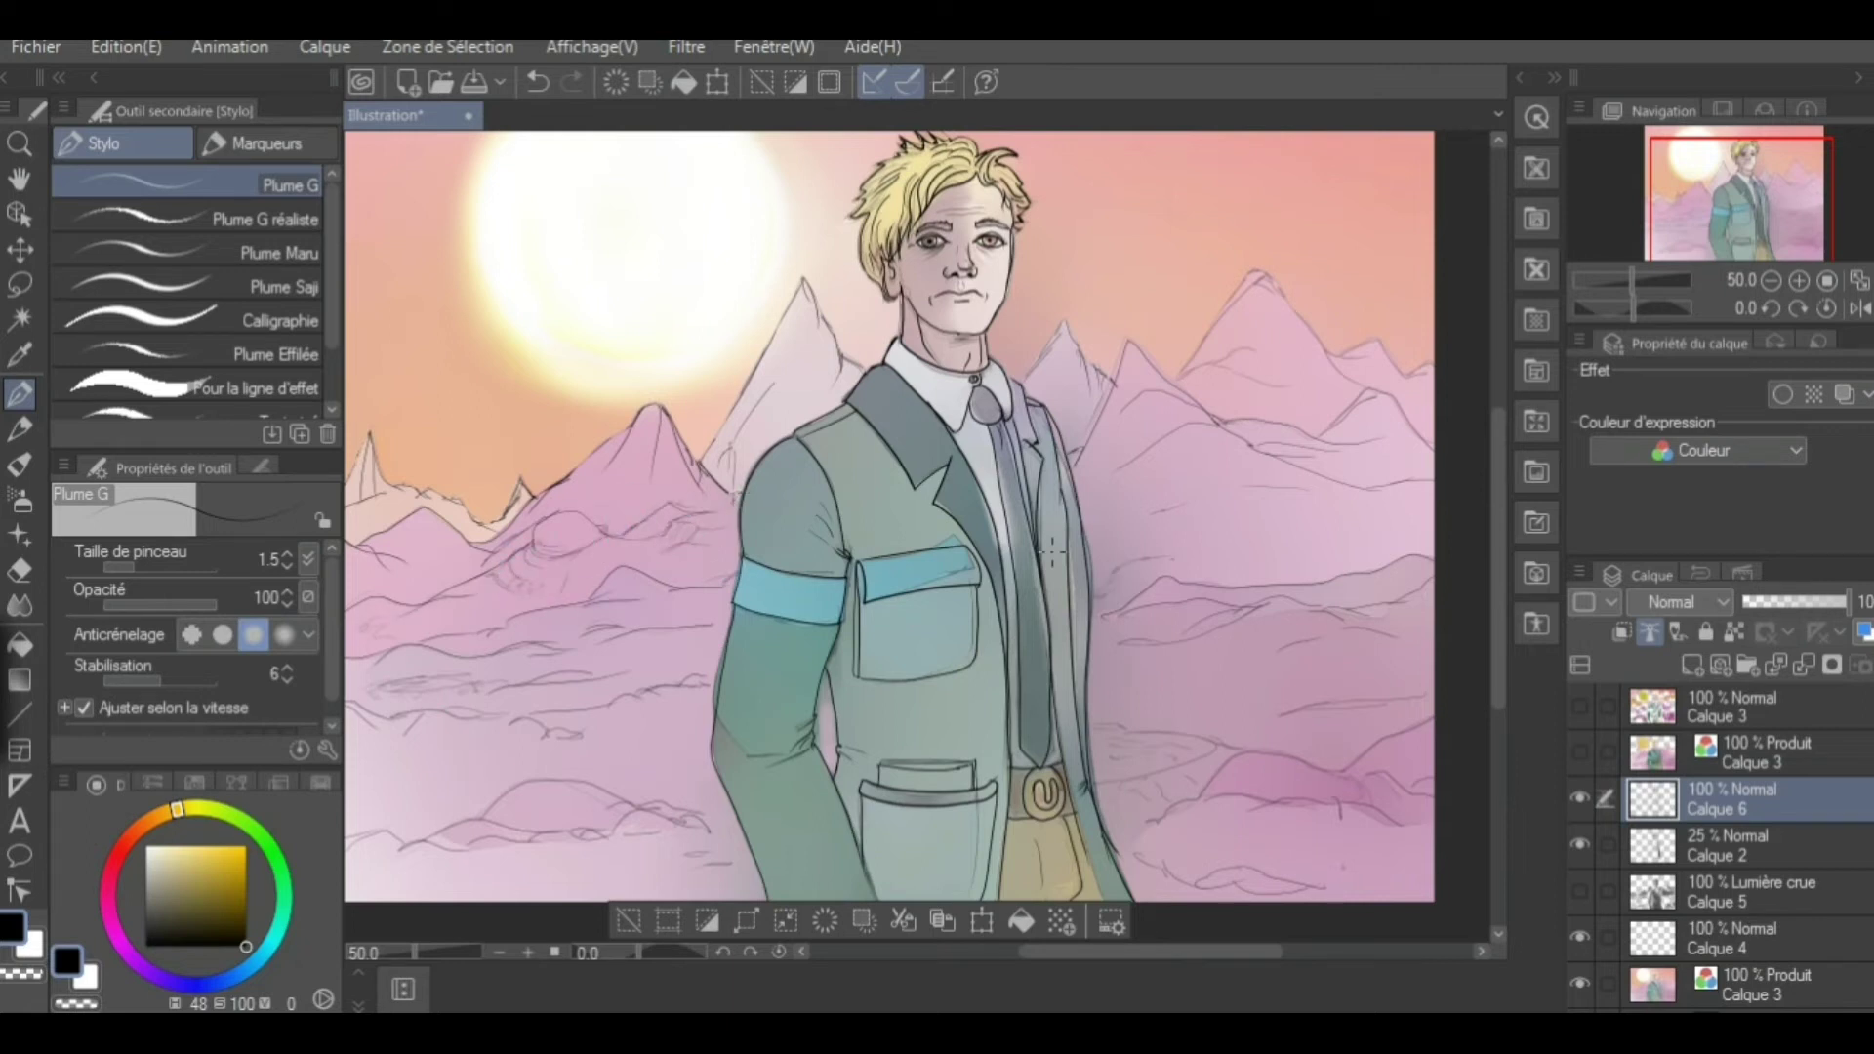
Fill the jacket and sleeve with flat green, and the lapels, armband and pocket trims with light blue
key("g")
left_click(878, 634)
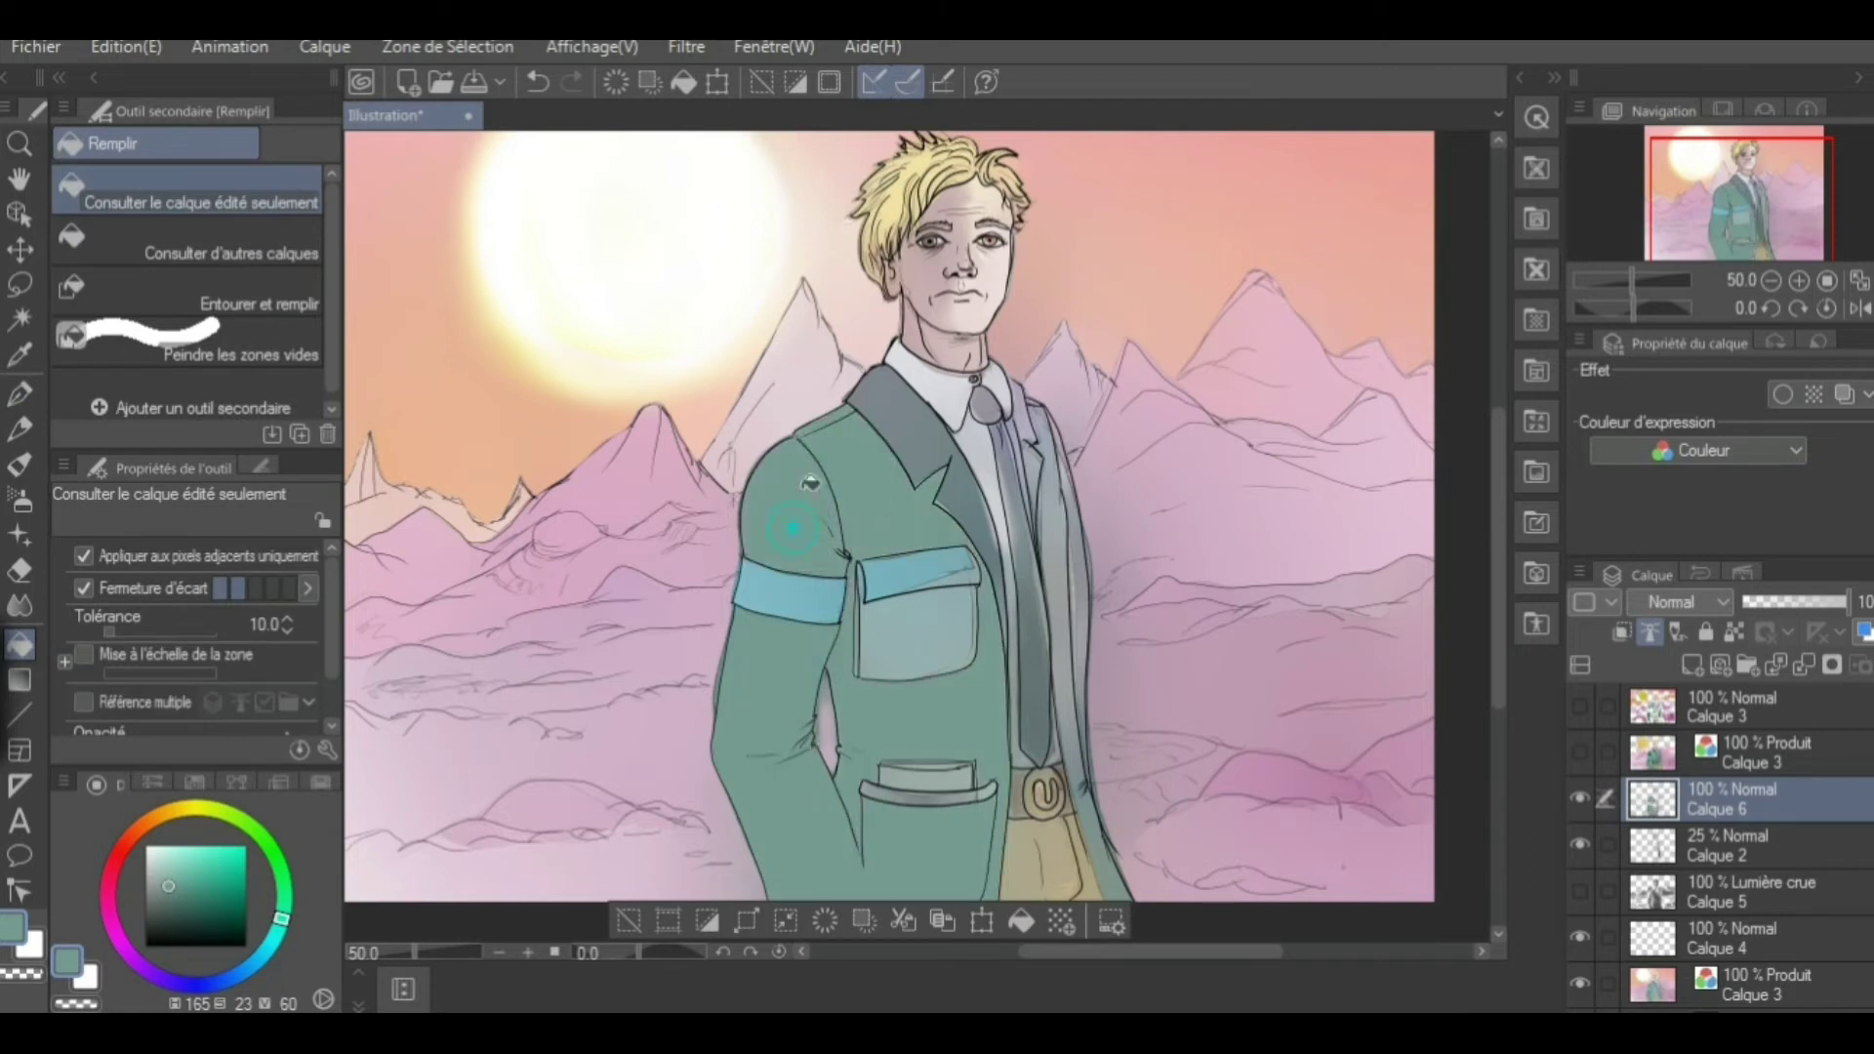
left_click(1054, 546)
left_click(1005, 537)
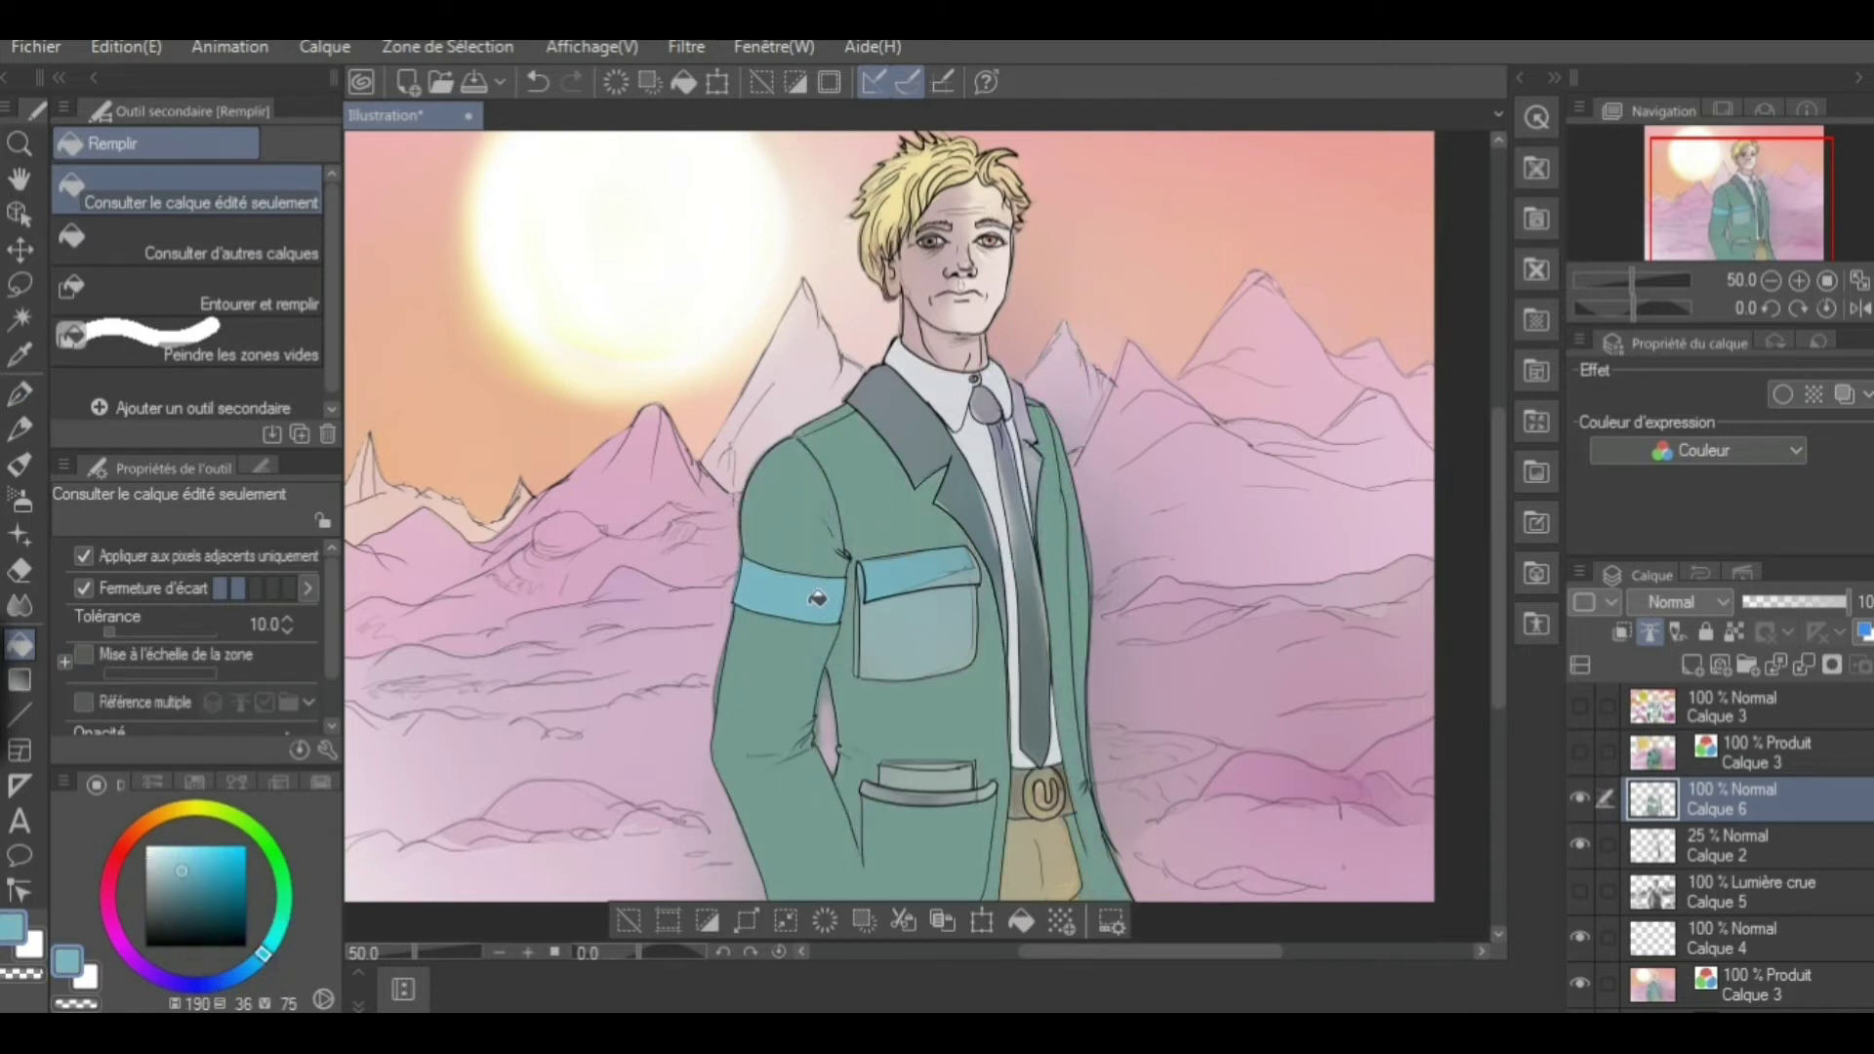
left_click(907, 458)
left_click(918, 781)
Fill the trousers with flat tan and the belt with brown
scroll(820, 711, "up", 8)
scroll(820, 710, "down", 8)
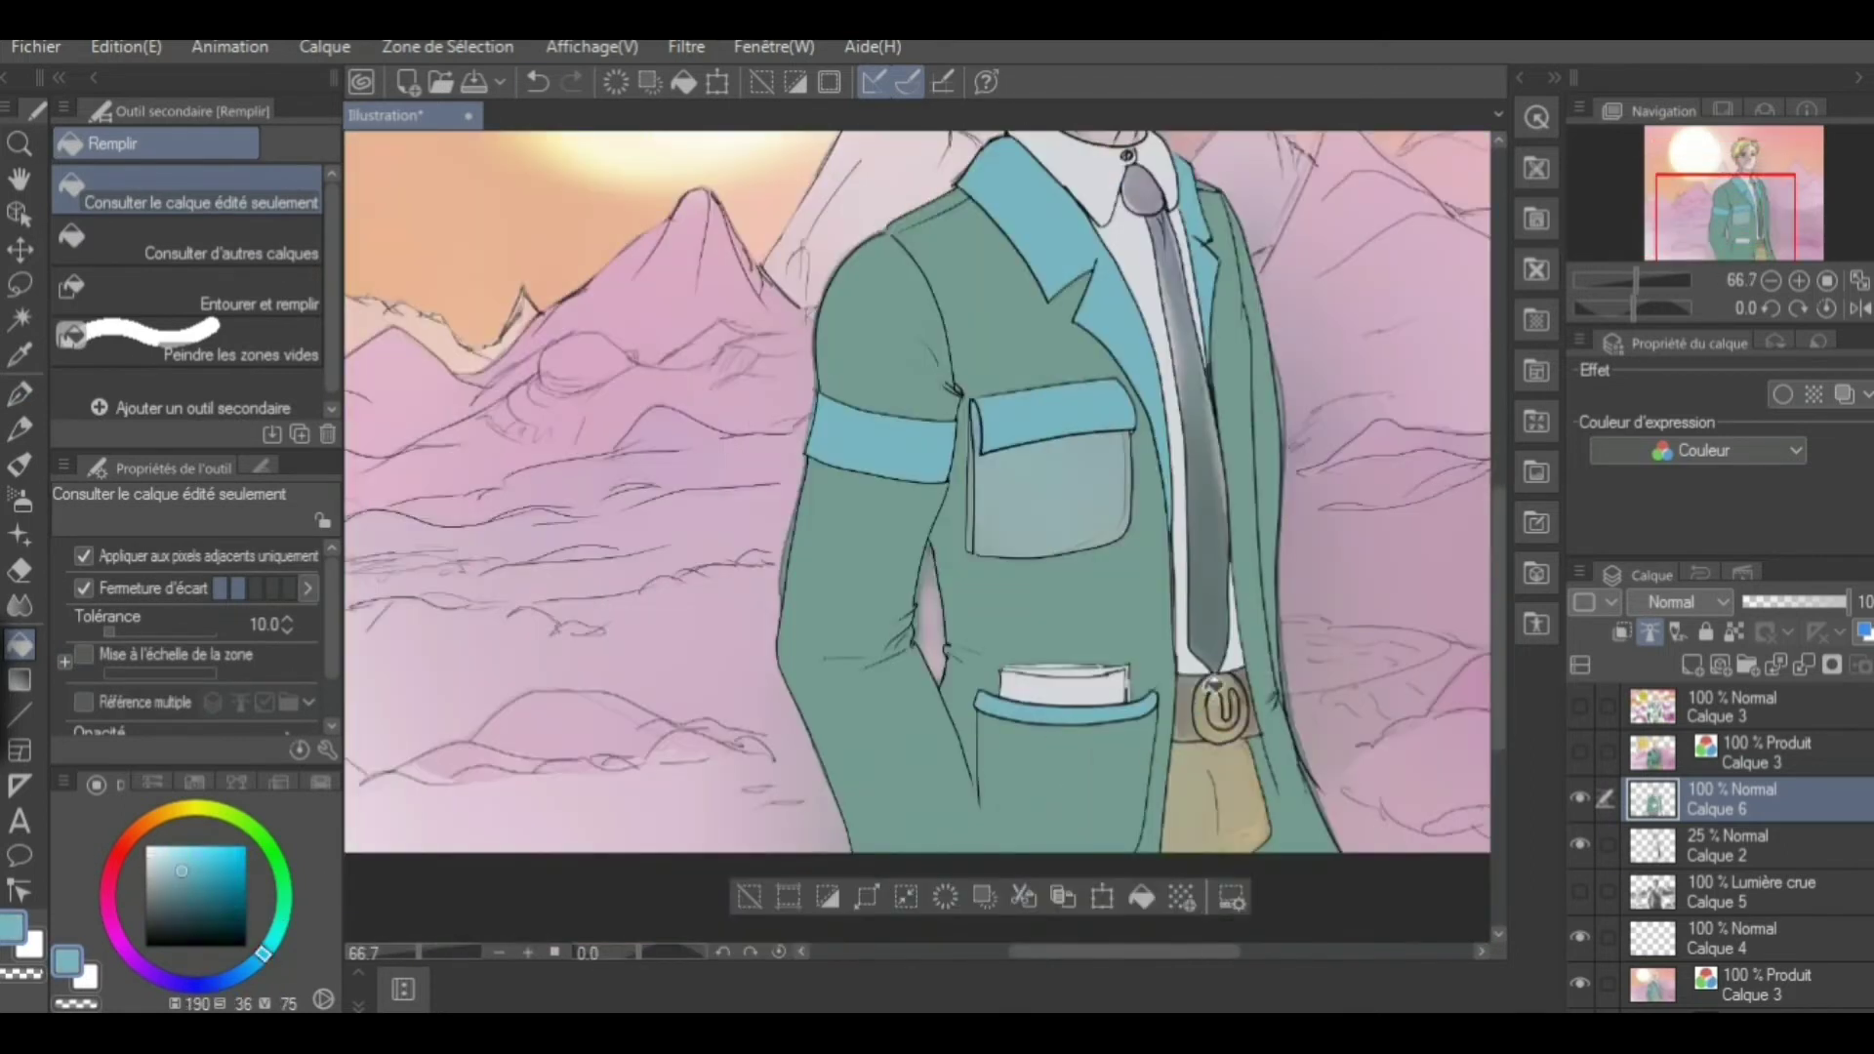
left_click(20, 394)
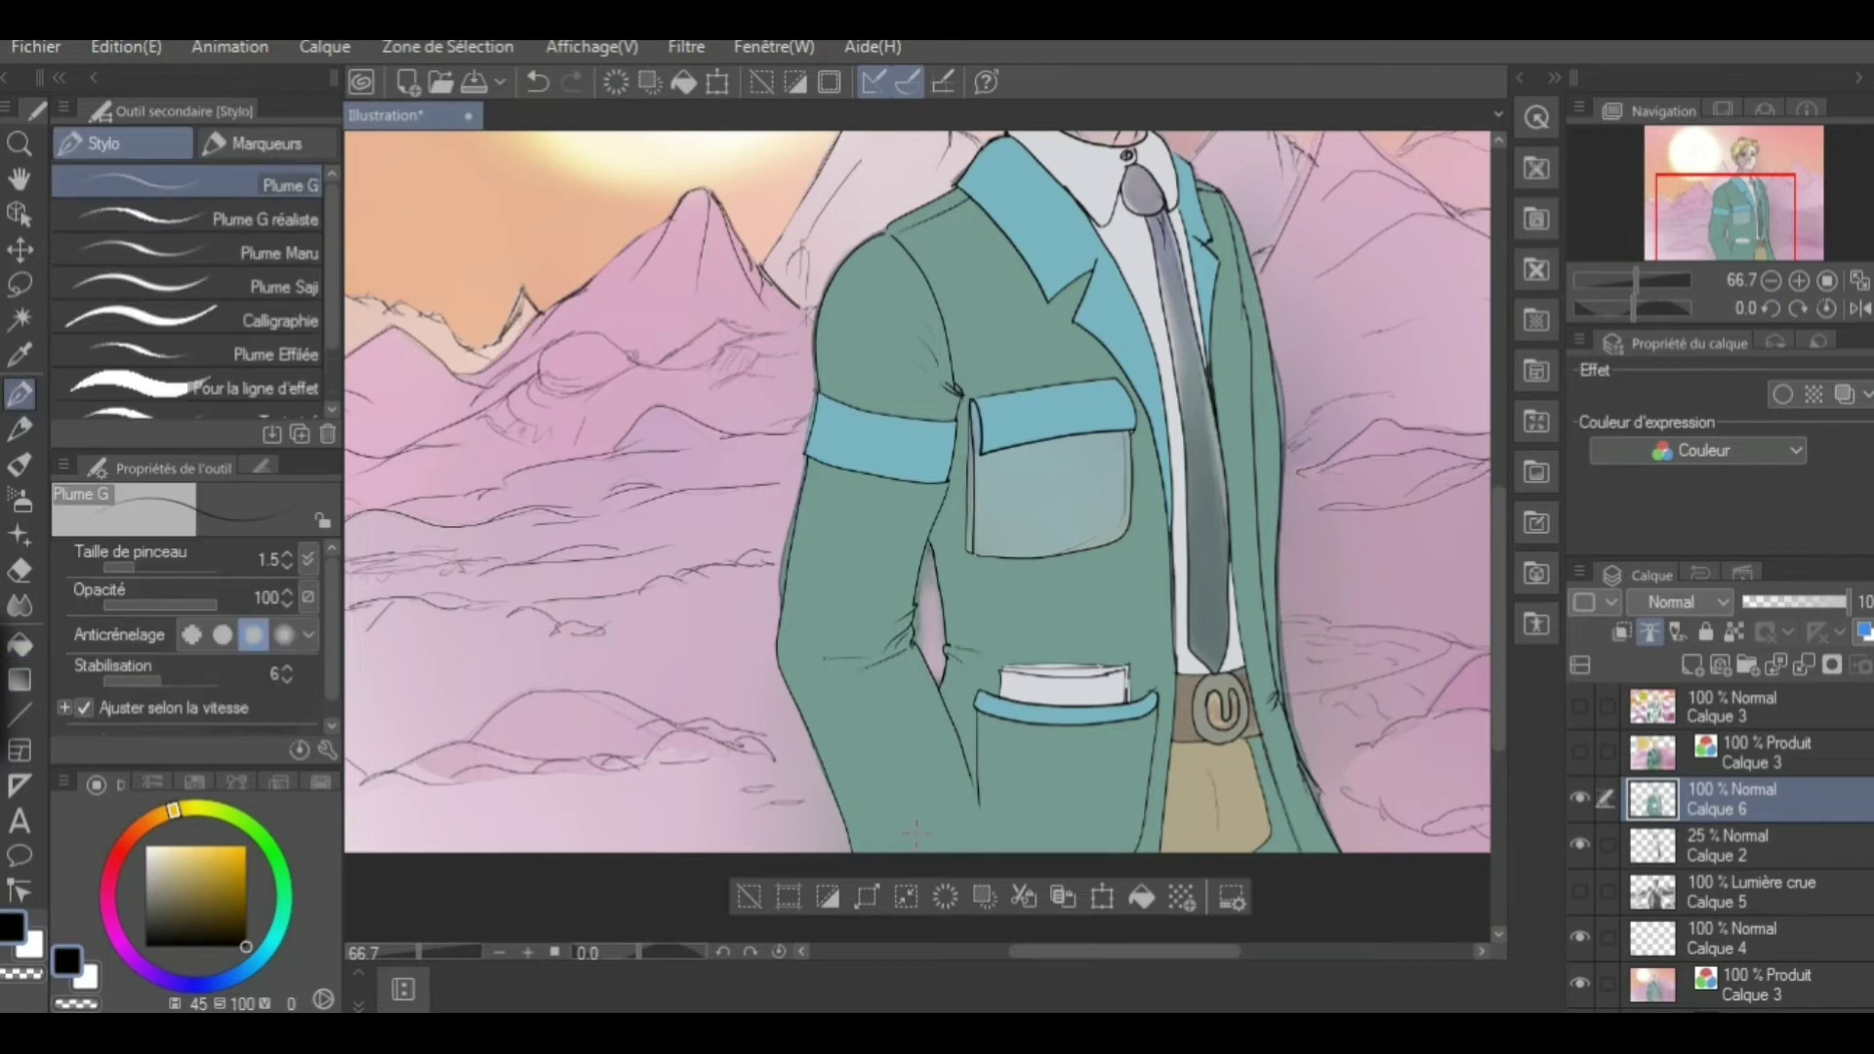
left_click(20, 645)
scroll(1281, 746, "down", 1)
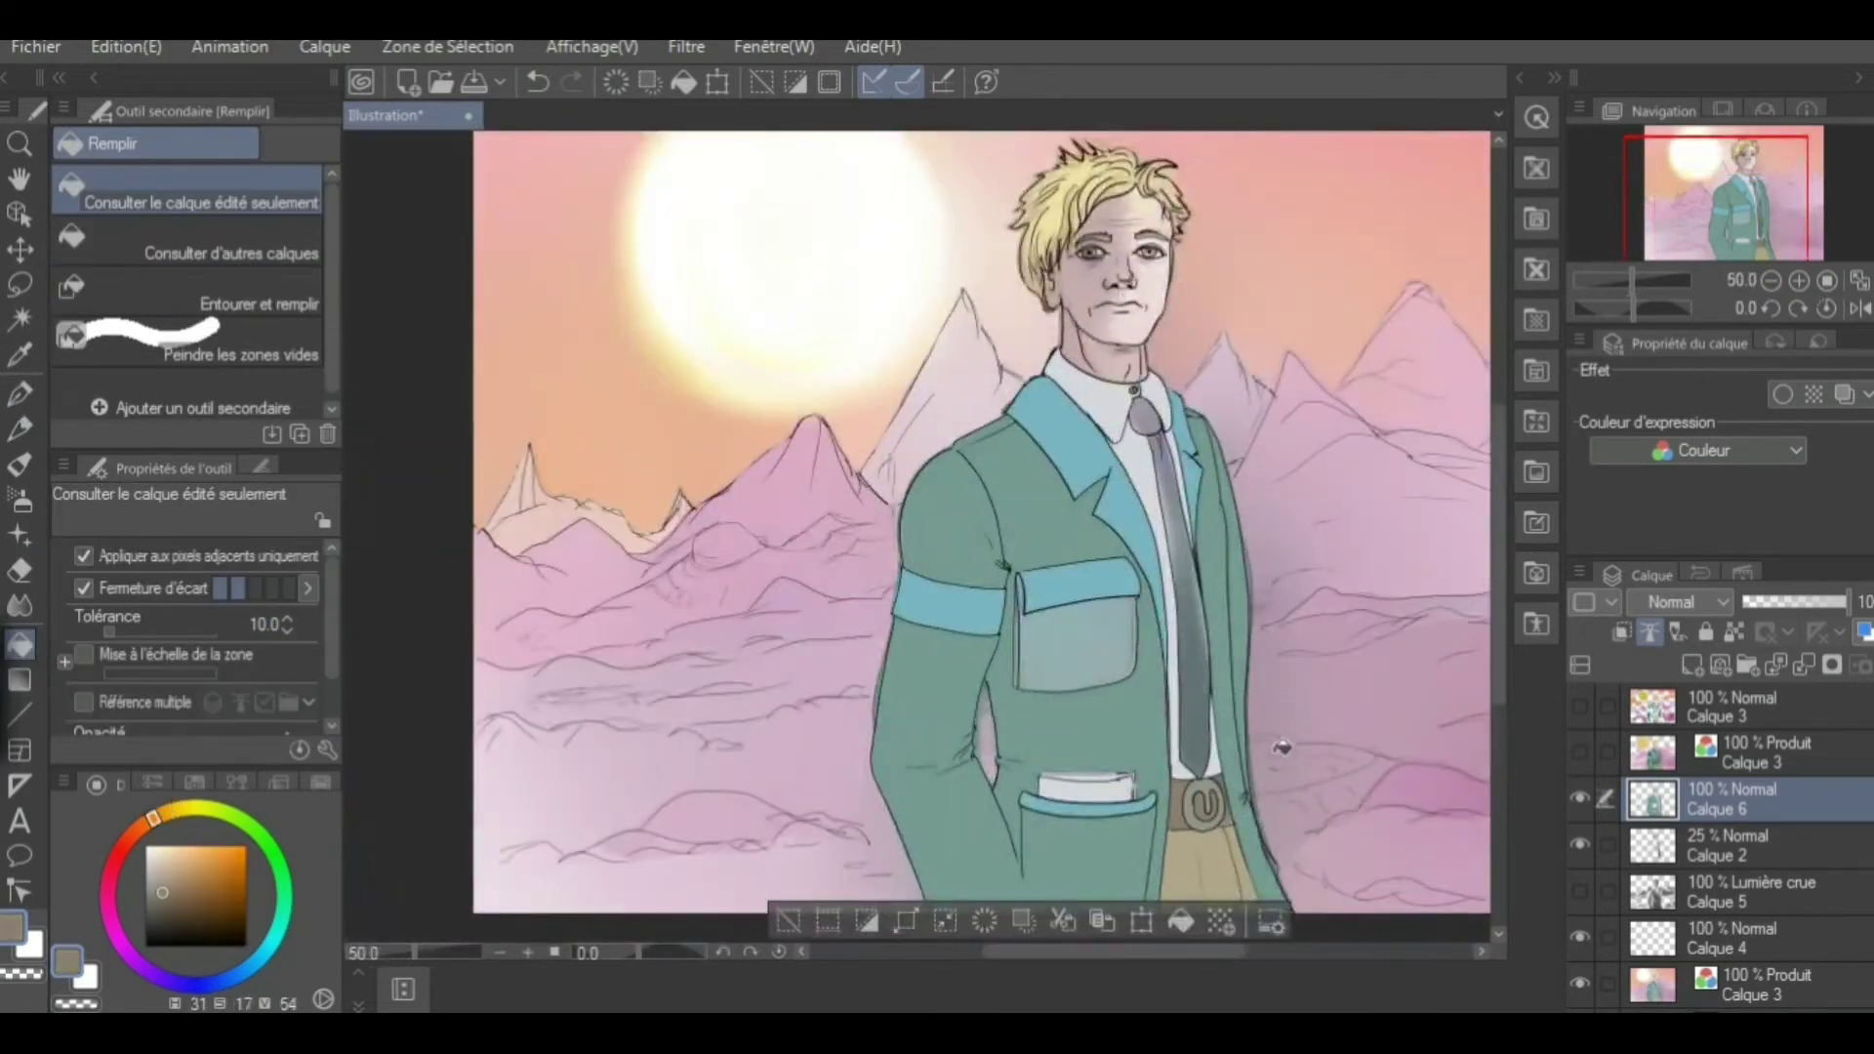
Fill the hair with pale yellow, the eyebrows with olive gold and the irises with dark brown
scroll(912, 368, "up", 5)
left_click(1113, 485, "alt")
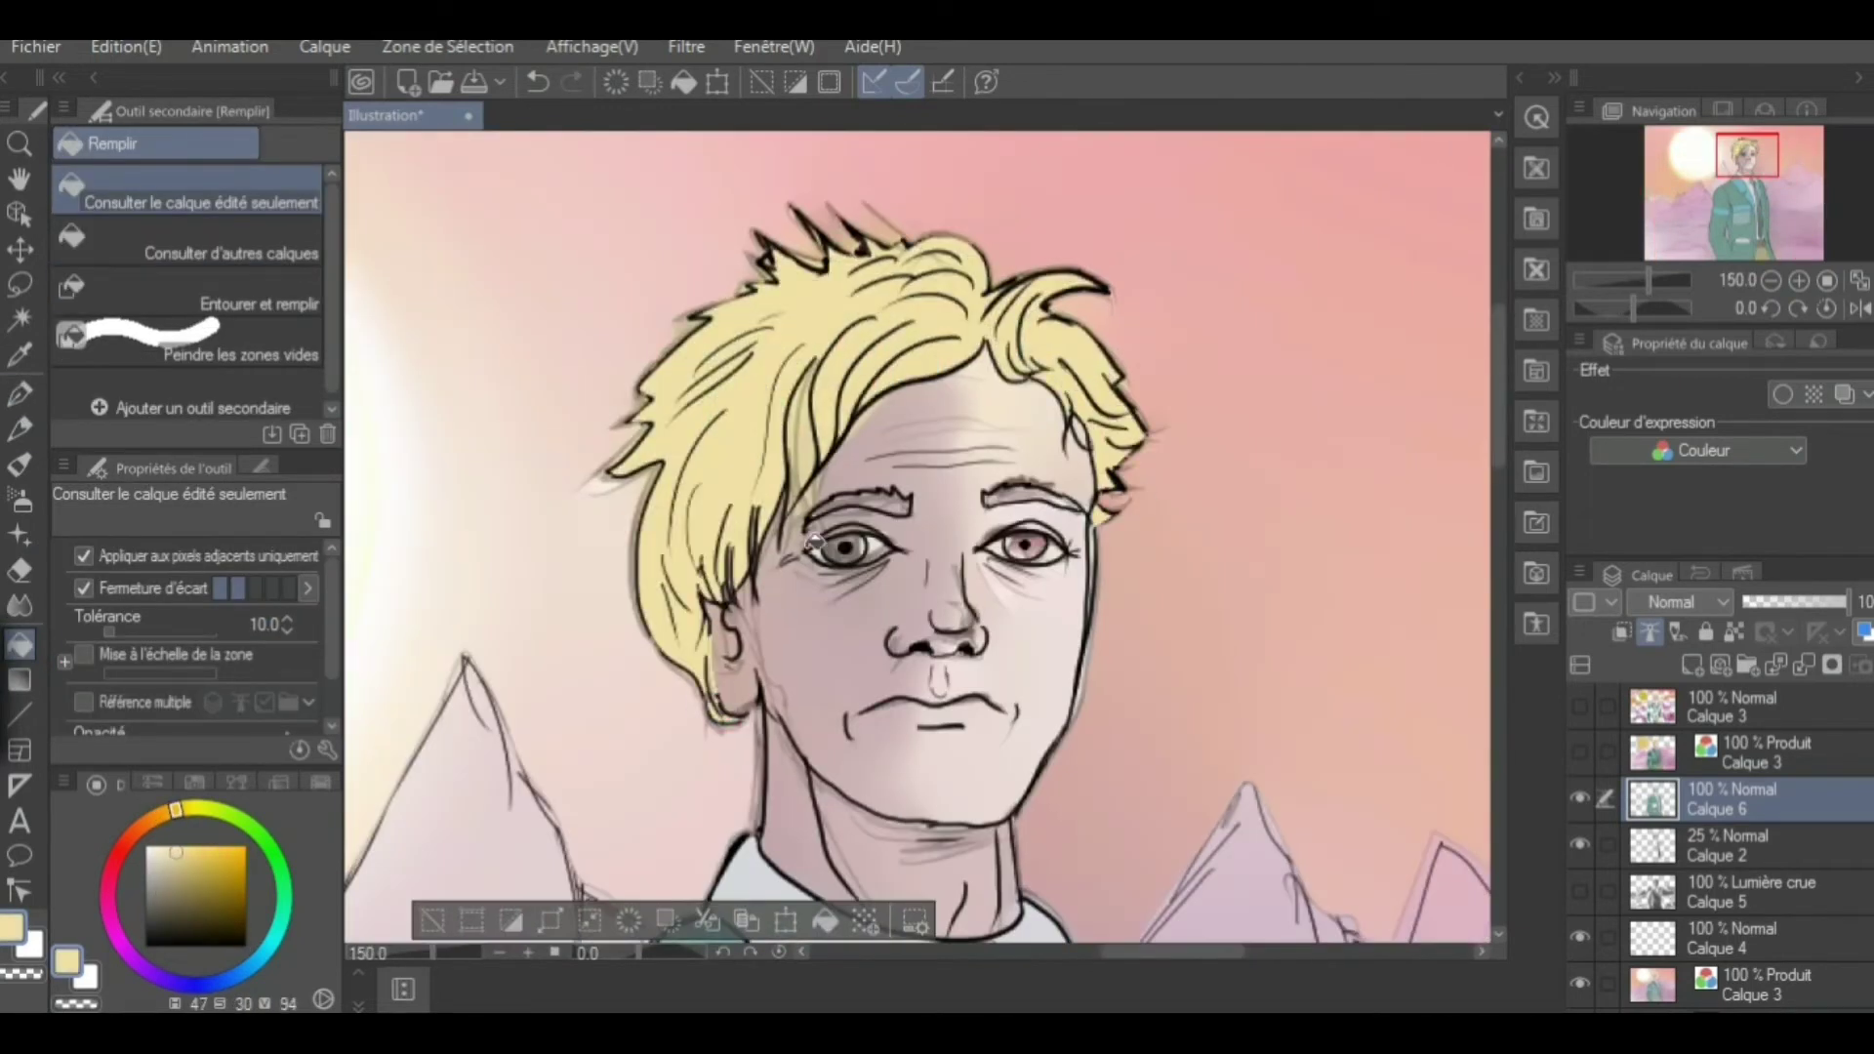
left_click(19, 394)
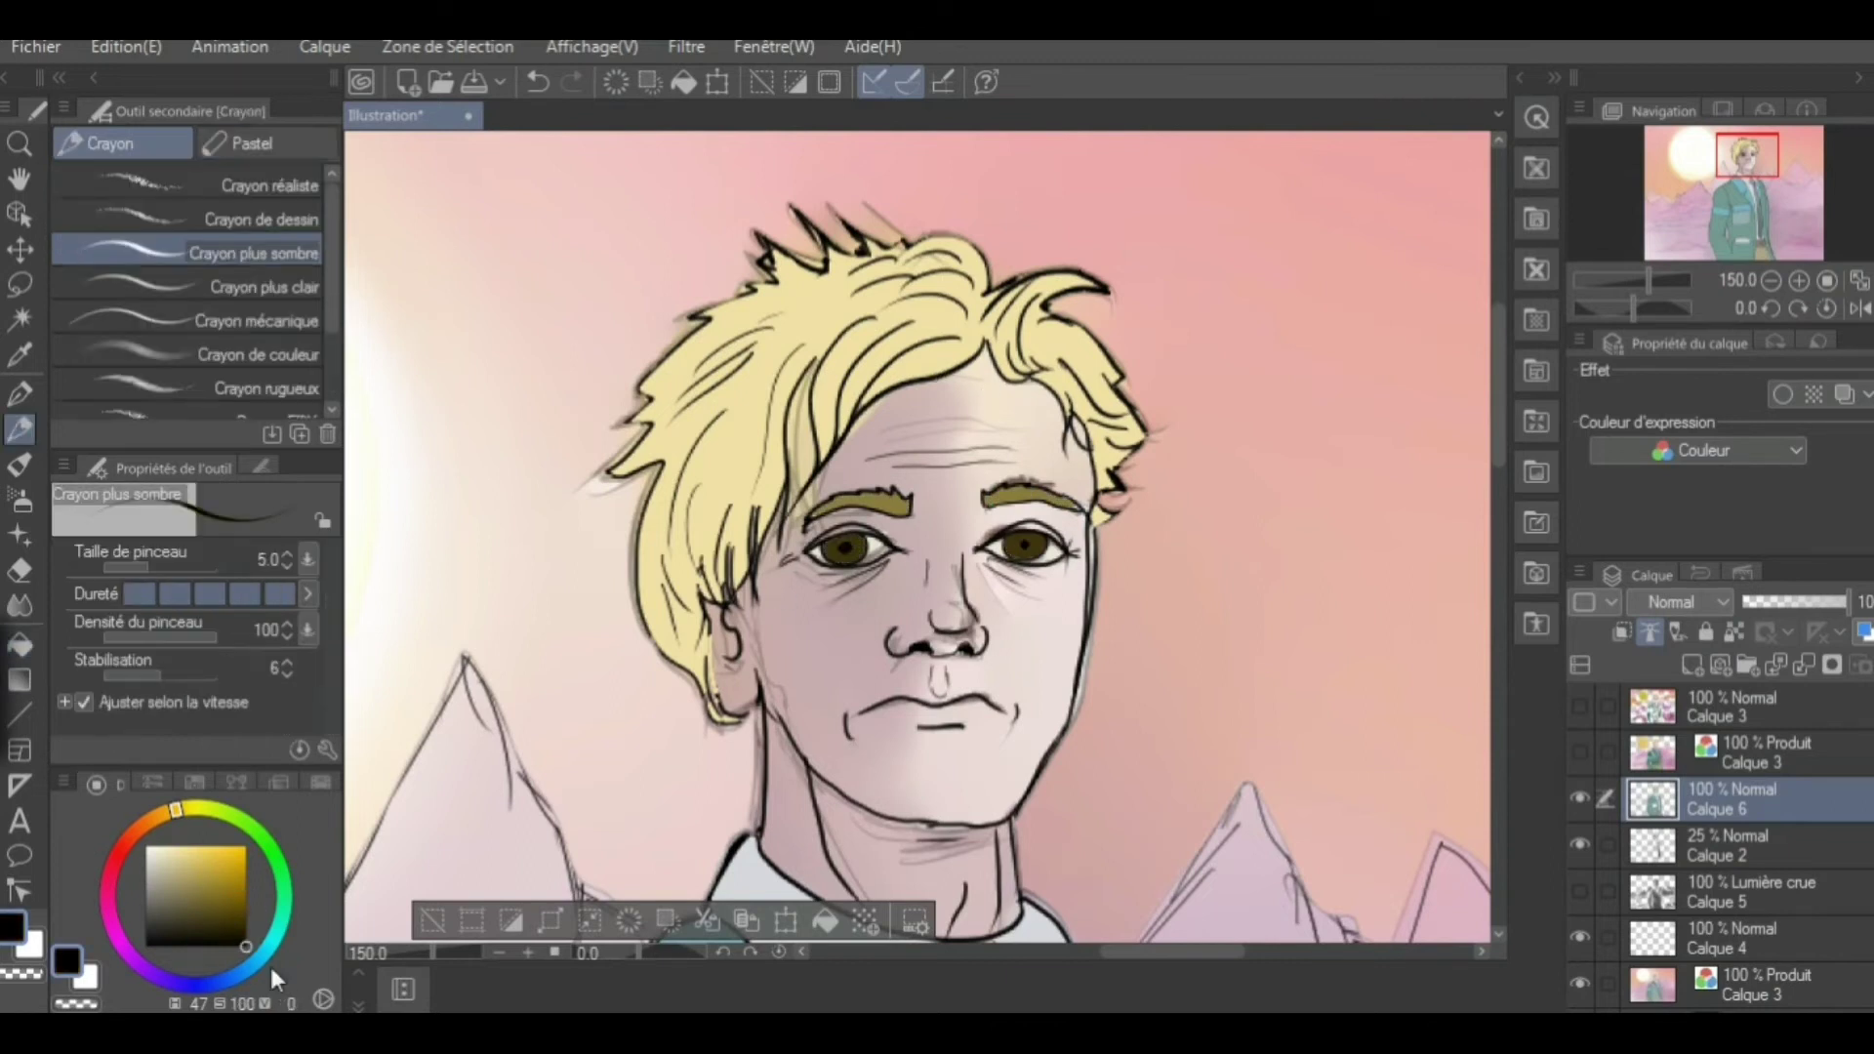
left_click(19, 318)
left_click(1269, 390)
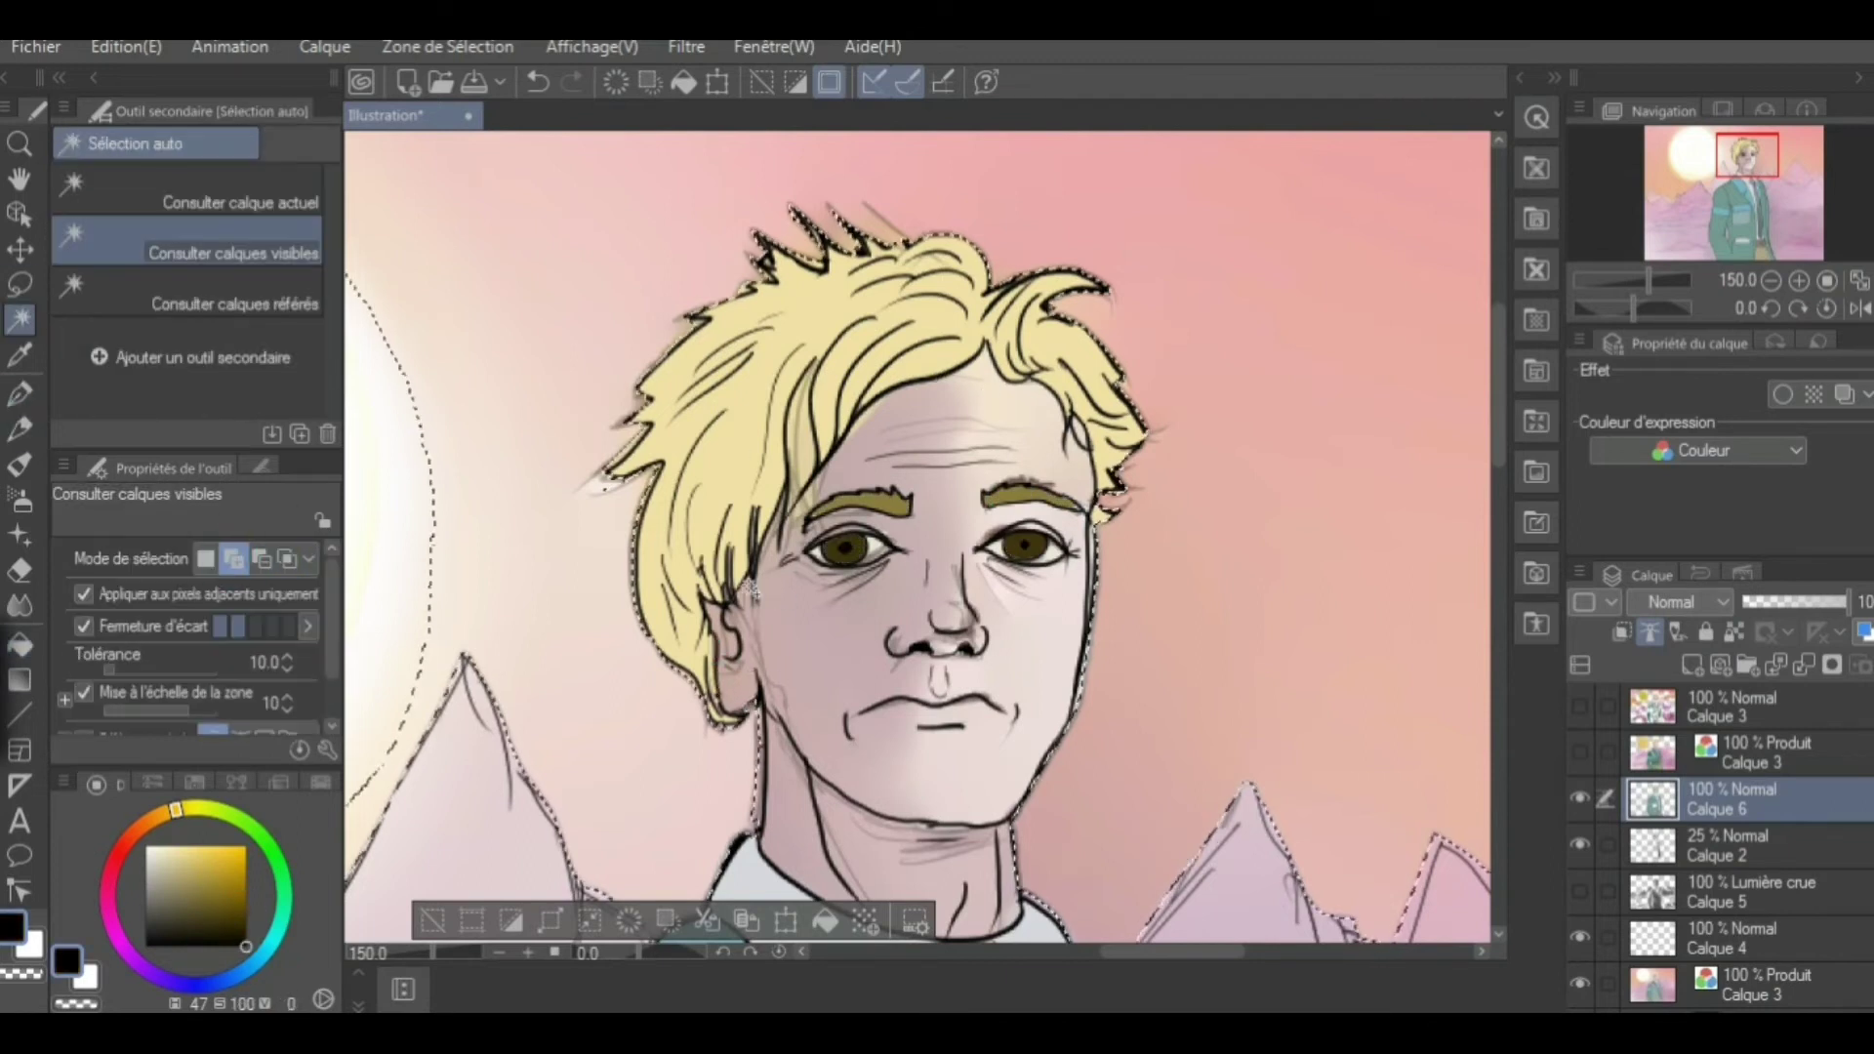
left_click(20, 464)
left_click(97, 144)
key("ctrl+z")
left_click(1030, 507, "alt")
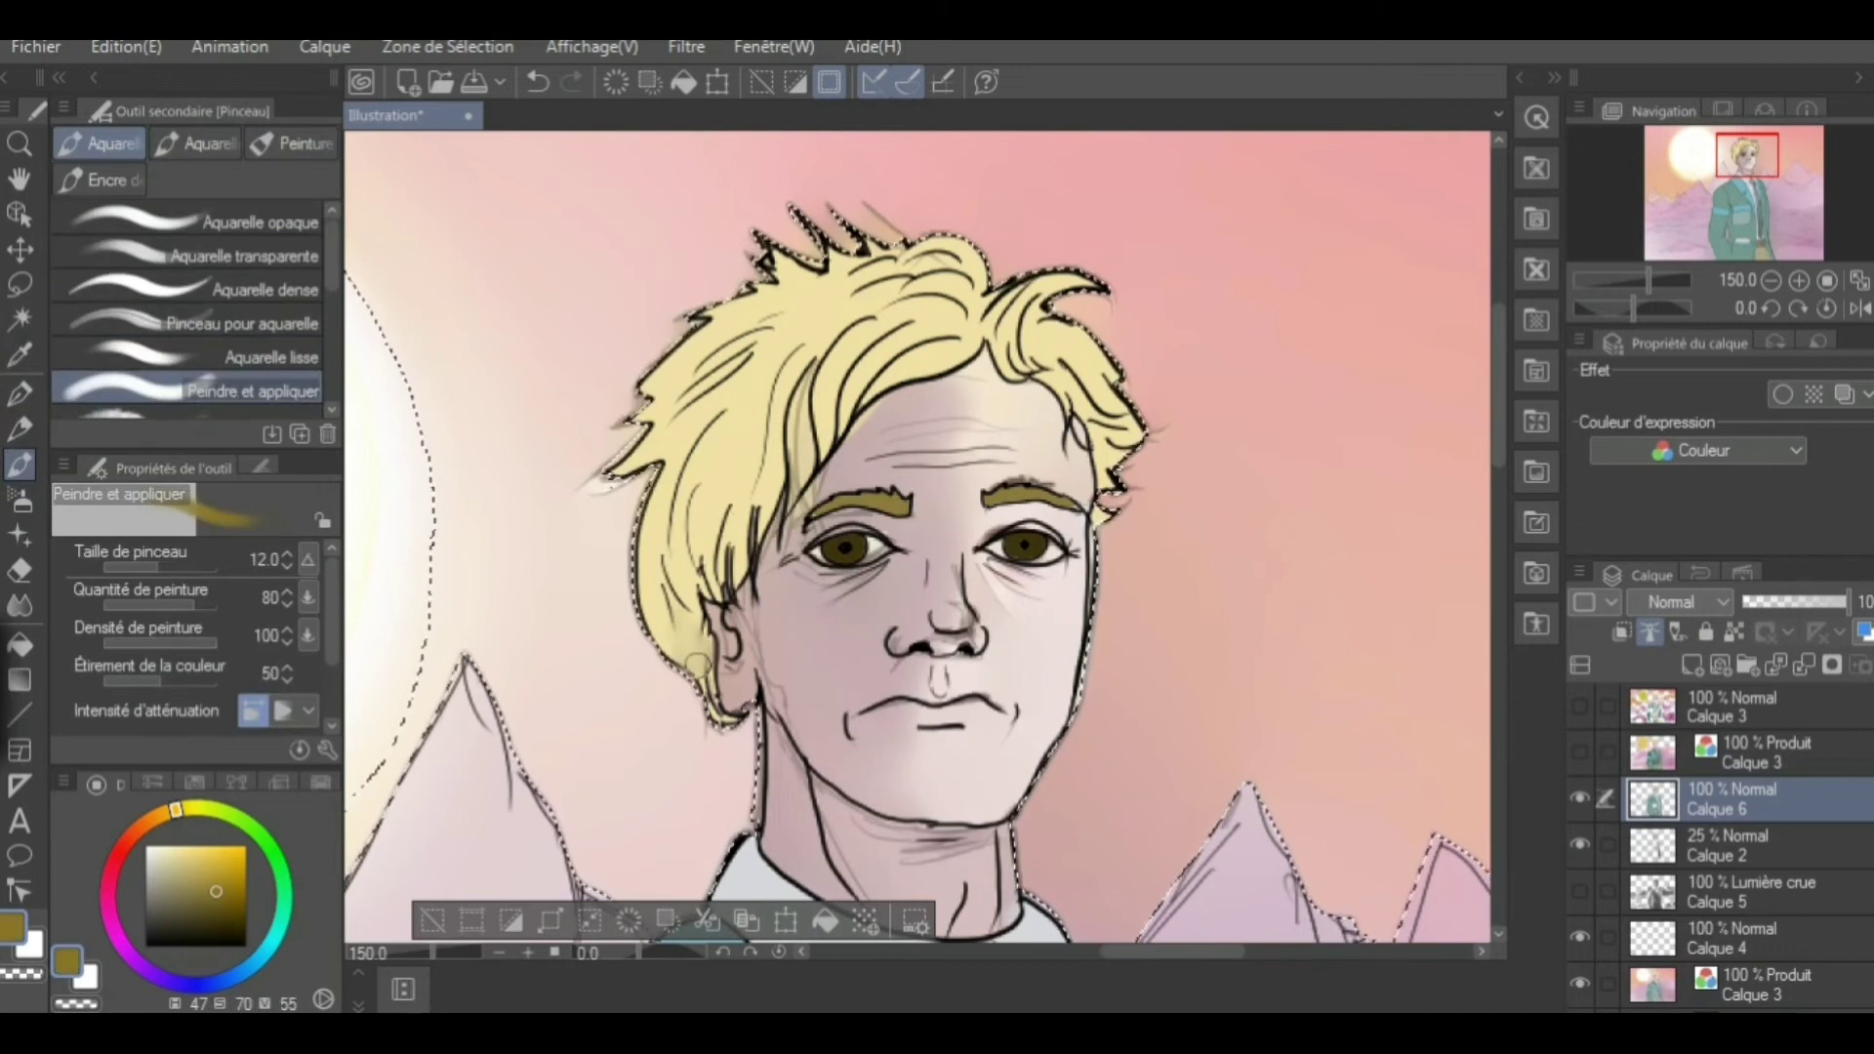
key("bracketleft")
key("bracketleft")
scroll(1030, 508, "down", 5)
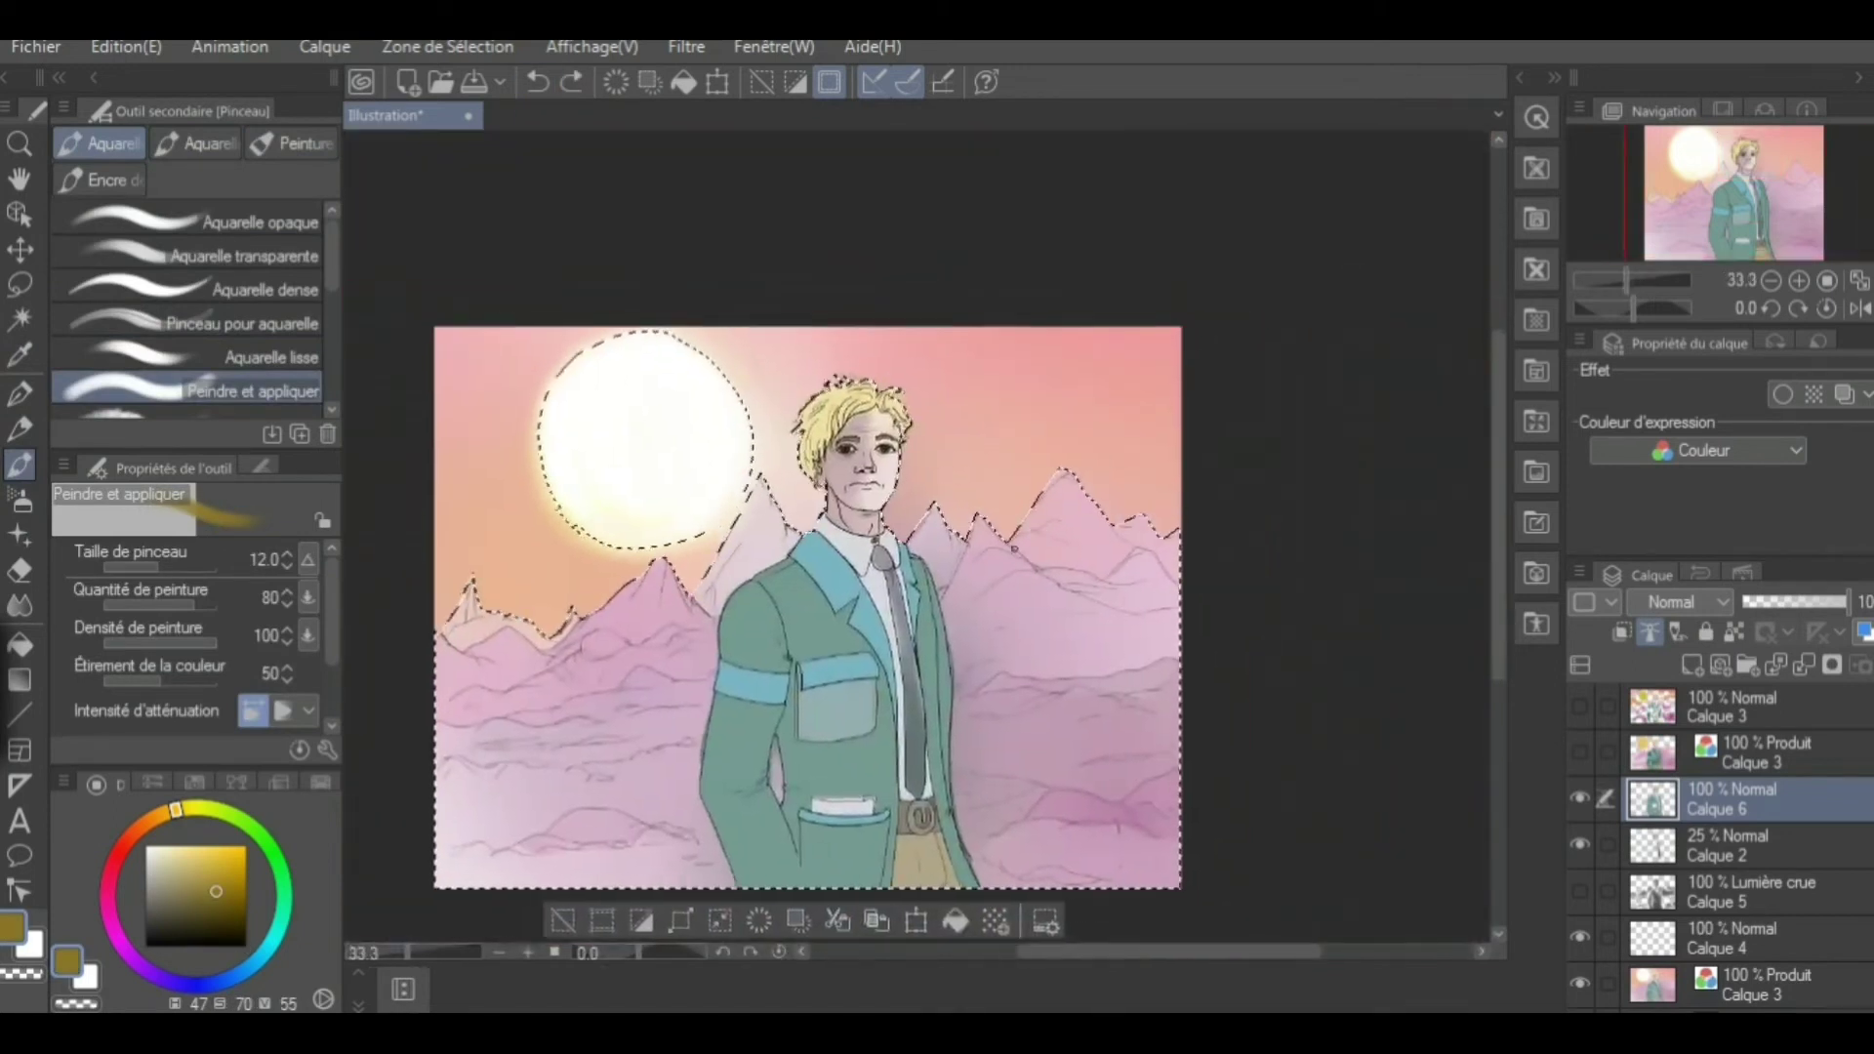
Fill the tie and its knot with dark green
scroll(879, 390, "up", 3)
left_click(19, 644)
left_click(857, 488)
key("ctrl+s")
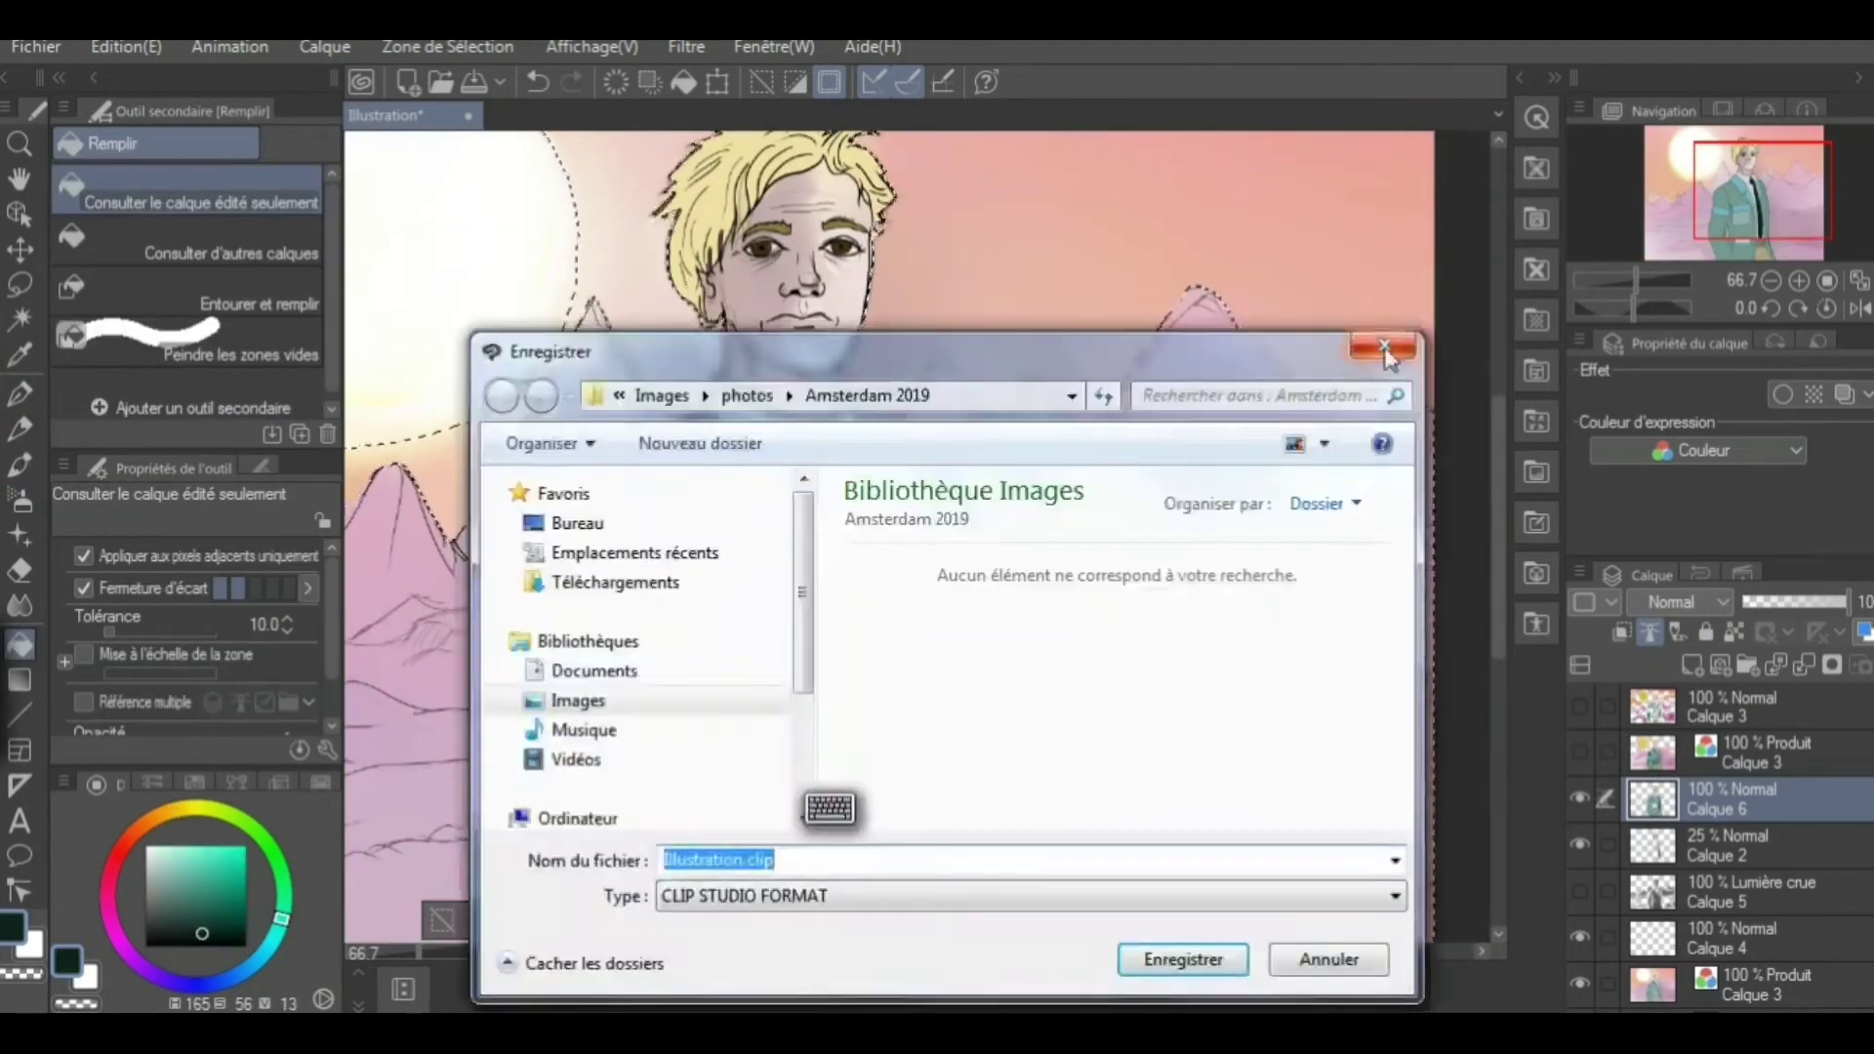
key("Escape")
scroll(1080, 599, "down", 4)
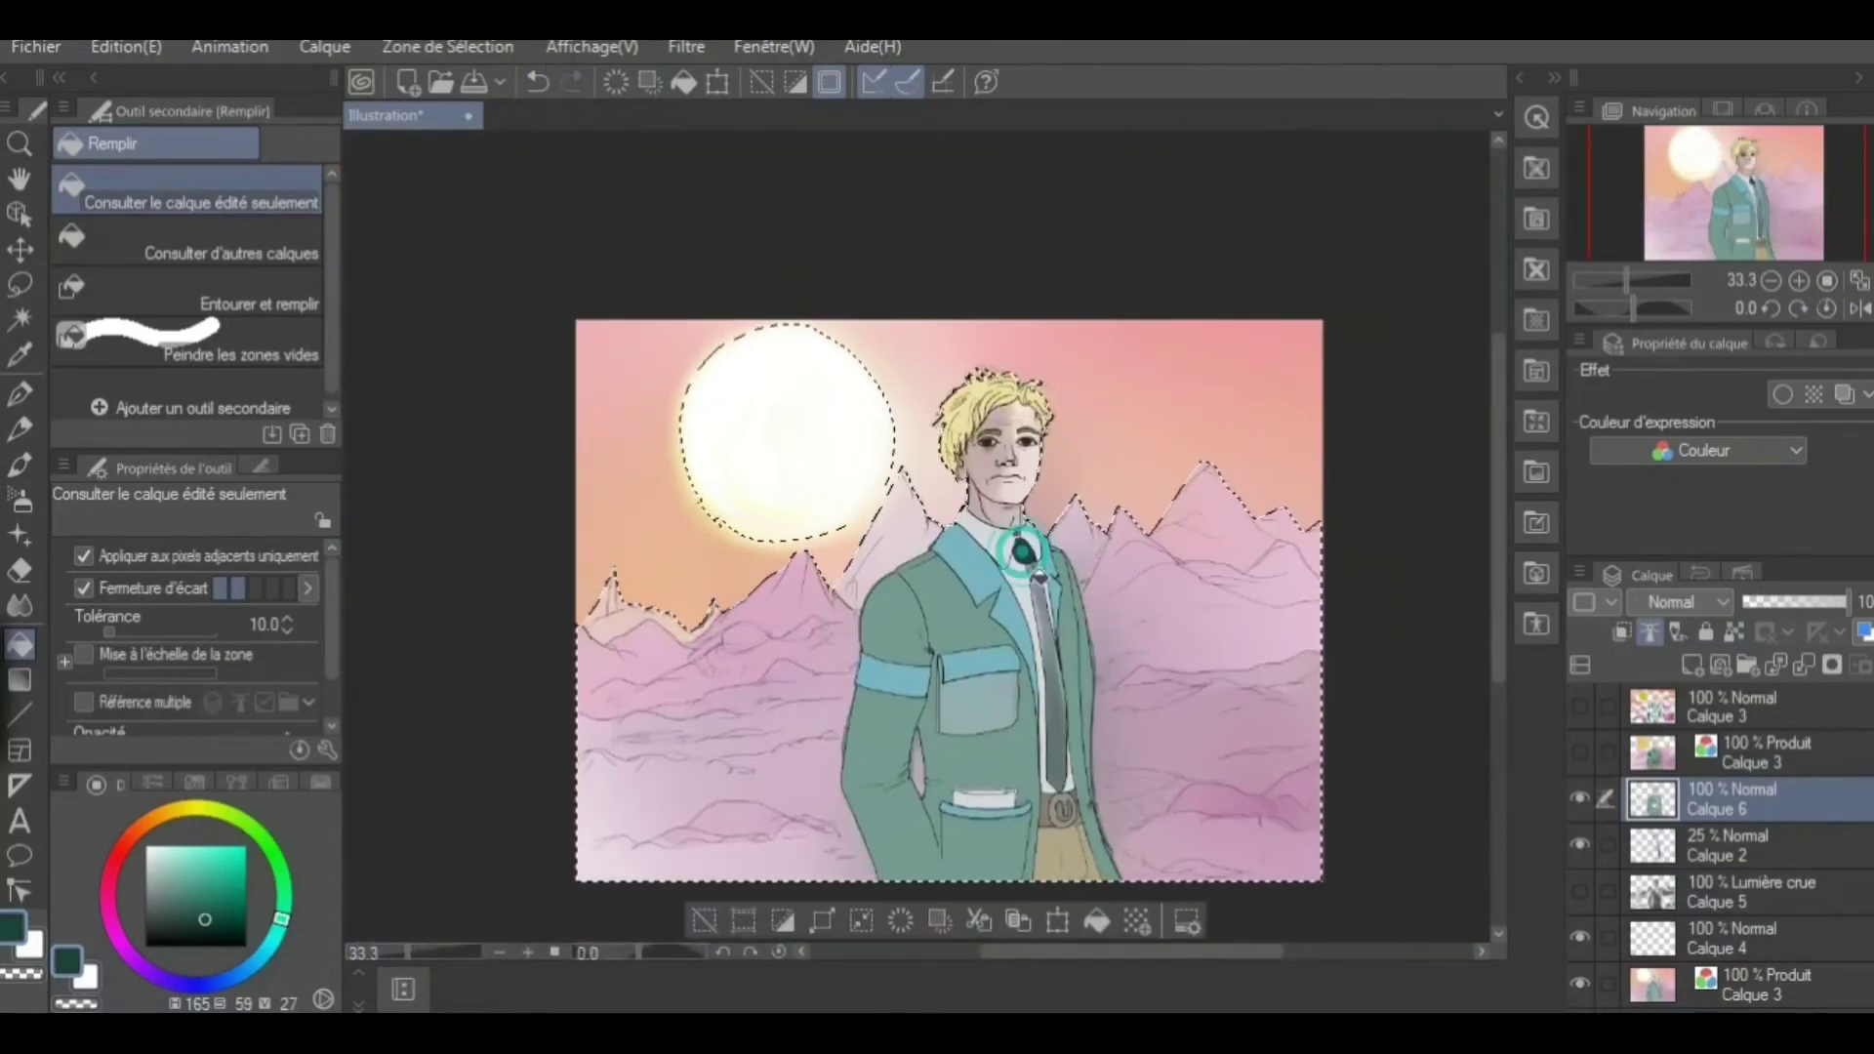
Select both irises with auto selection referring to reference layers, adding the second iris to the selection
scroll(1001, 459, "up", 5)
scroll(959, 674, "up", 3)
left_click(19, 499)
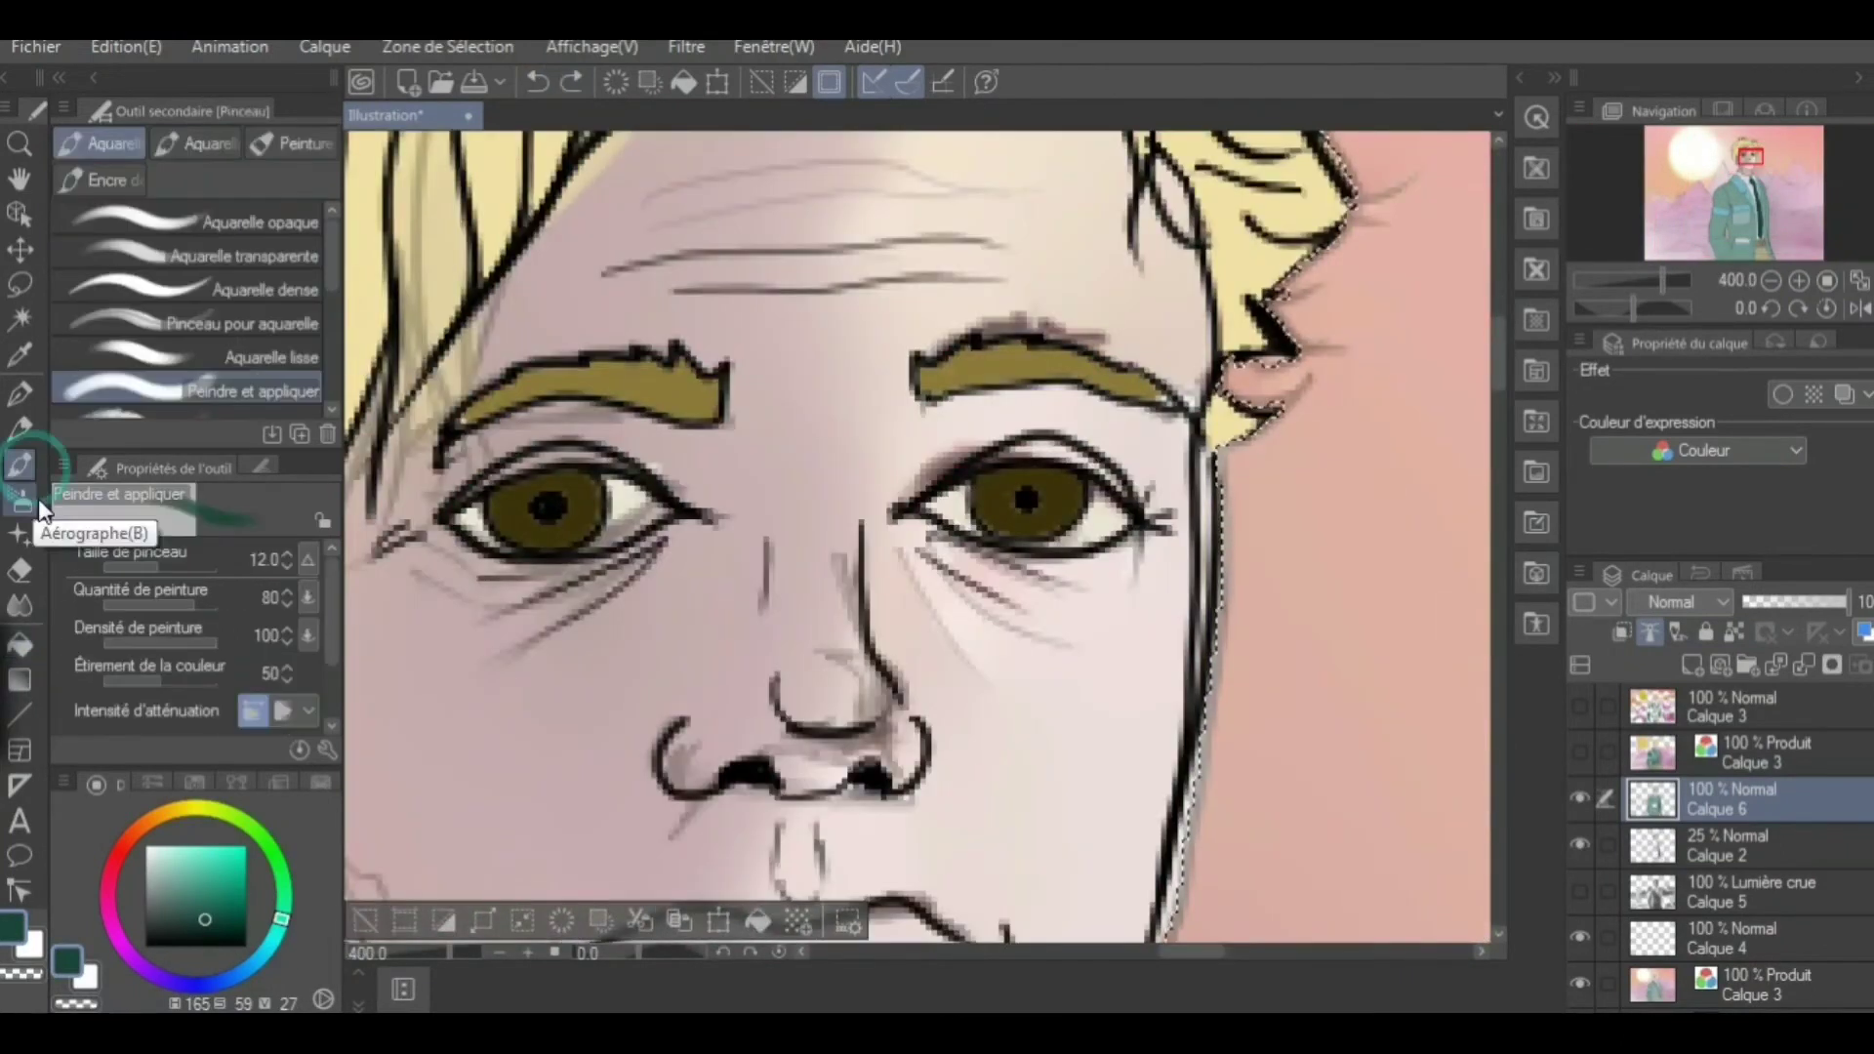
left_click(19, 319)
left_click(284, 301)
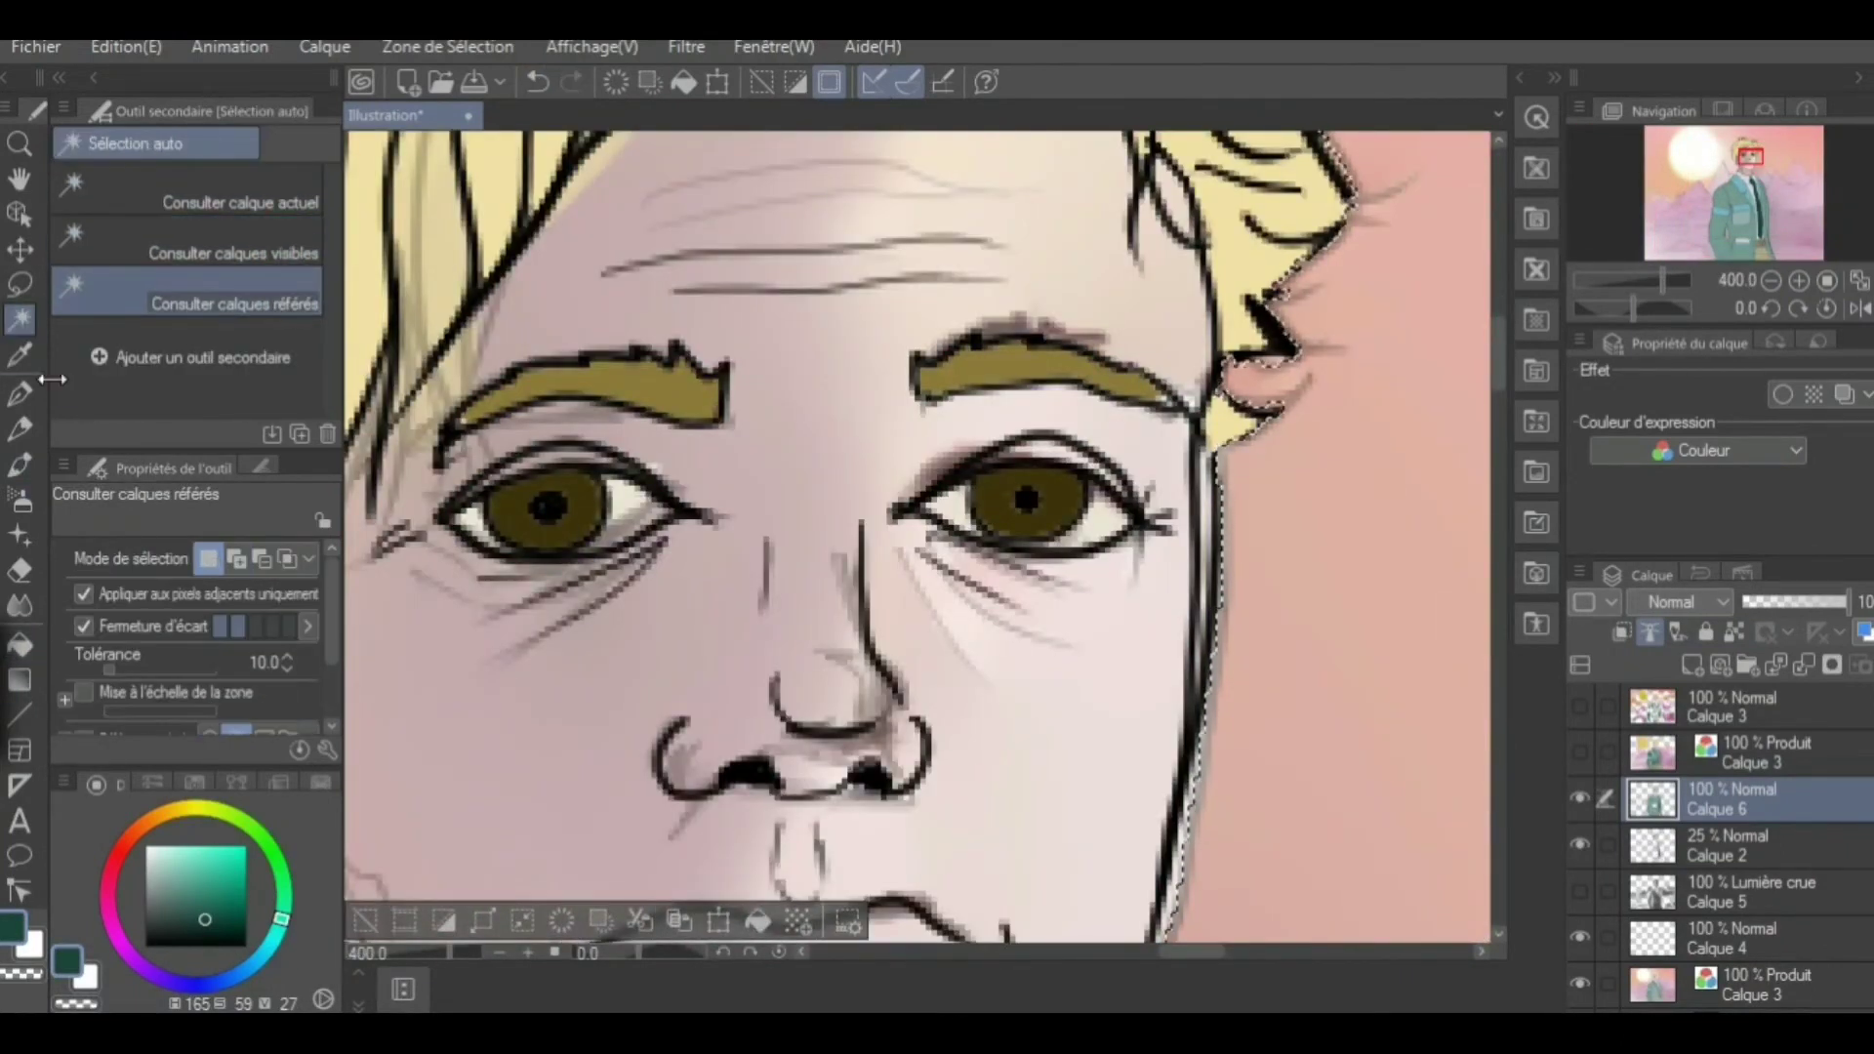
left_click(1052, 451, "shift")
left_click(308, 558)
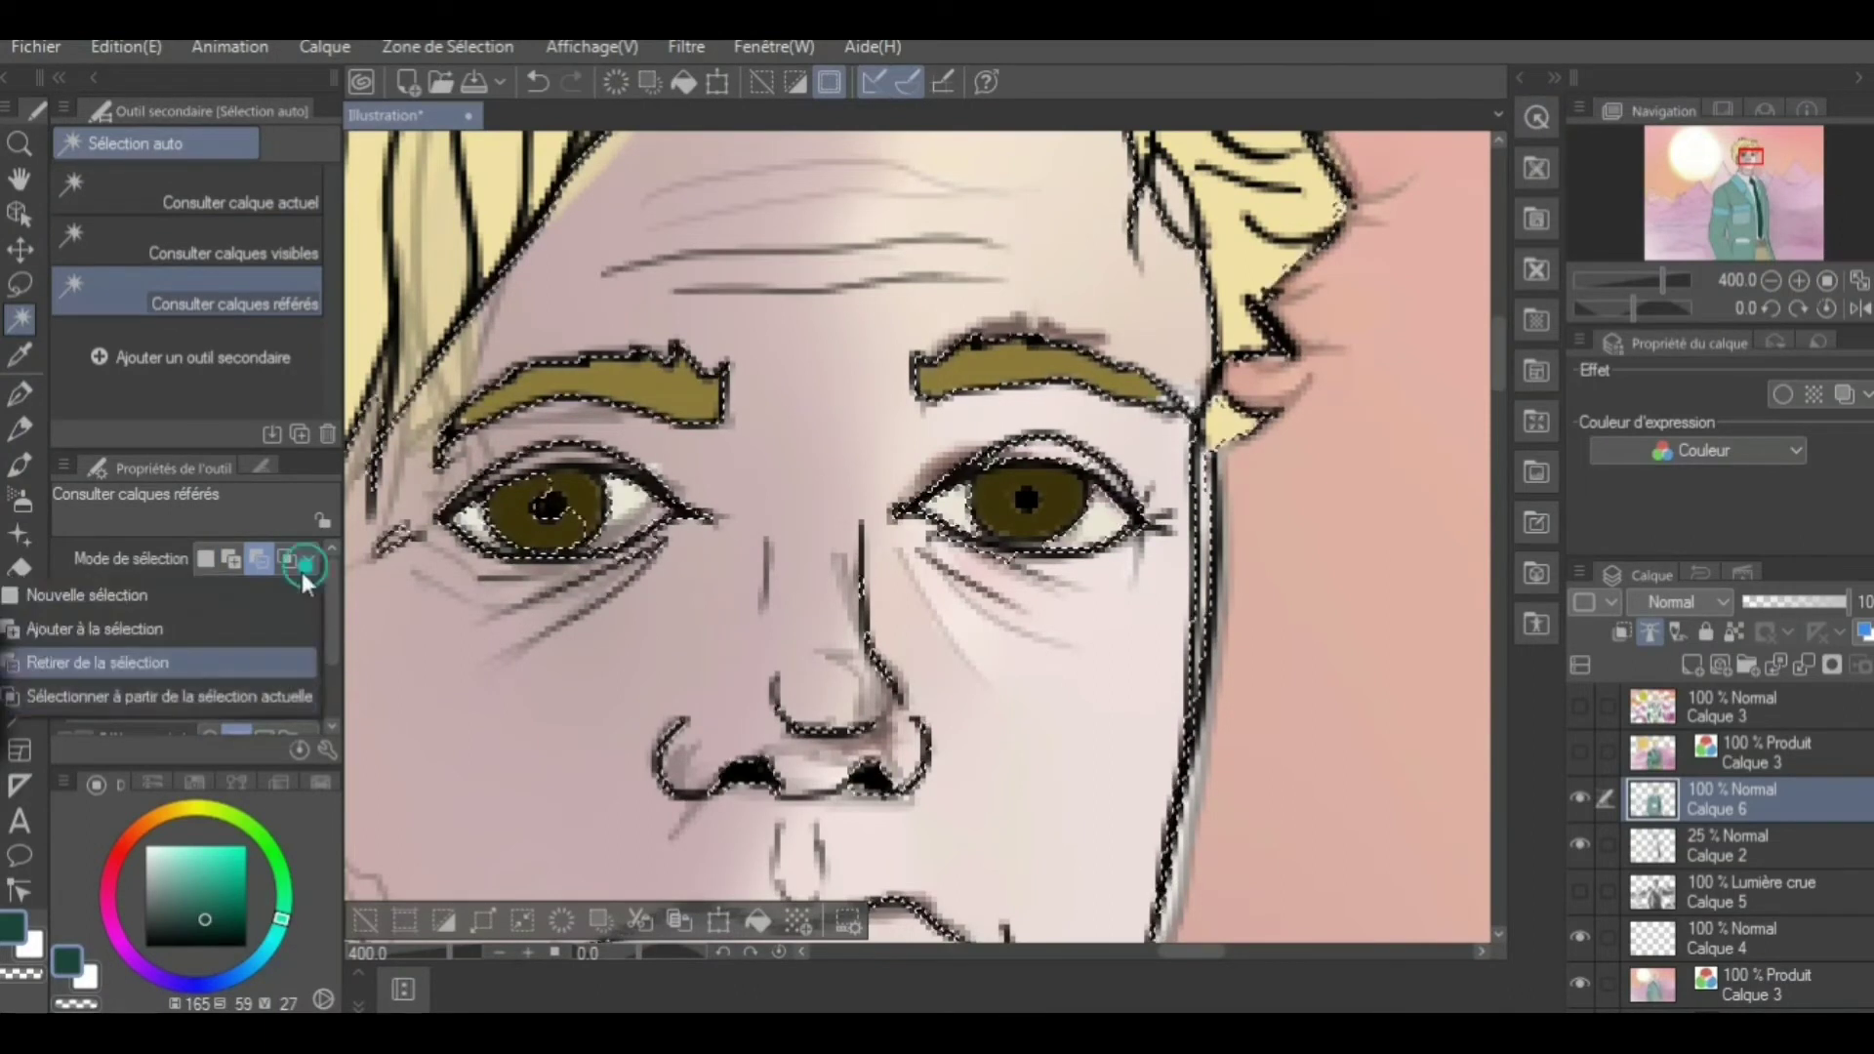
left_click(273, 597)
left_click(1027, 500)
left_click(565, 502, "shift")
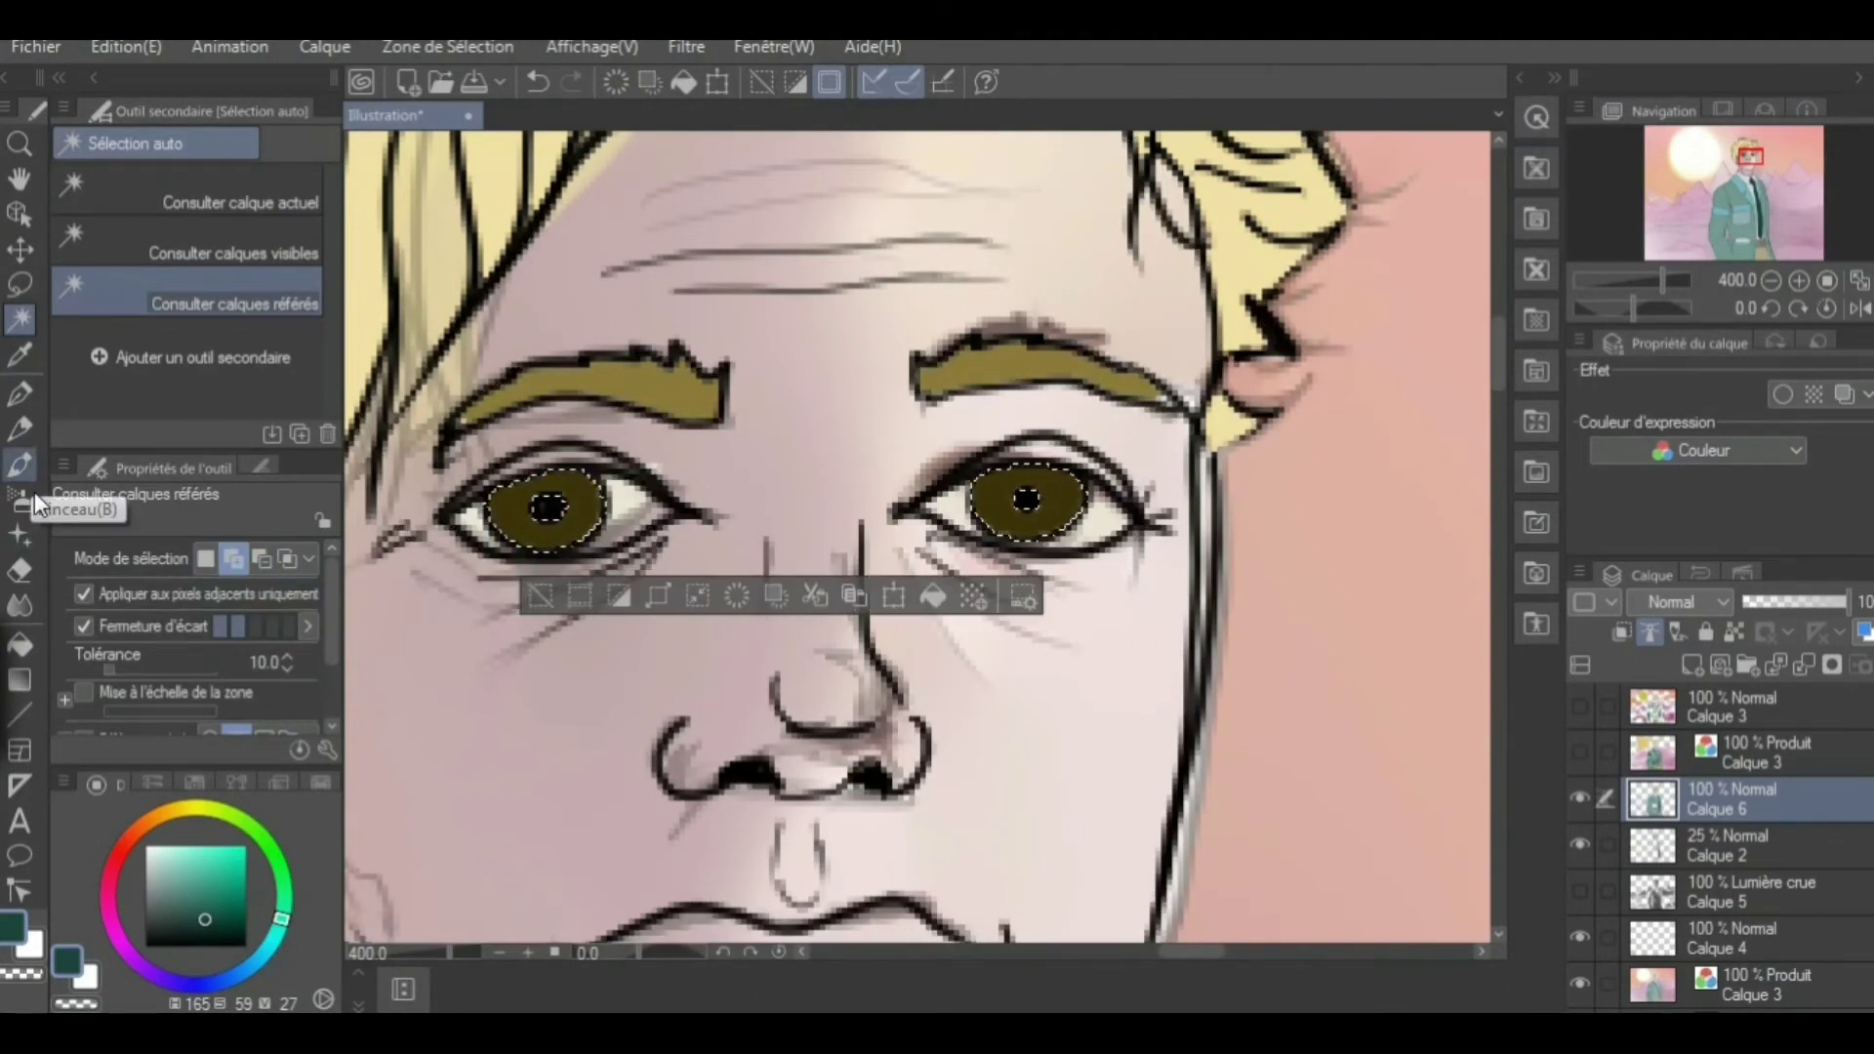
Brighten the selected irises with yellow and green flecks using the Surbrillance airbrush at size 3
left_click(30, 498)
left_click(215, 888)
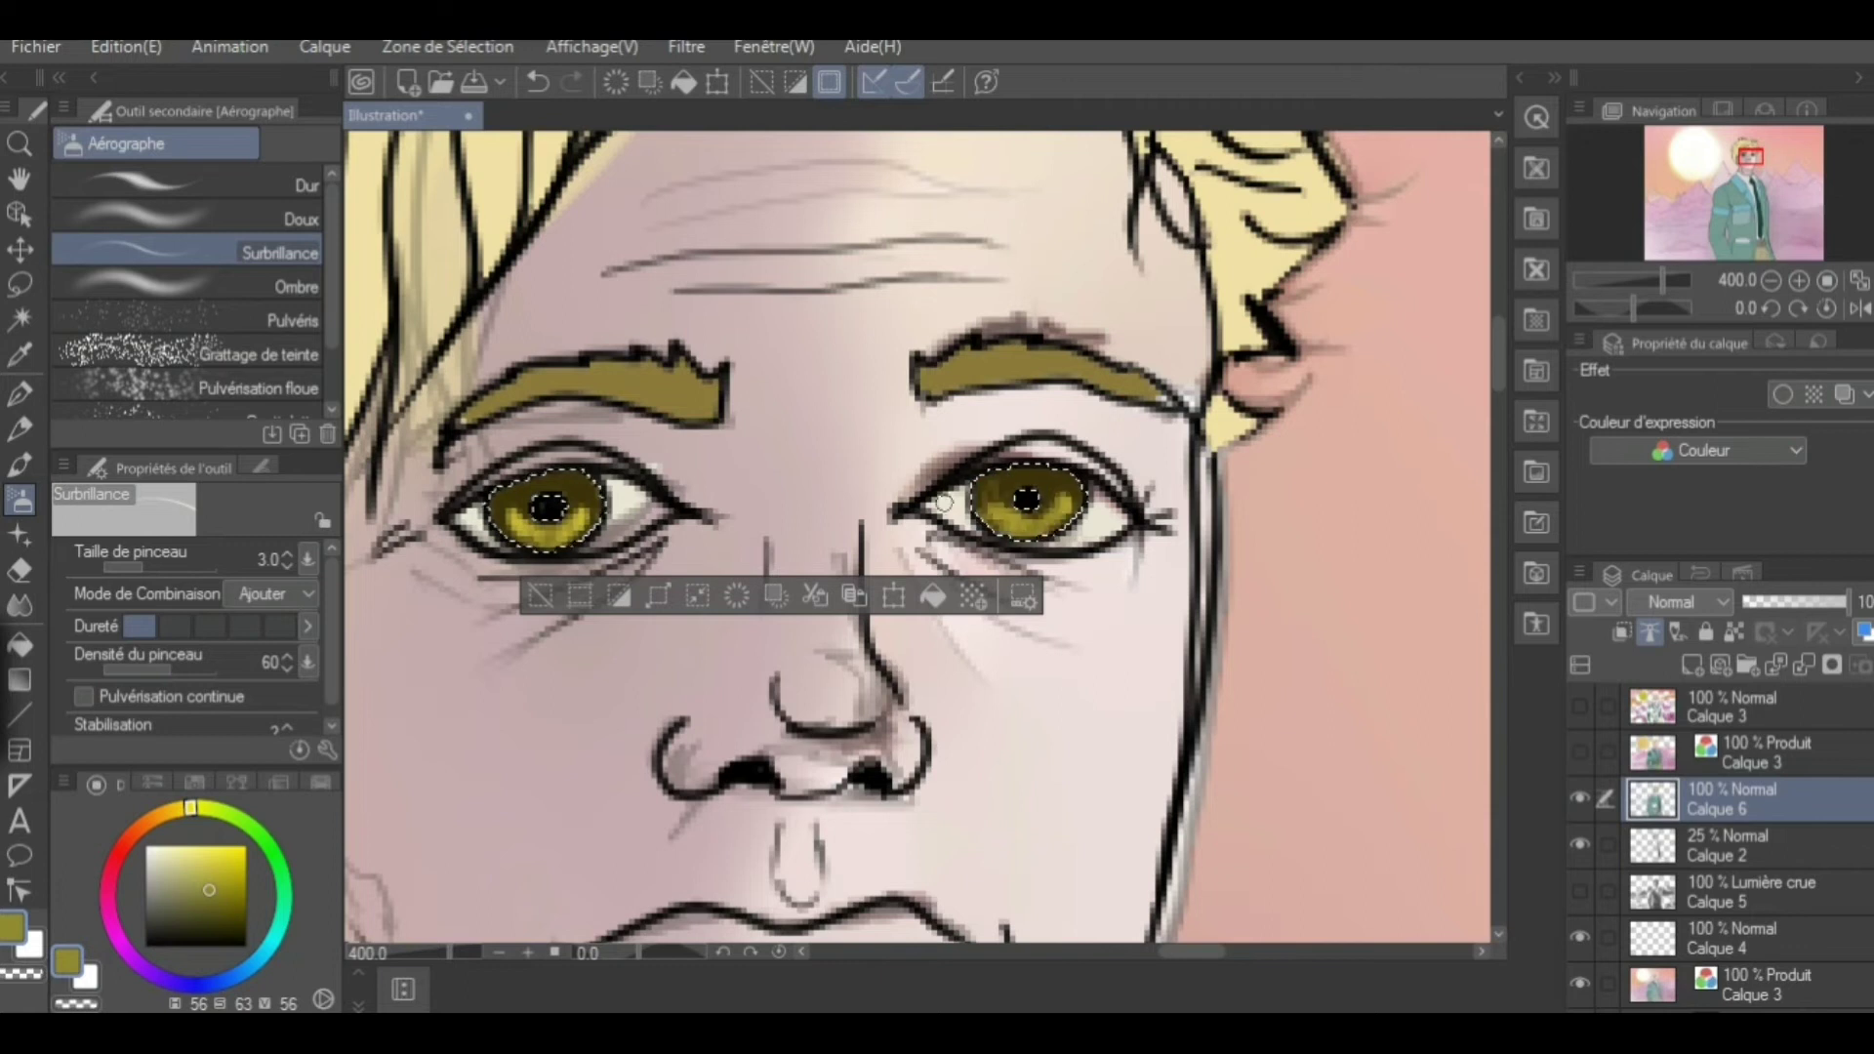
left_click(1043, 510, "alt")
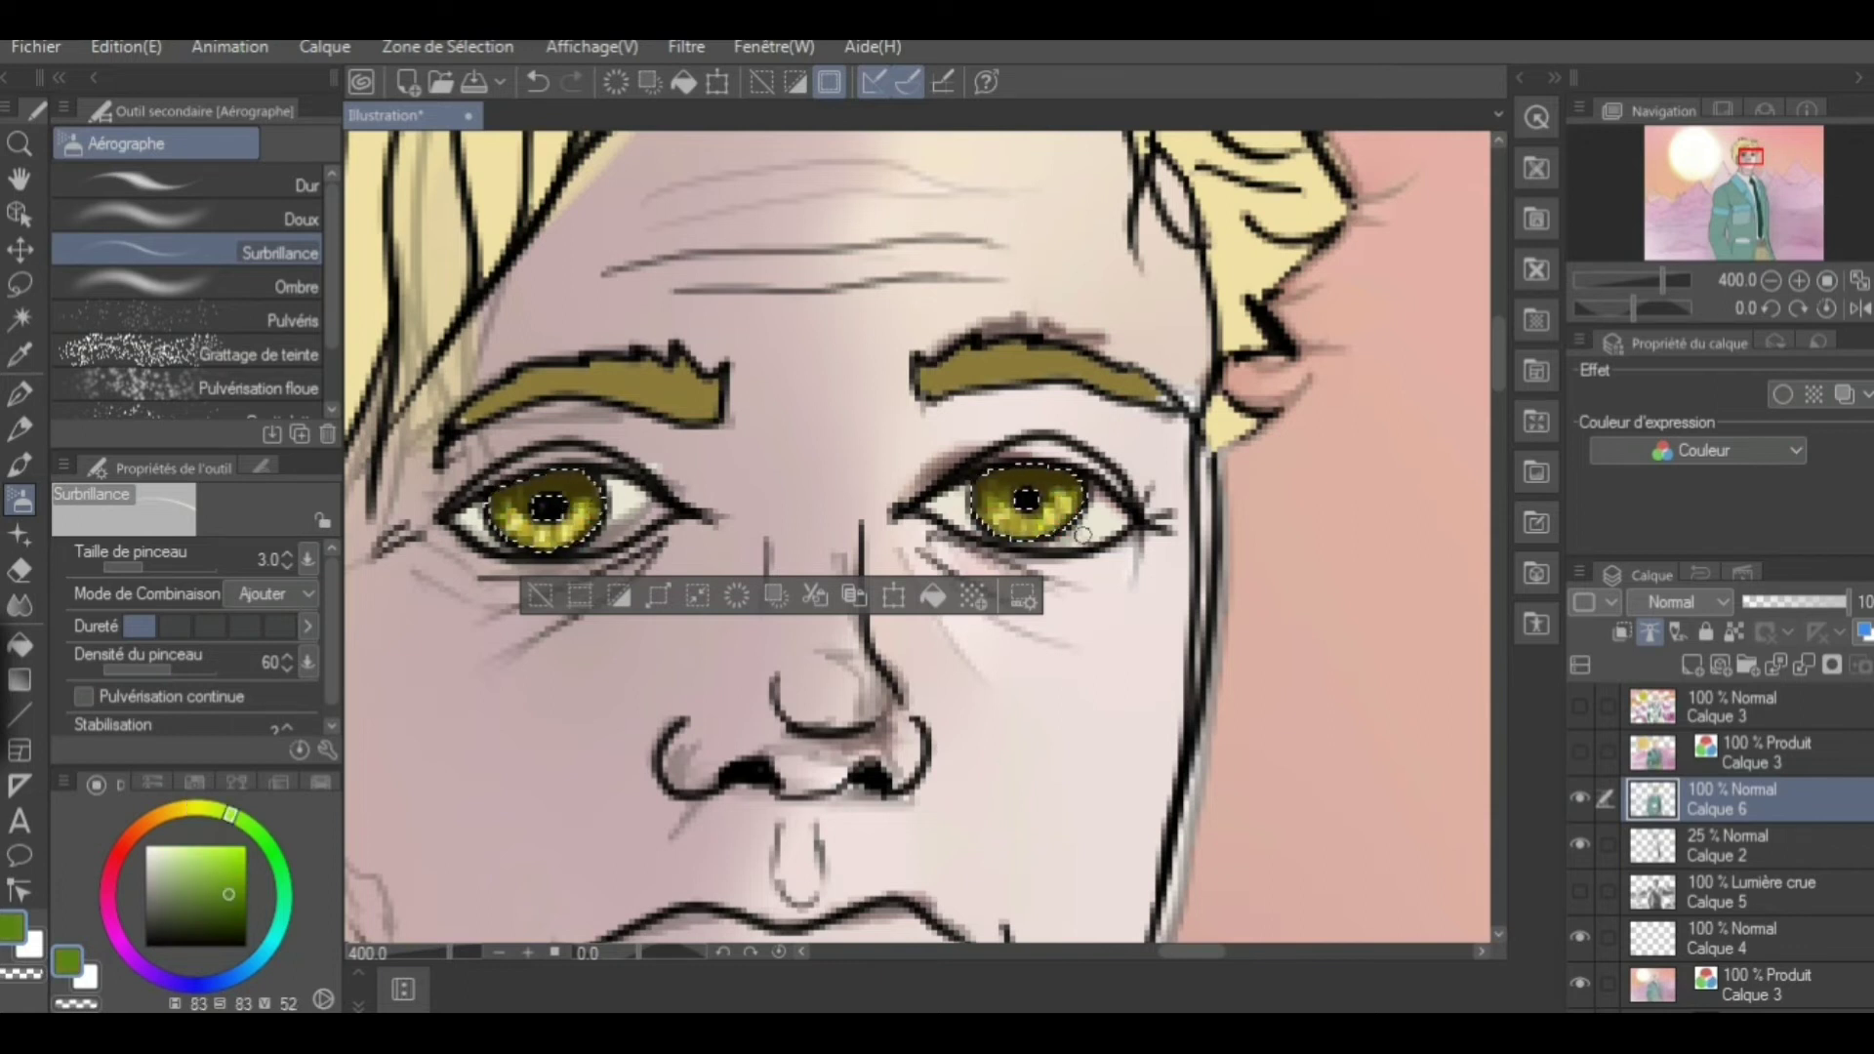
Add white glints beside both pupils and darken the irises with black using the Ombre airbrush at size 6
left_click(1092, 516, "alt")
left_click_drag(1034, 488, 1059, 508)
left_click_drag(552, 493, 576, 512)
left_click_drag(1049, 483, 1069, 512)
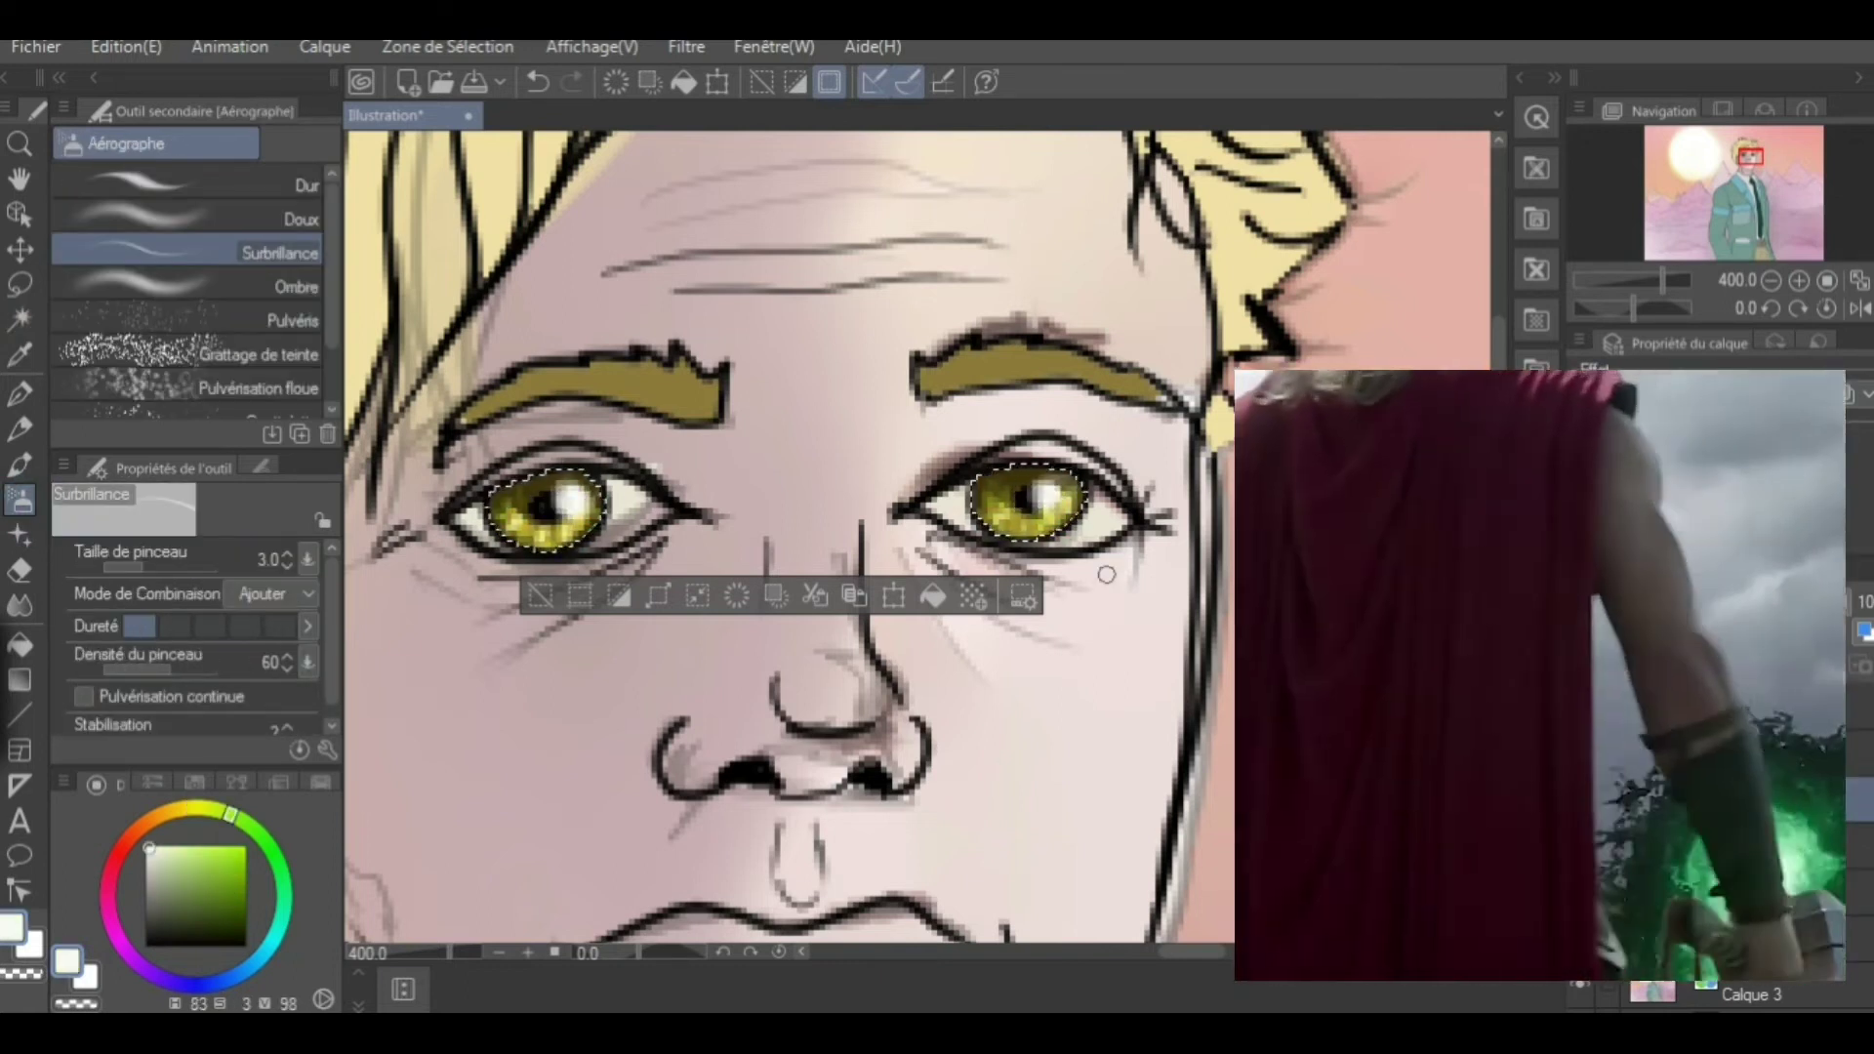
left_click(979, 478, "alt")
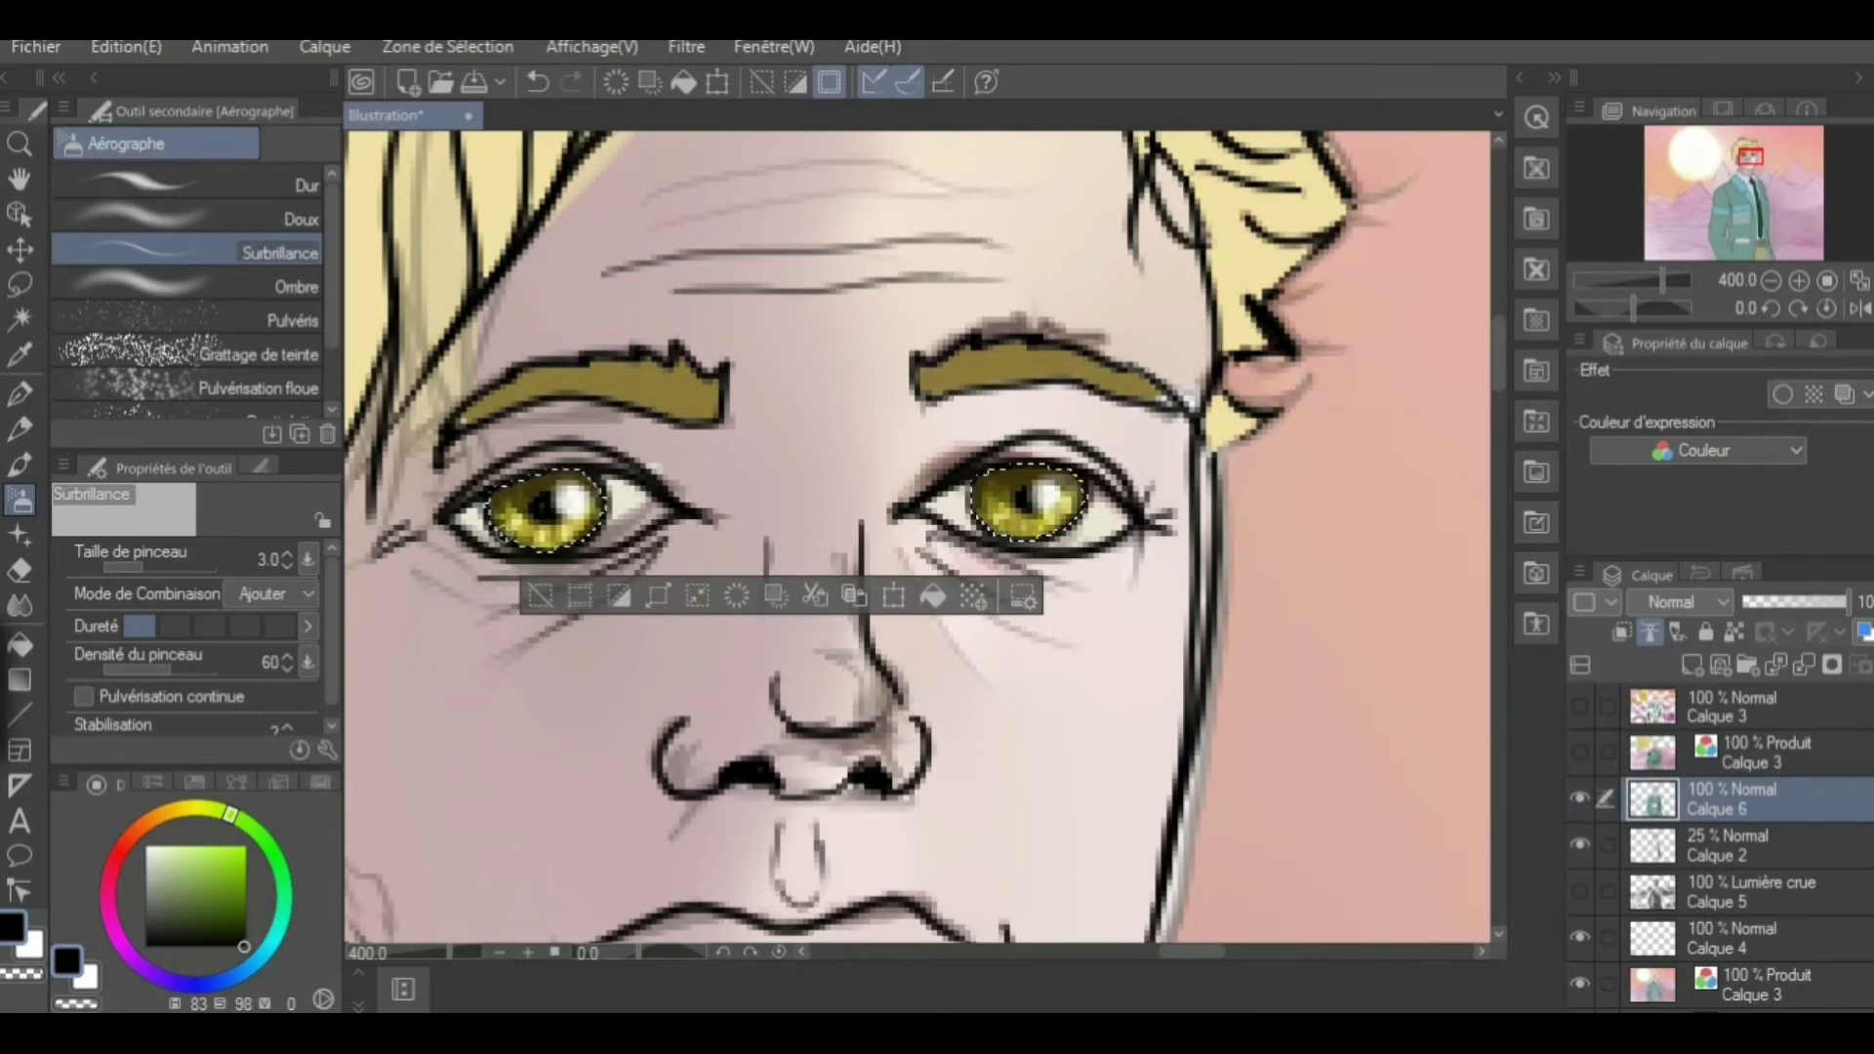
left_click(186, 286)
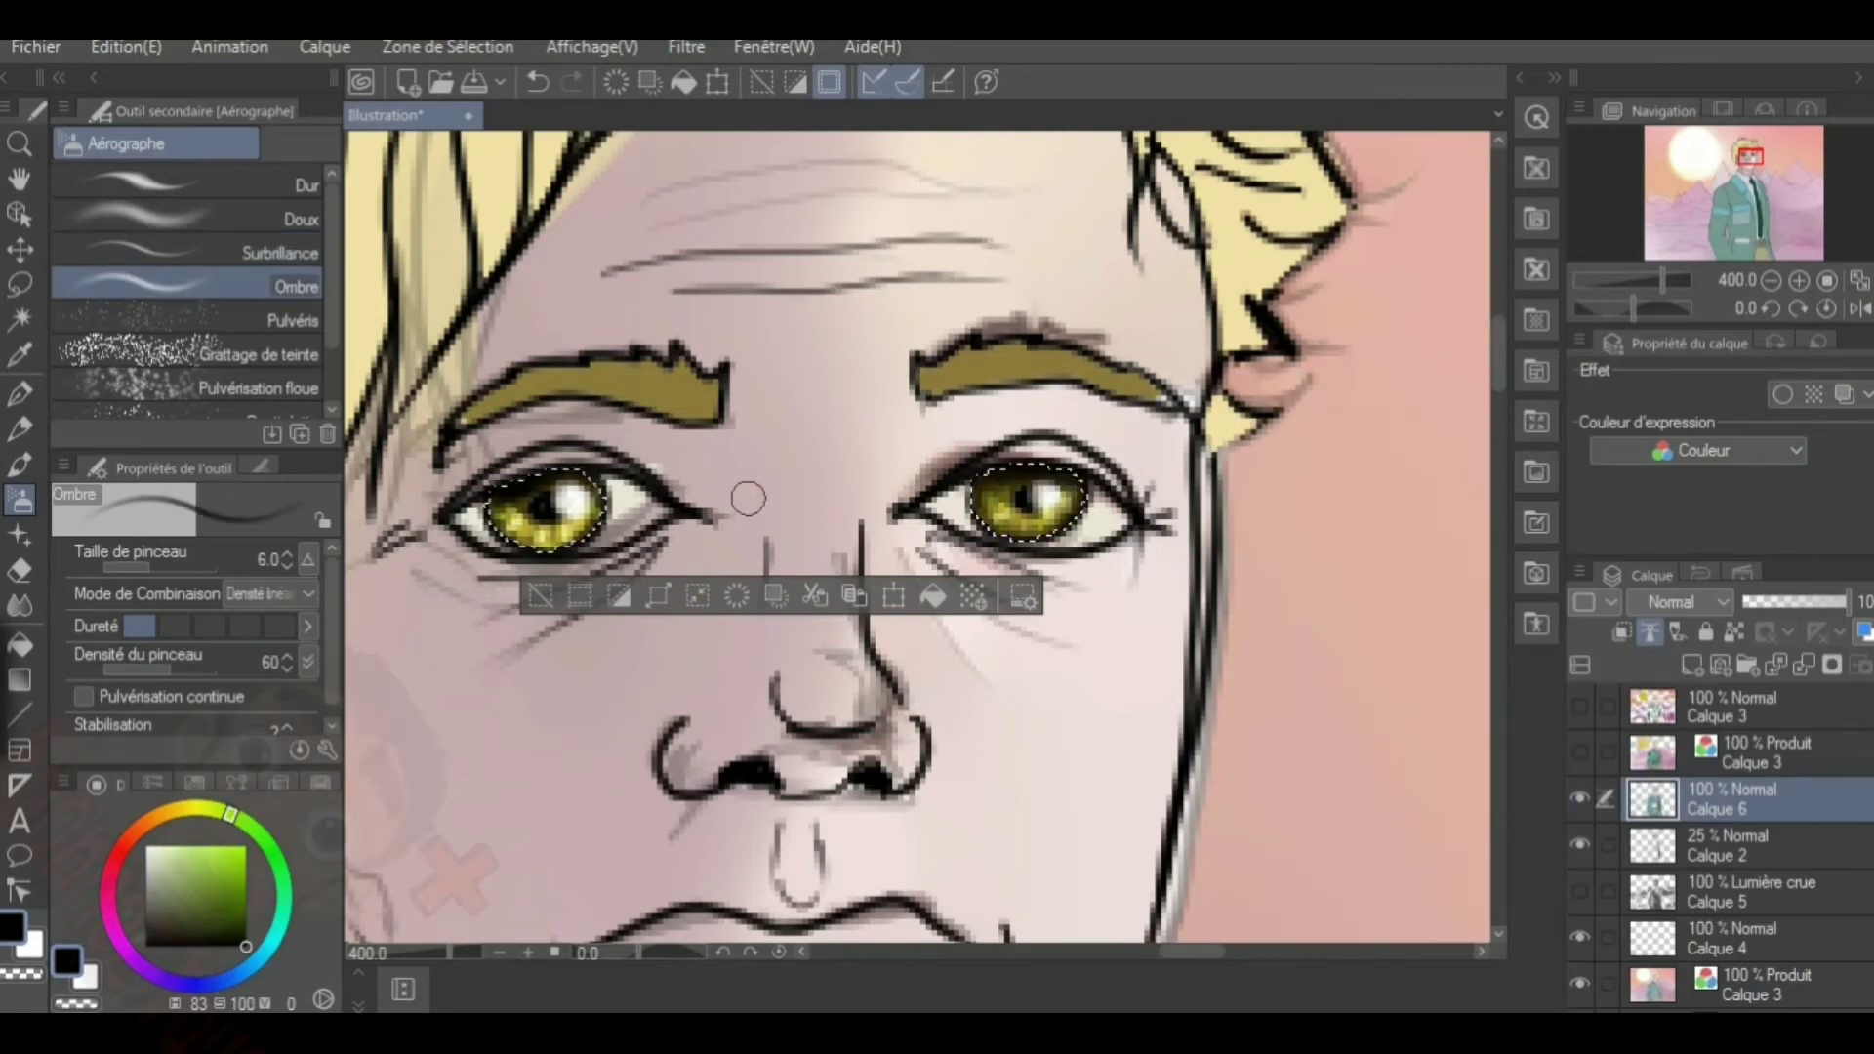
Select the hair strands and both eyebrows with auto selection
scroll(745, 494, "down", 3)
left_click(20, 319)
left_click(1091, 400)
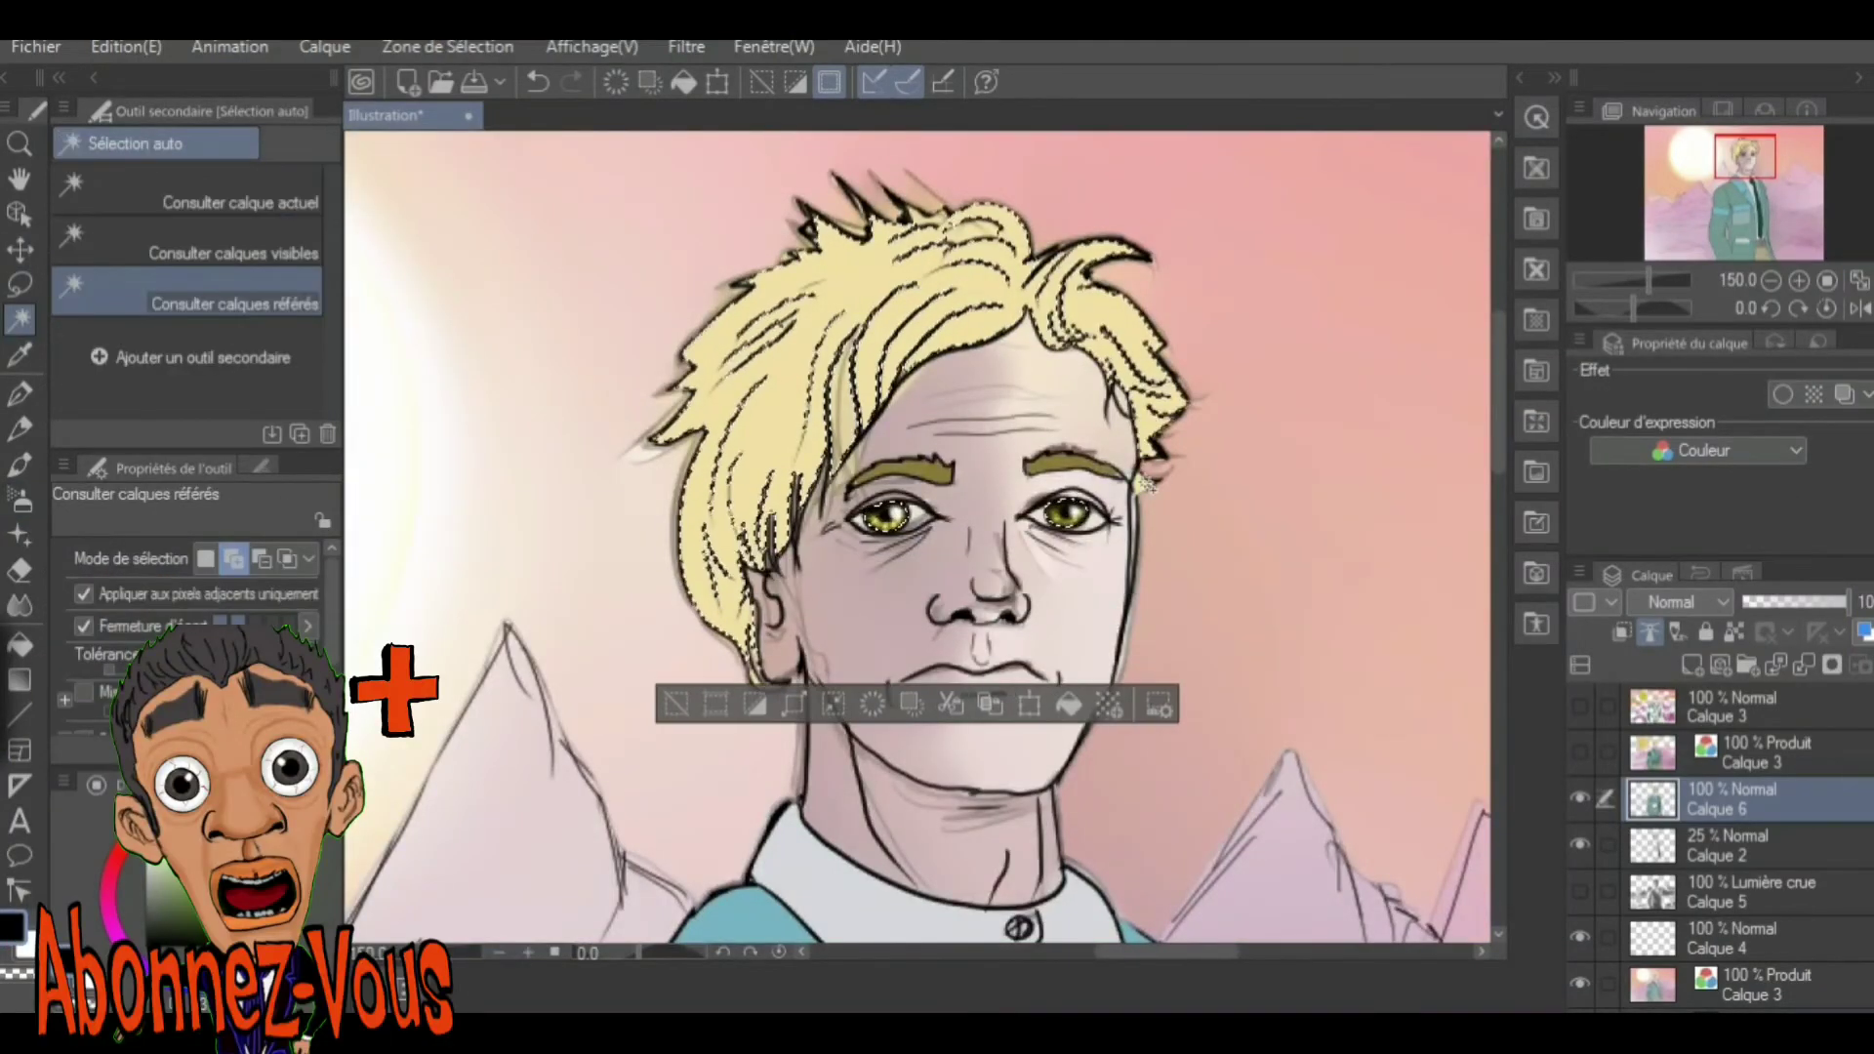
Blend darker gold shading and brighter yellow strokes into the hair with the Peindre et appliquer brush at size 12
key("b")
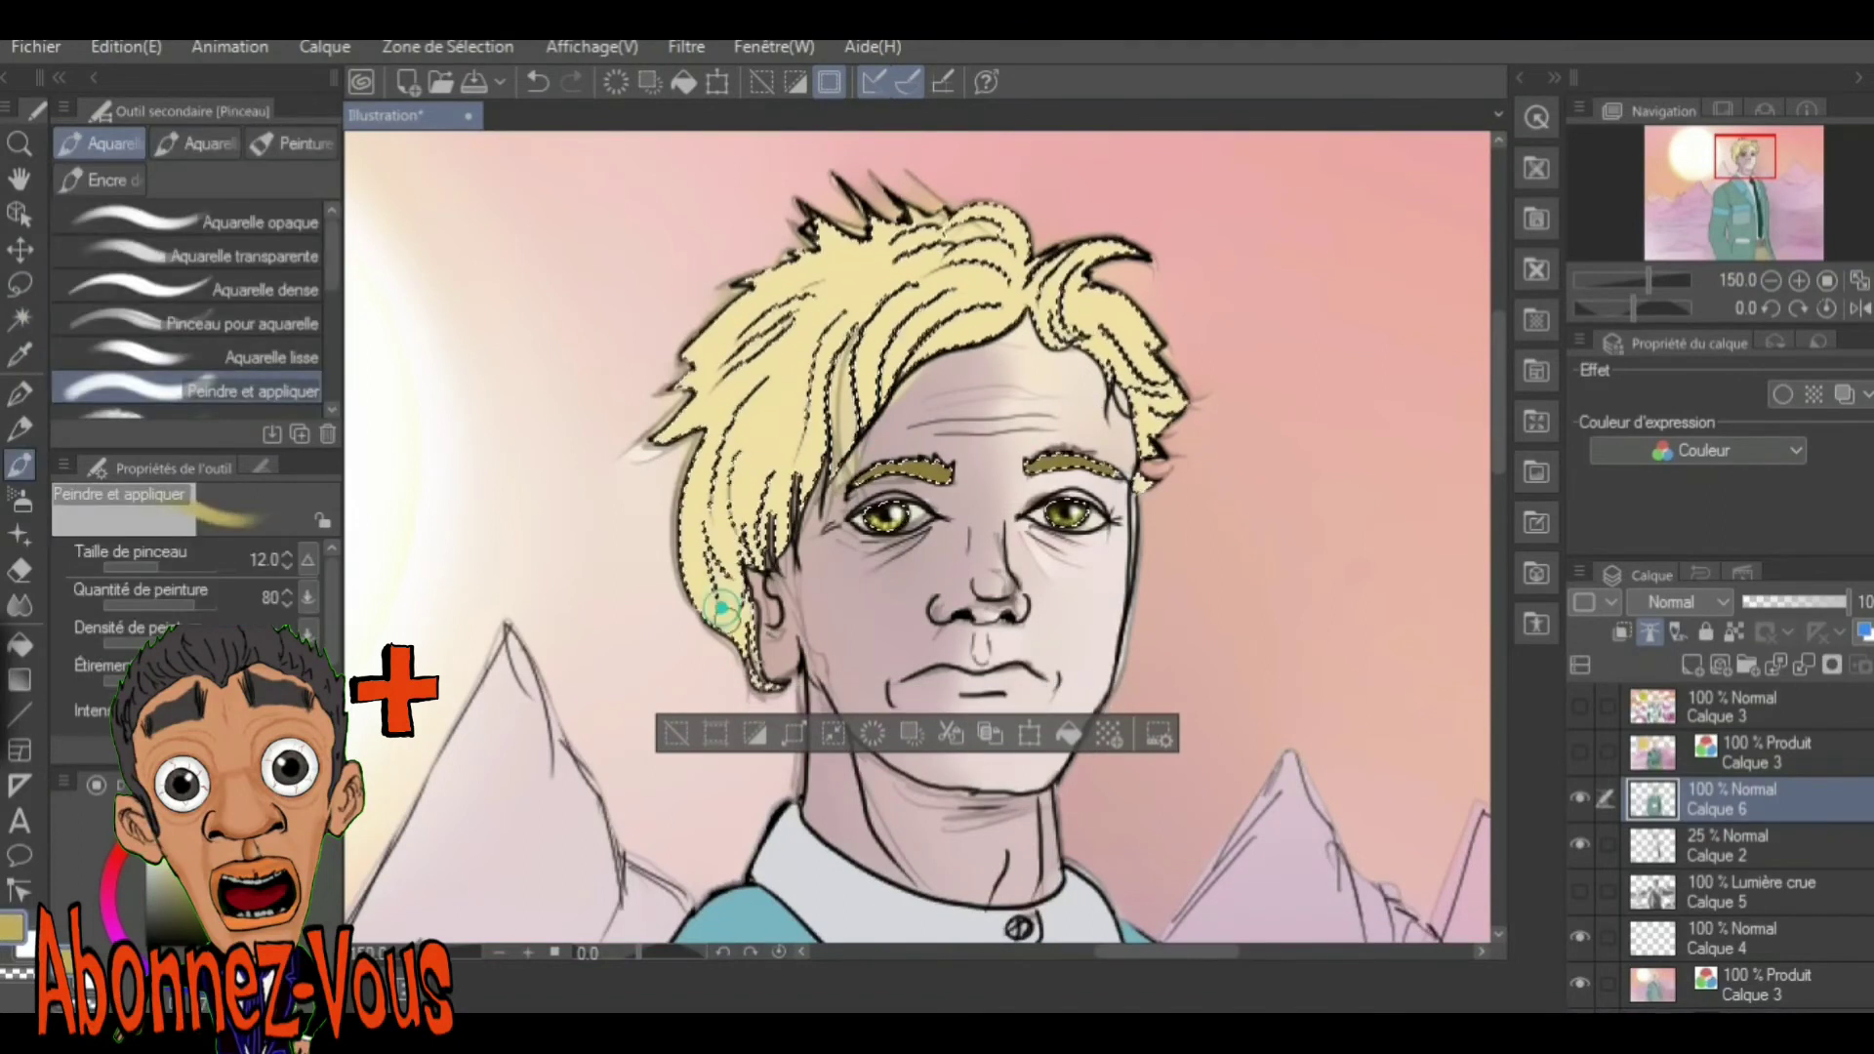
left_click(855, 455, "alt")
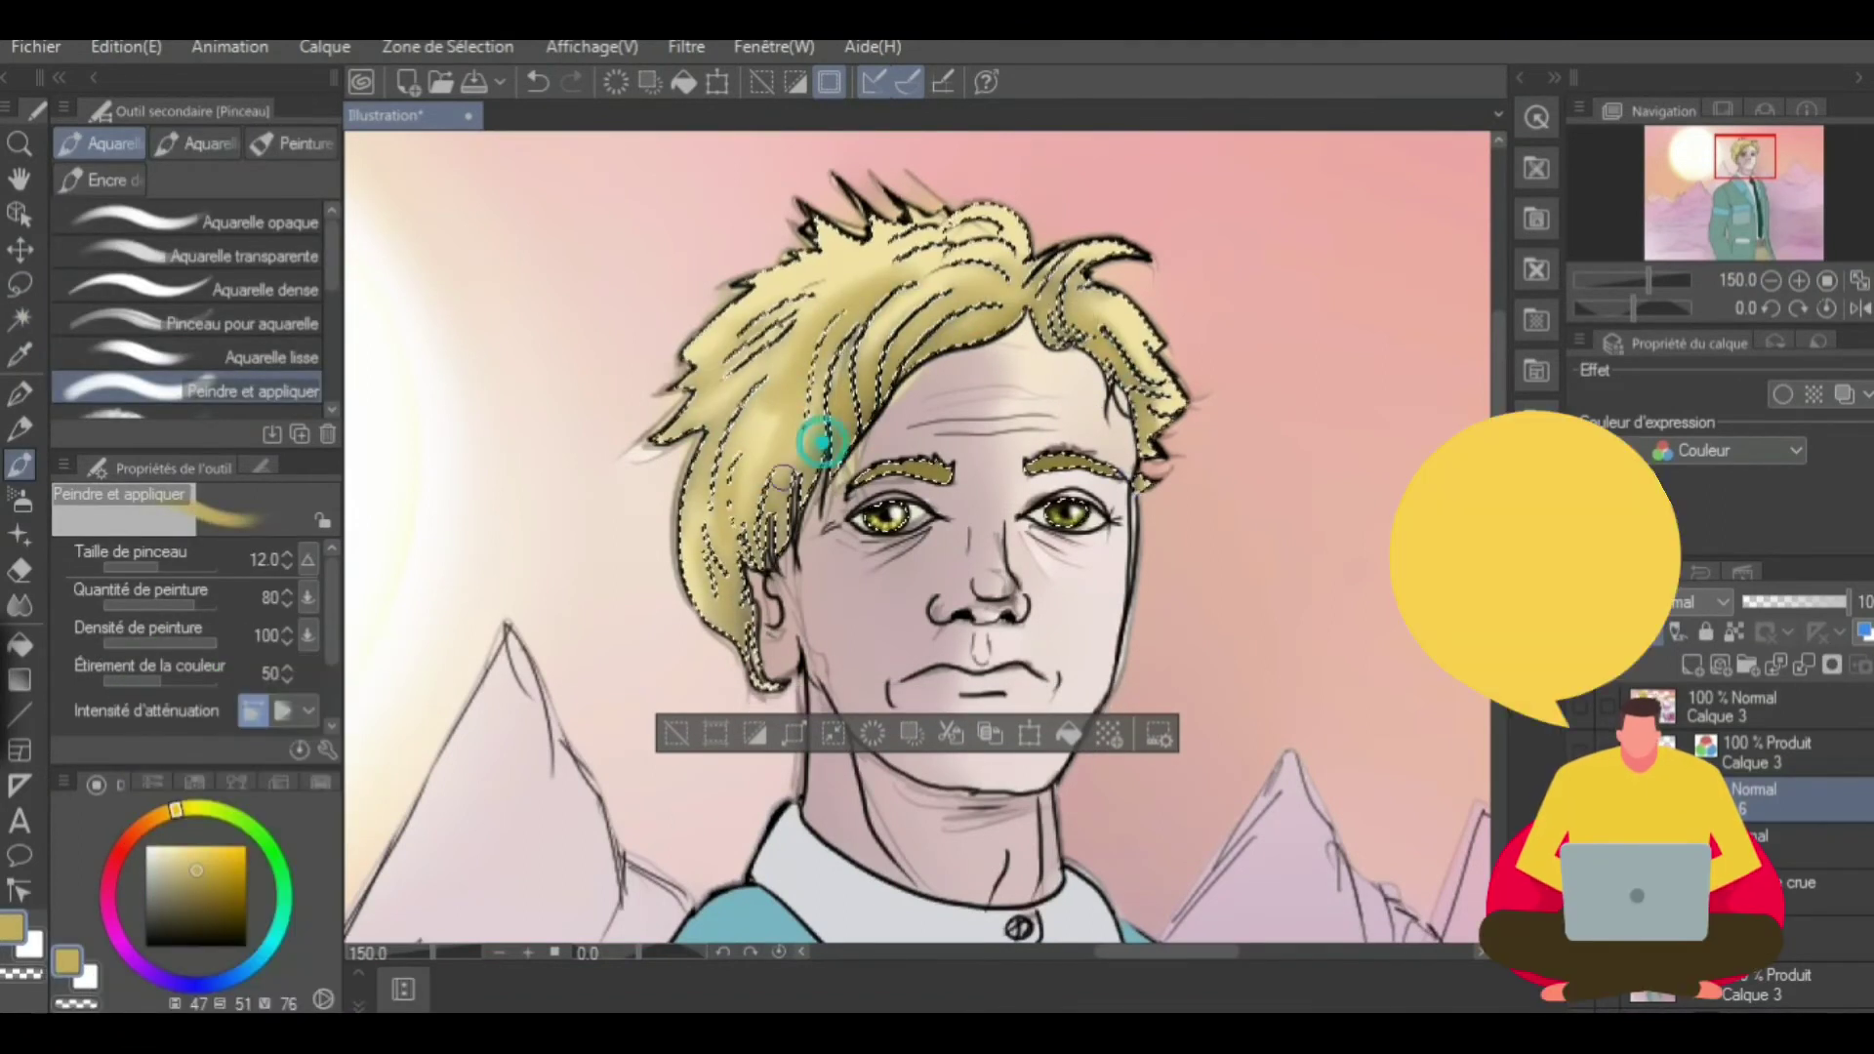
left_click(212, 863)
left_click_drag(742, 341, 1001, 382)
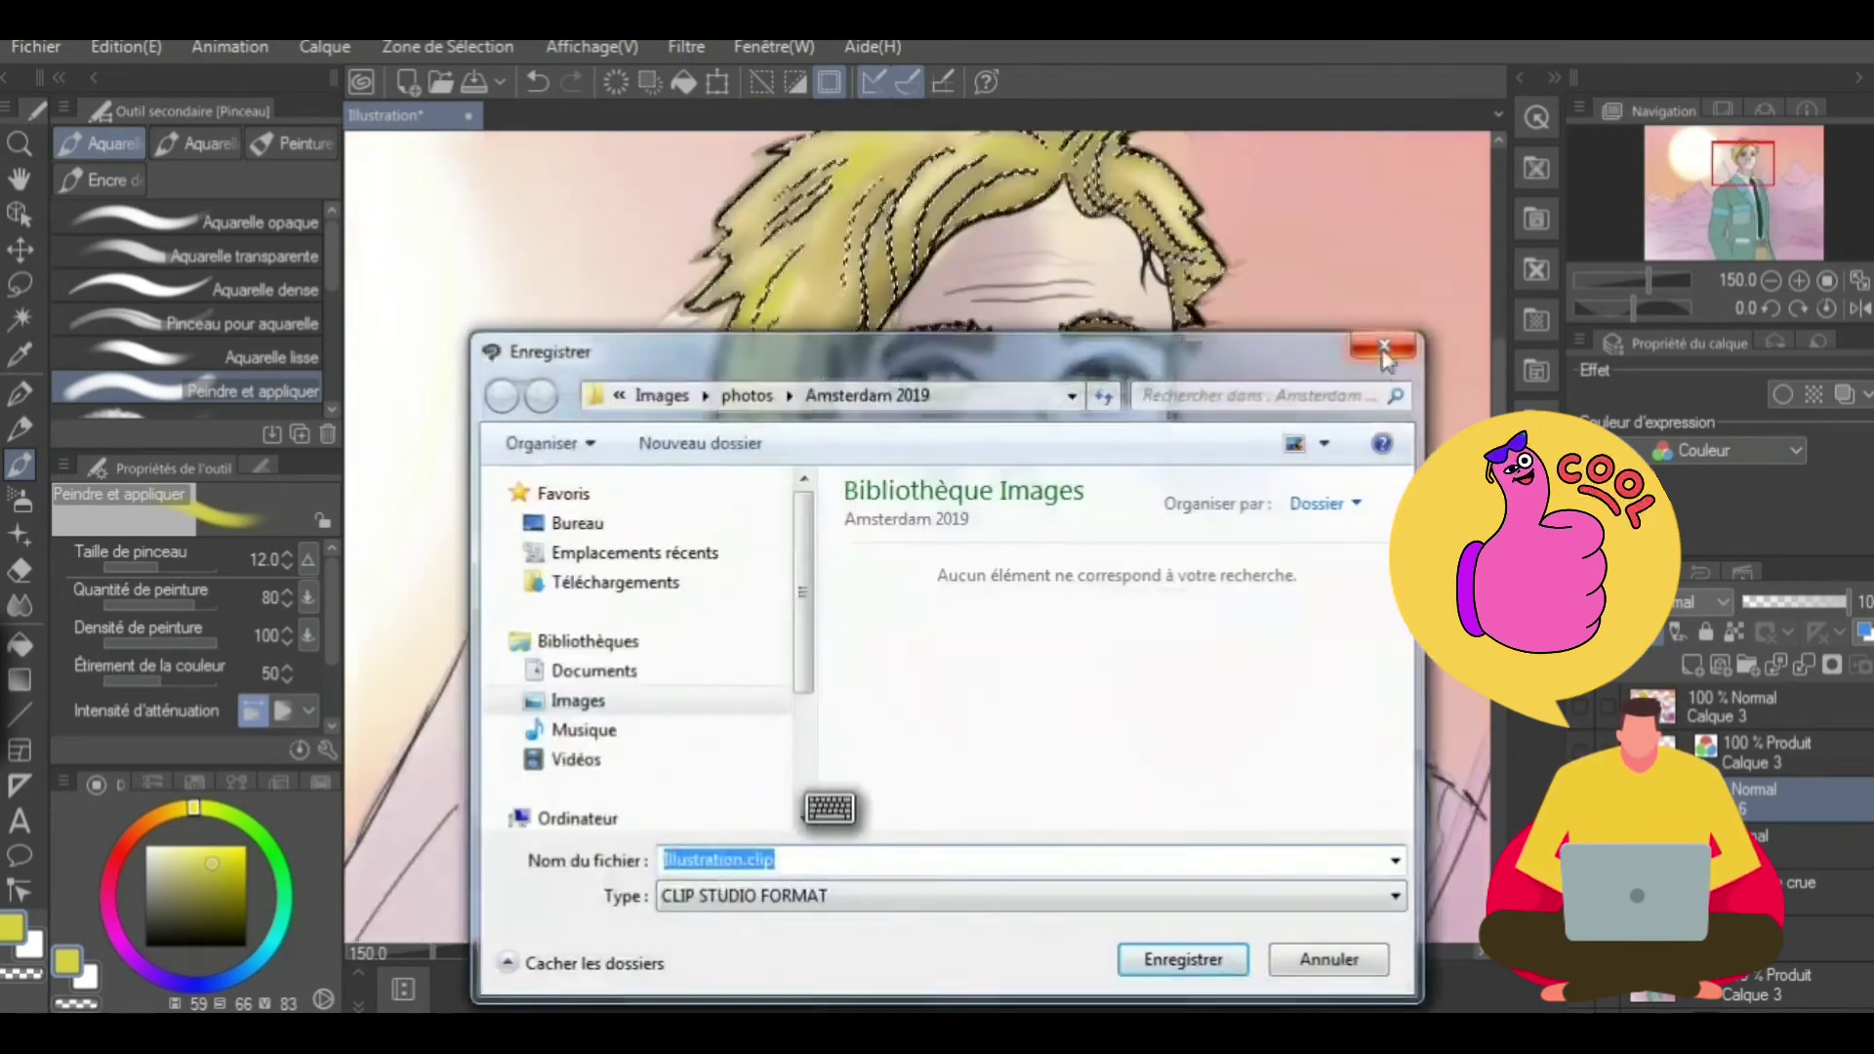
Save the artwork as 1ère Illustration in Clip Studio format
key("Home")
type("1im")
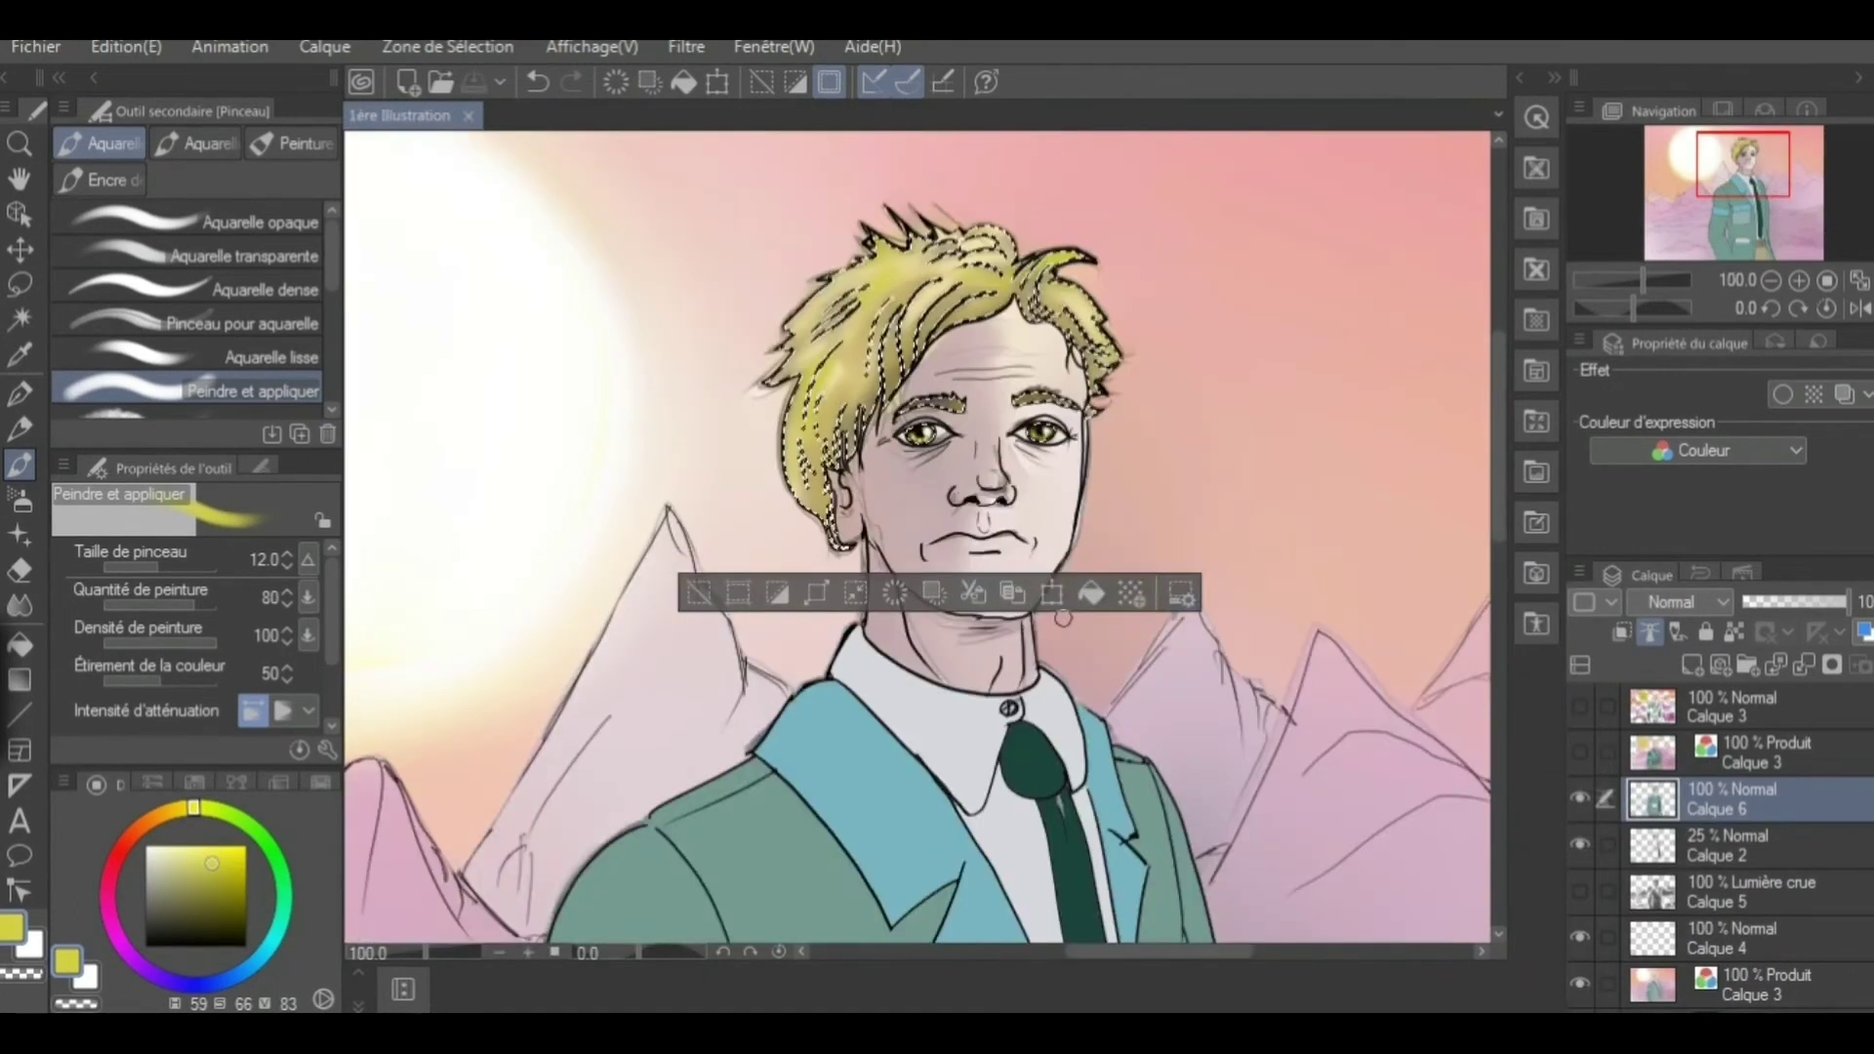
Clear the hair selection and isolate the face with auto selection based on the reference layers
left_click(20, 319)
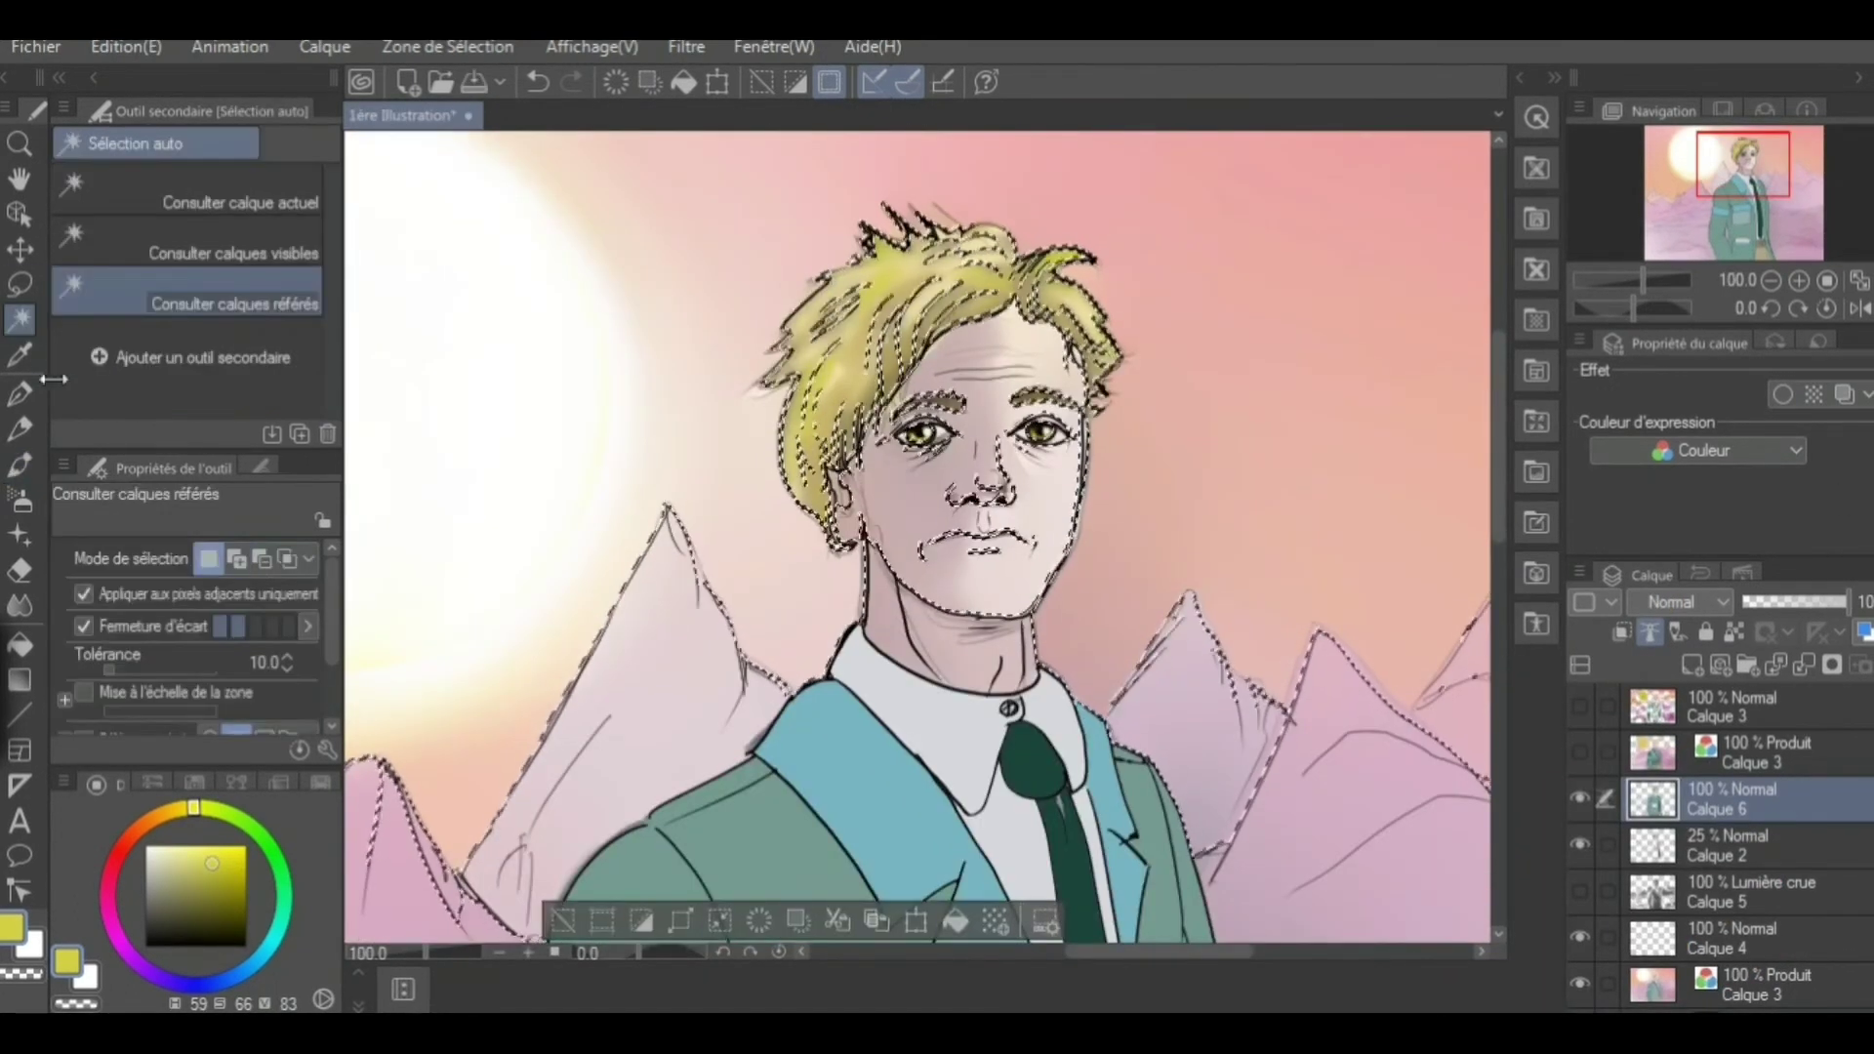
left_click(260, 558)
key("ctrl+d")
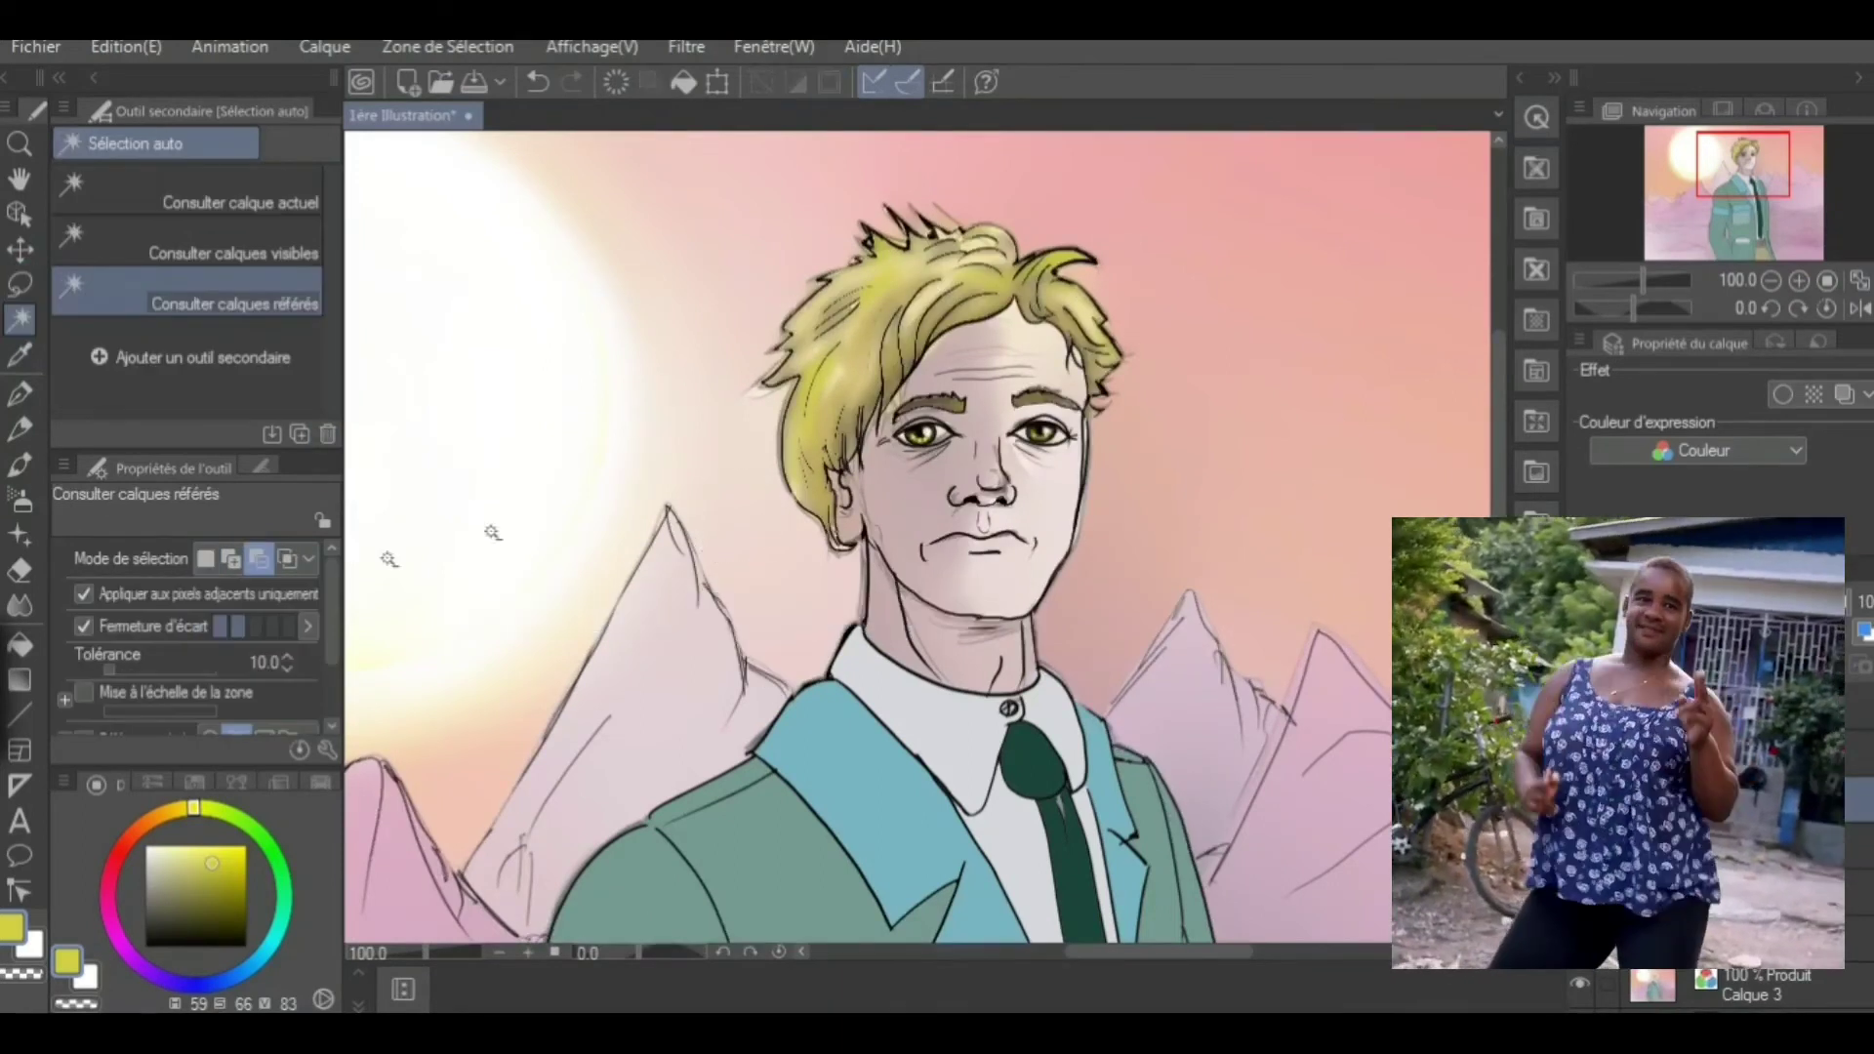
left_click(493, 532)
Blend mauve-grey shadows and pale highlights into the face with the Peindre et appliquer brush at size 12, sampling colours from the skin
key("b")
left_click(949, 346, "alt")
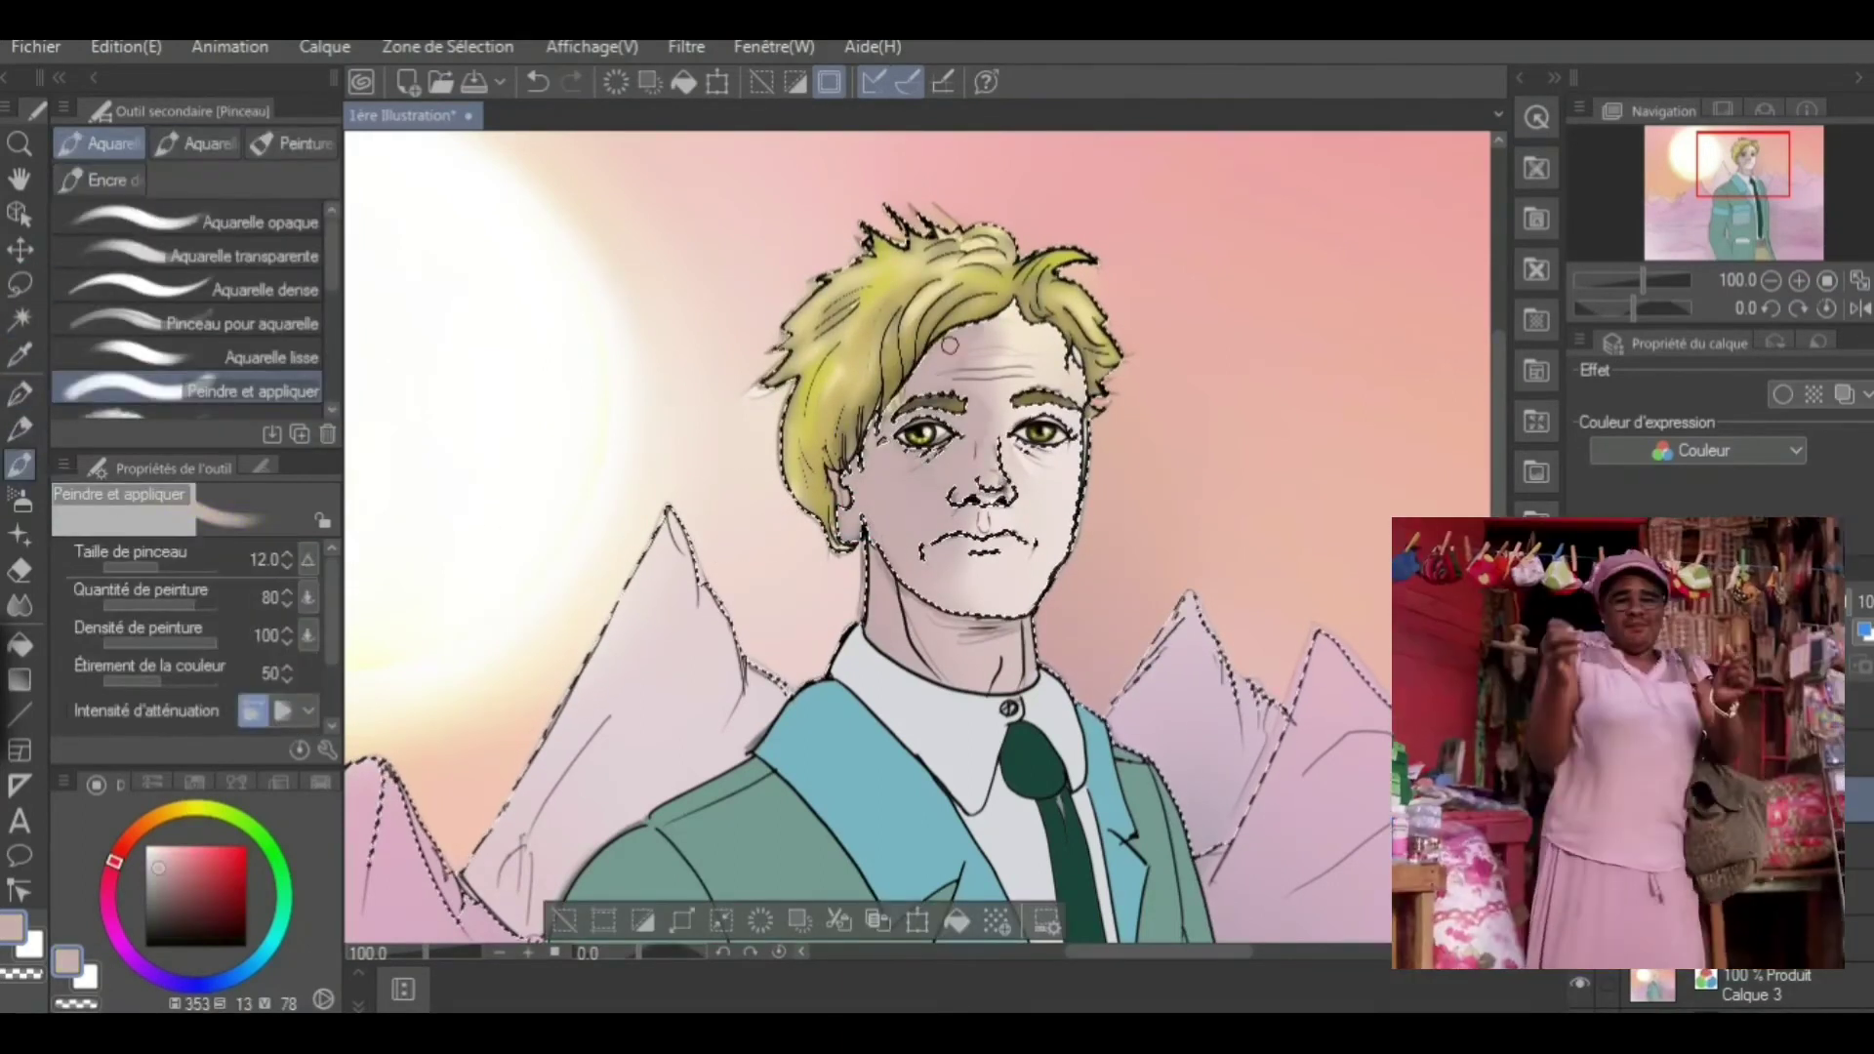
left_click_drag(1015, 322, 1054, 586)
left_click(1071, 469, "alt")
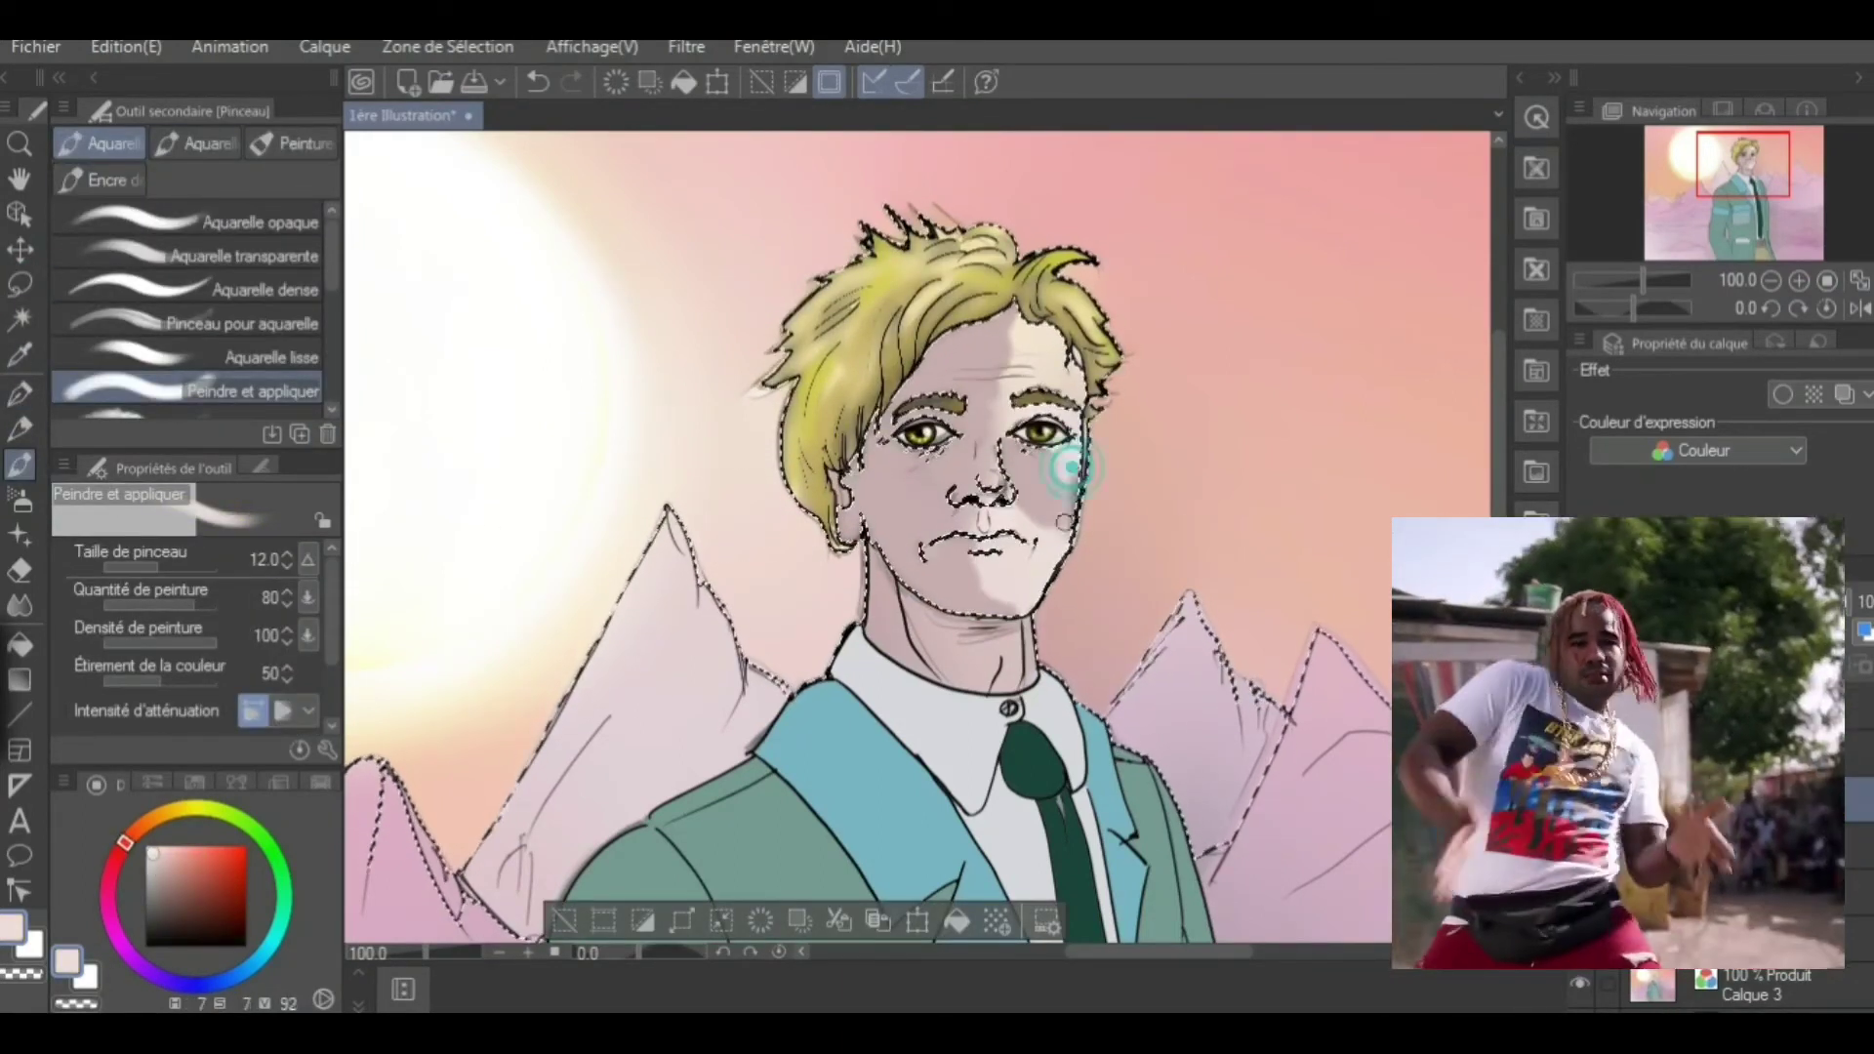
left_click_drag(1074, 488, 1049, 585)
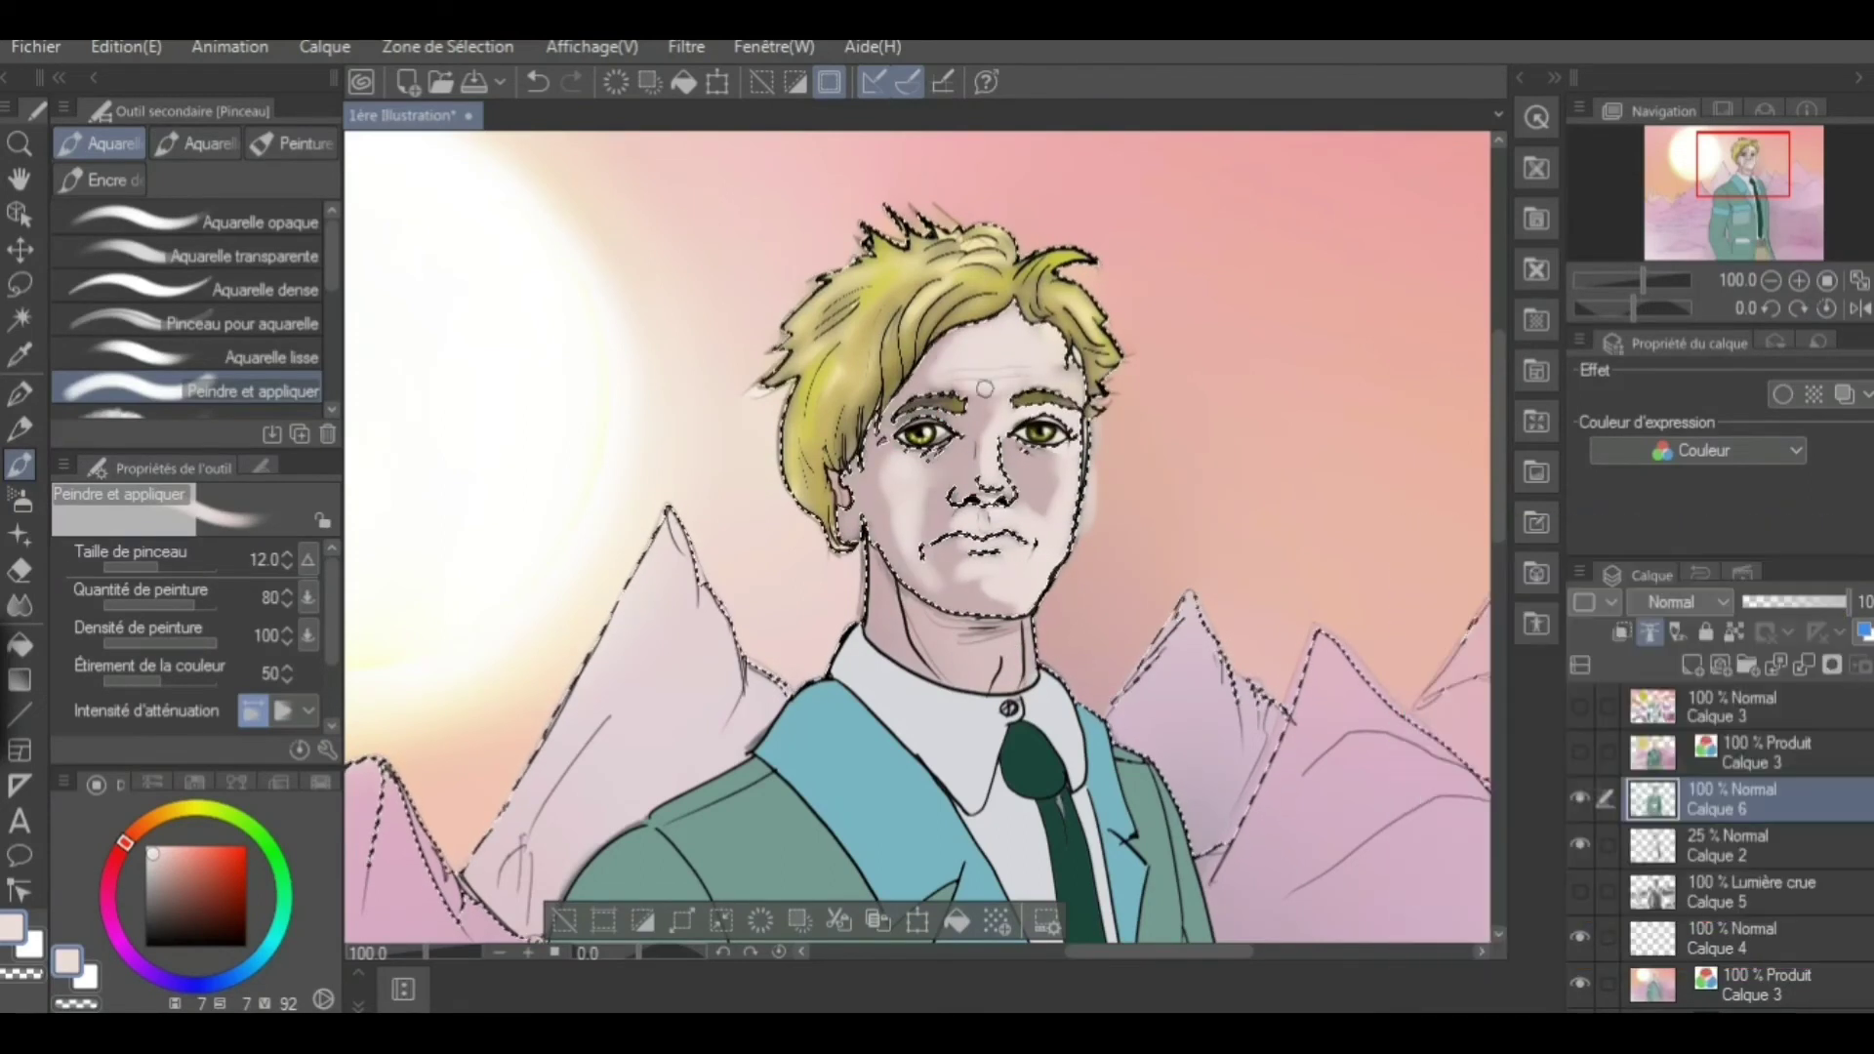
left_click(976, 510, "alt")
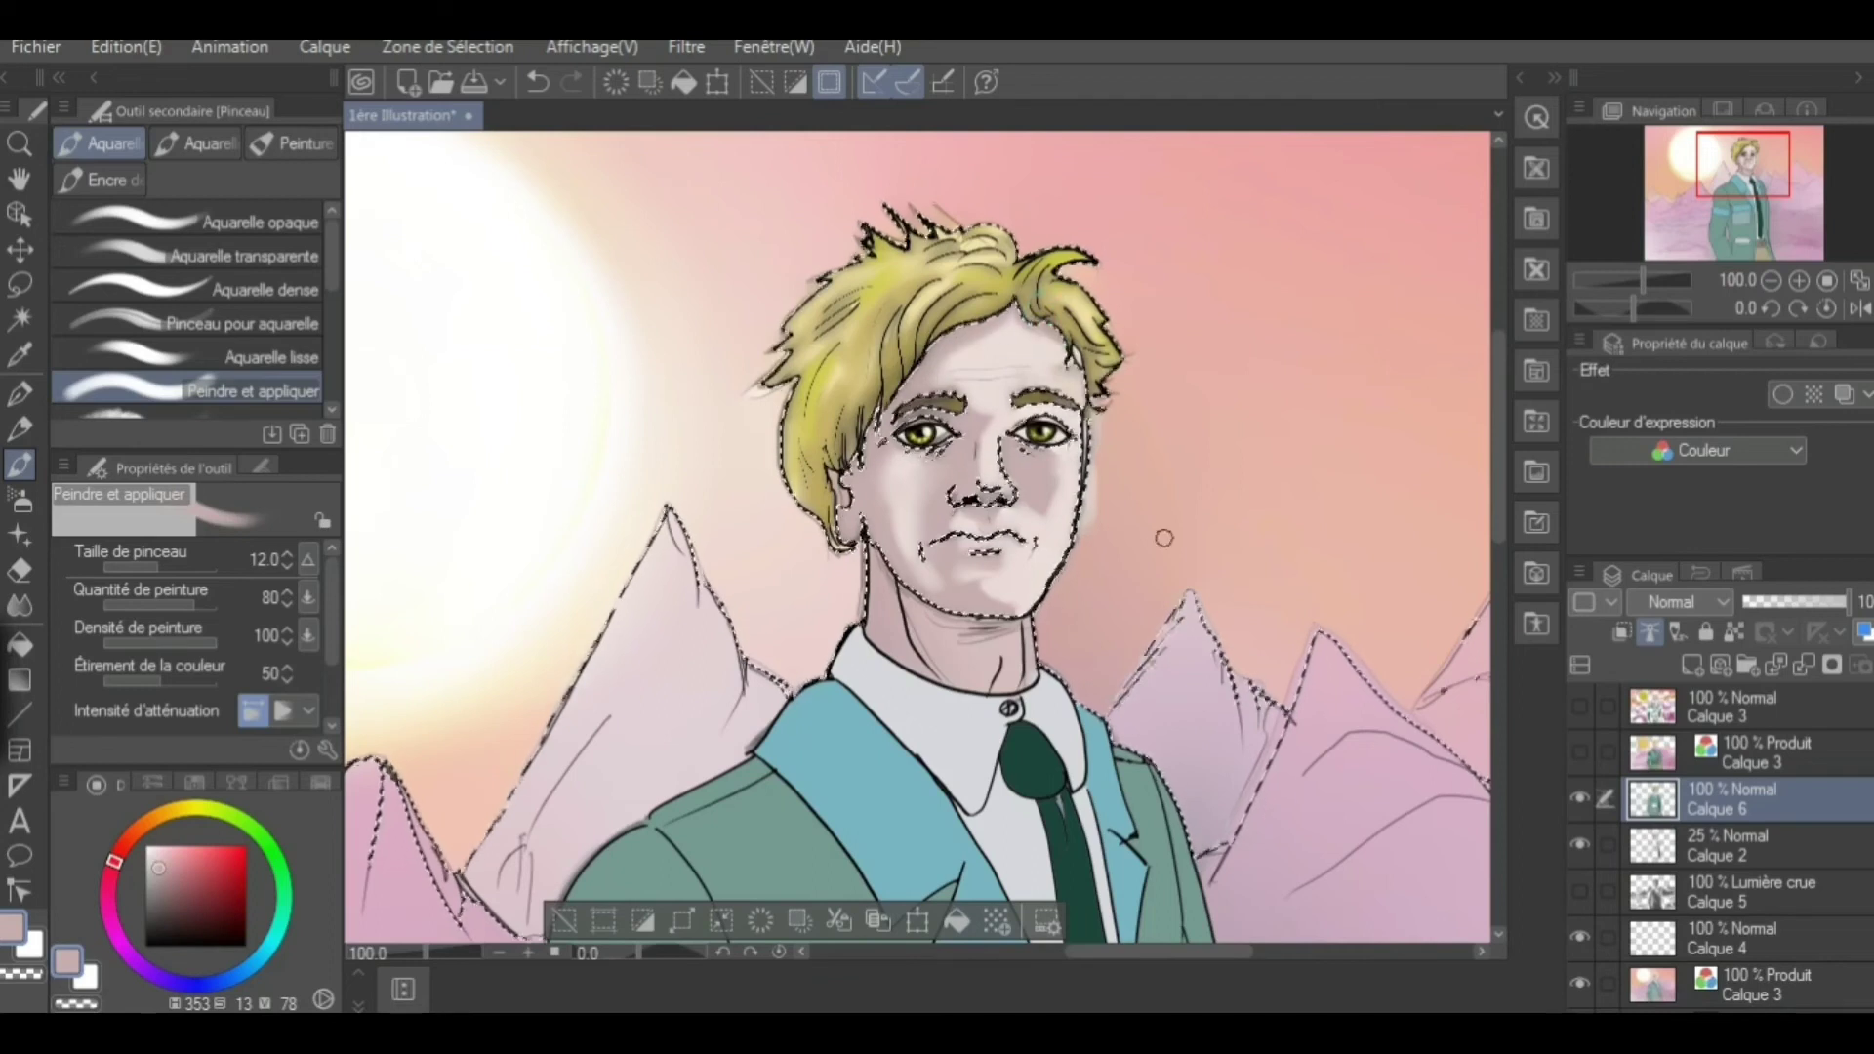
Select and shade the white shirt in grey and the green jacket's folds in darker green with the Peindre et appliquer brush at size 12
key("ctrl+minus")
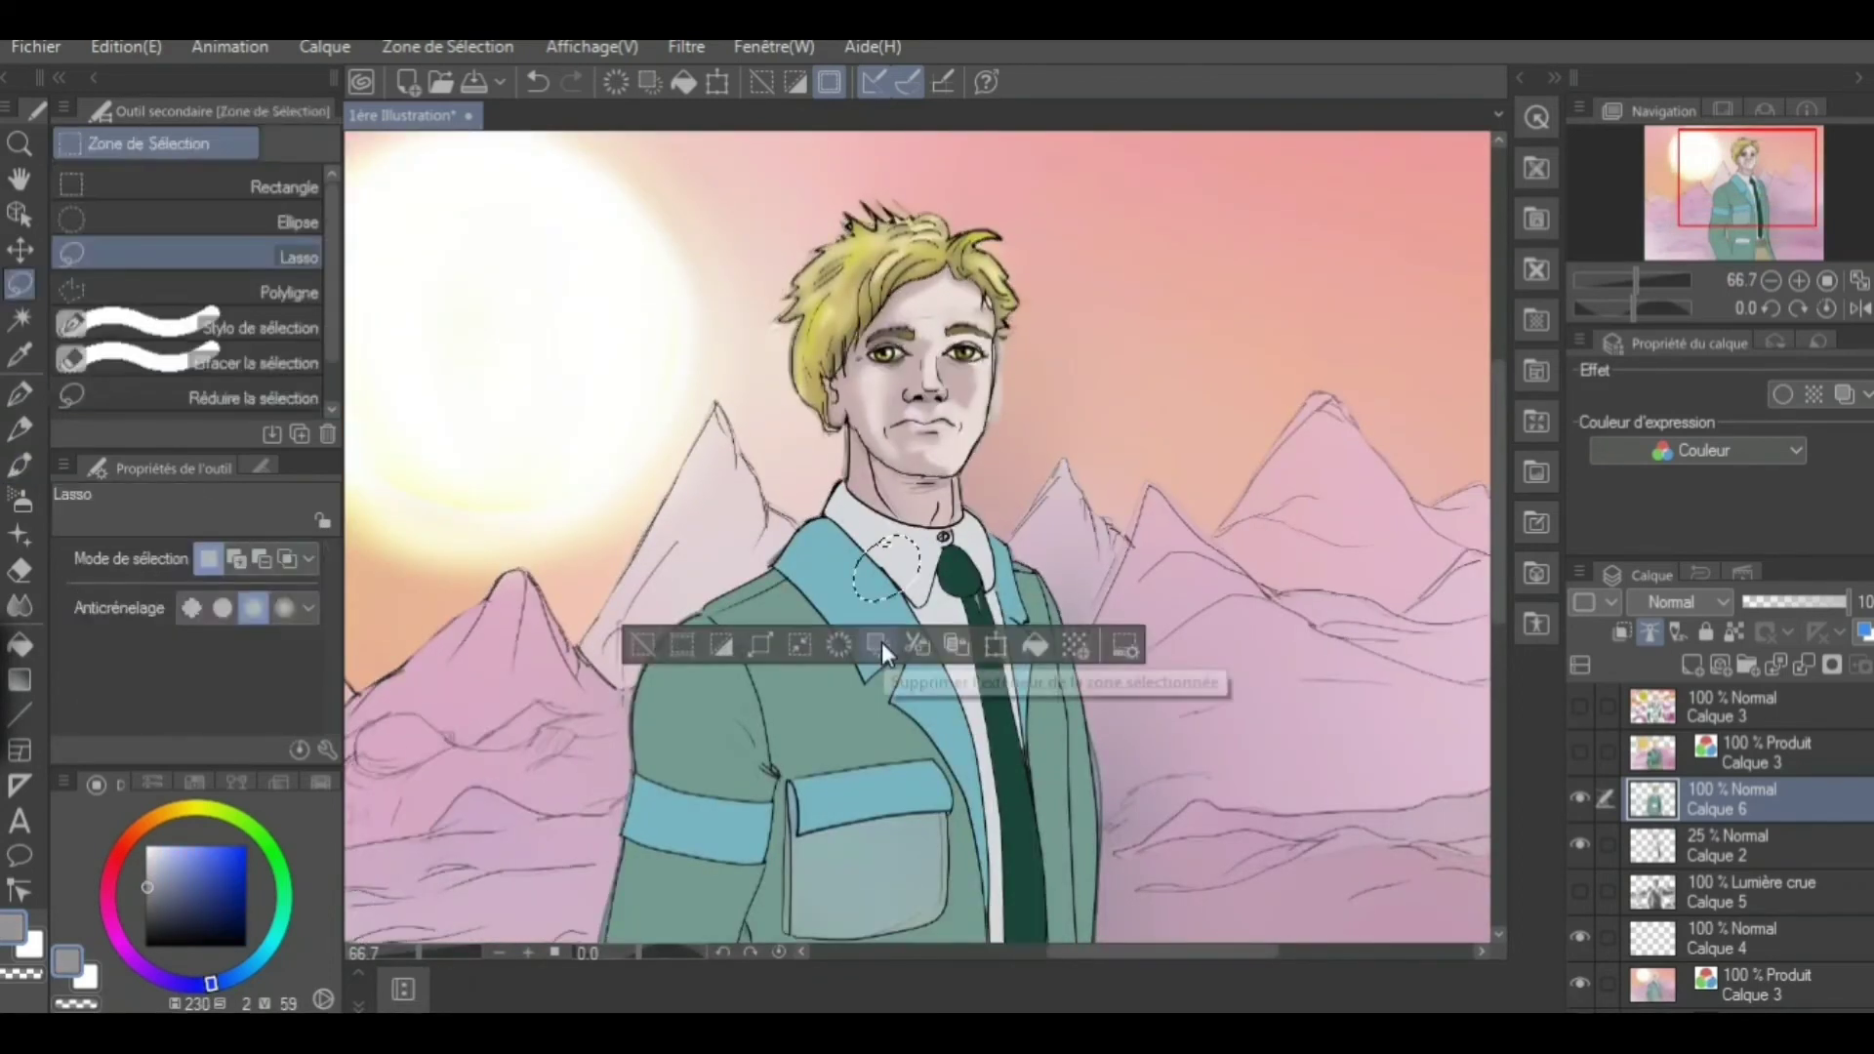
left_click(19, 319)
left_click(954, 656)
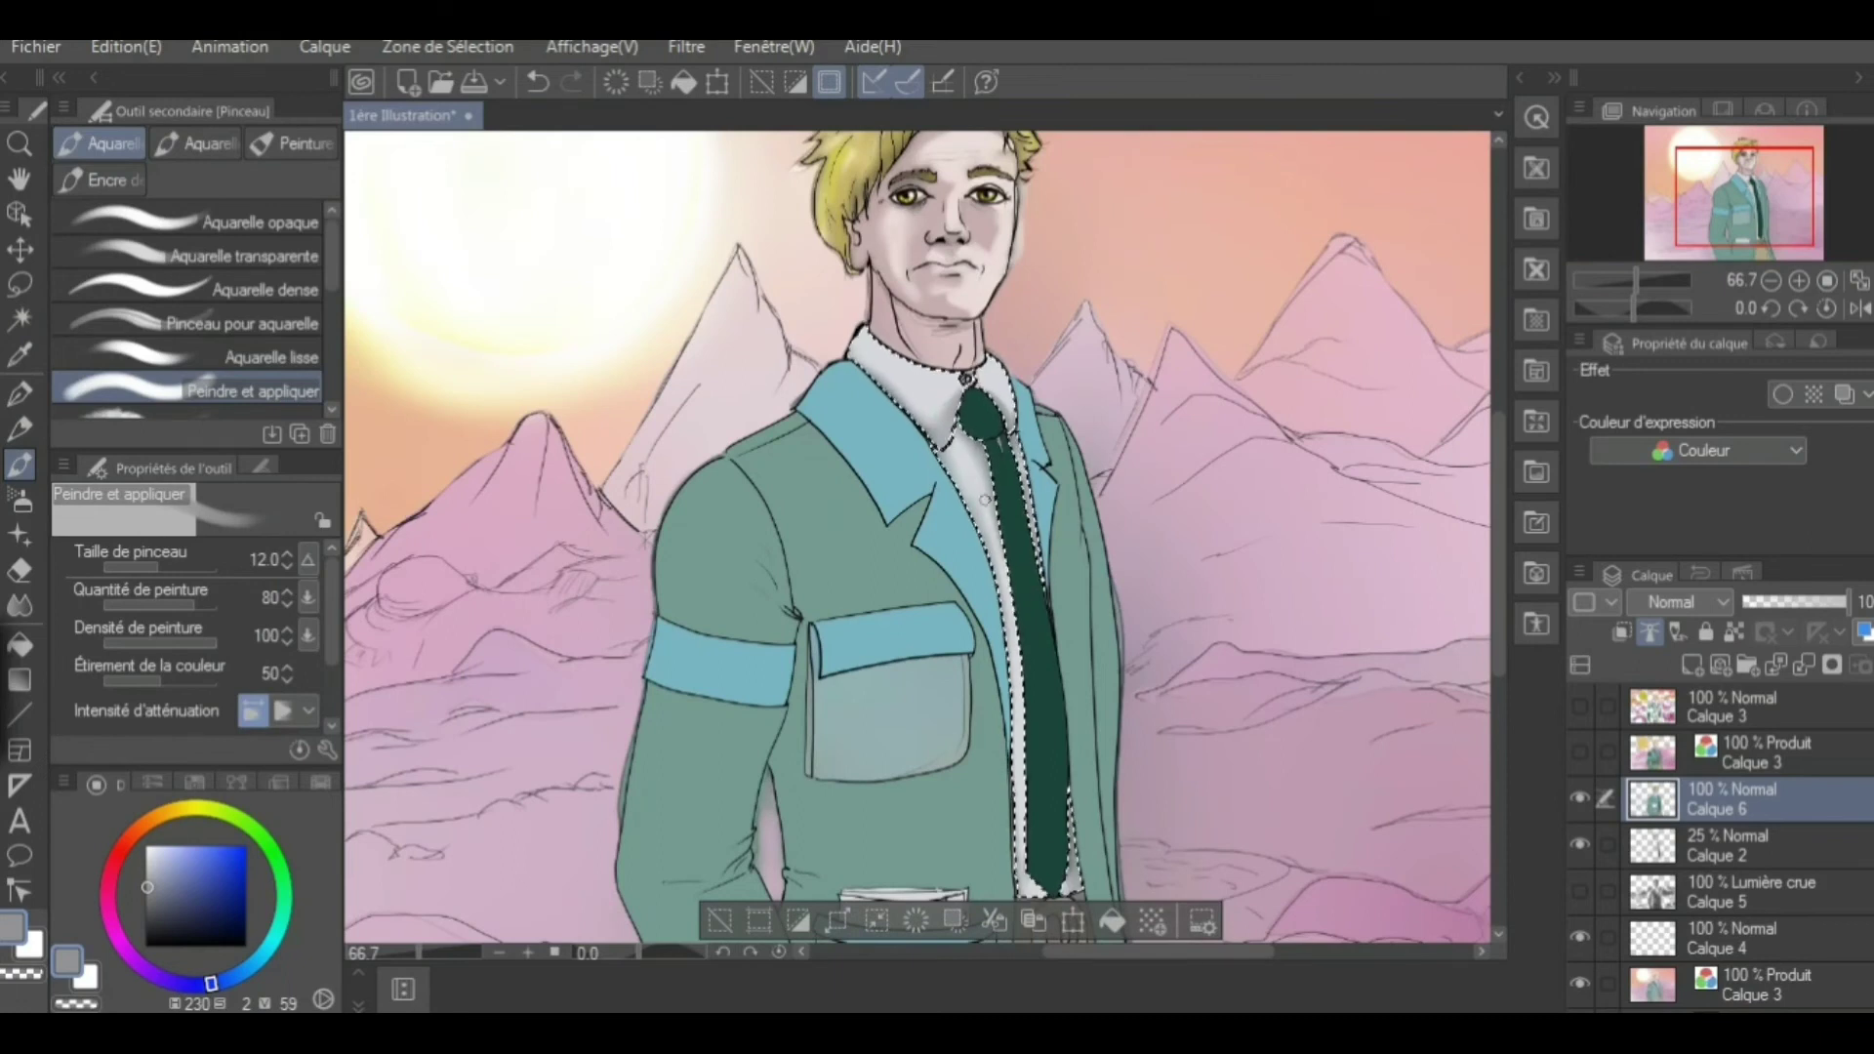
left_click(878, 342, "alt")
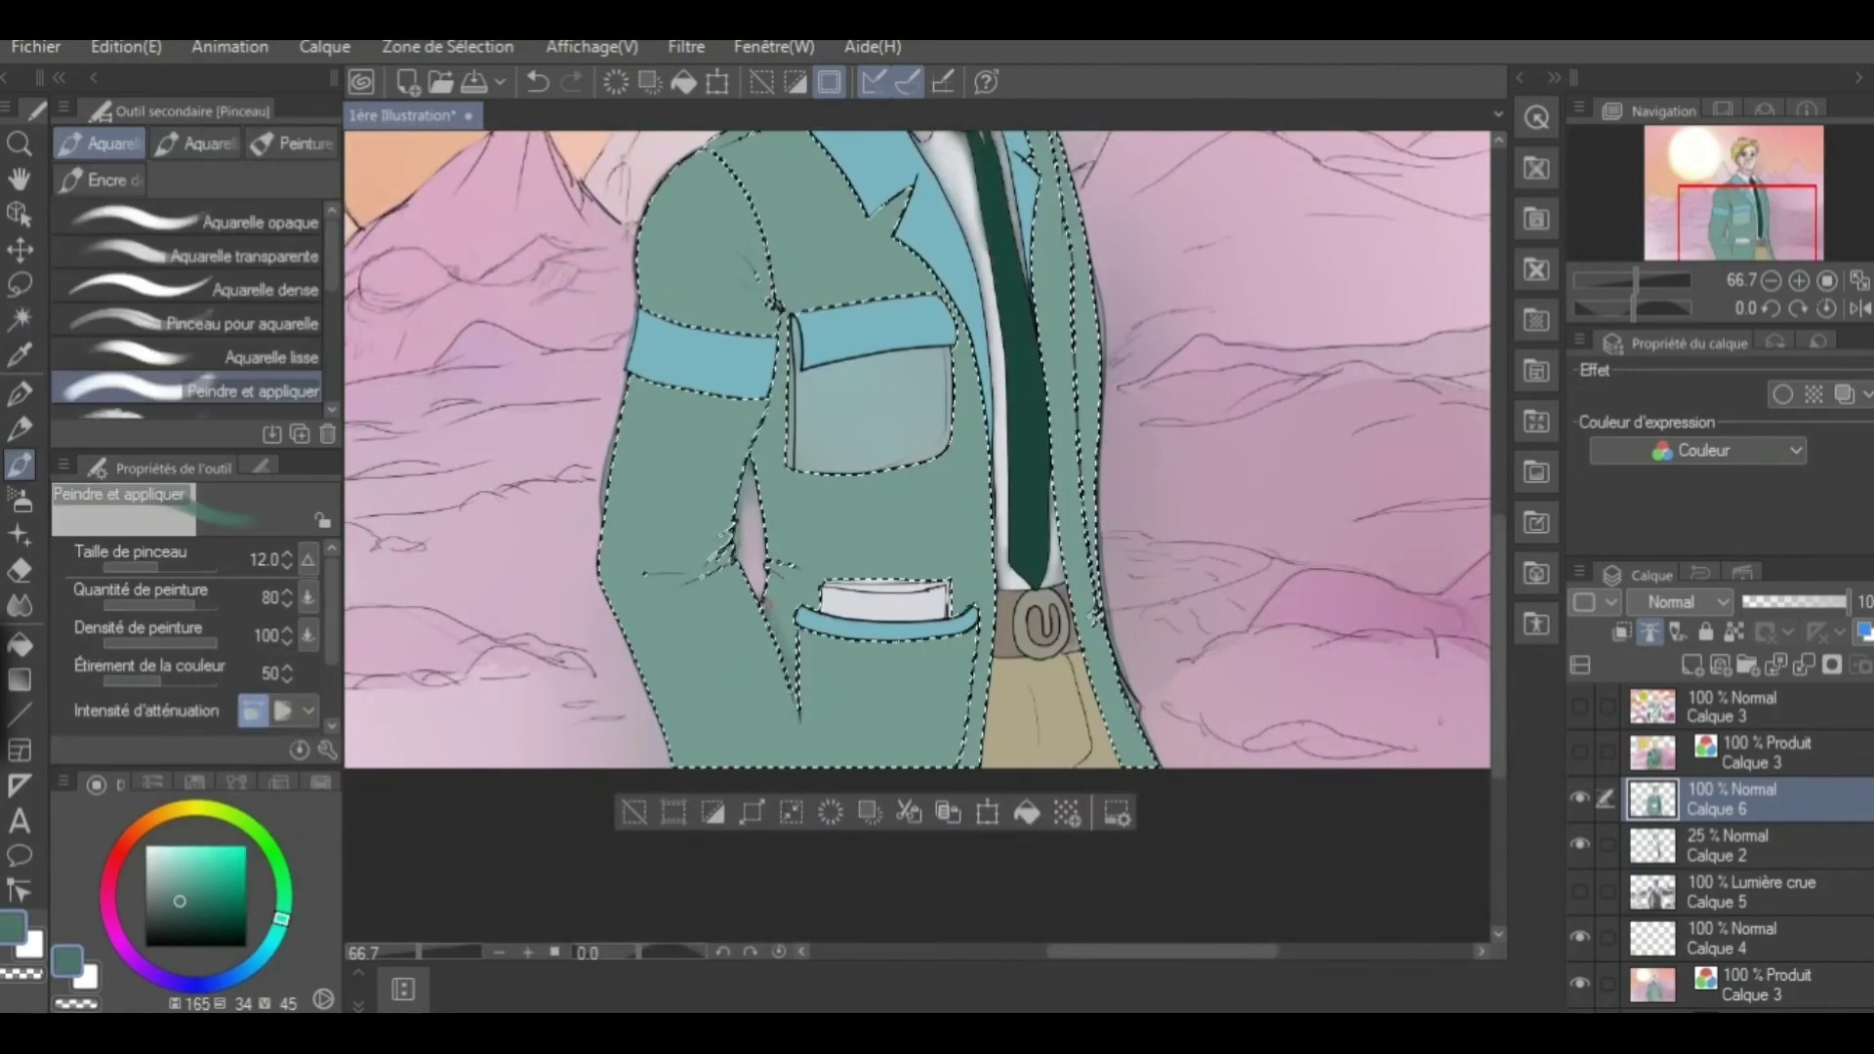
left_click_drag(766, 606, 776, 420)
mouse_move(727, 532)
left_mouse_down()
mouse_move(649, 568)
mouse_move(701, 762)
left_mouse_up()
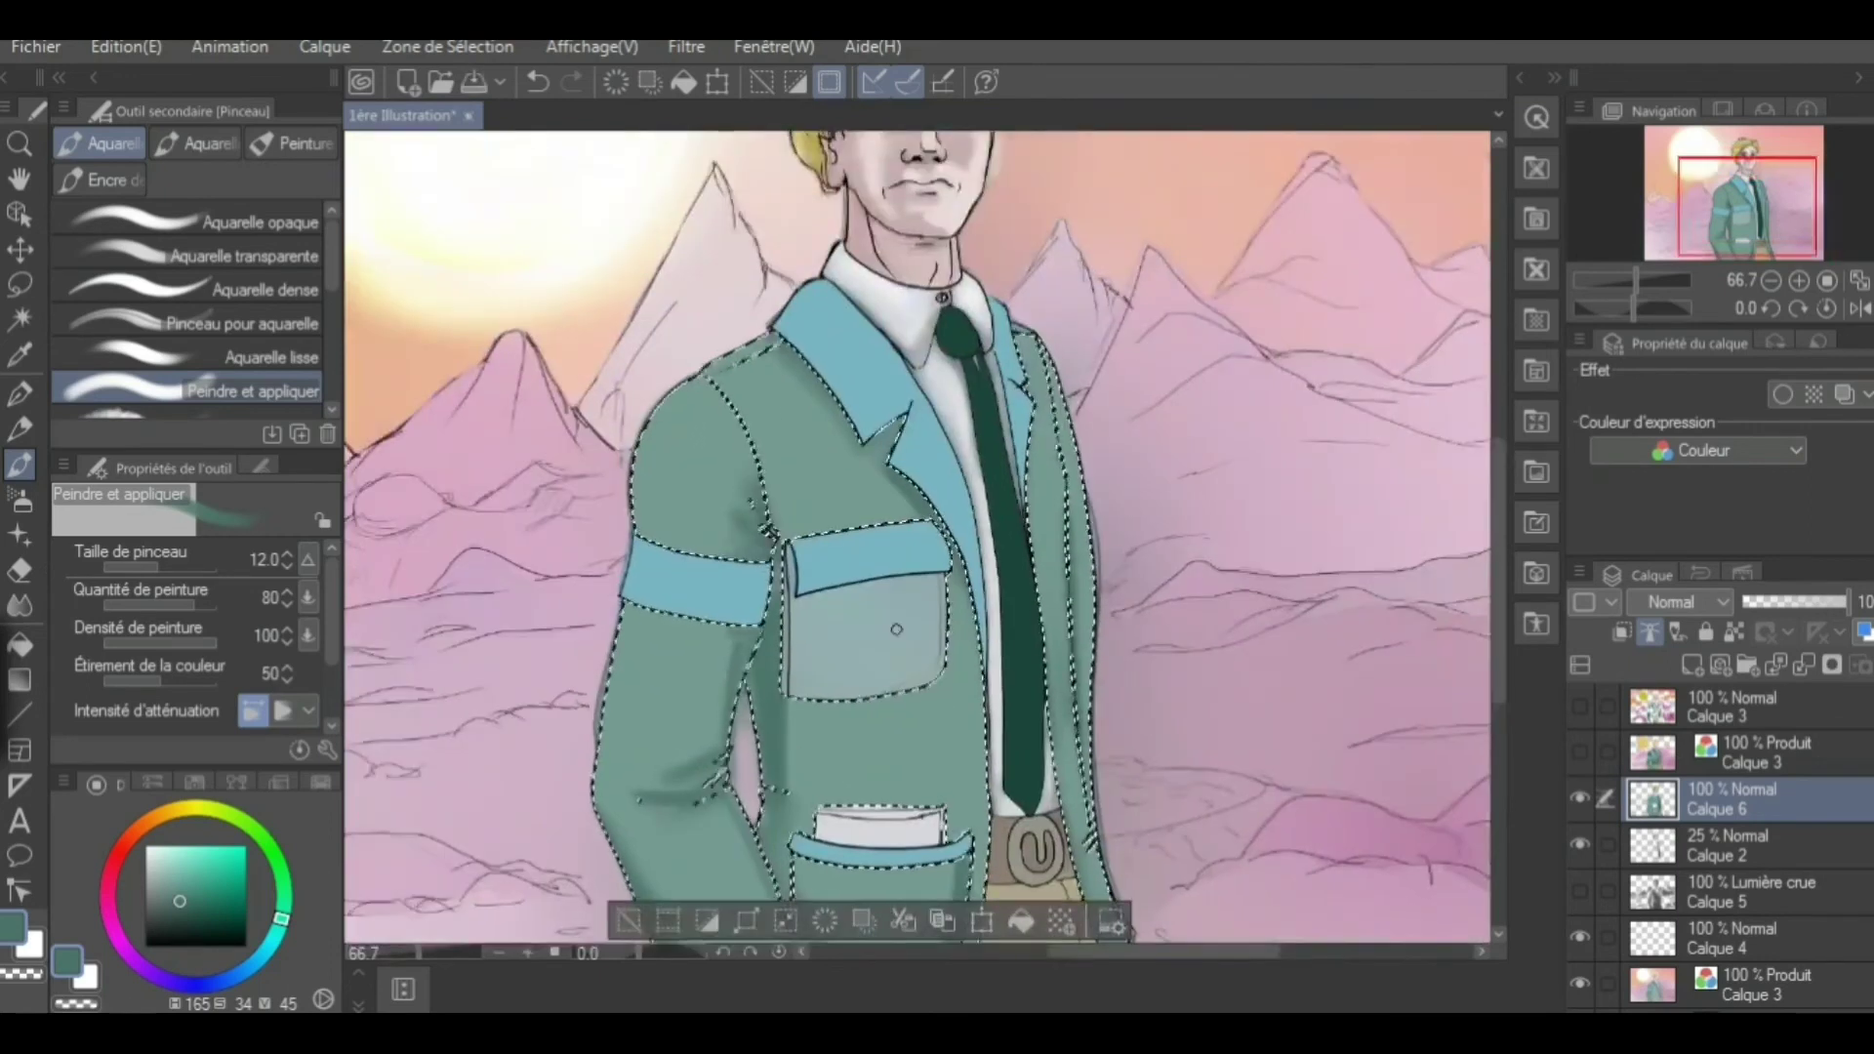
Fill the chest pocket with the jacket's green, select it and shade its edges in darker green with Peindre et appliquer
left_click(20, 644)
left_click(20, 284)
left_click(858, 619)
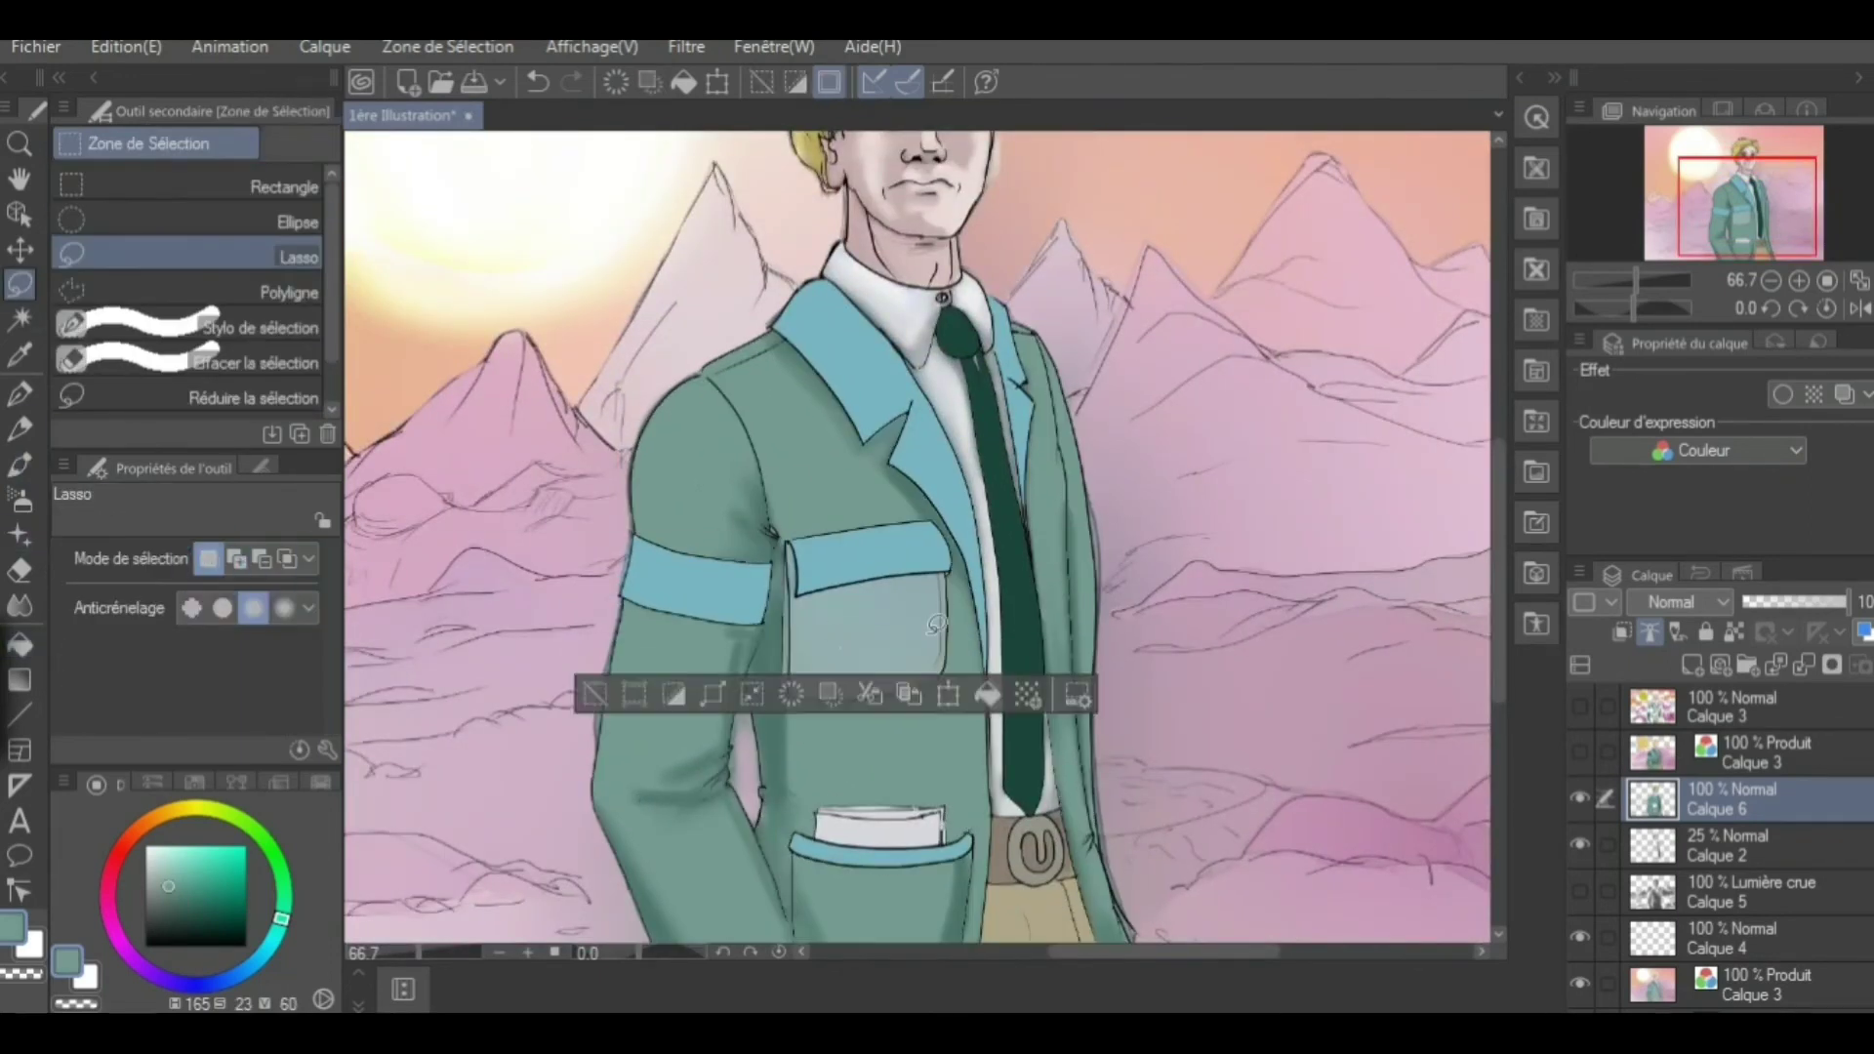
left_click(19, 319)
left_click(841, 667)
left_click(27, 466)
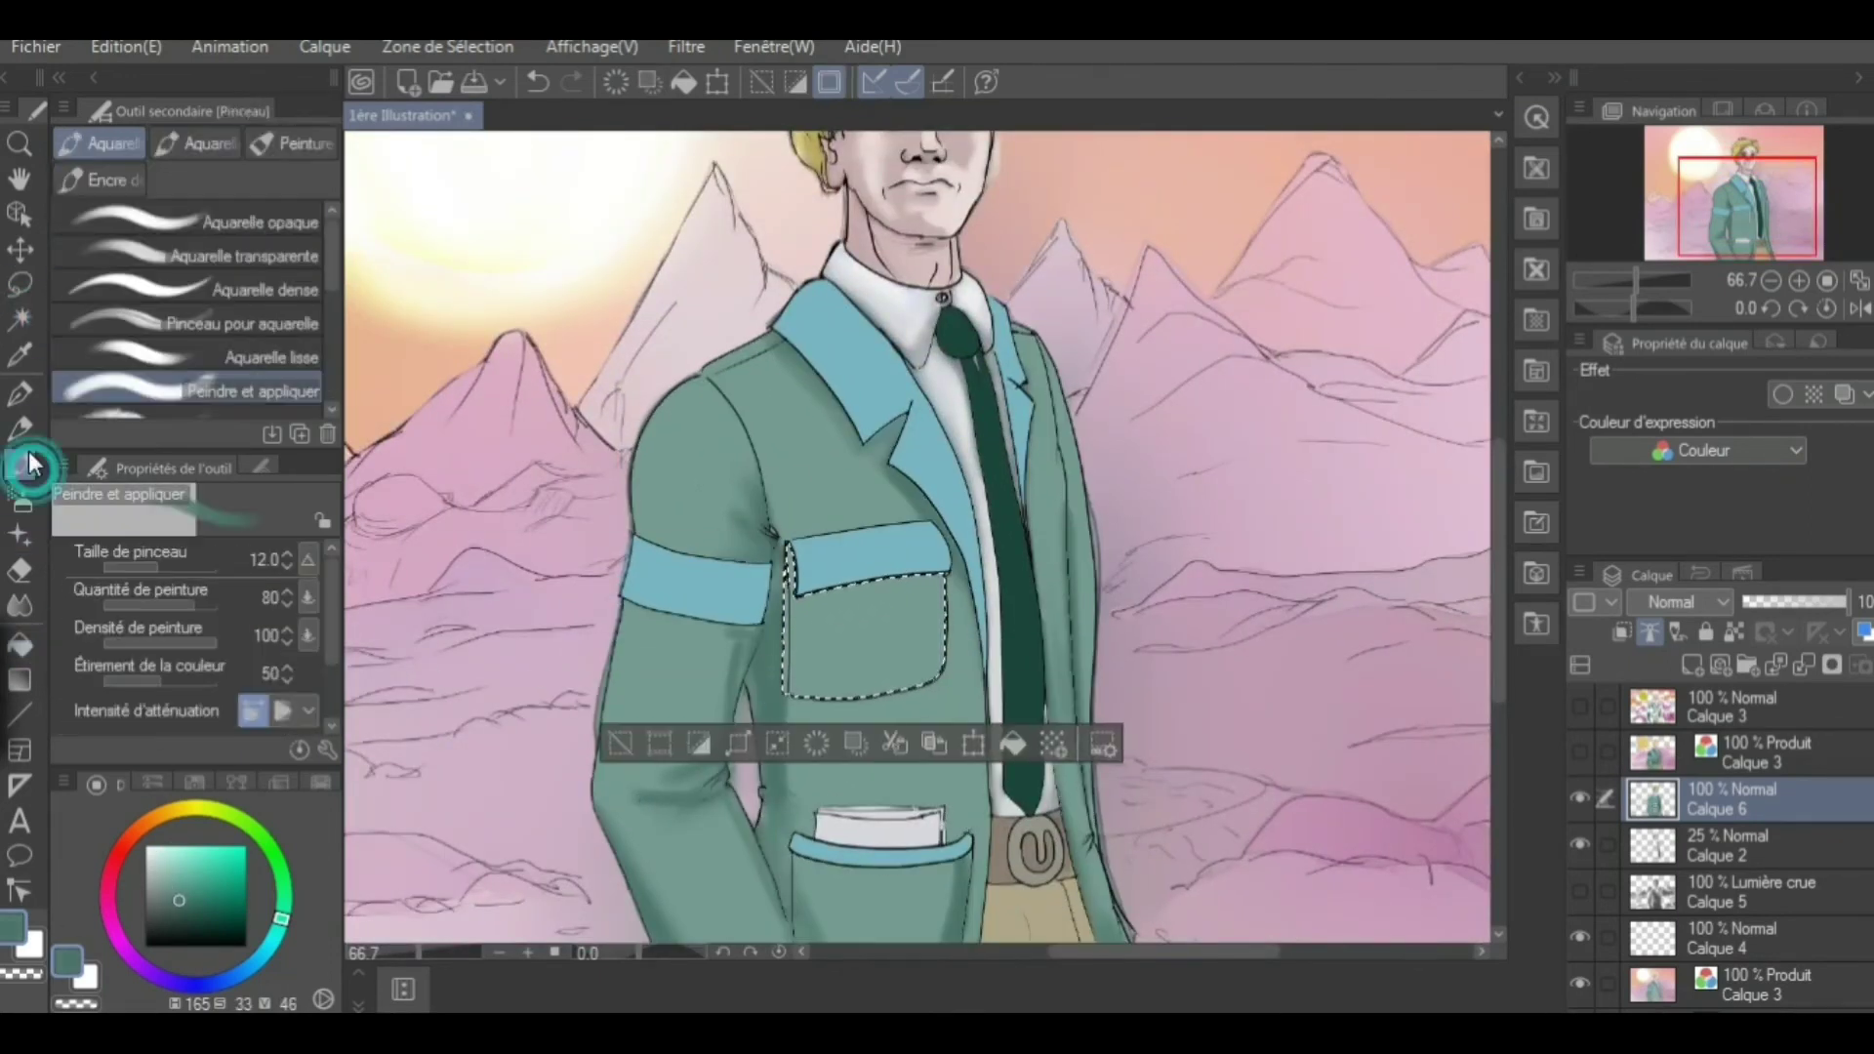
left_click(917, 576, "alt")
Select a narrow band along the chest pocket's side and lower edges with the Lasso and auto selection
key("m")
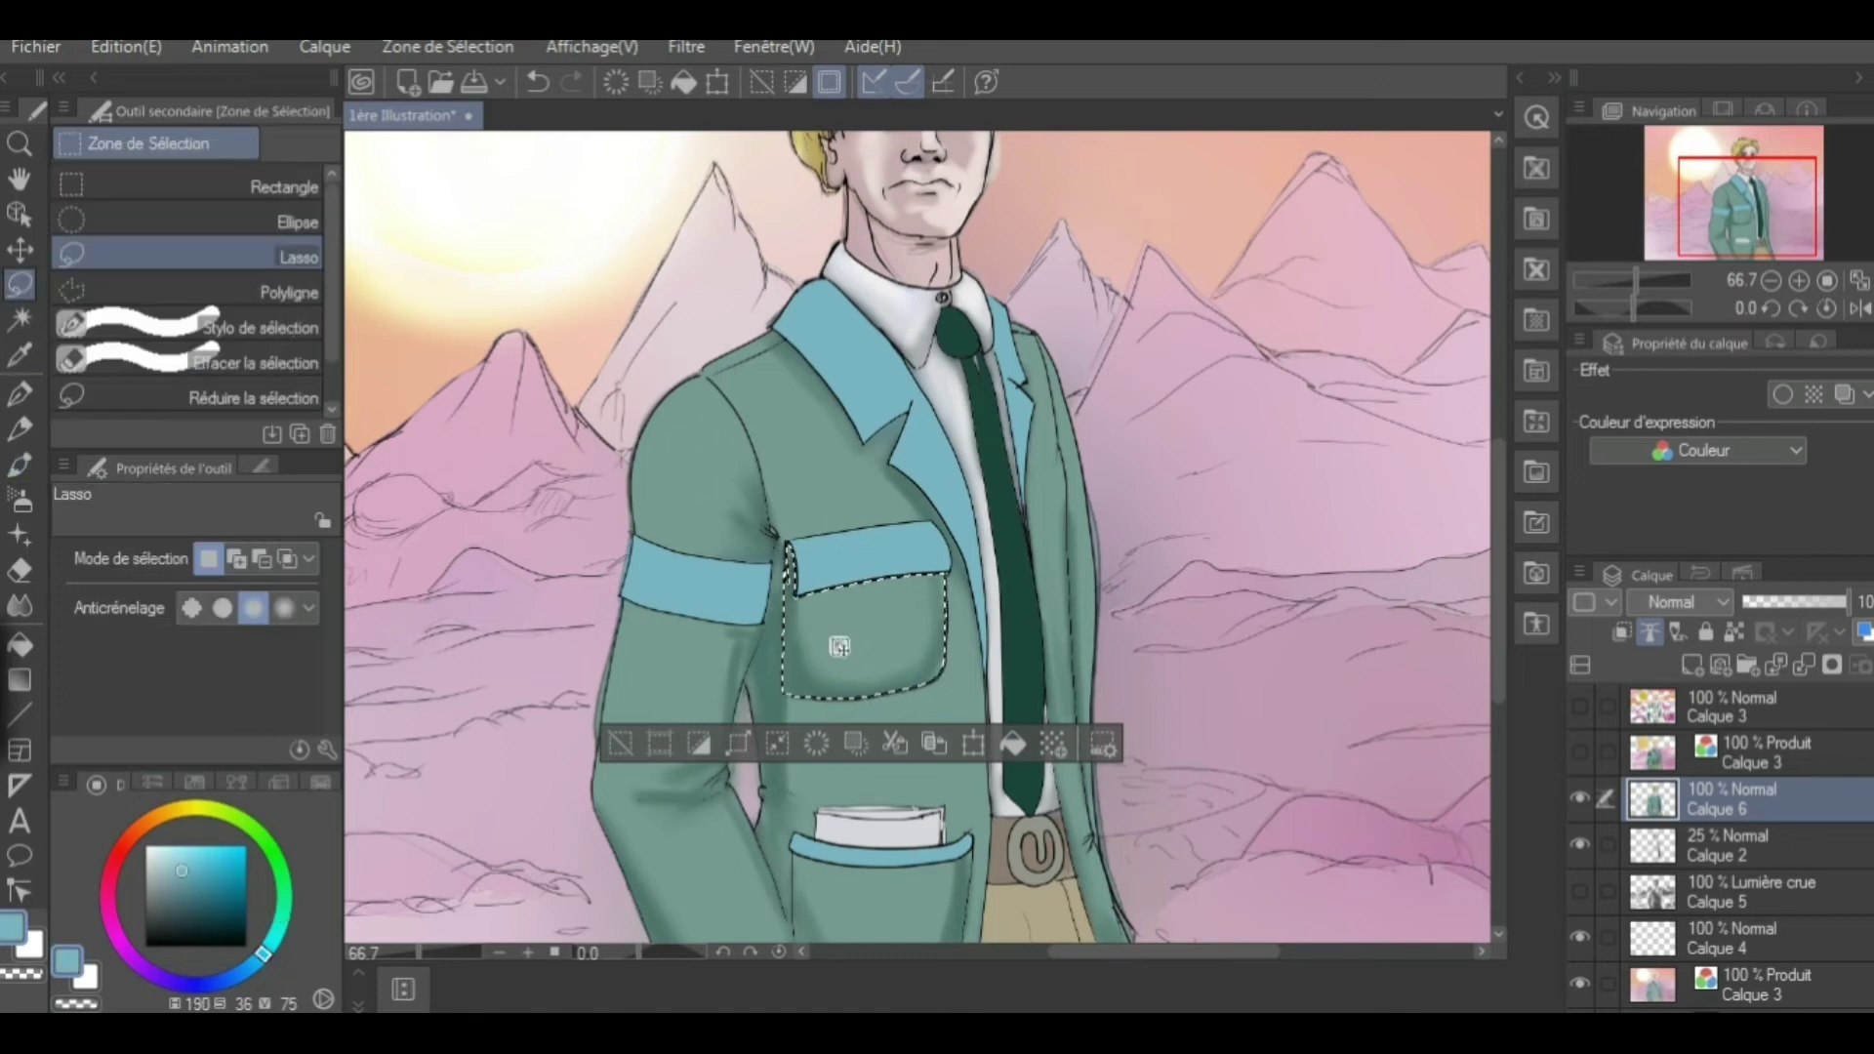
key("ctrl+z")
key("w")
key("m")
key("w")
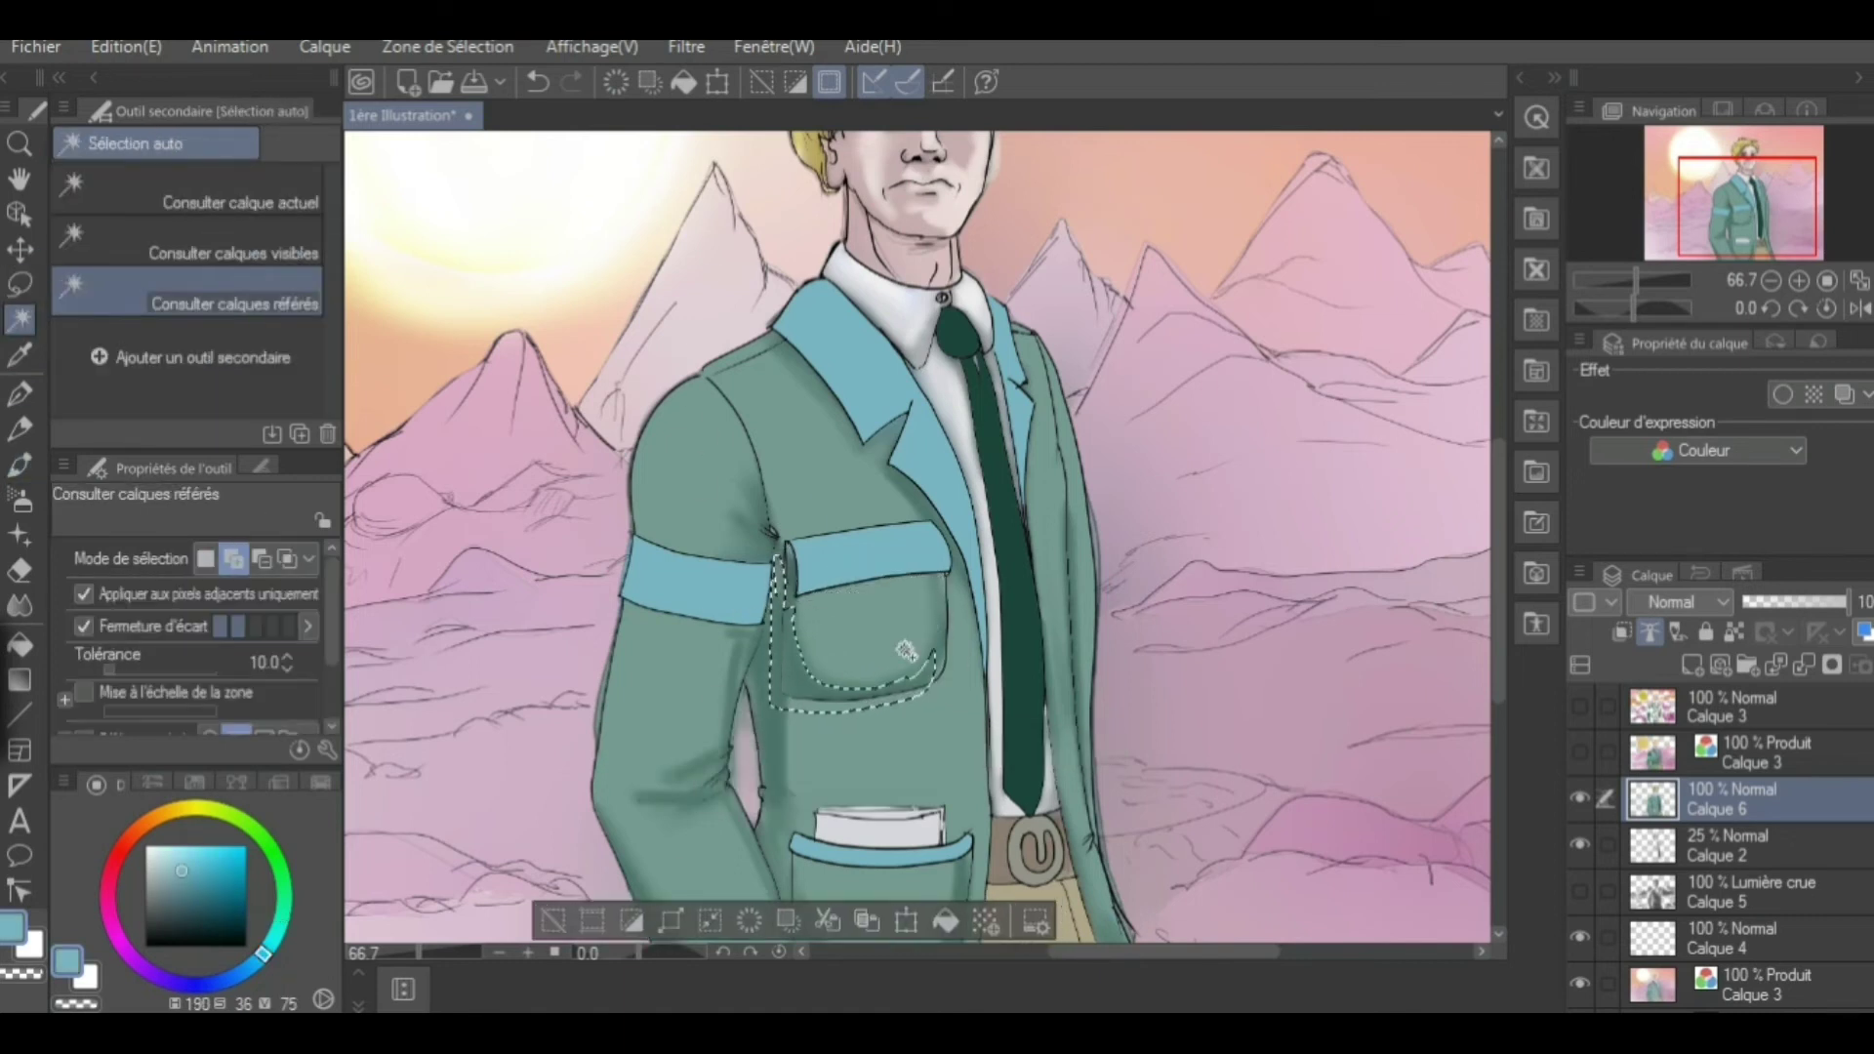
Clear the pocket selection and soften the painted shading on the jacket with the Mélangeur at size 30
key("ctrl+d")
key("j")
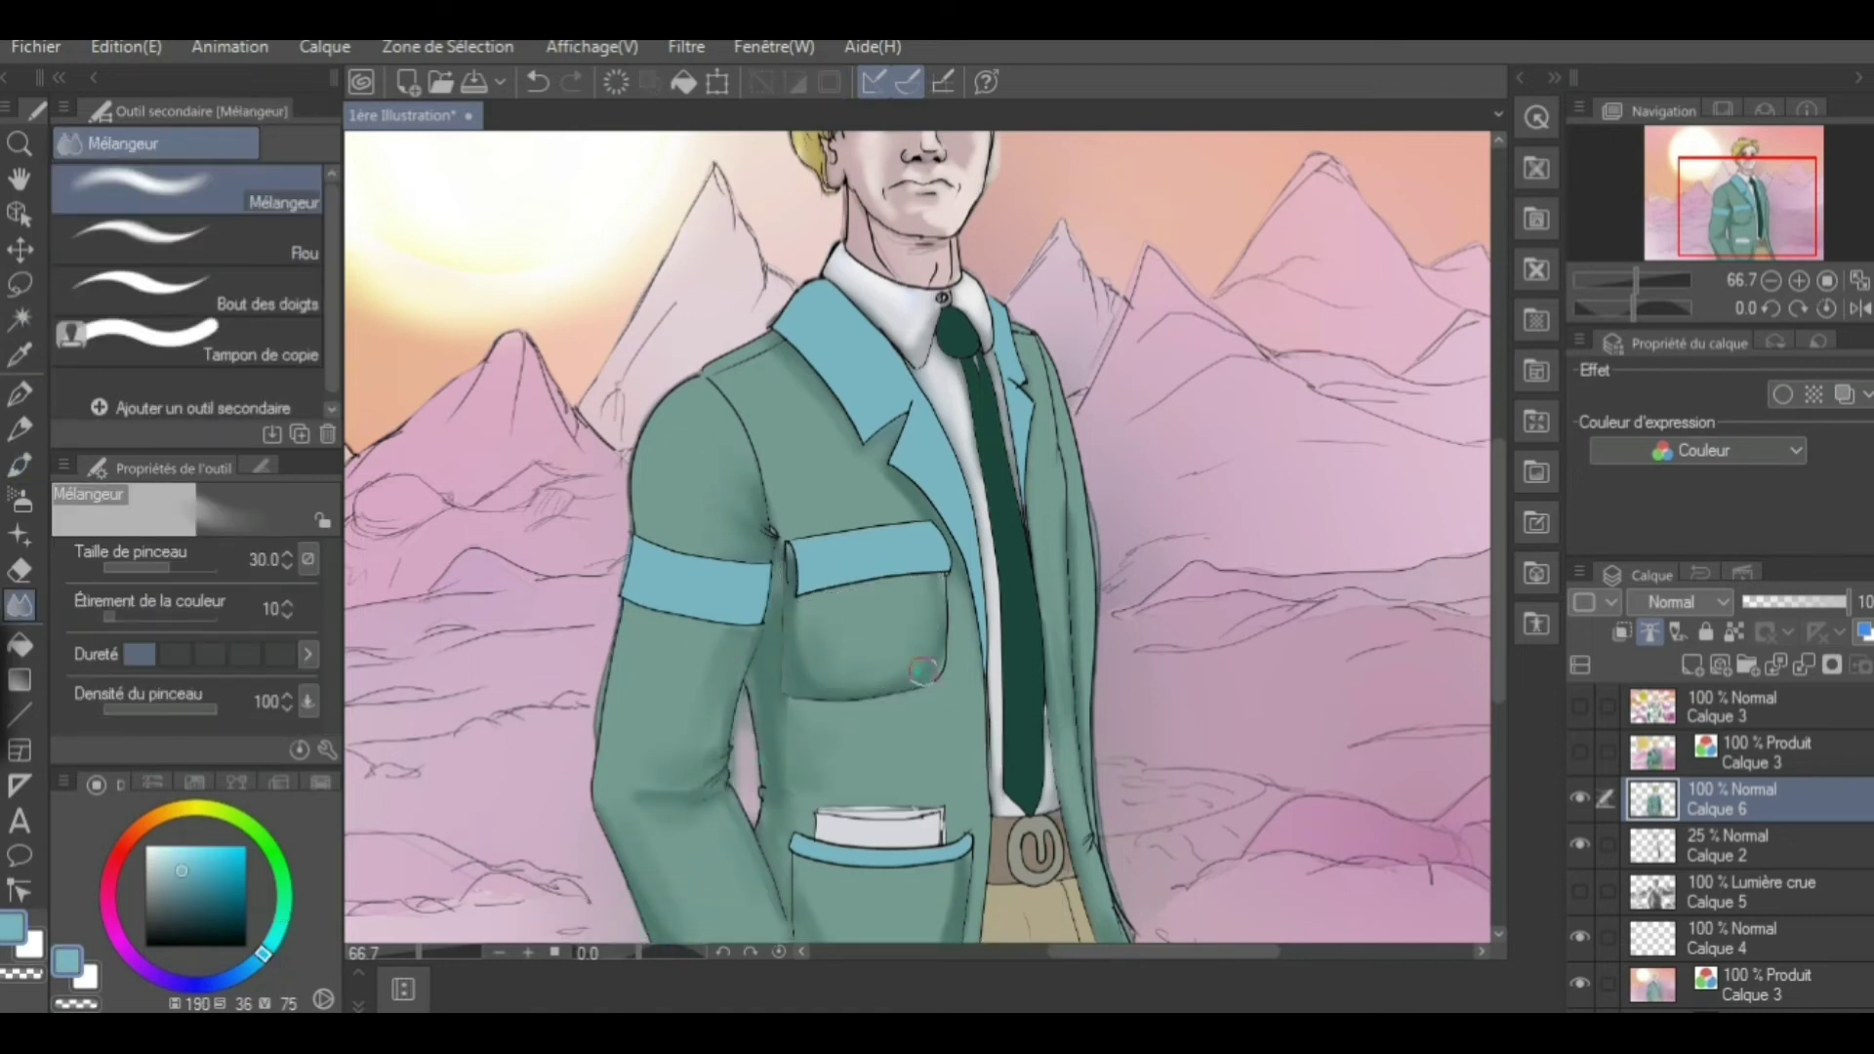
scroll(930, 652, "down", 3)
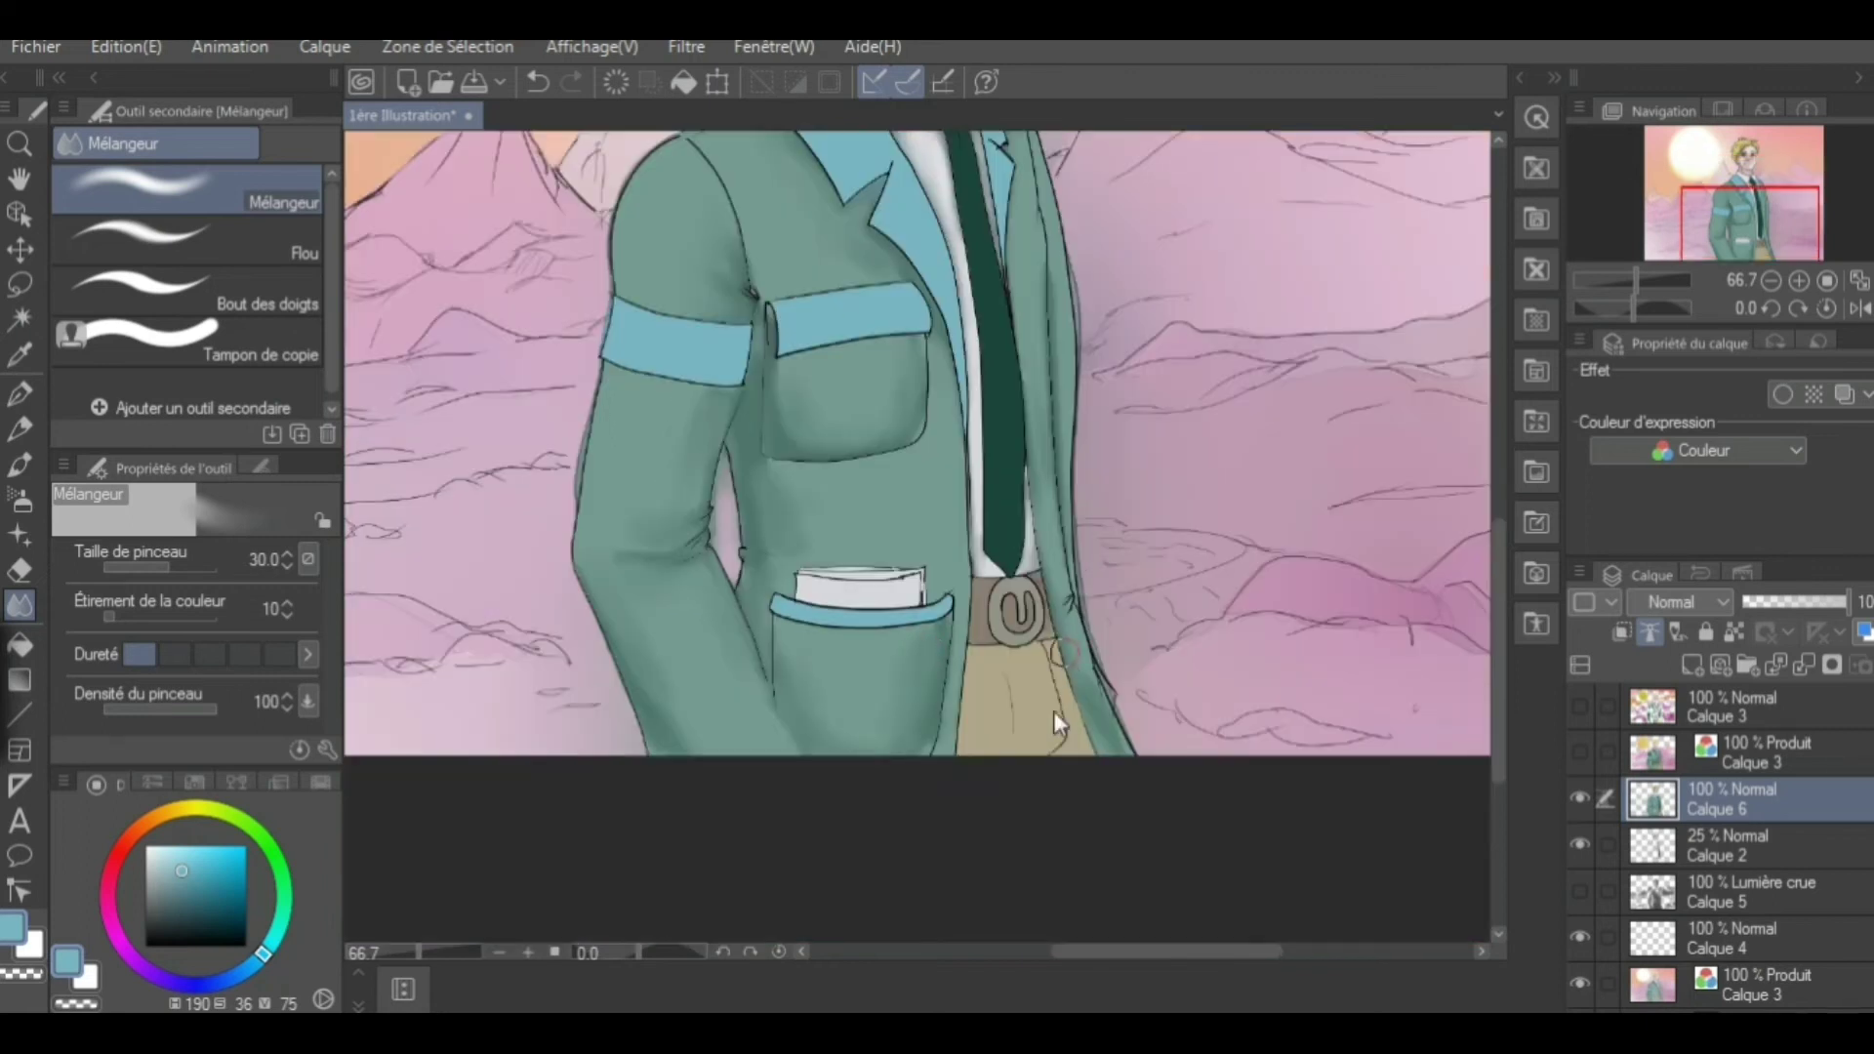
key("ctrl+0")
scroll(802, 393, "up", 3)
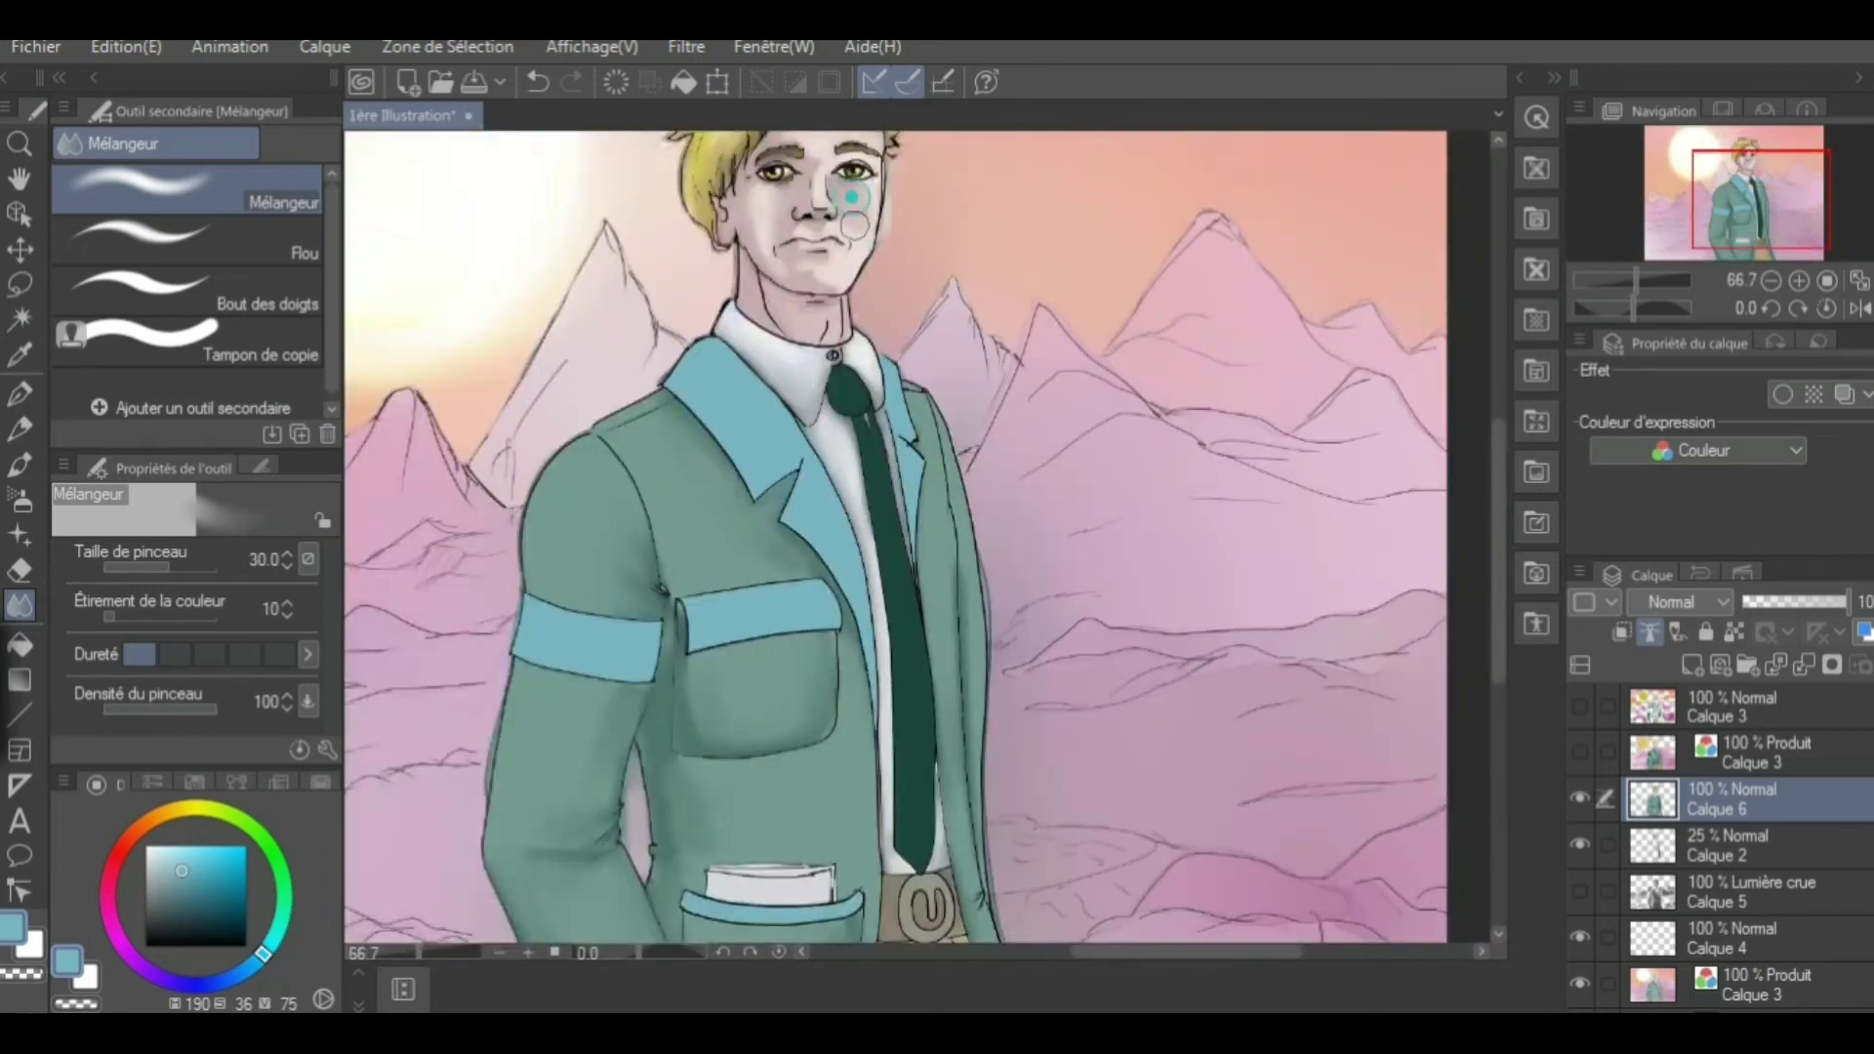
Show the Lumière crue layer Calque 5 above Calque 6 and add a new normal layer directly above the visible background layer
scroll(981, 483, "up", 1)
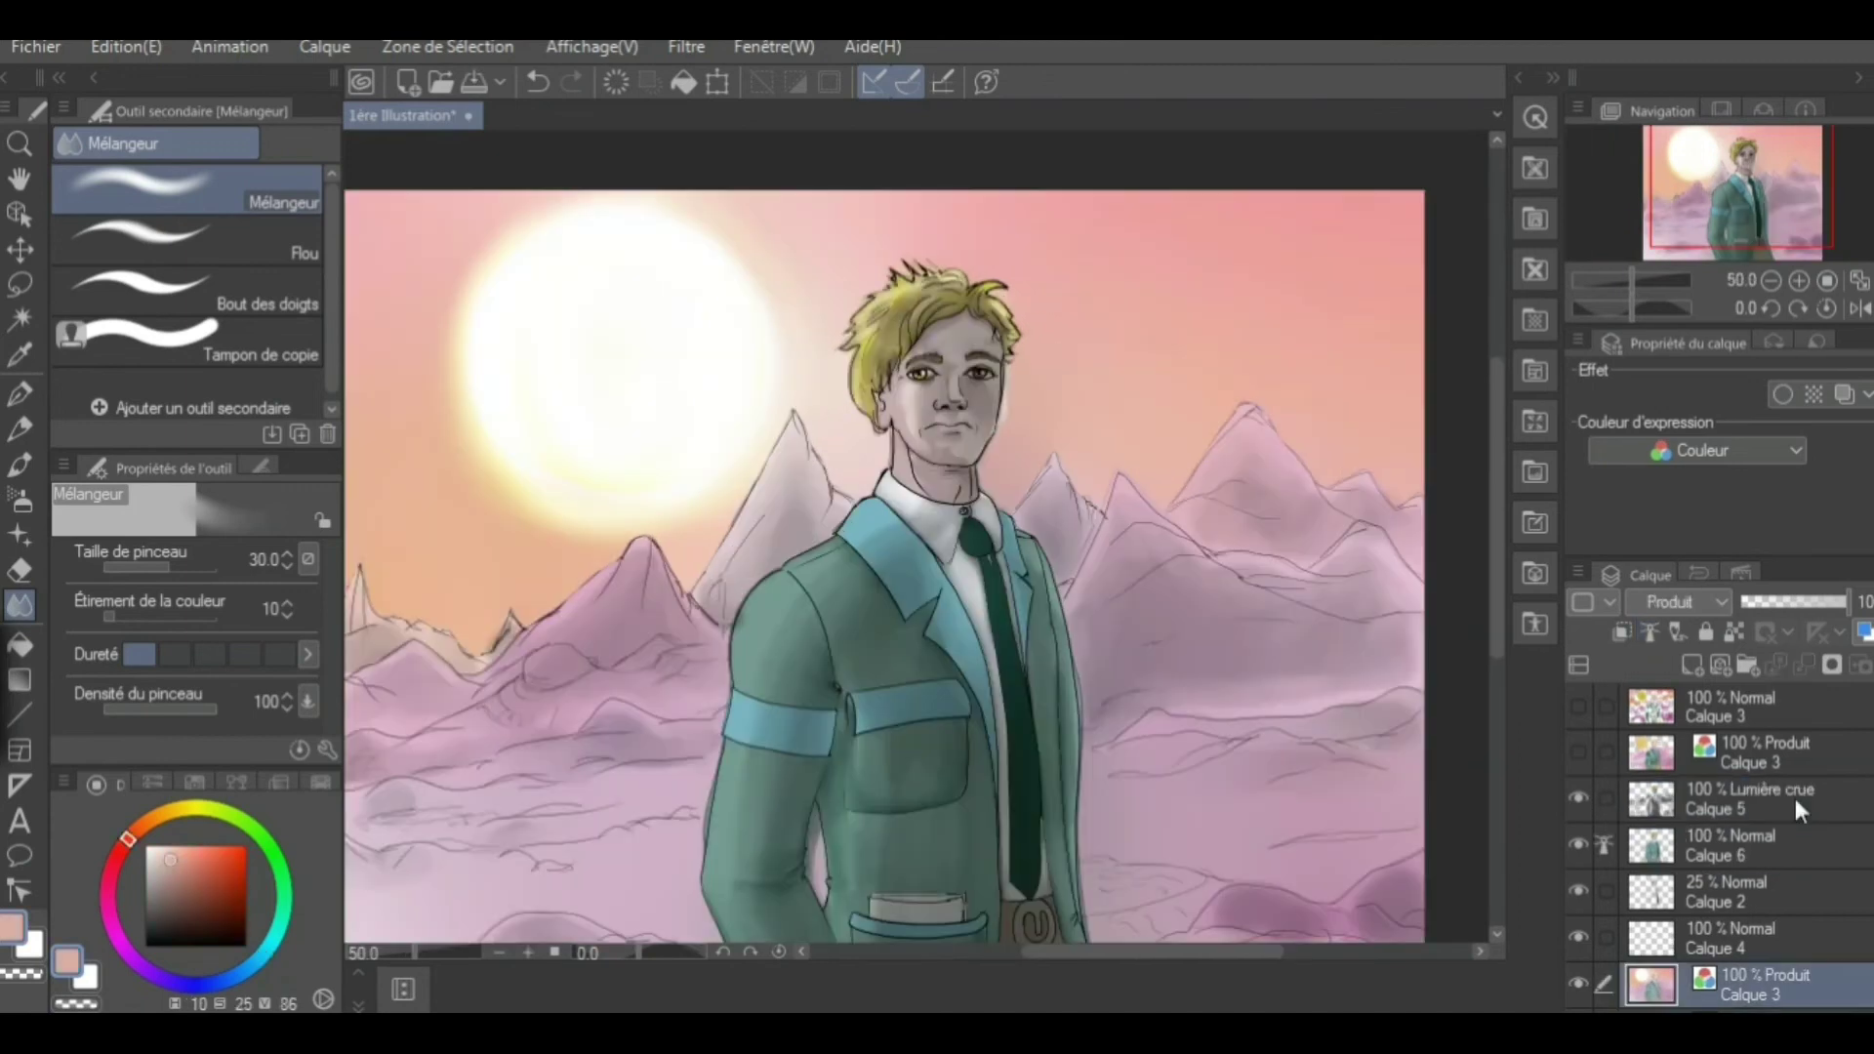
left_click(1757, 984)
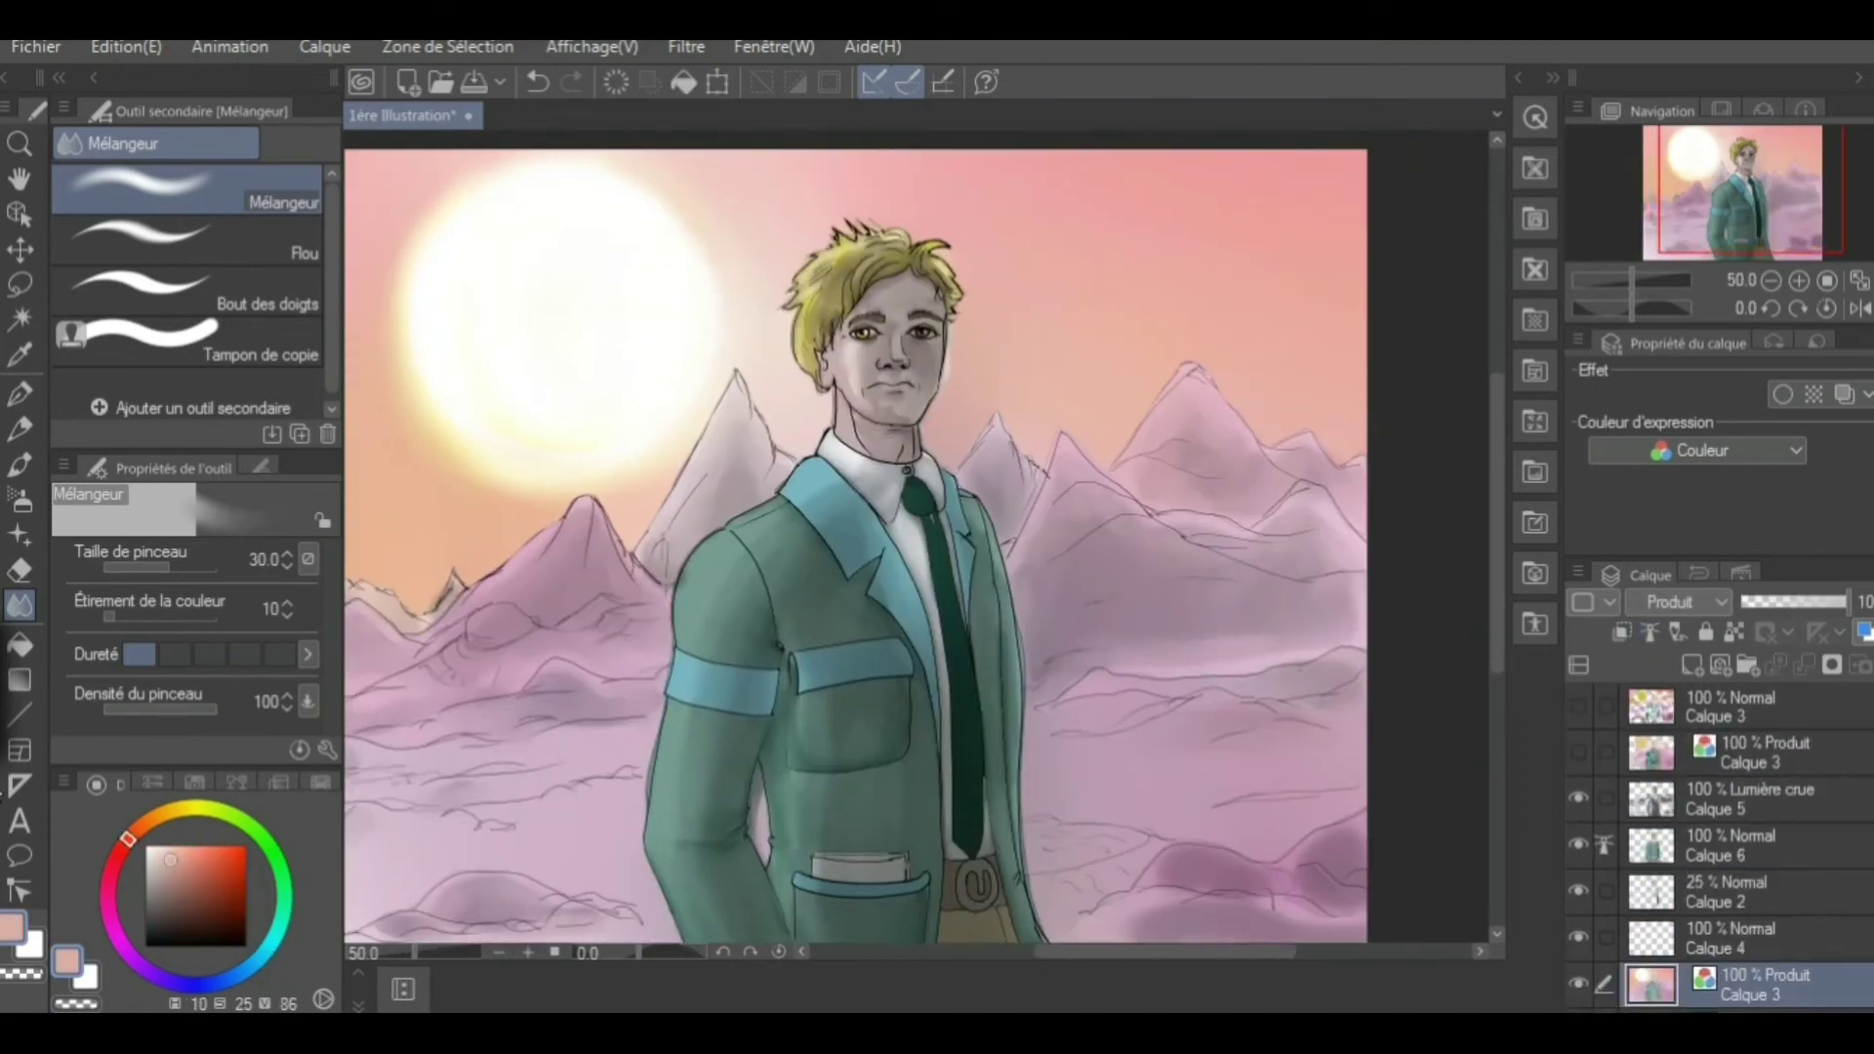
scroll(1737, 850, "down", 1)
left_click(1757, 710)
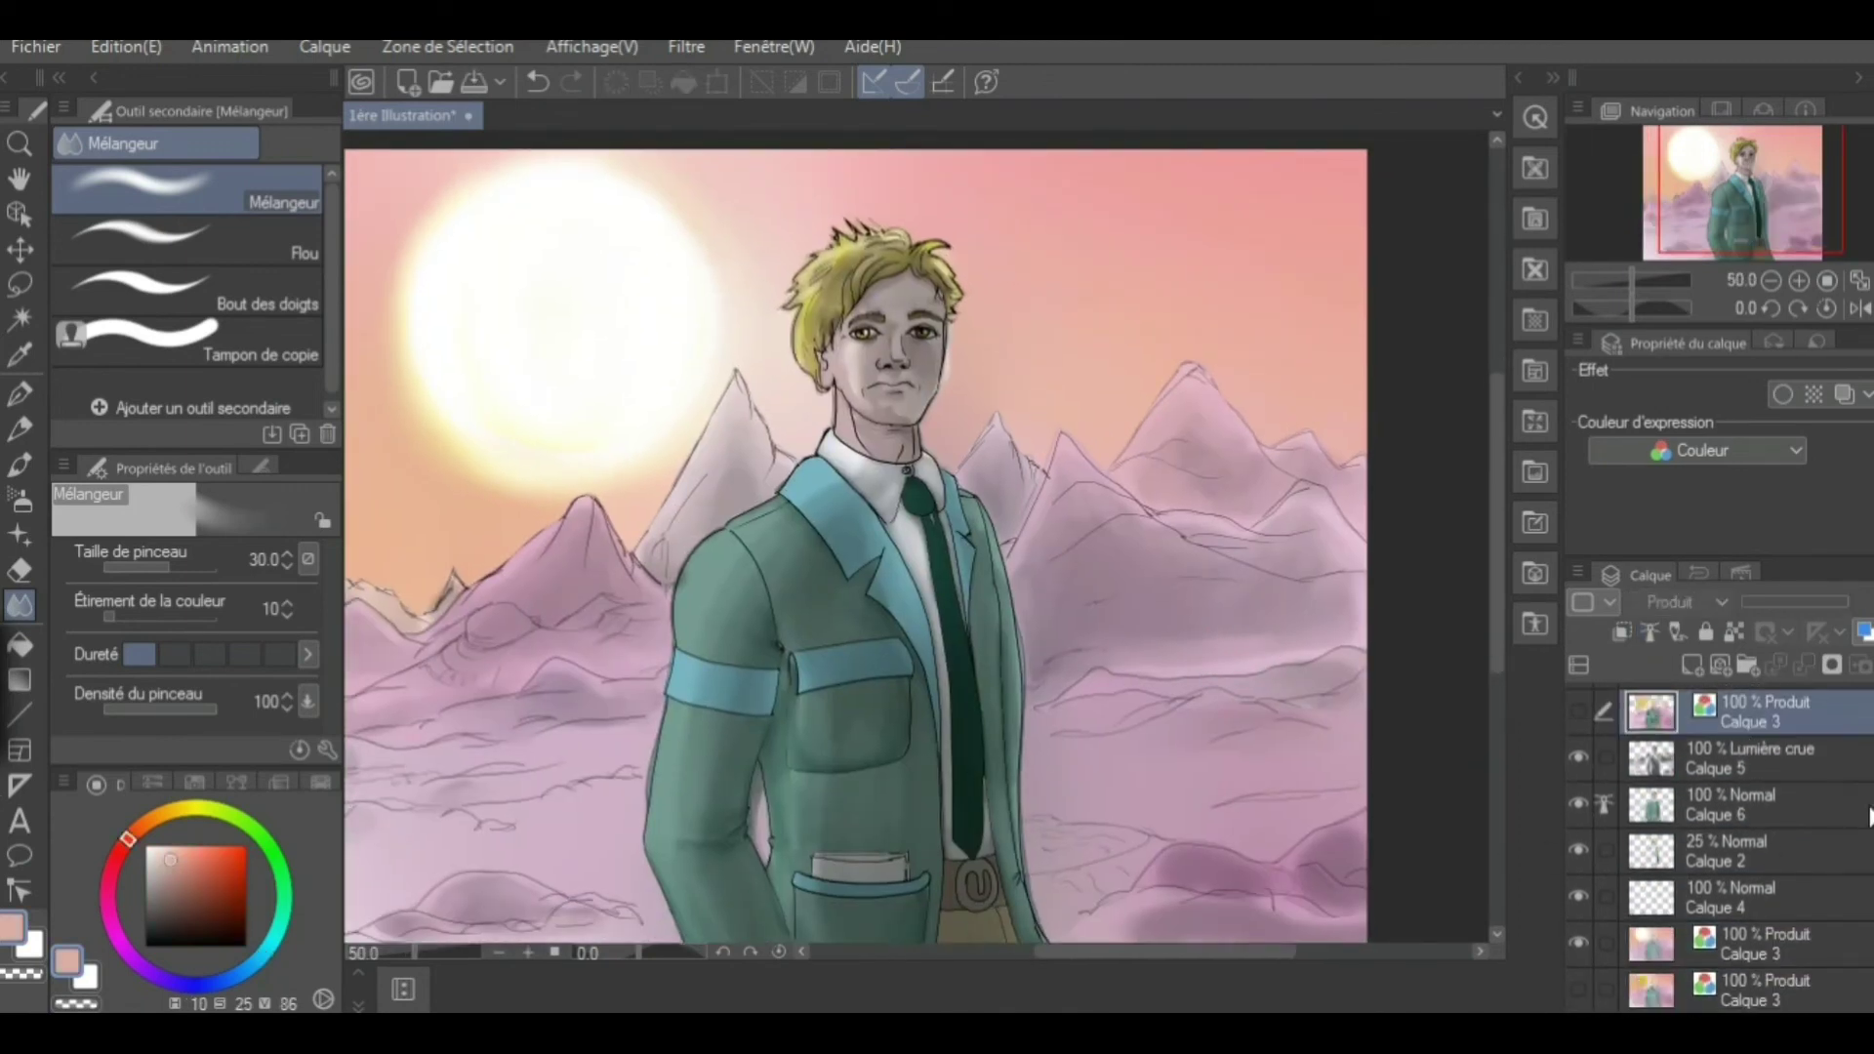
scroll(1855, 820, "up", 1)
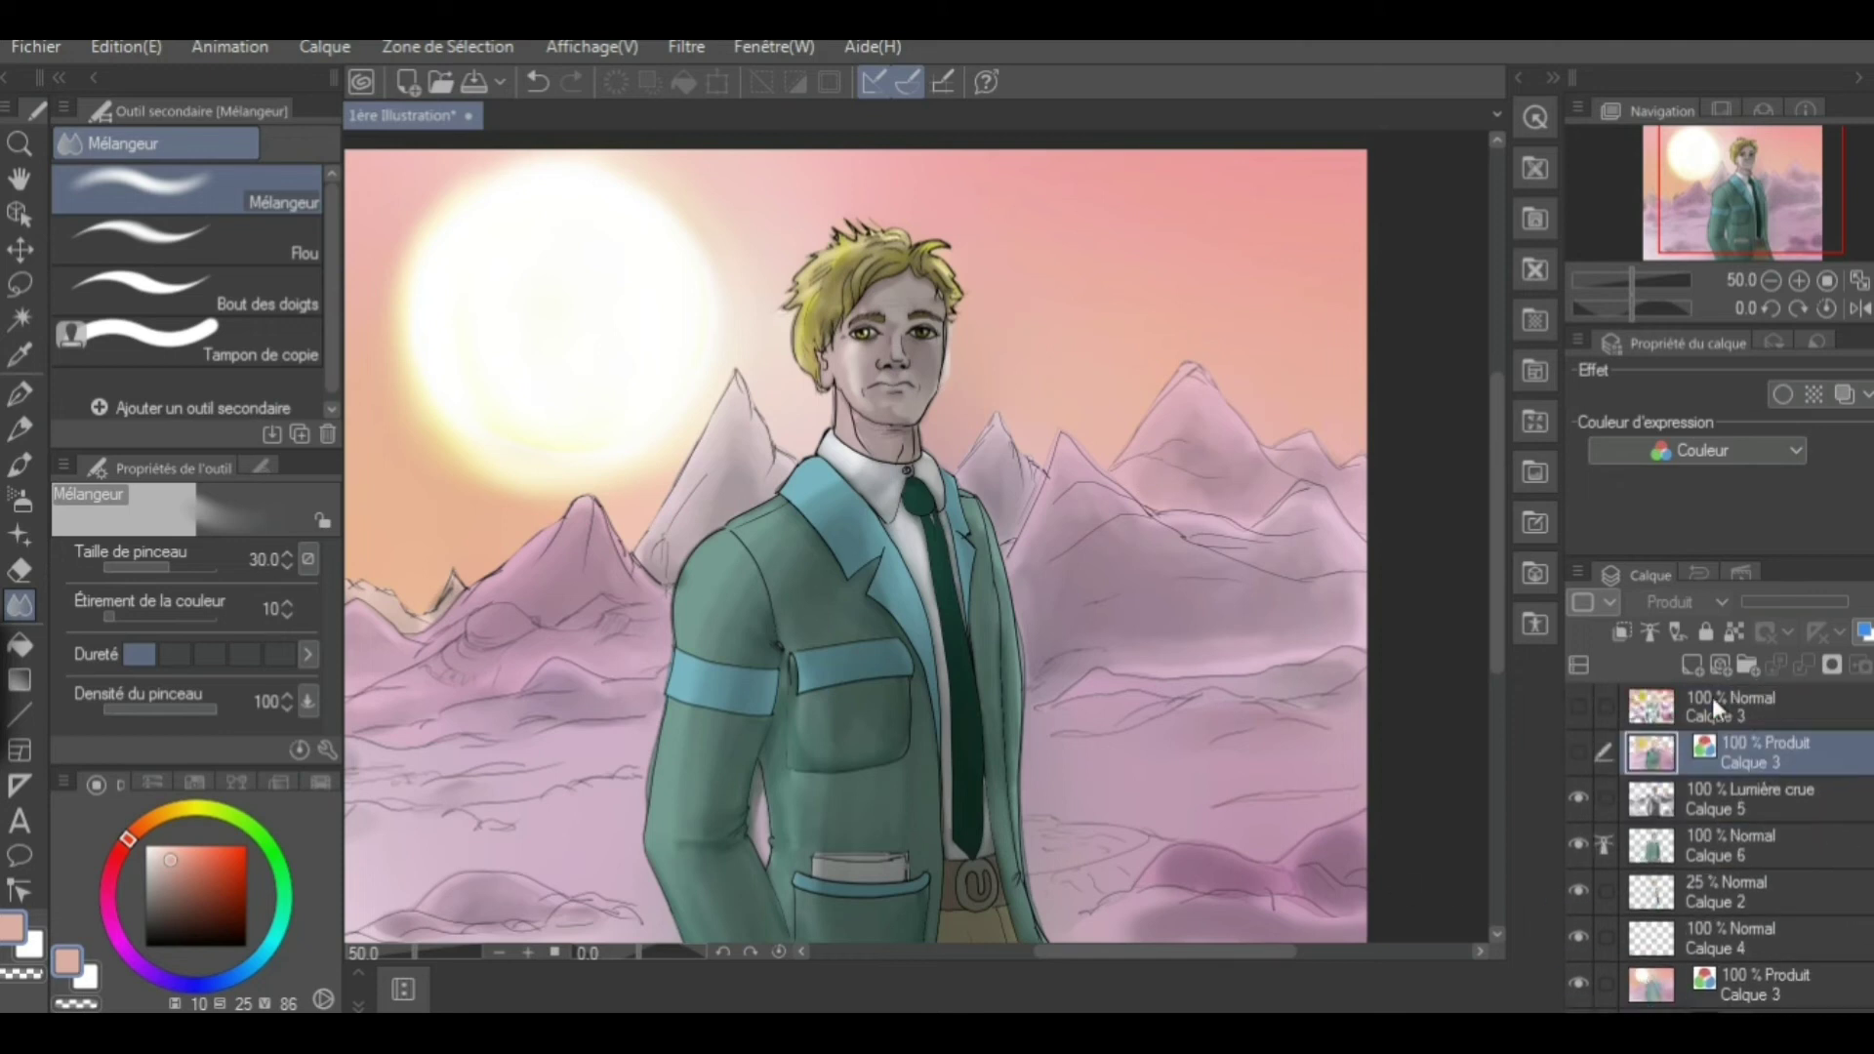
left_click(1579, 803)
scroll(1748, 878, "down", 1)
left_click(1748, 912)
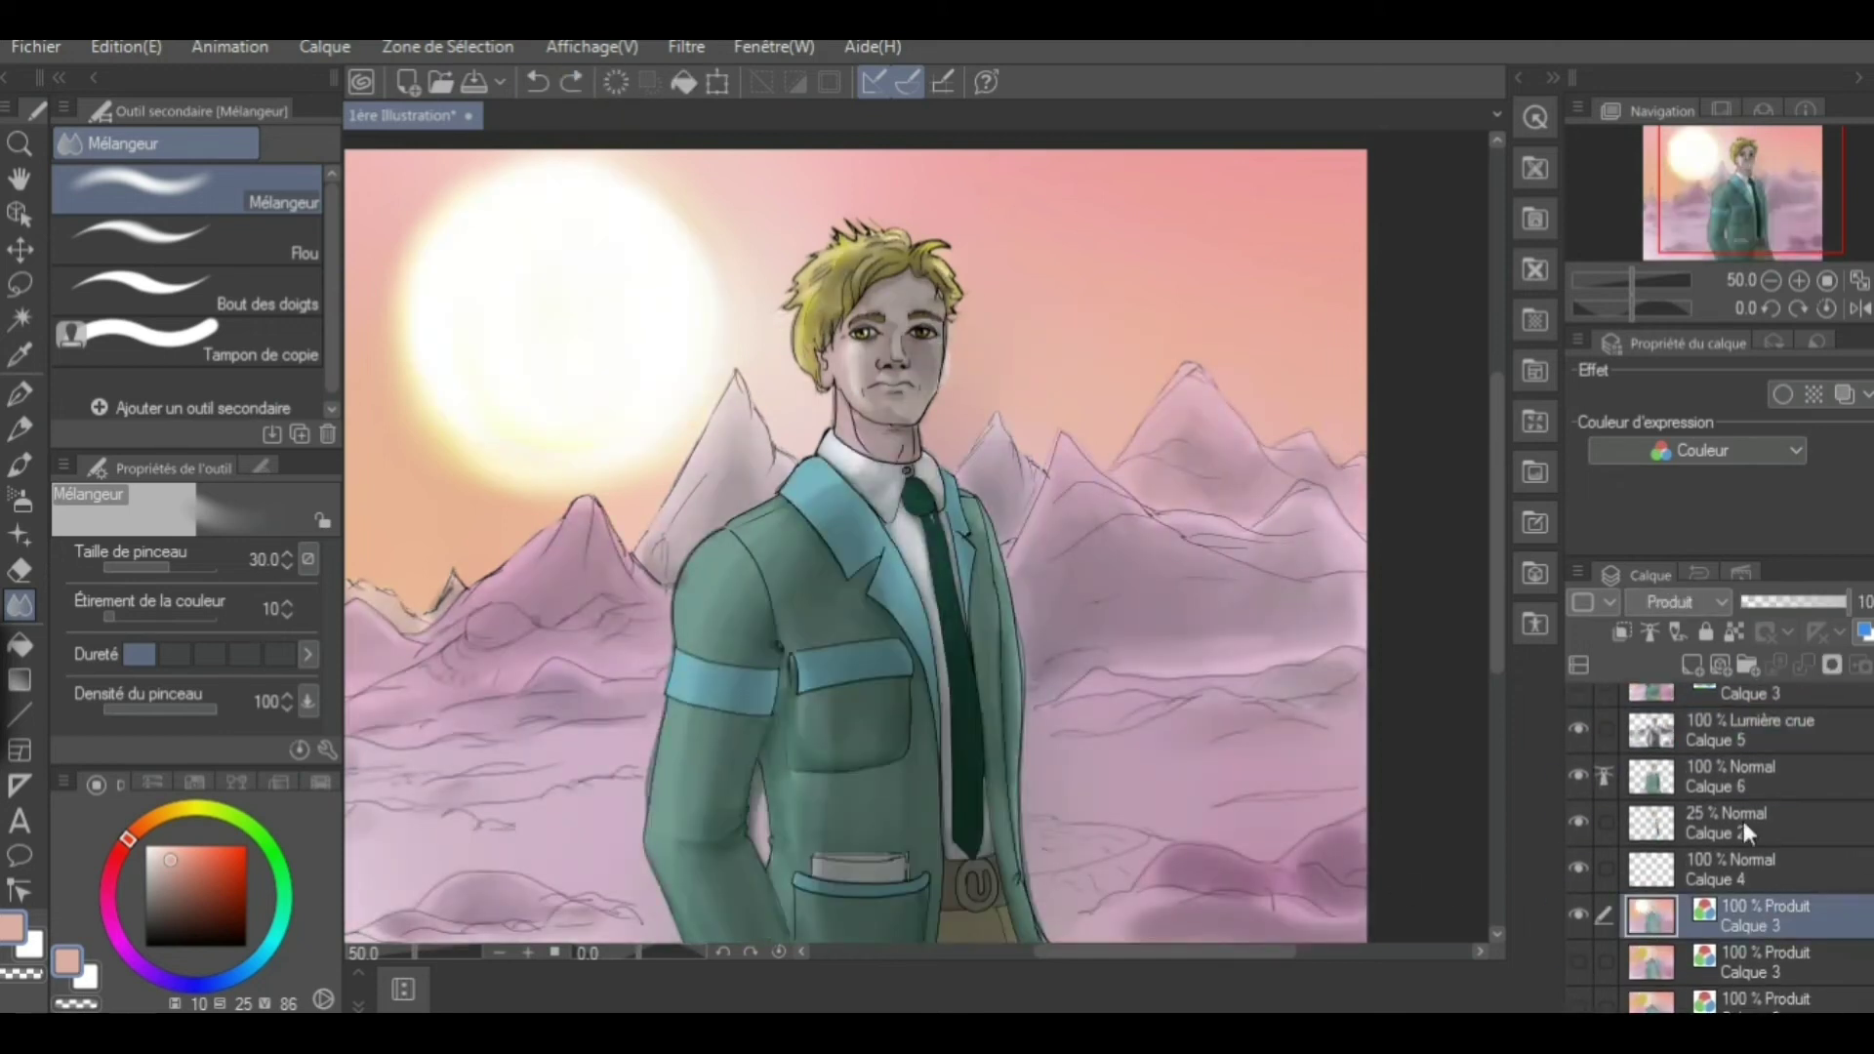
left_click(1692, 664)
scroll(783, 599, "down", 2)
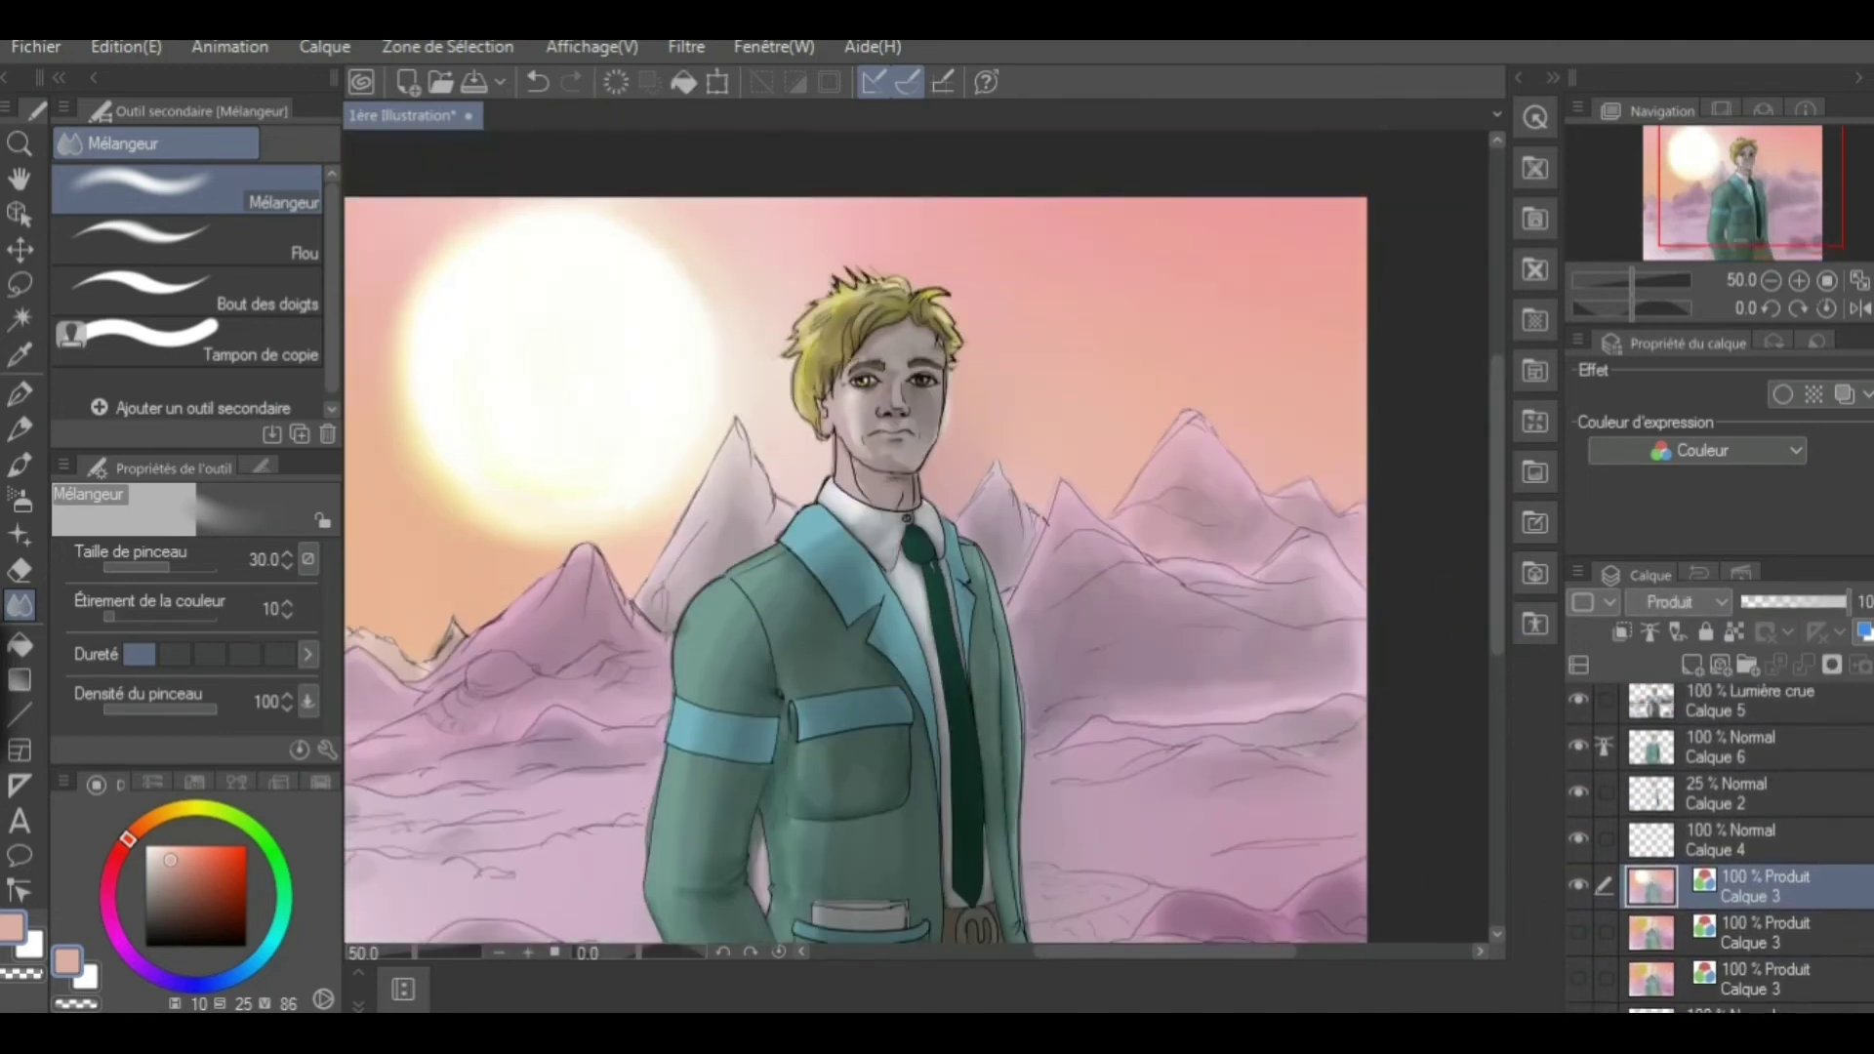
Paint mauve shading on the background rocks on the new layer with watercolour brushes, sampling colours from the landscape
key("b")
left_click(429, 807, "alt")
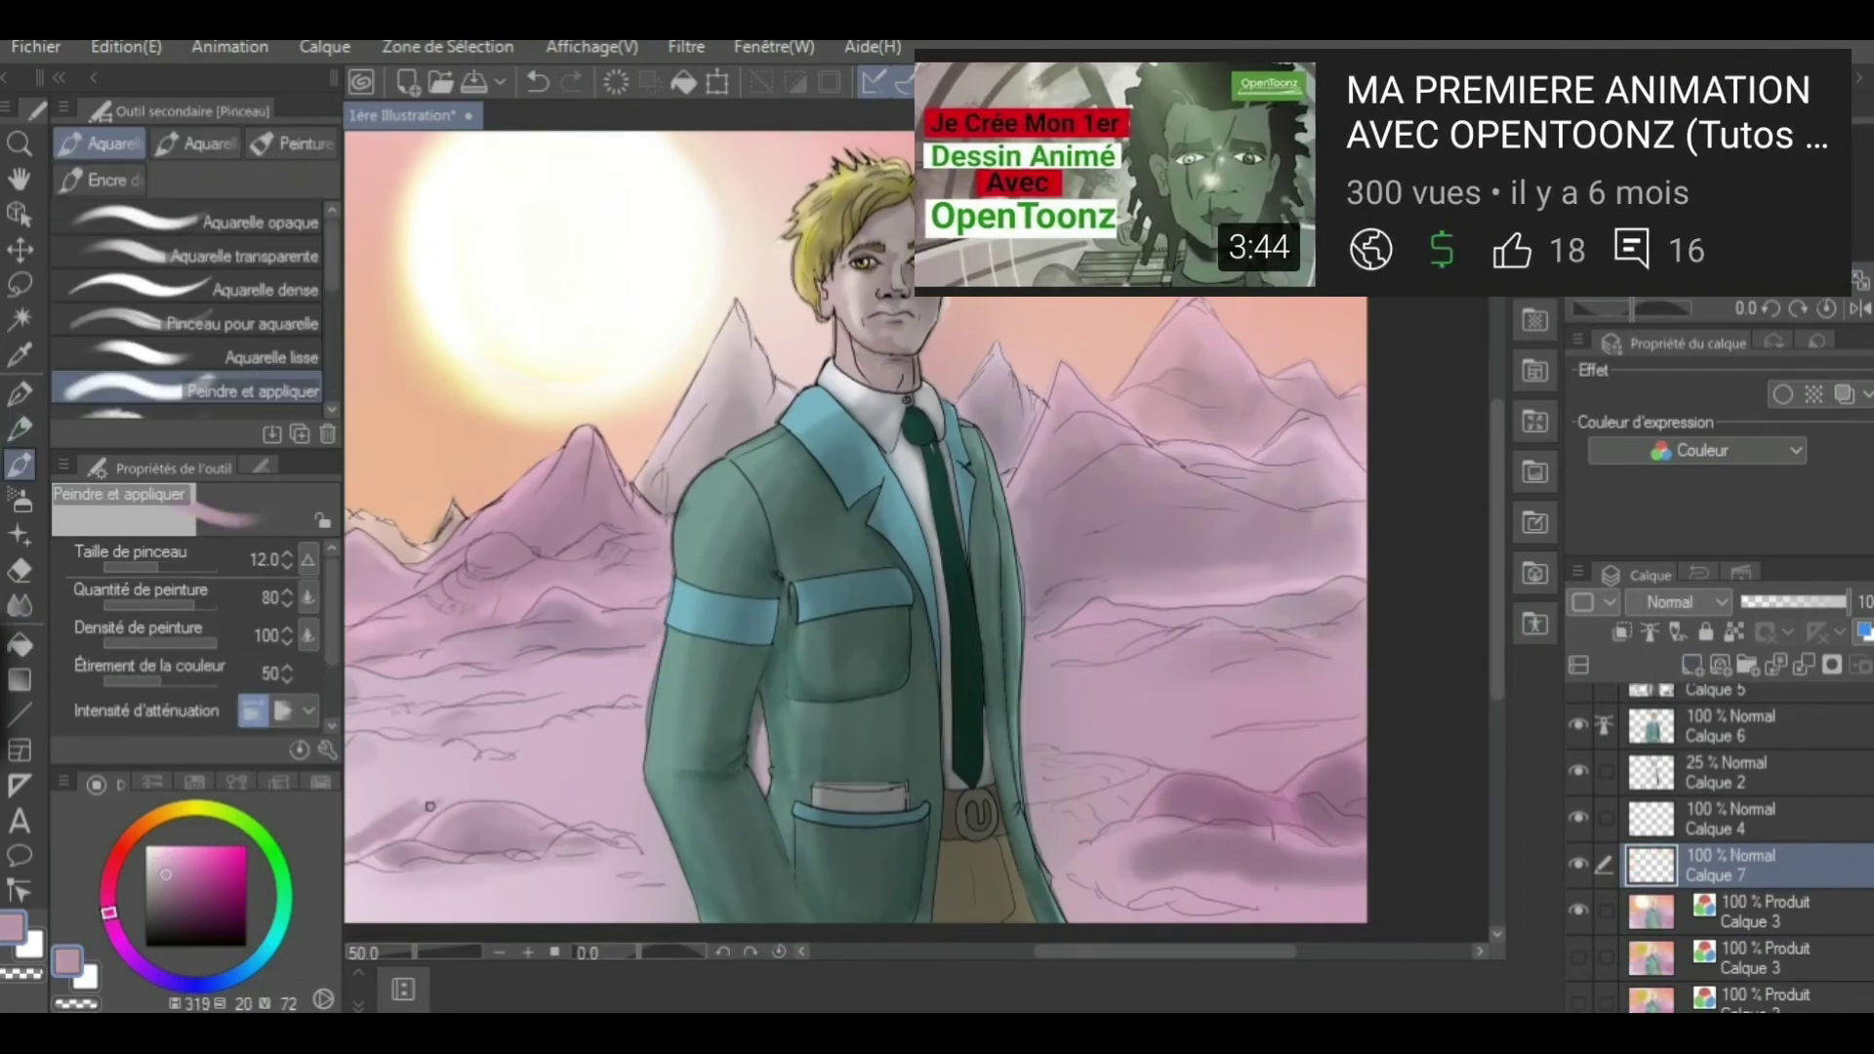
scroll(855, 527, "down", 2)
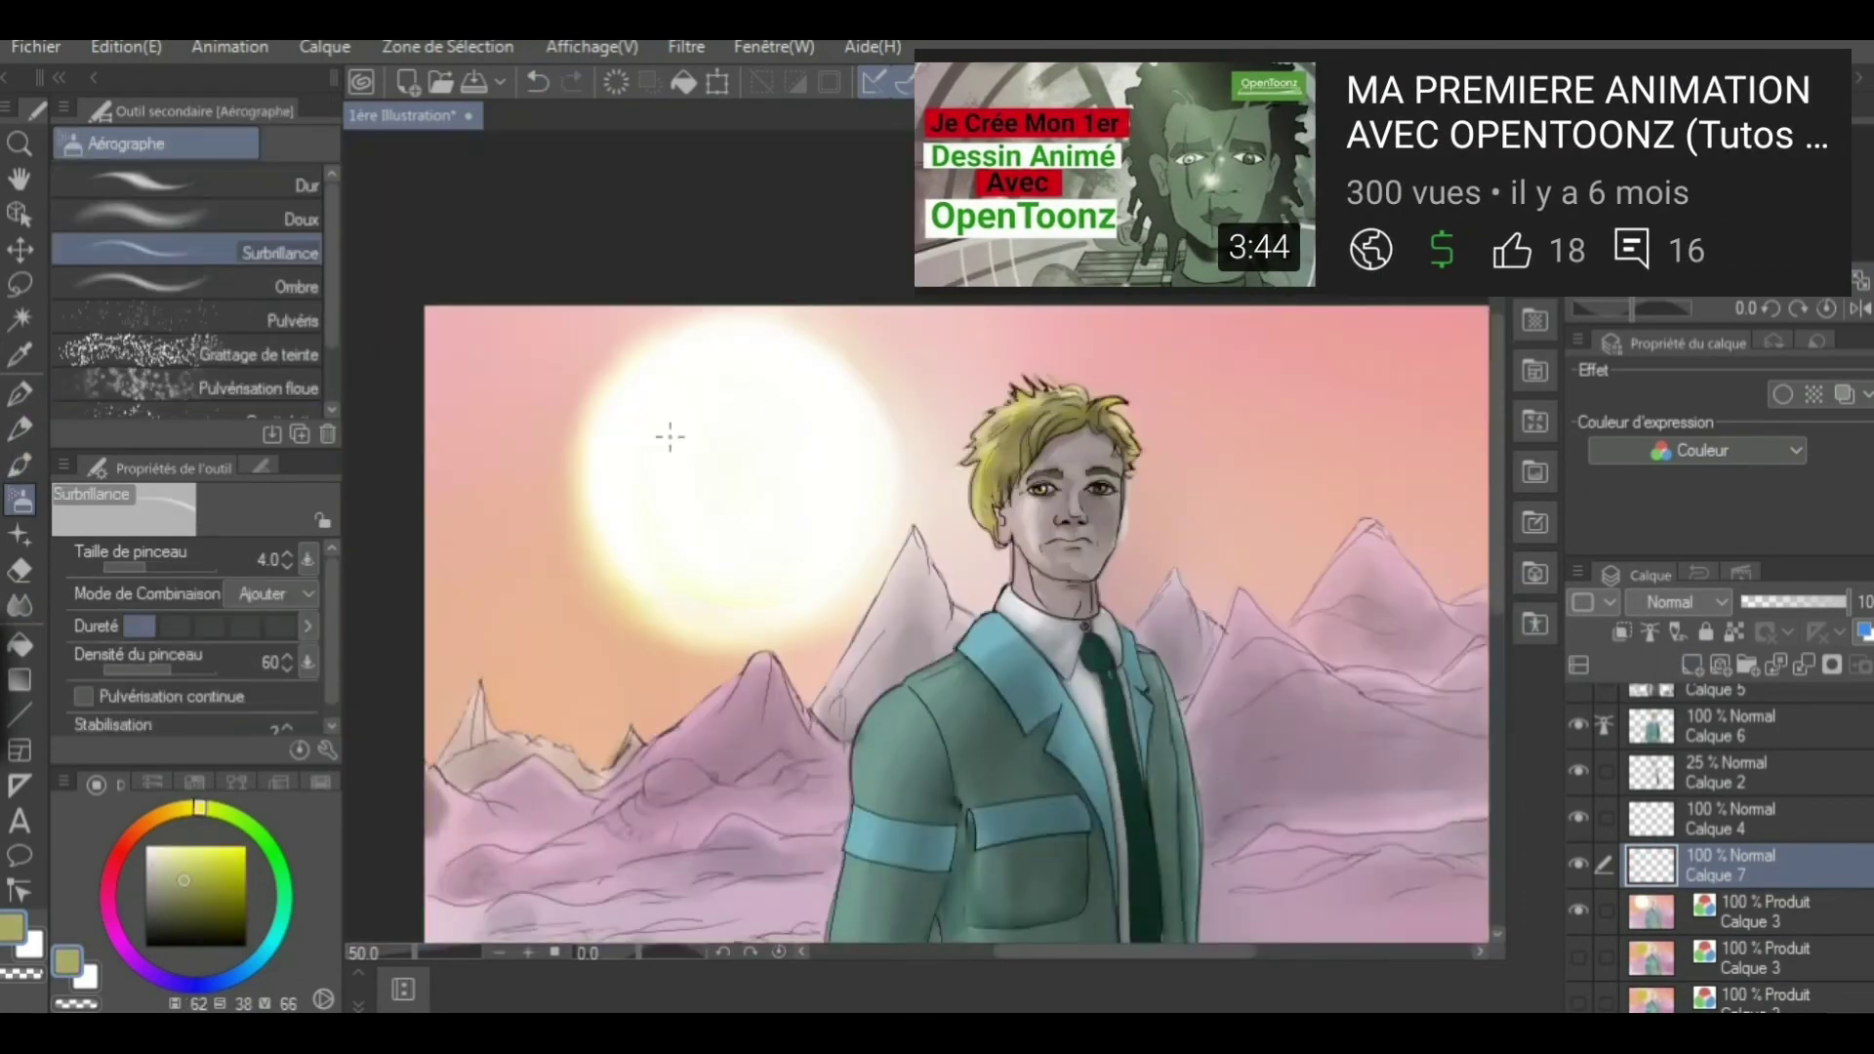
key("b")
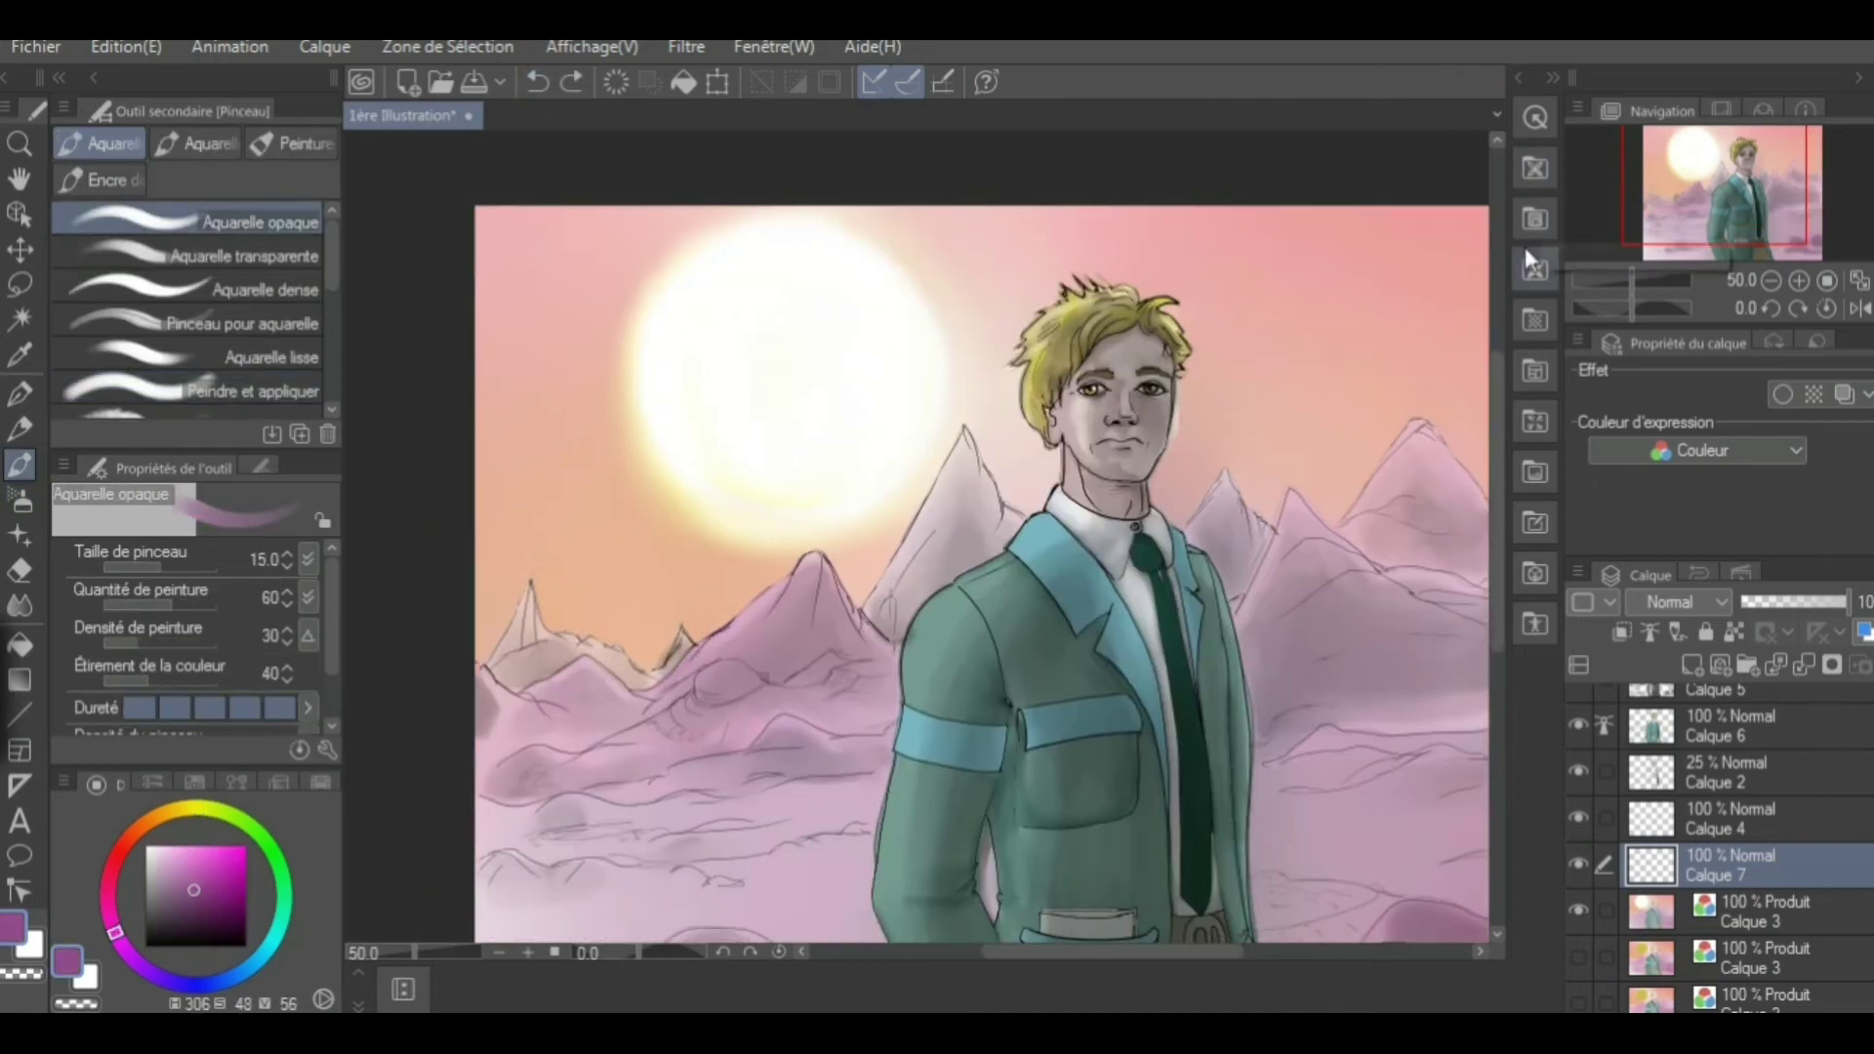
left_click(1536, 472)
scroll(1329, 287, "down", 2)
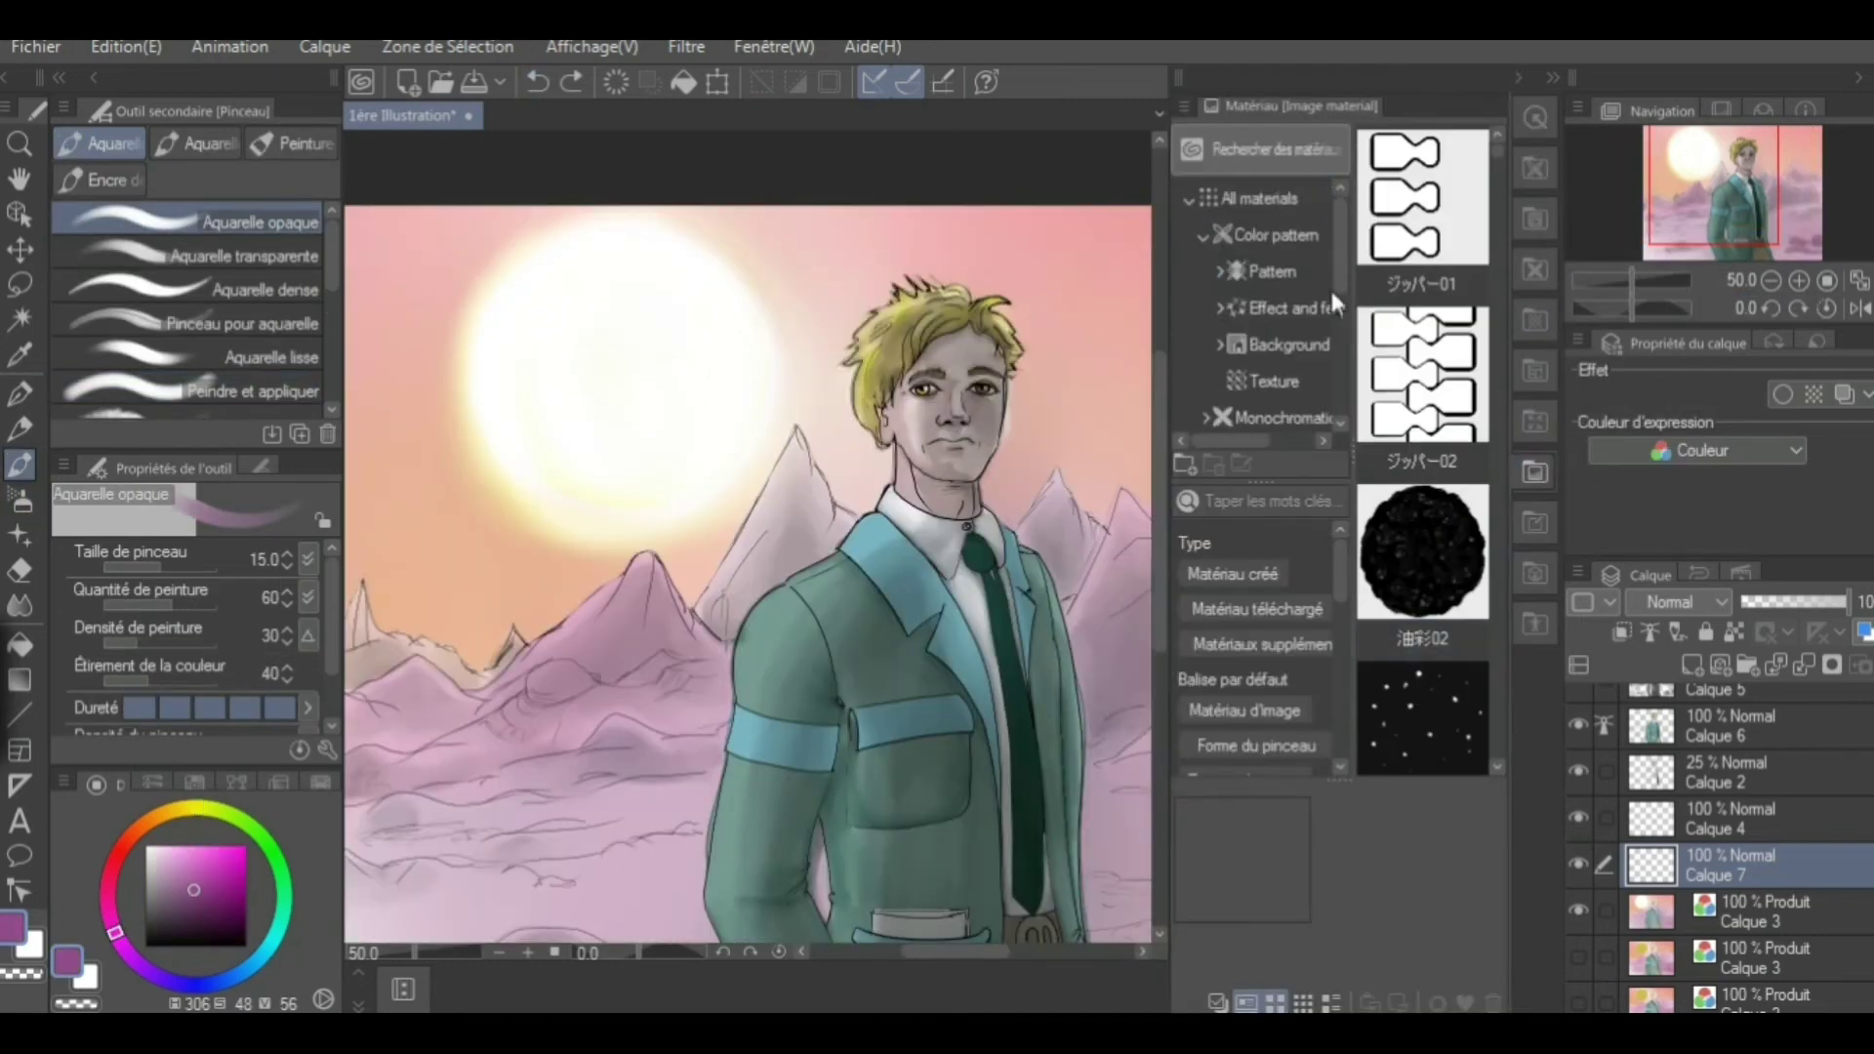
left_click(1366, 301)
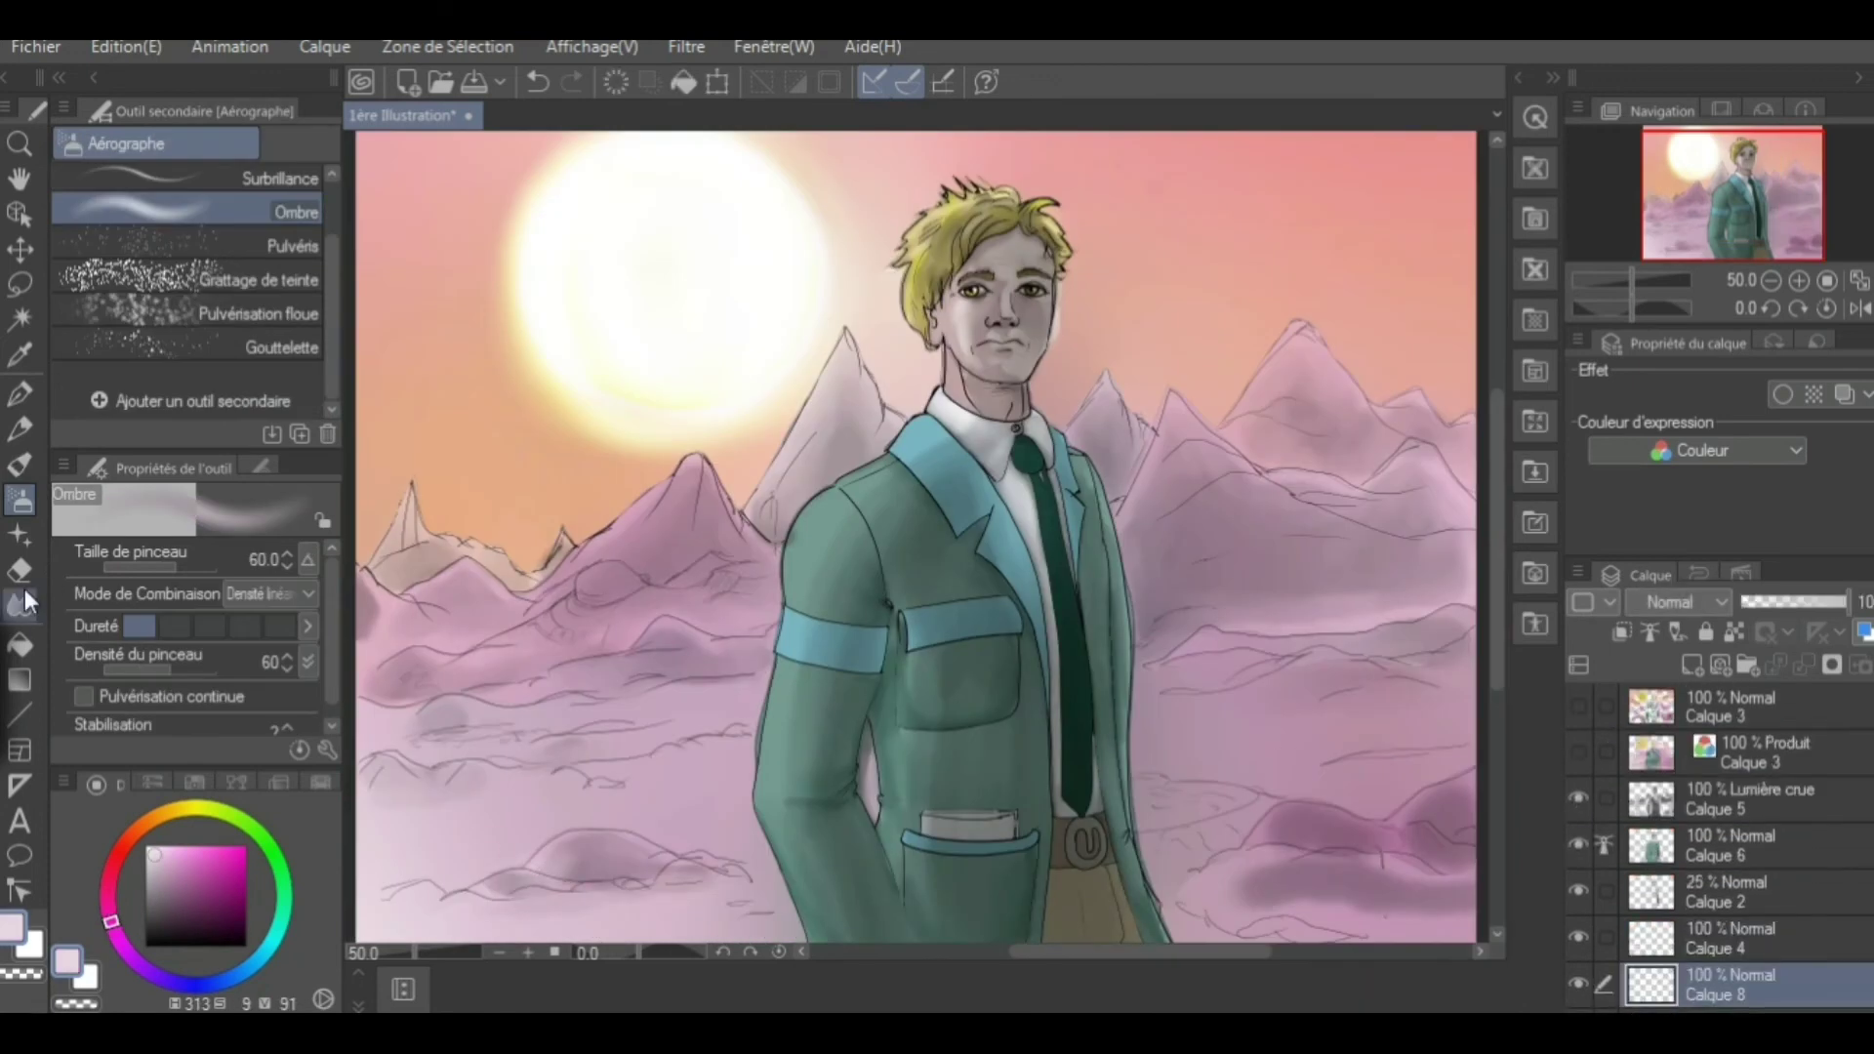
Blend the figure's shading on Calque 5 with the Mélangeur at size 70
left_click(20, 603)
left_click(1748, 798)
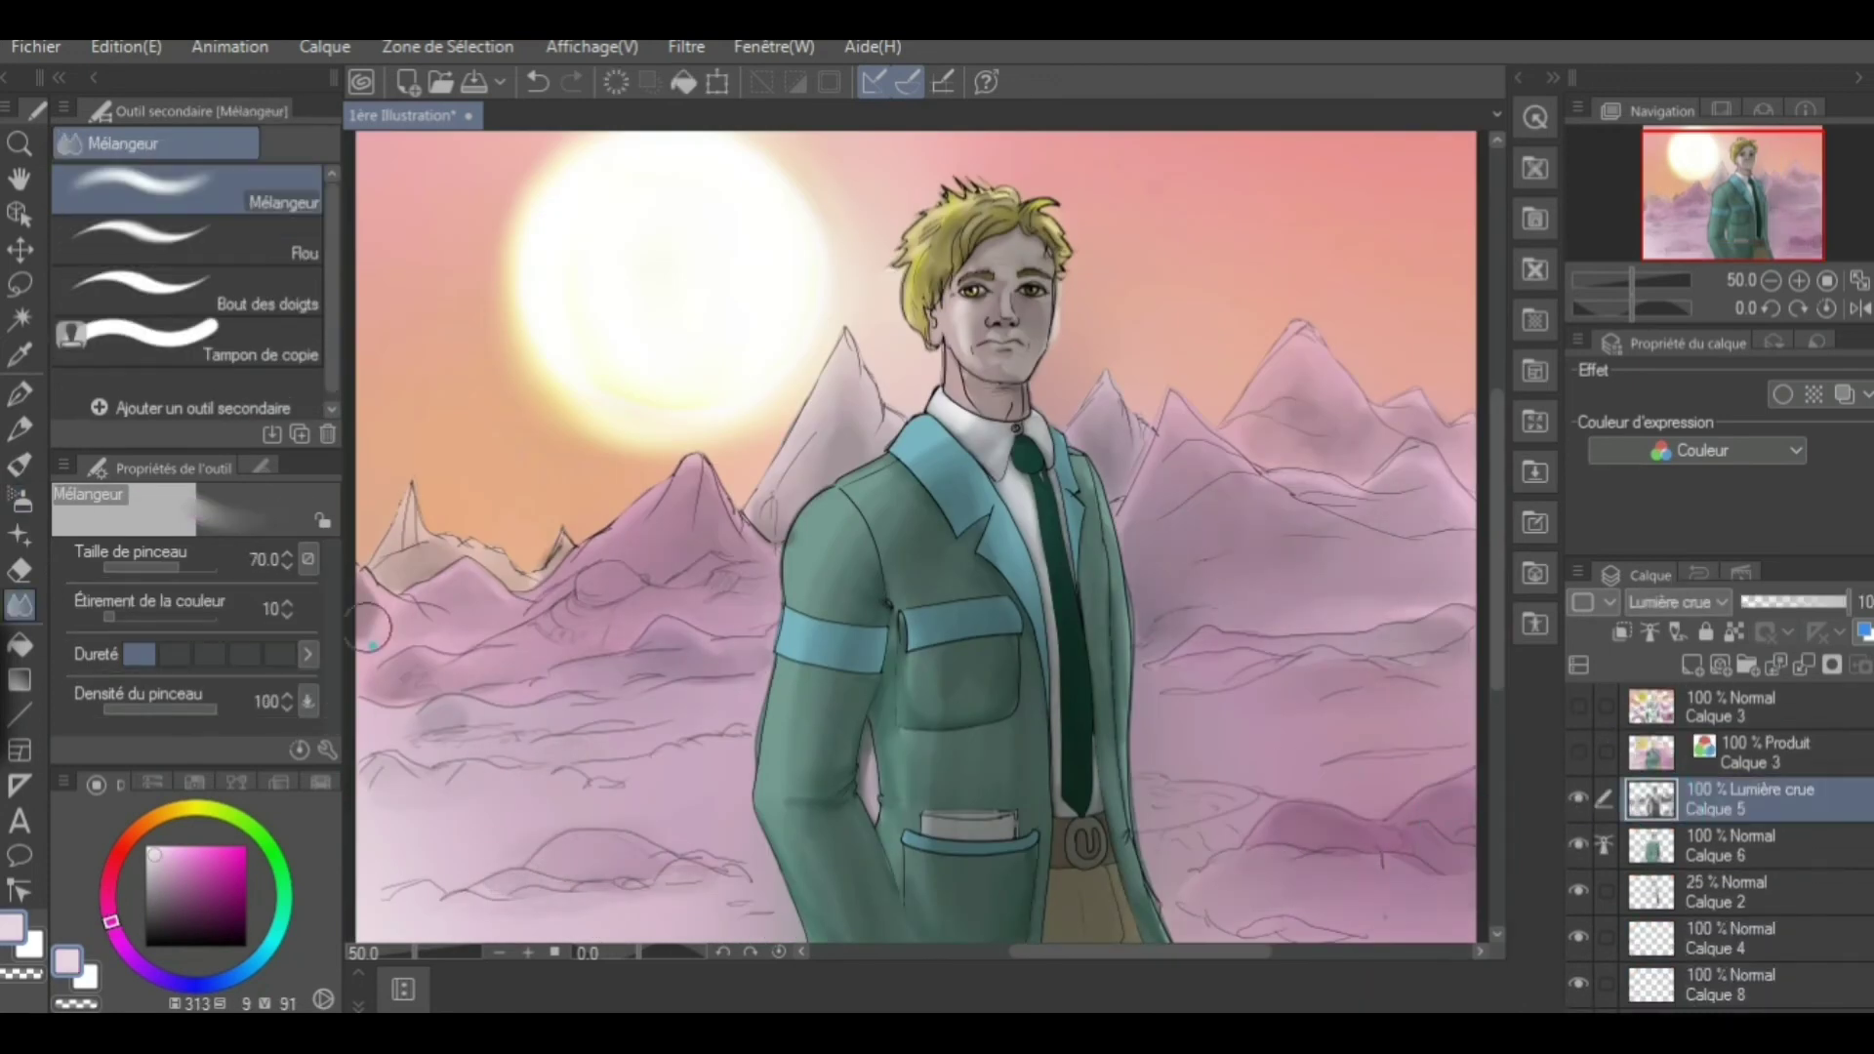
left_click_drag(972, 480, 983, 453)
Add a new layer above Calque 5 and set its blending mode to Lumière crue
left_click(1693, 665)
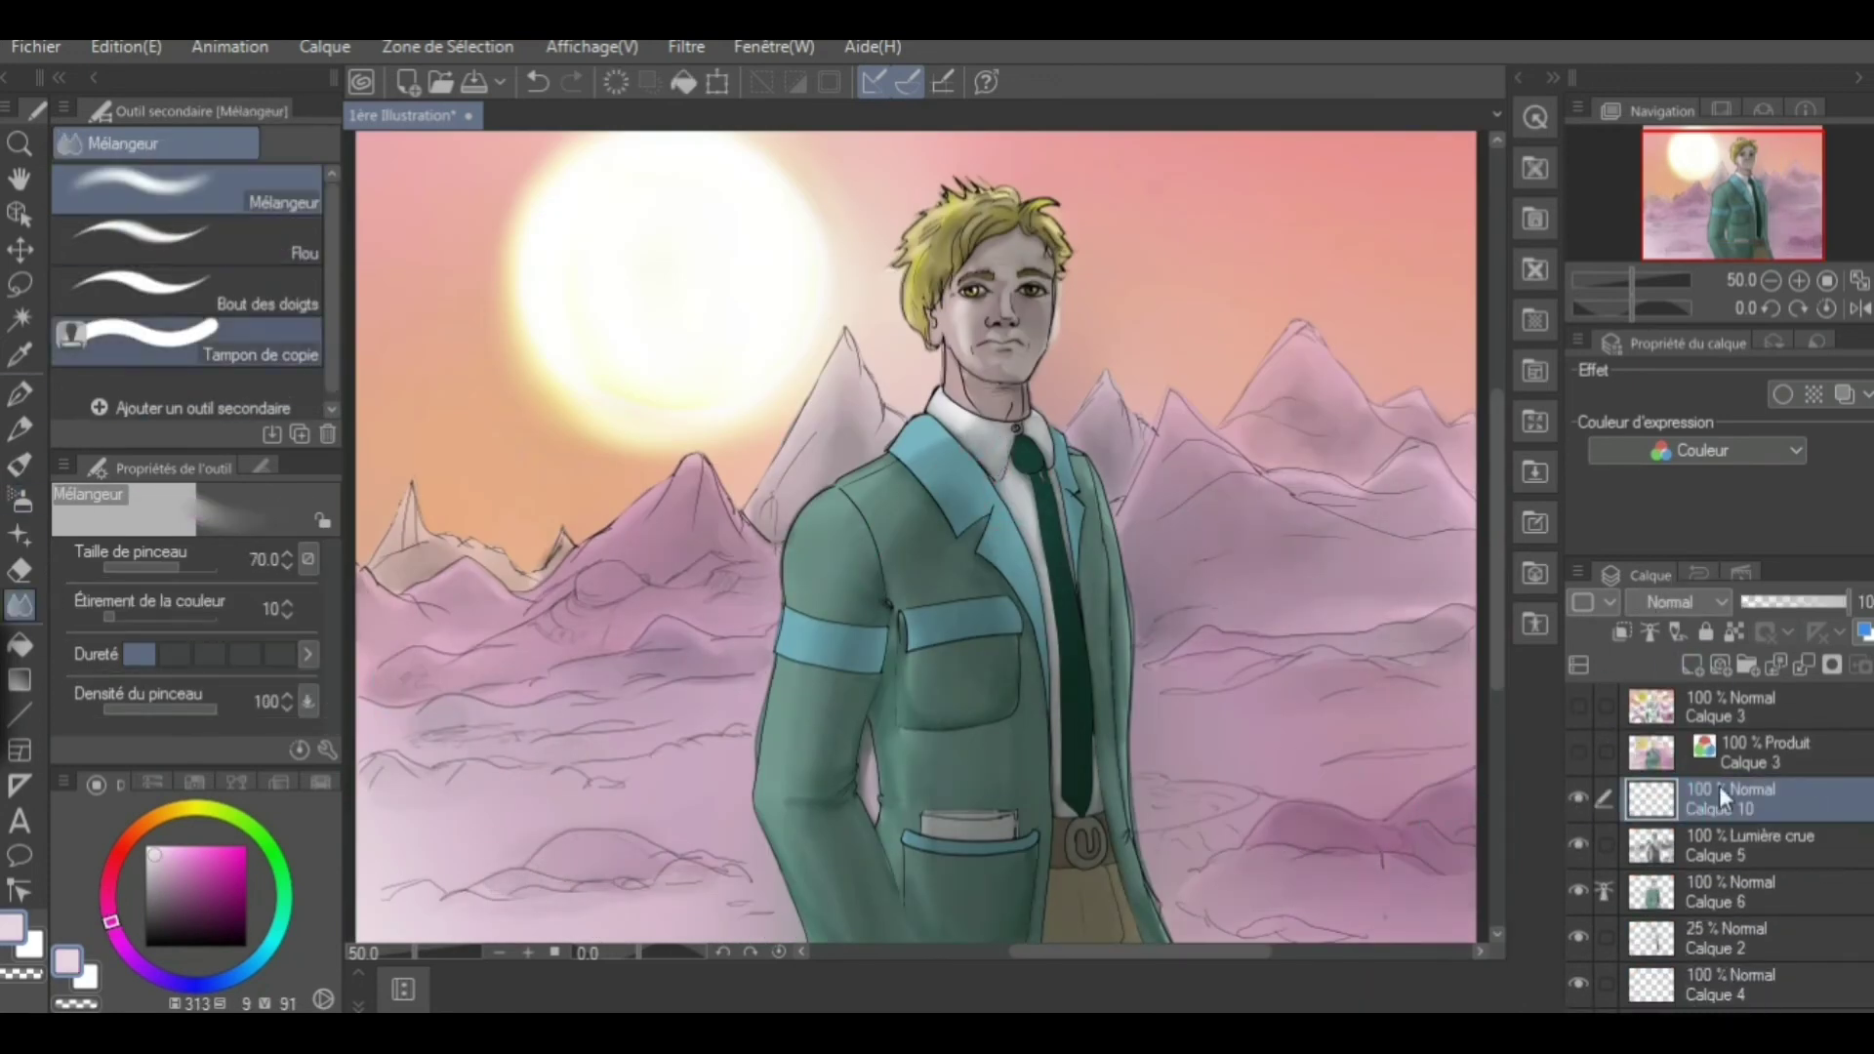
left_click(1677, 602)
left_click(1718, 373)
Paint pale pink highlights on the figure and background rocks on Calque 10 with Aquarelle Circulaire, blending them with the Mélangeur at size 70
left_click(20, 464)
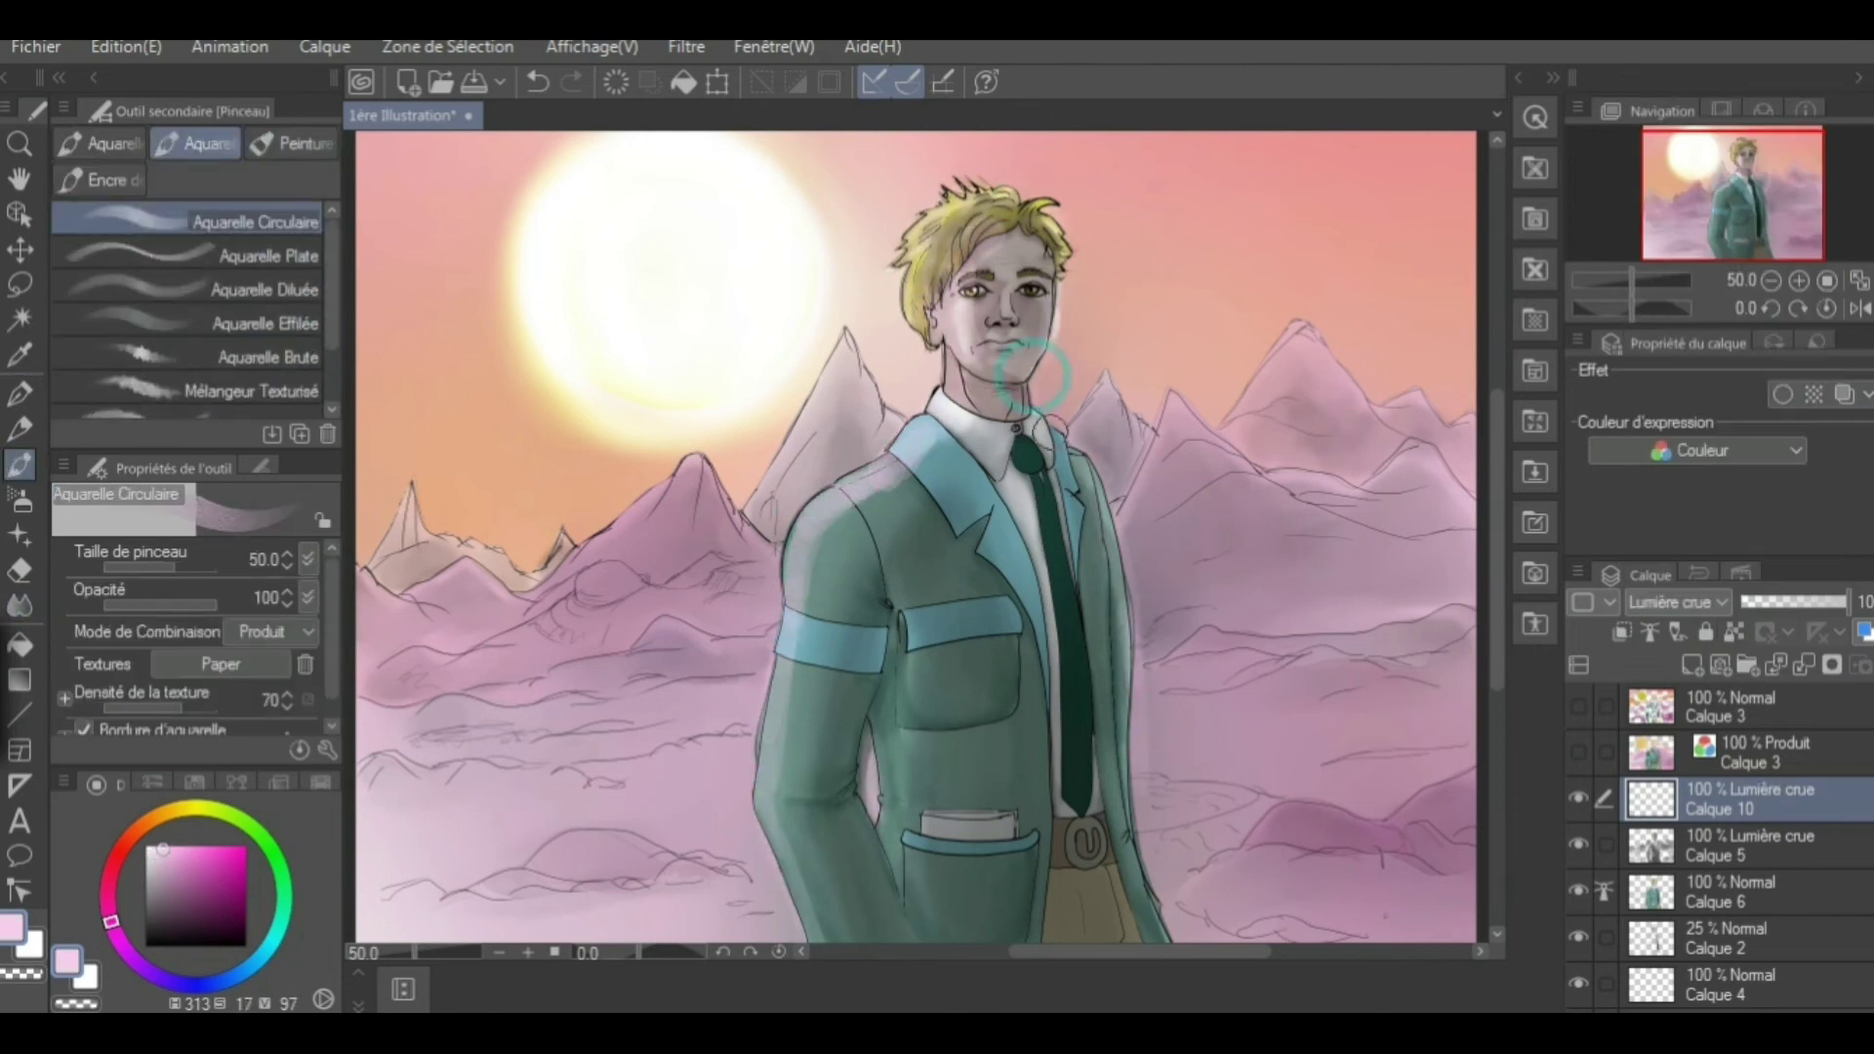
key("j")
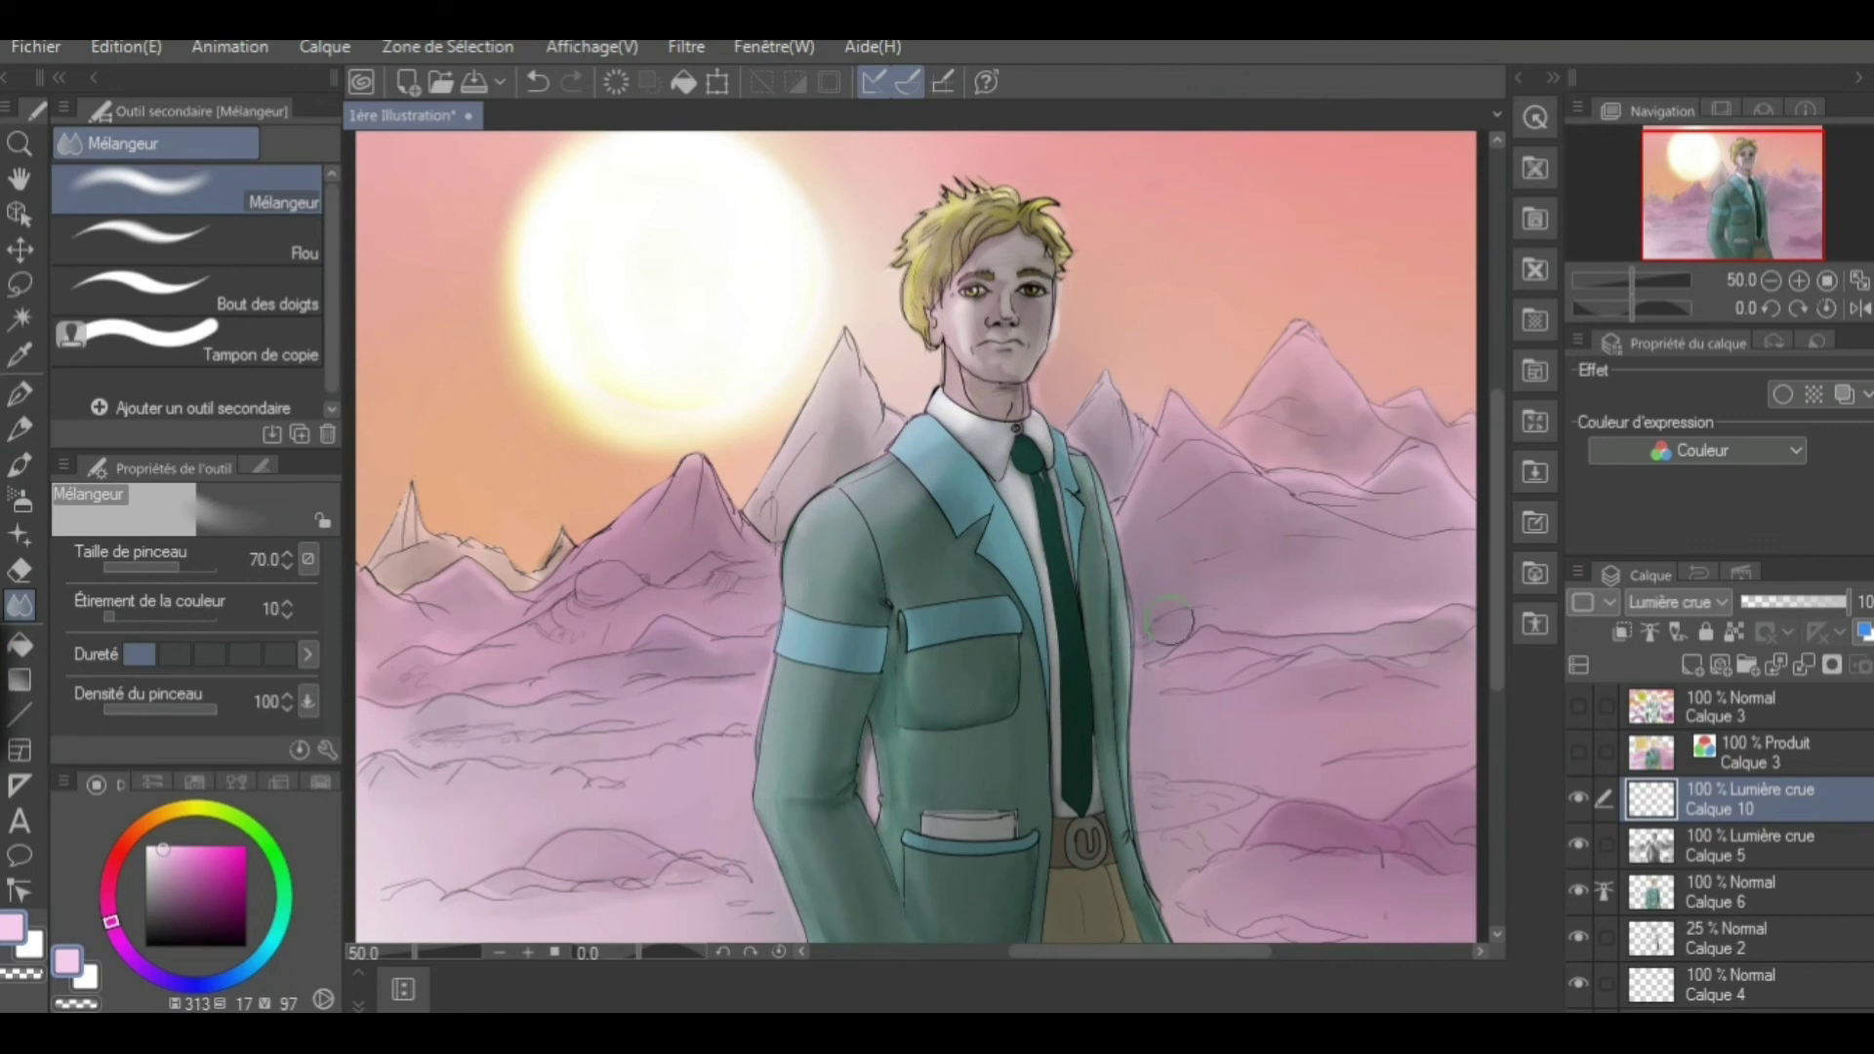
key("b")
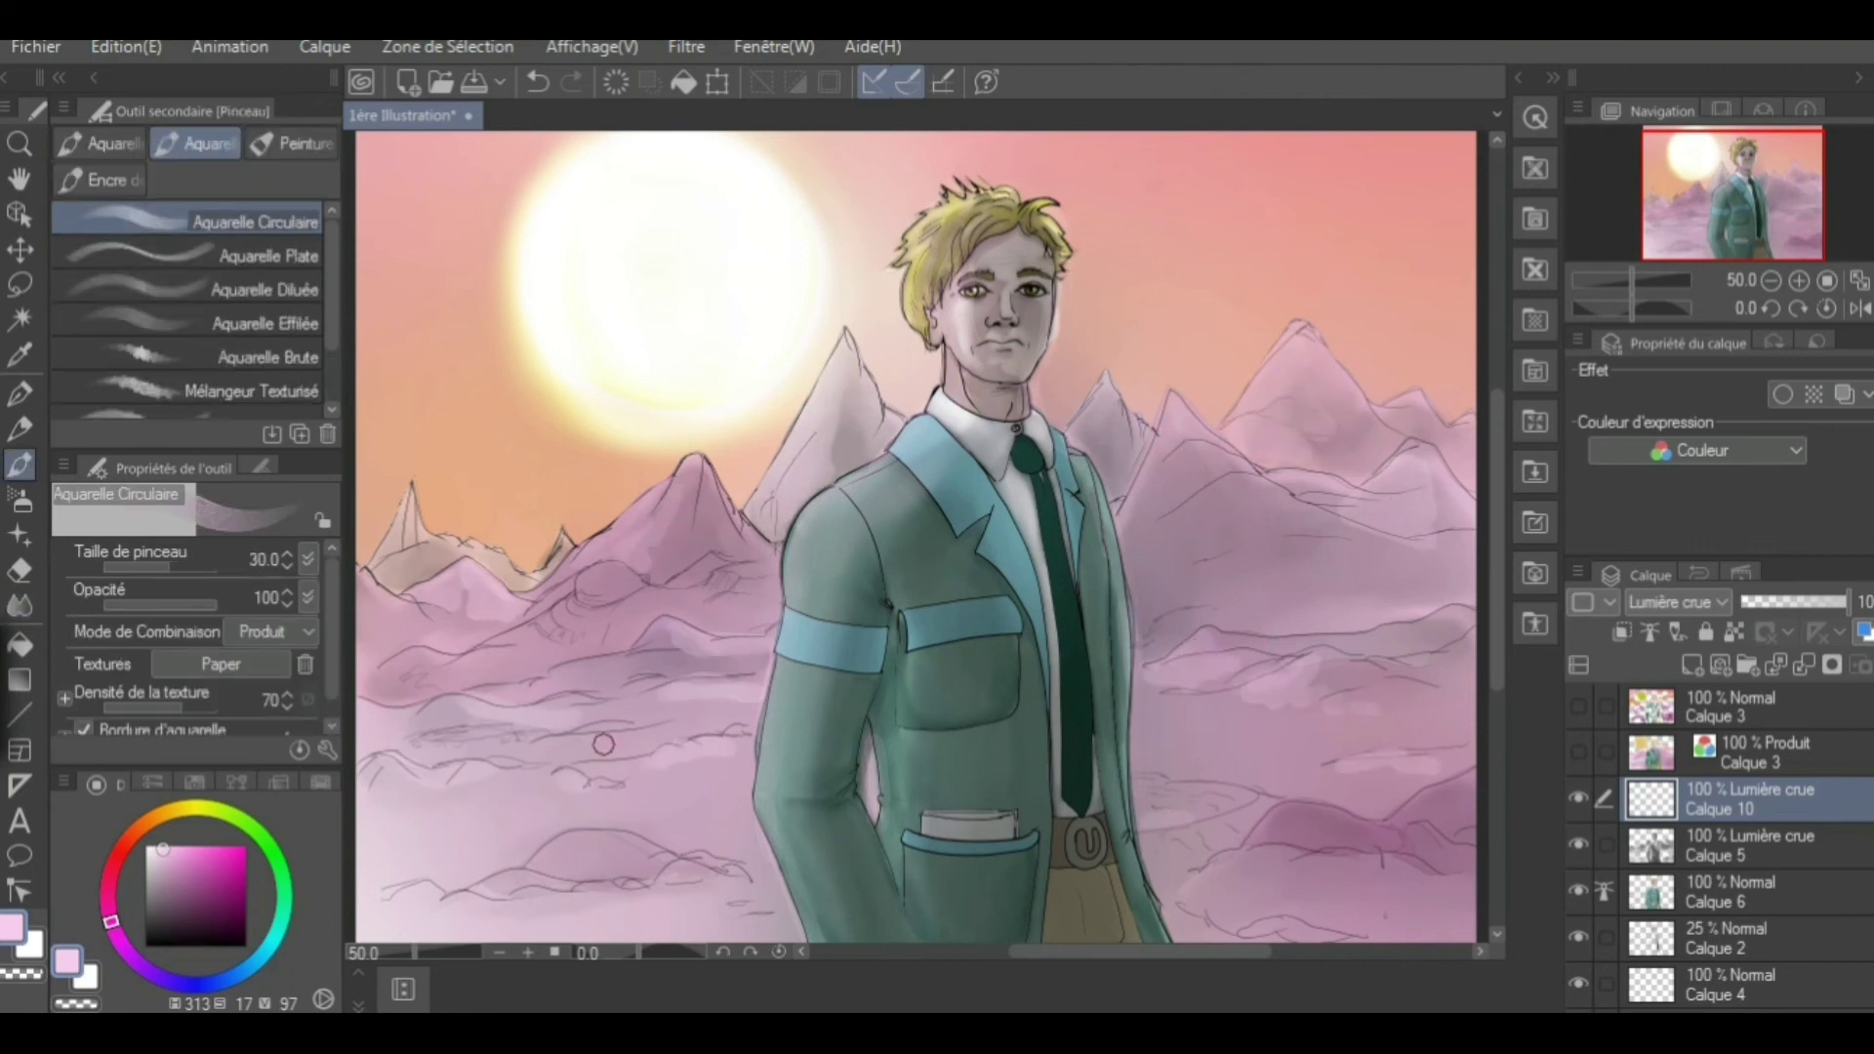
left_click_drag(1084, 425, 1171, 516)
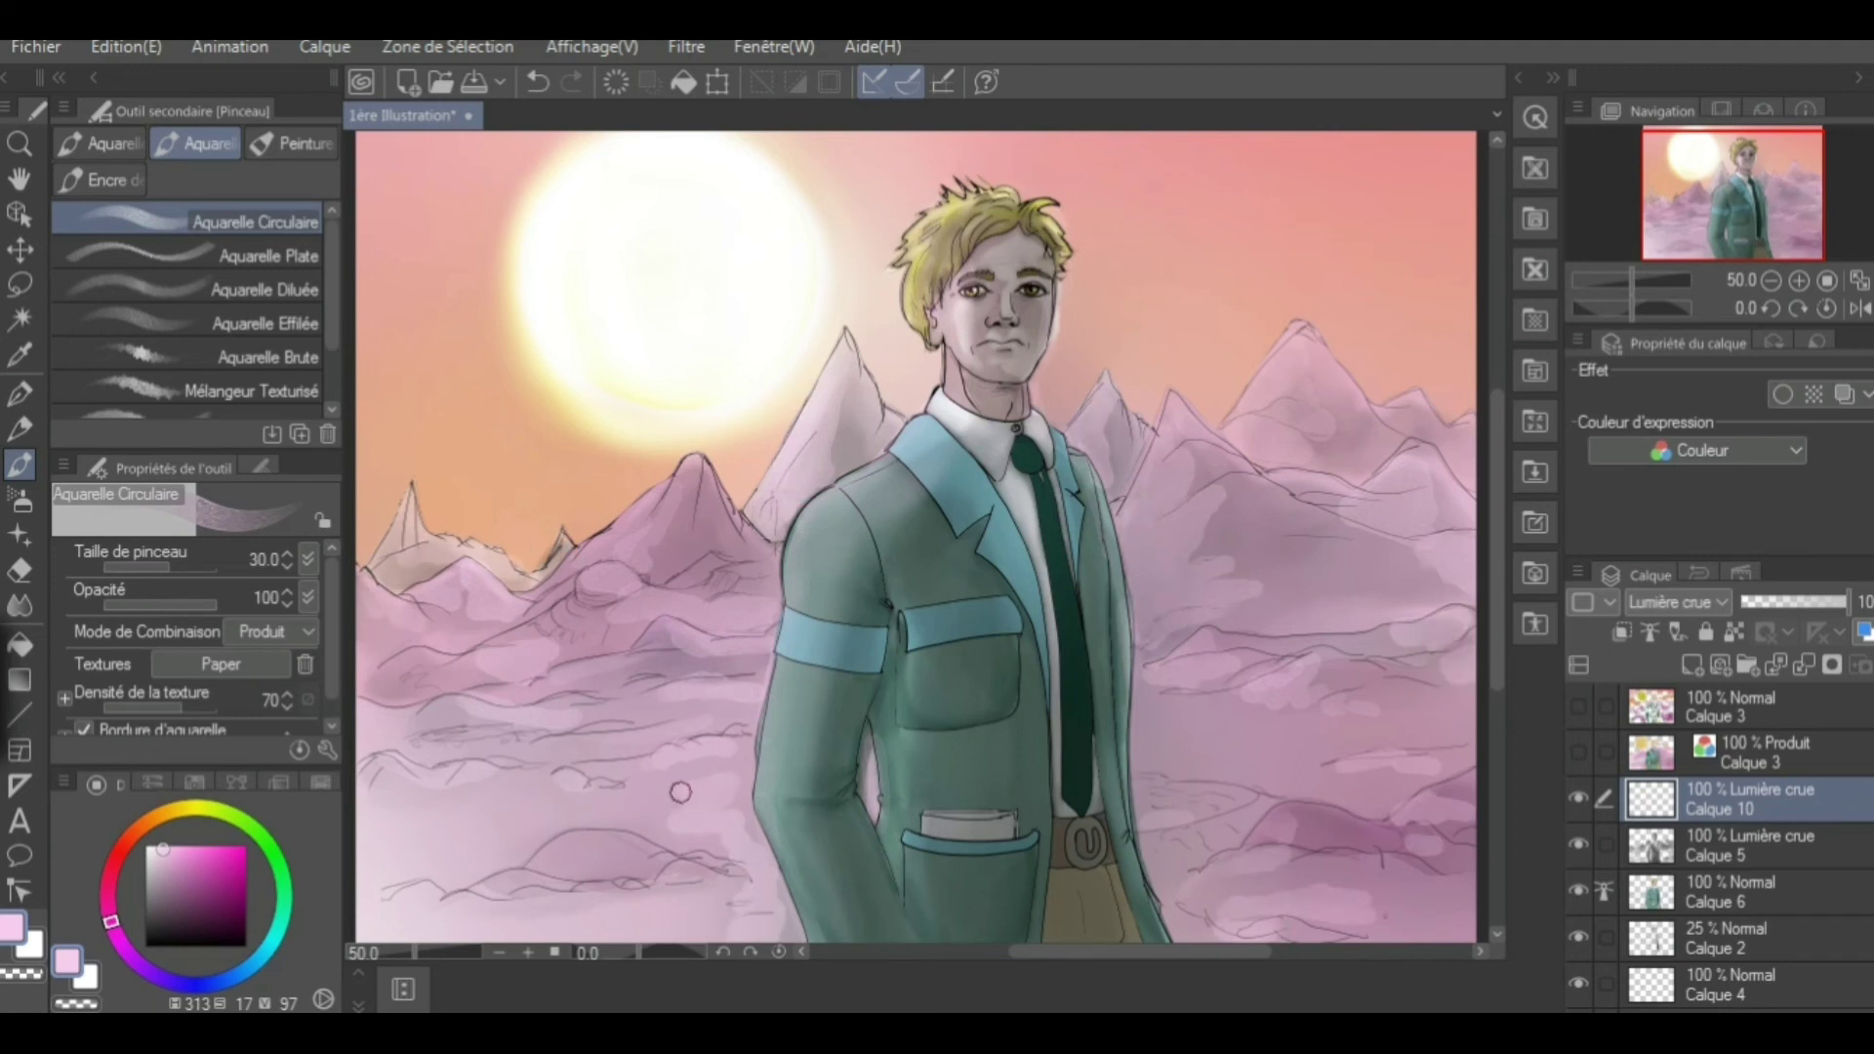
key("j")
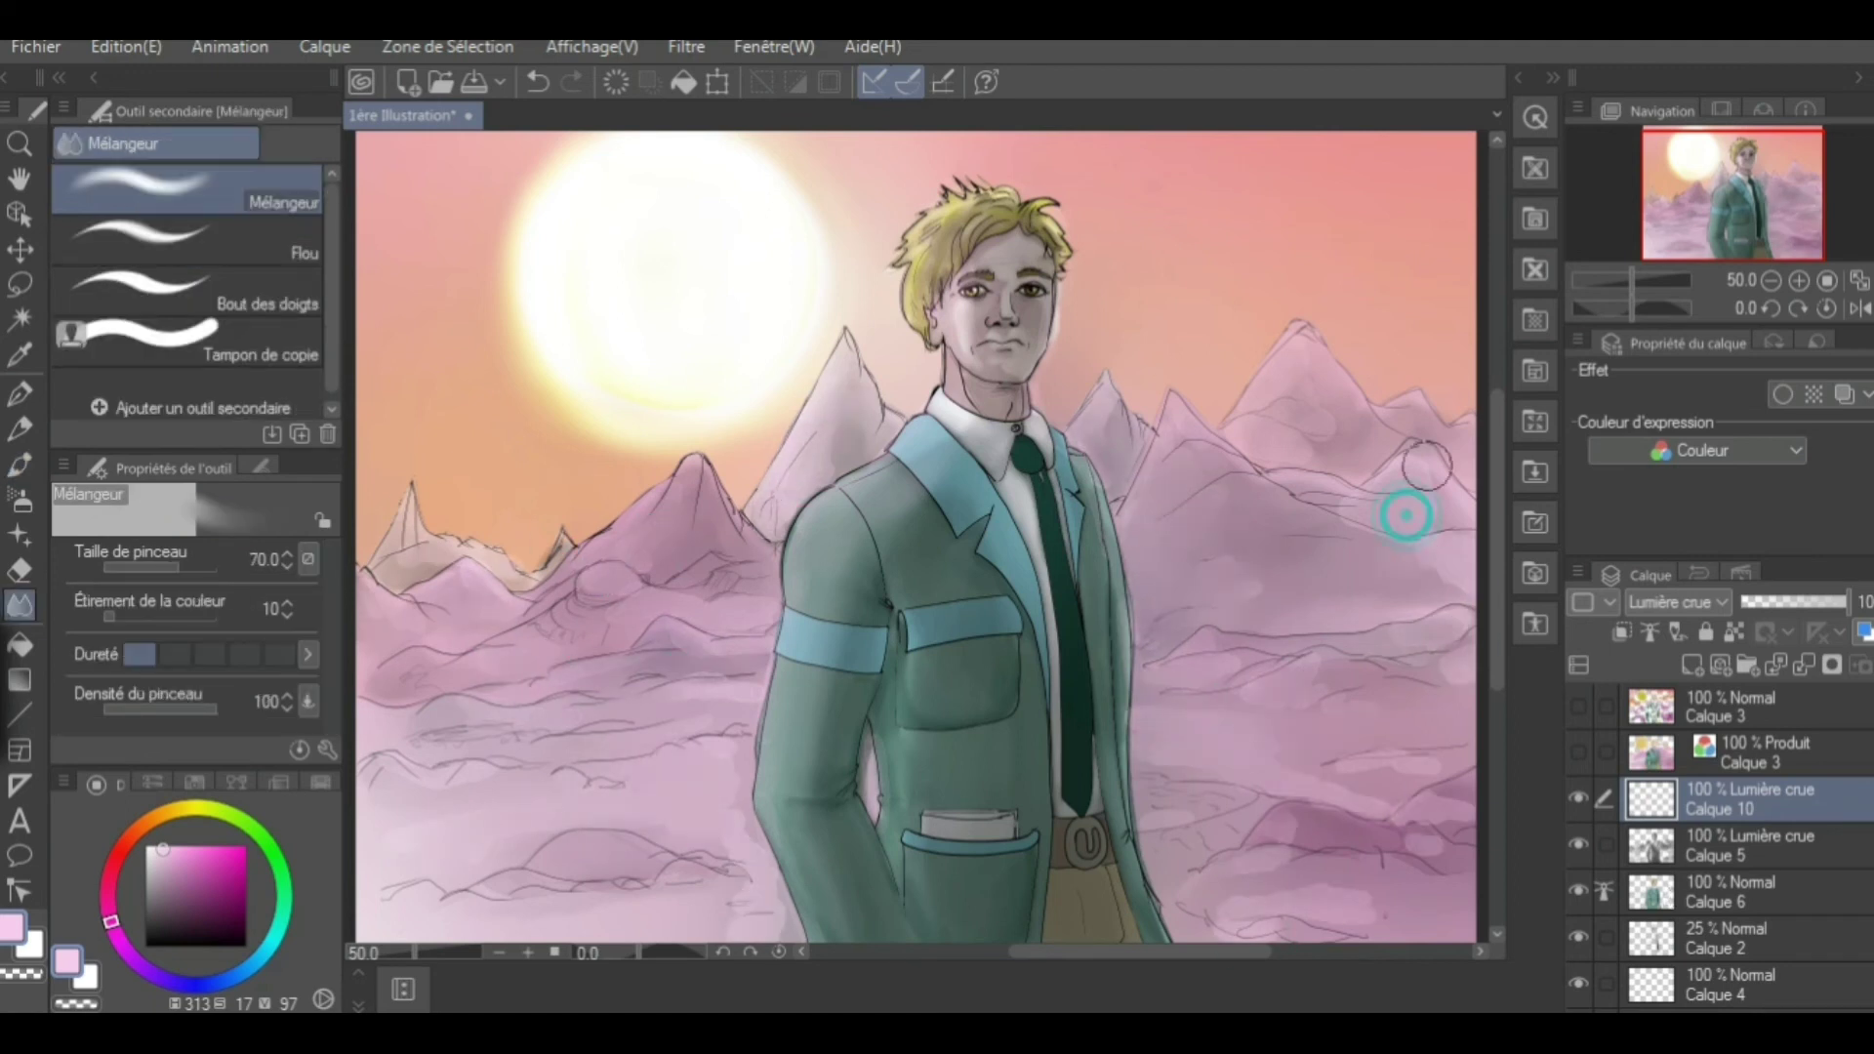
Paint dark purple shadows on Calque 5 over the mountain beside the sun and the foreground rocks with Aquarelle Circulaire at size 30
key("alt+bracketleft")
left_click(20, 464)
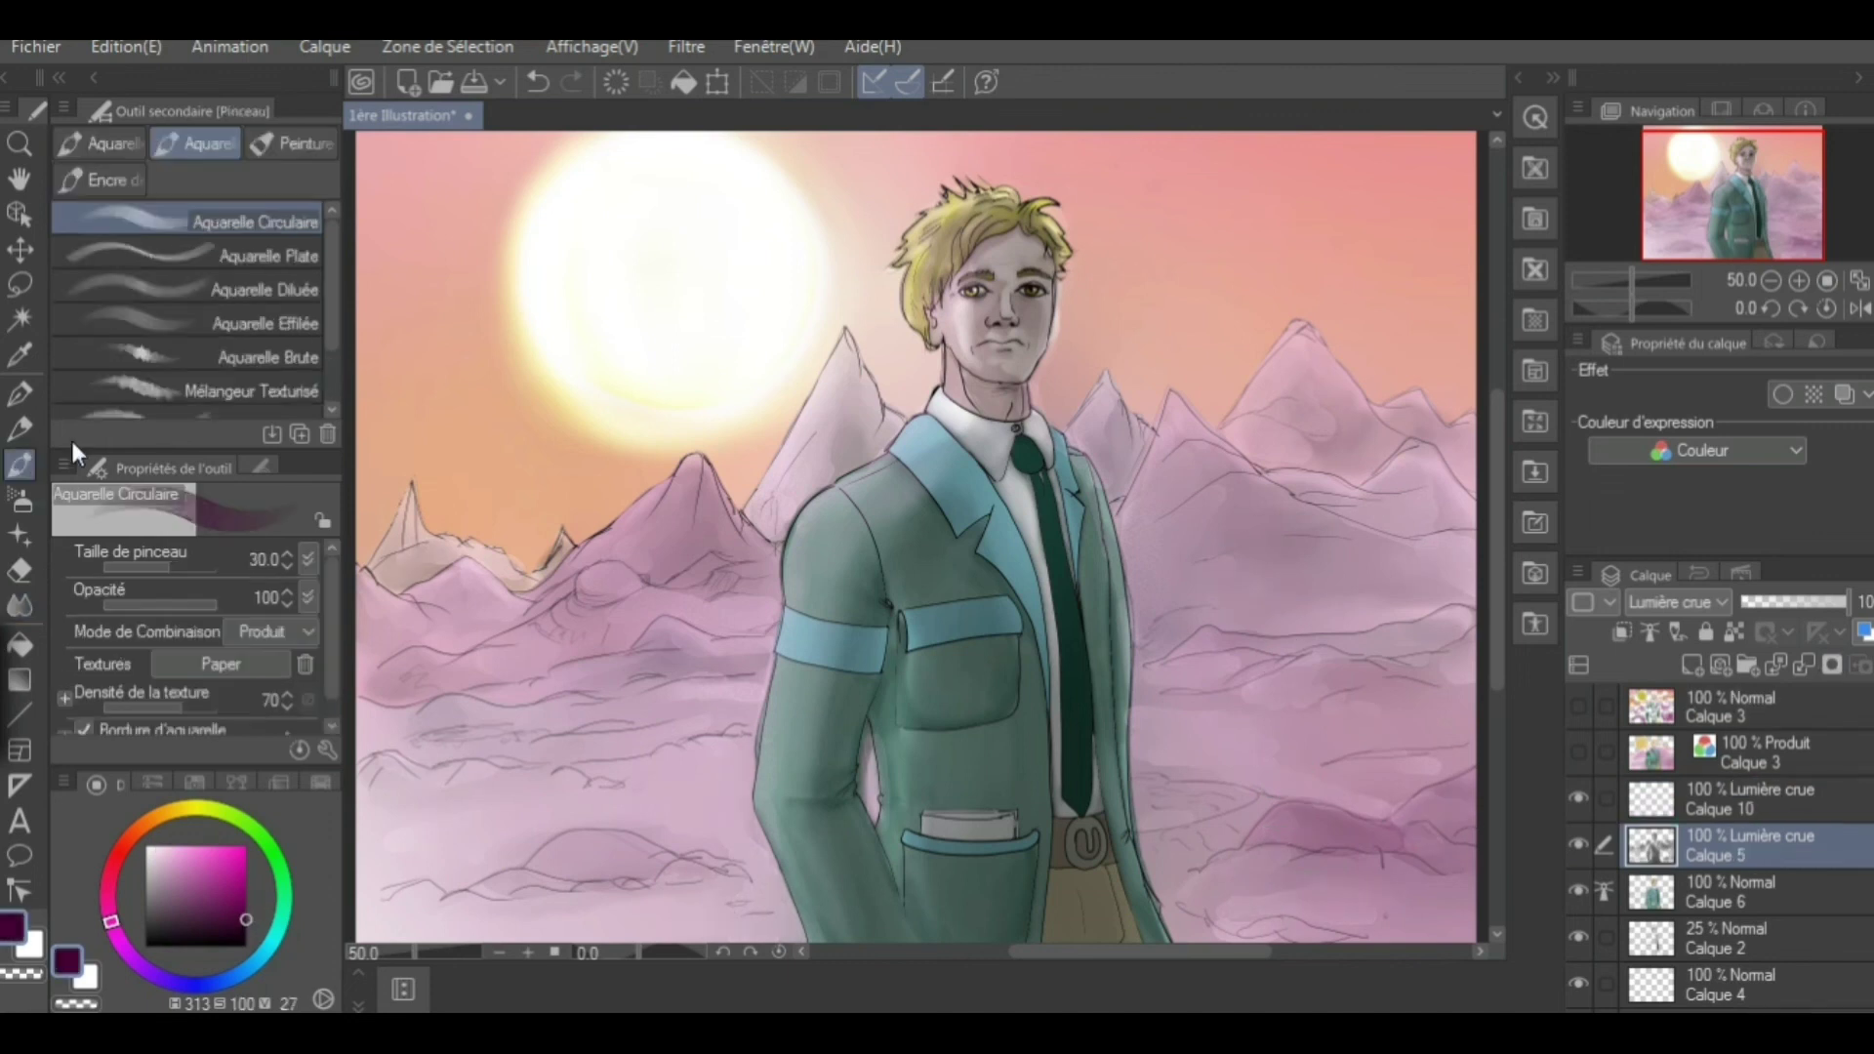
left_click_drag(371, 693, 434, 664)
left_click_drag(503, 654, 615, 595)
left_click_drag(1132, 785, 1254, 859)
left_click_drag(527, 893, 615, 849)
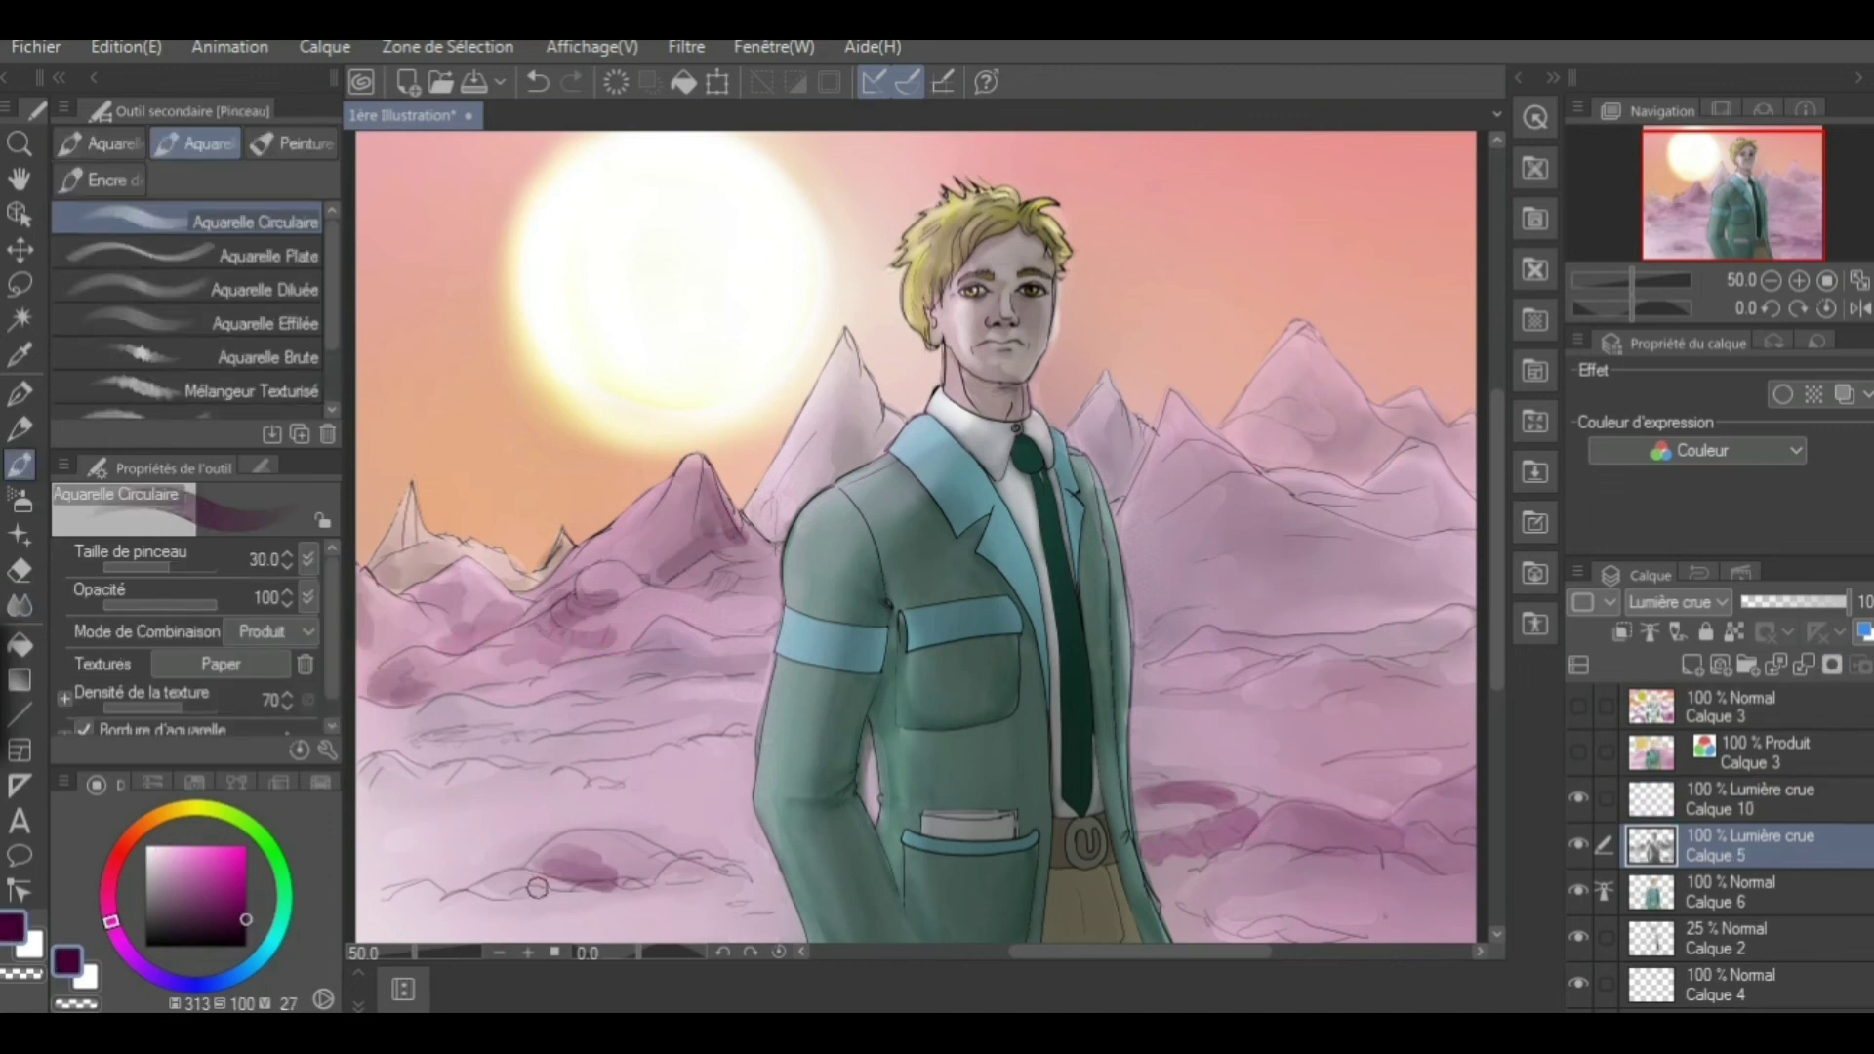
left_click_drag(361, 927, 707, 879)
left_click_drag(1230, 908, 1425, 869)
left_click_drag(1313, 932, 1470, 864)
Extend the purple watercolour shadows to the peaks and ridges on both sides of the figure and deepen those on the foreground rocks
left_click_drag(1220, 547, 1406, 511)
left_click_drag(1293, 336, 1401, 469)
left_click_drag(1415, 400, 1466, 516)
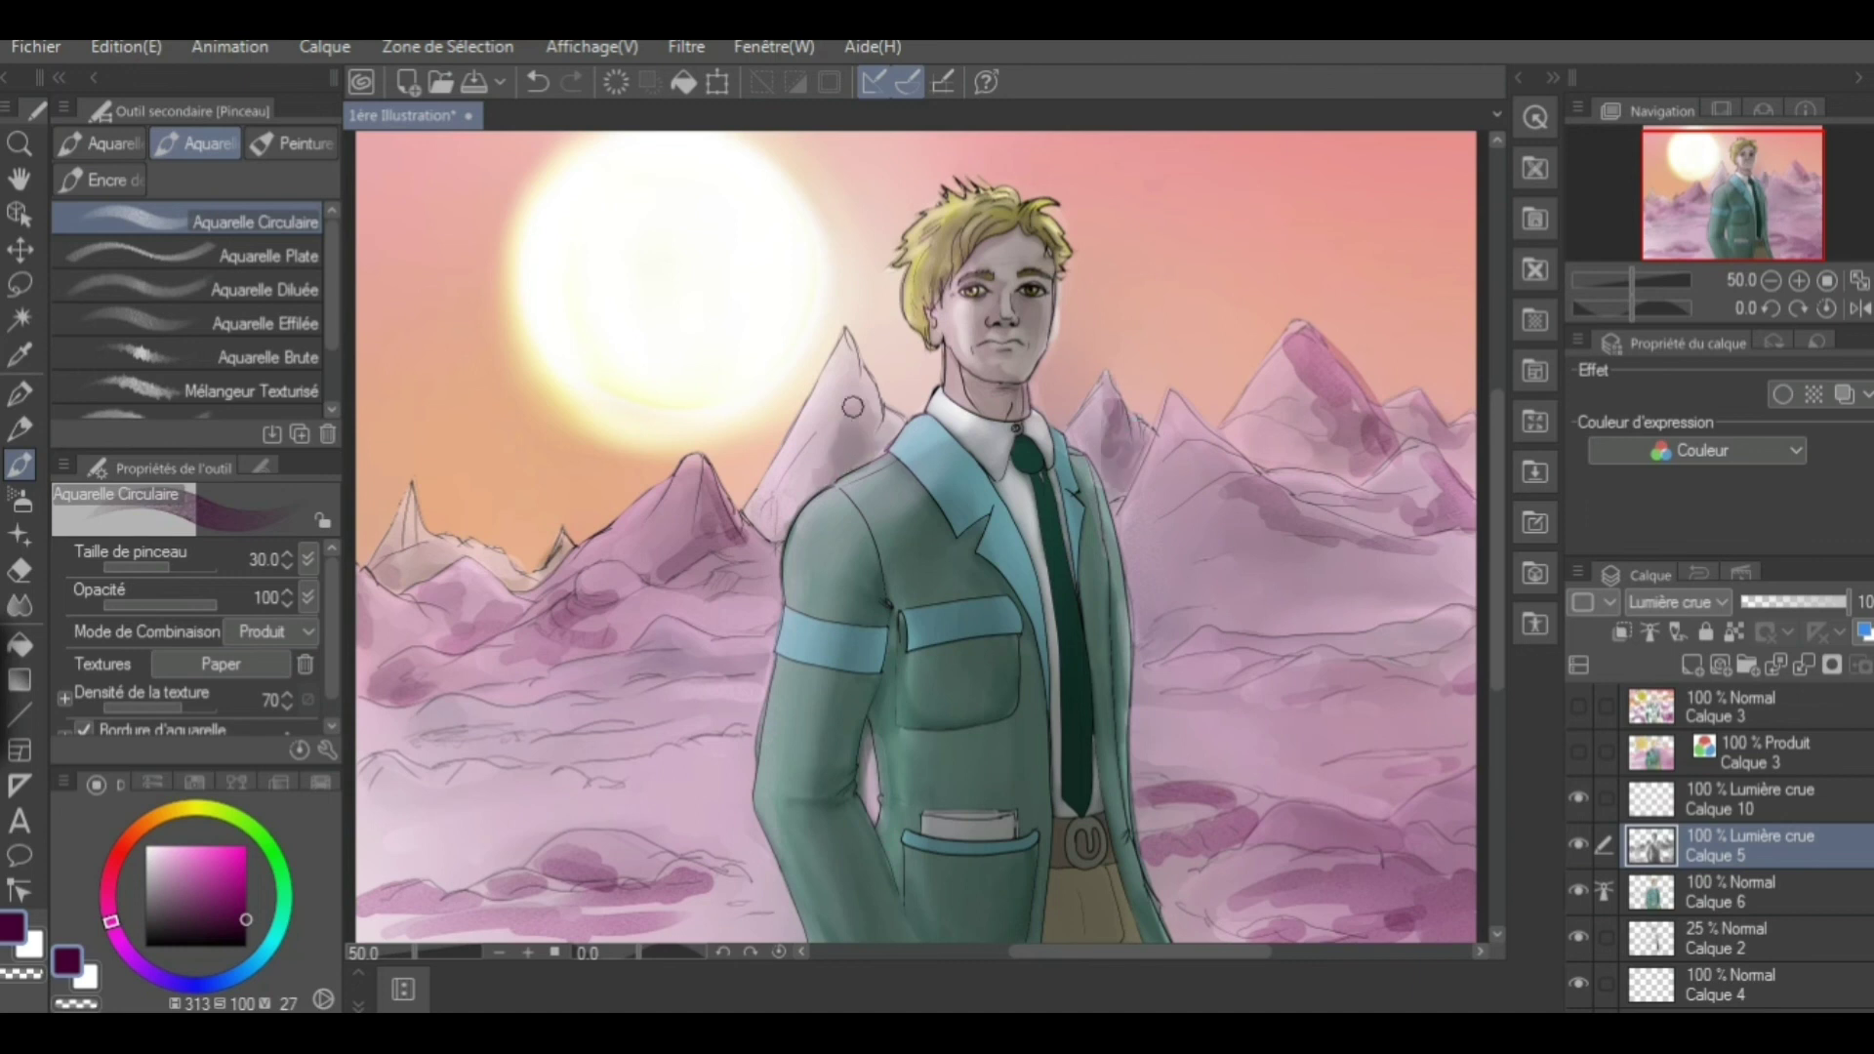
left_click_drag(1460, 615, 1303, 586)
left_click_drag(1279, 649, 1396, 634)
left_click_drag(742, 595, 781, 554)
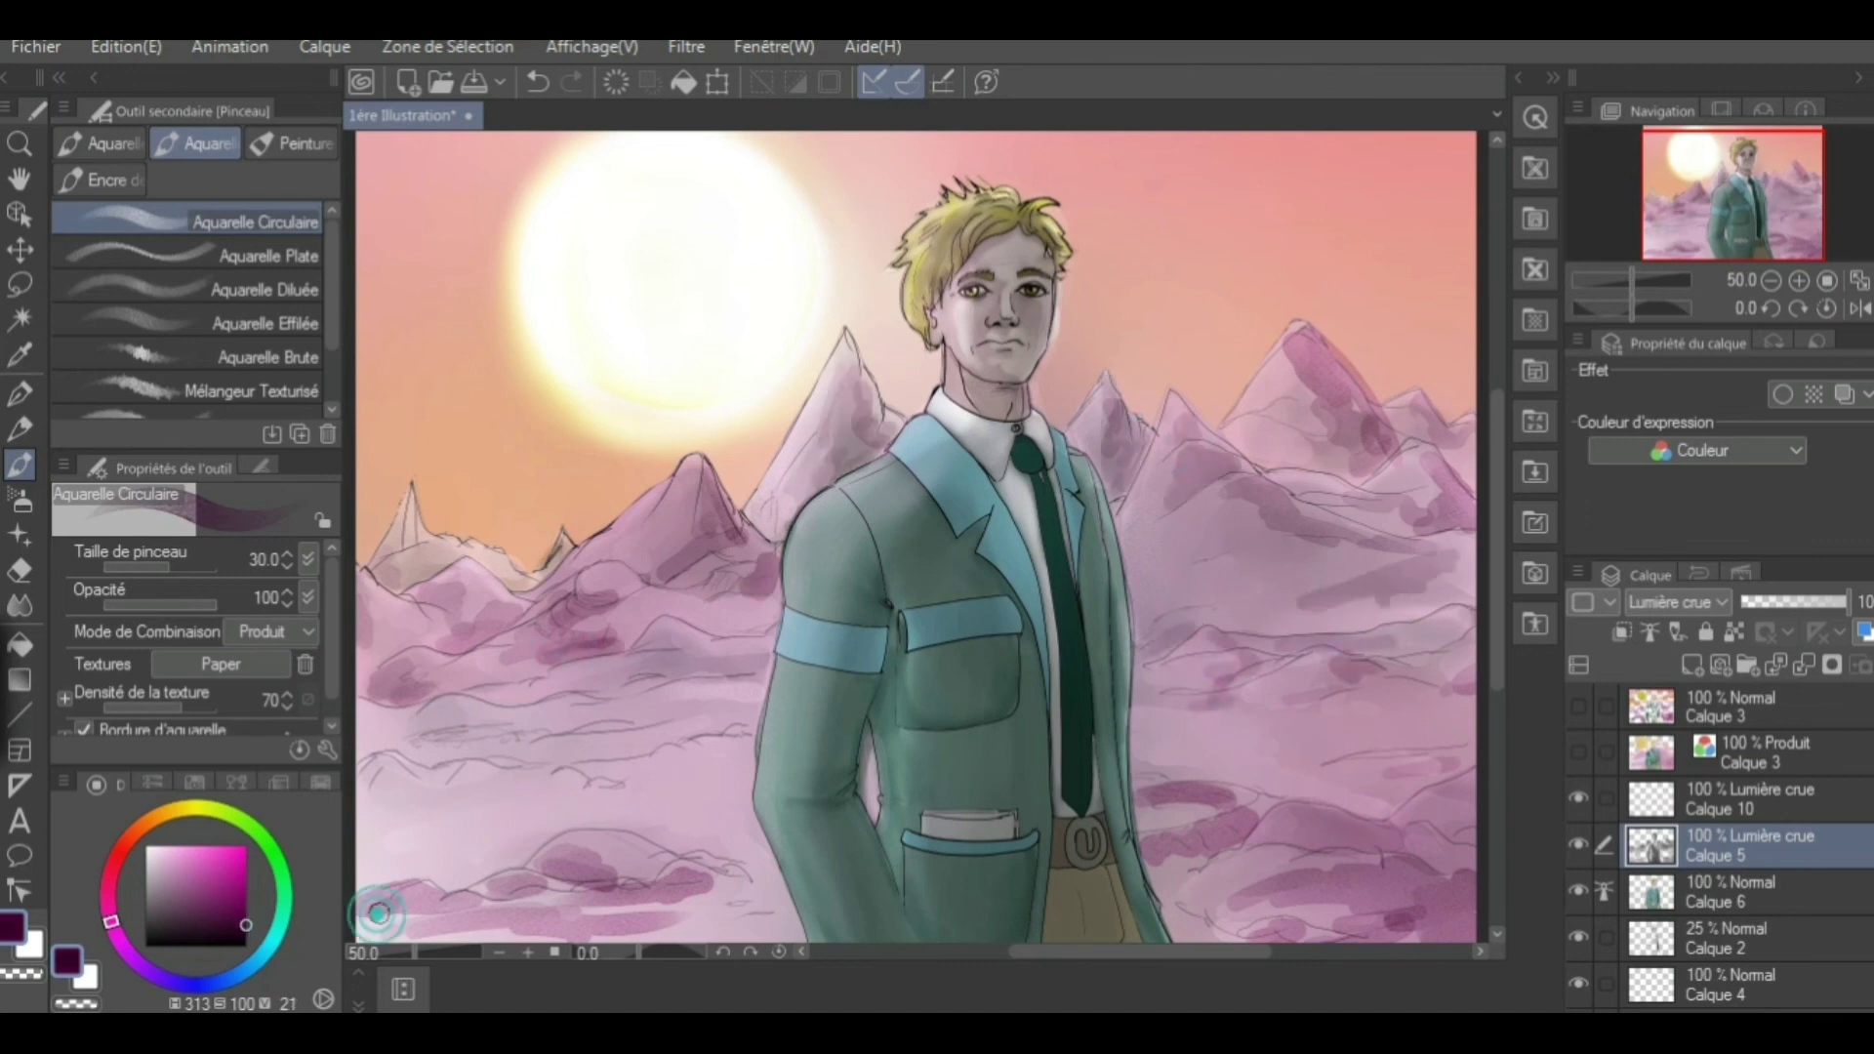
key("ctrl+s")
left_click_drag(1406, 879, 1159, 842)
Blend the purple shadows on the mountains and rocks with the Mélangeur at size 70, alternating with Aquarelle Circulaire touch-ups
key("j")
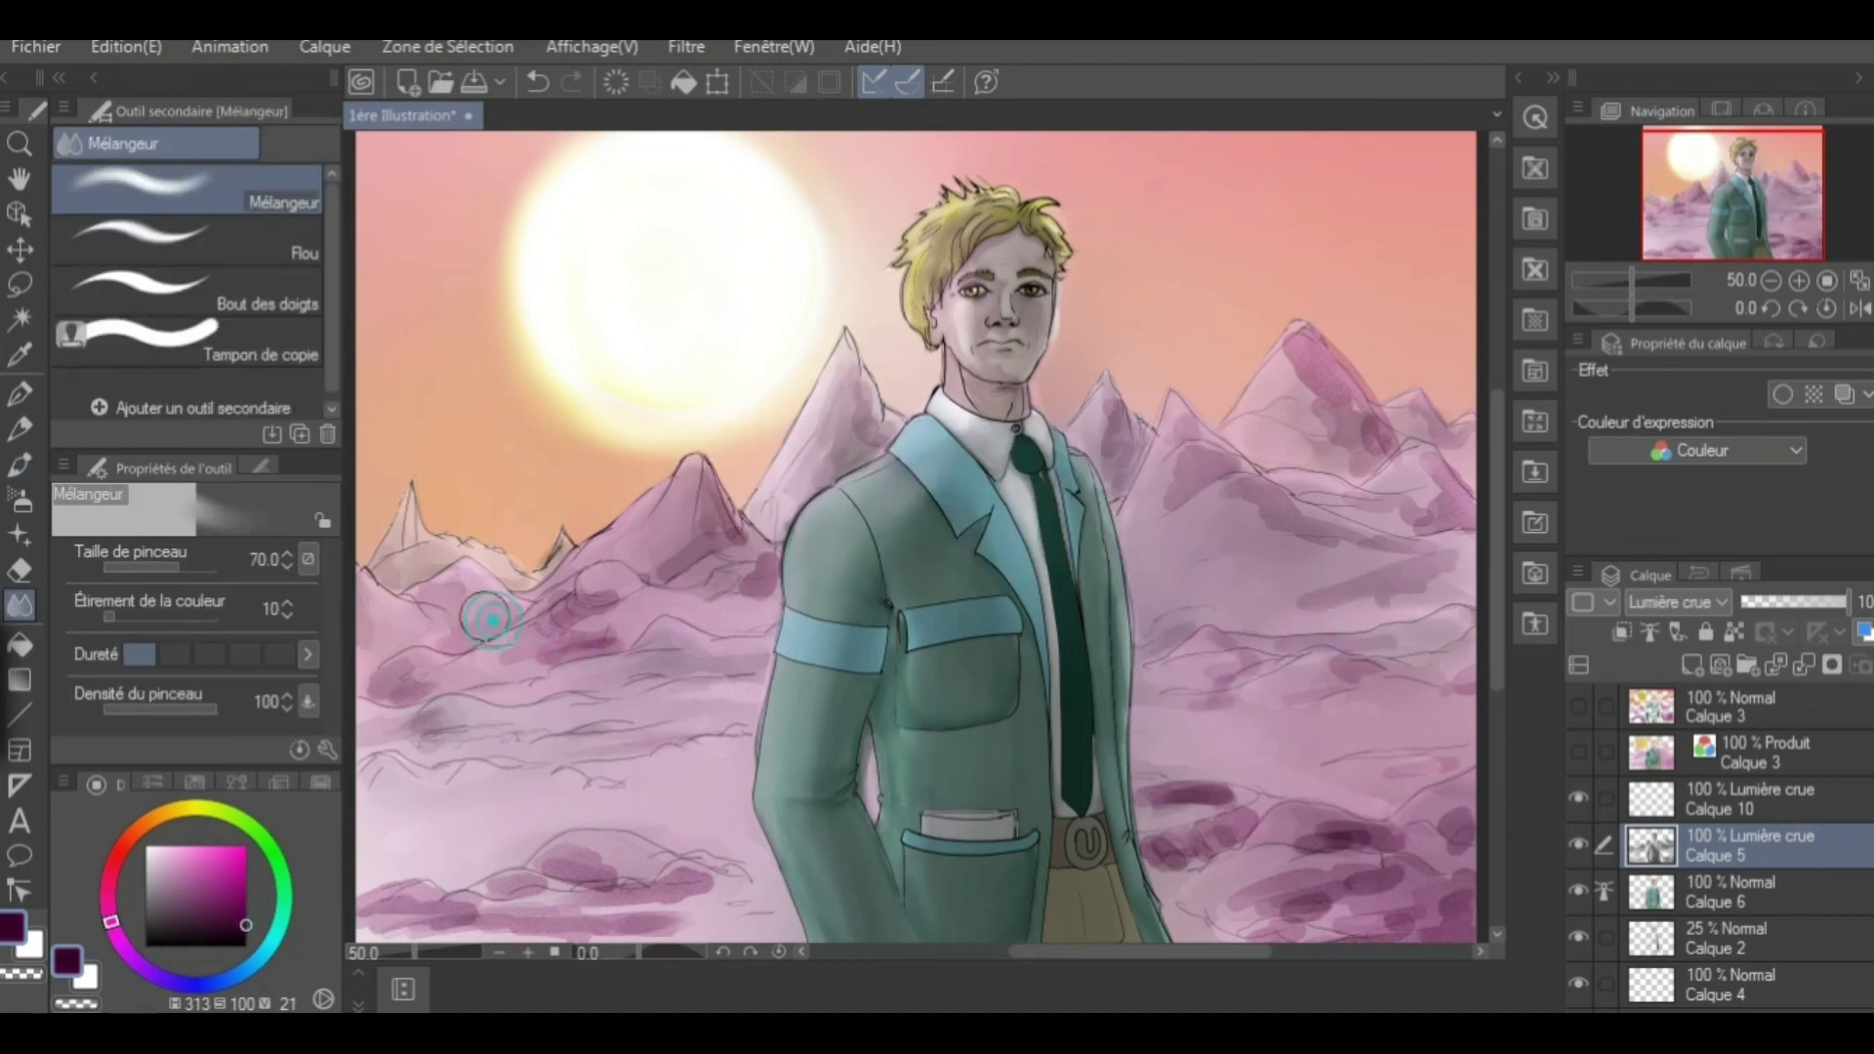
key("b")
key("b")
key("j")
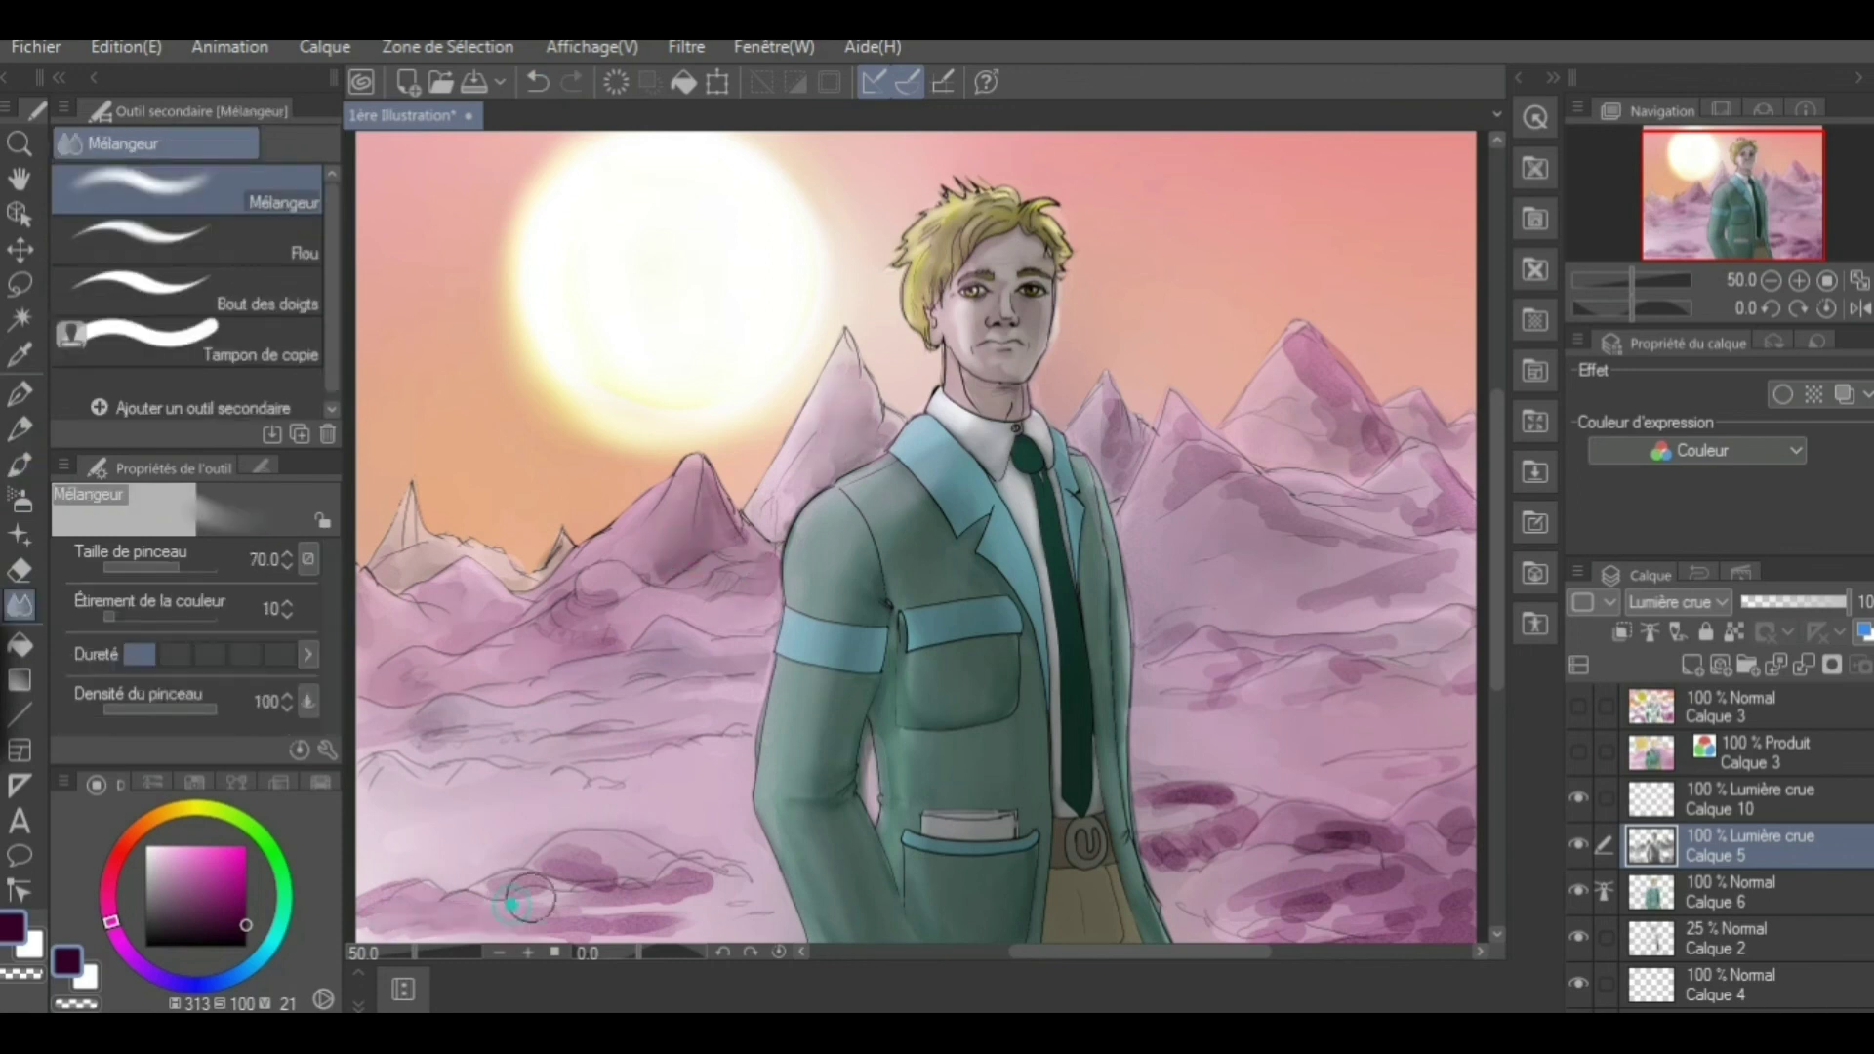
key("b")
key("j")
mouse_move(1313, 554)
left_mouse_down()
mouse_move(1303, 376)
mouse_move(1456, 442)
left_mouse_up()
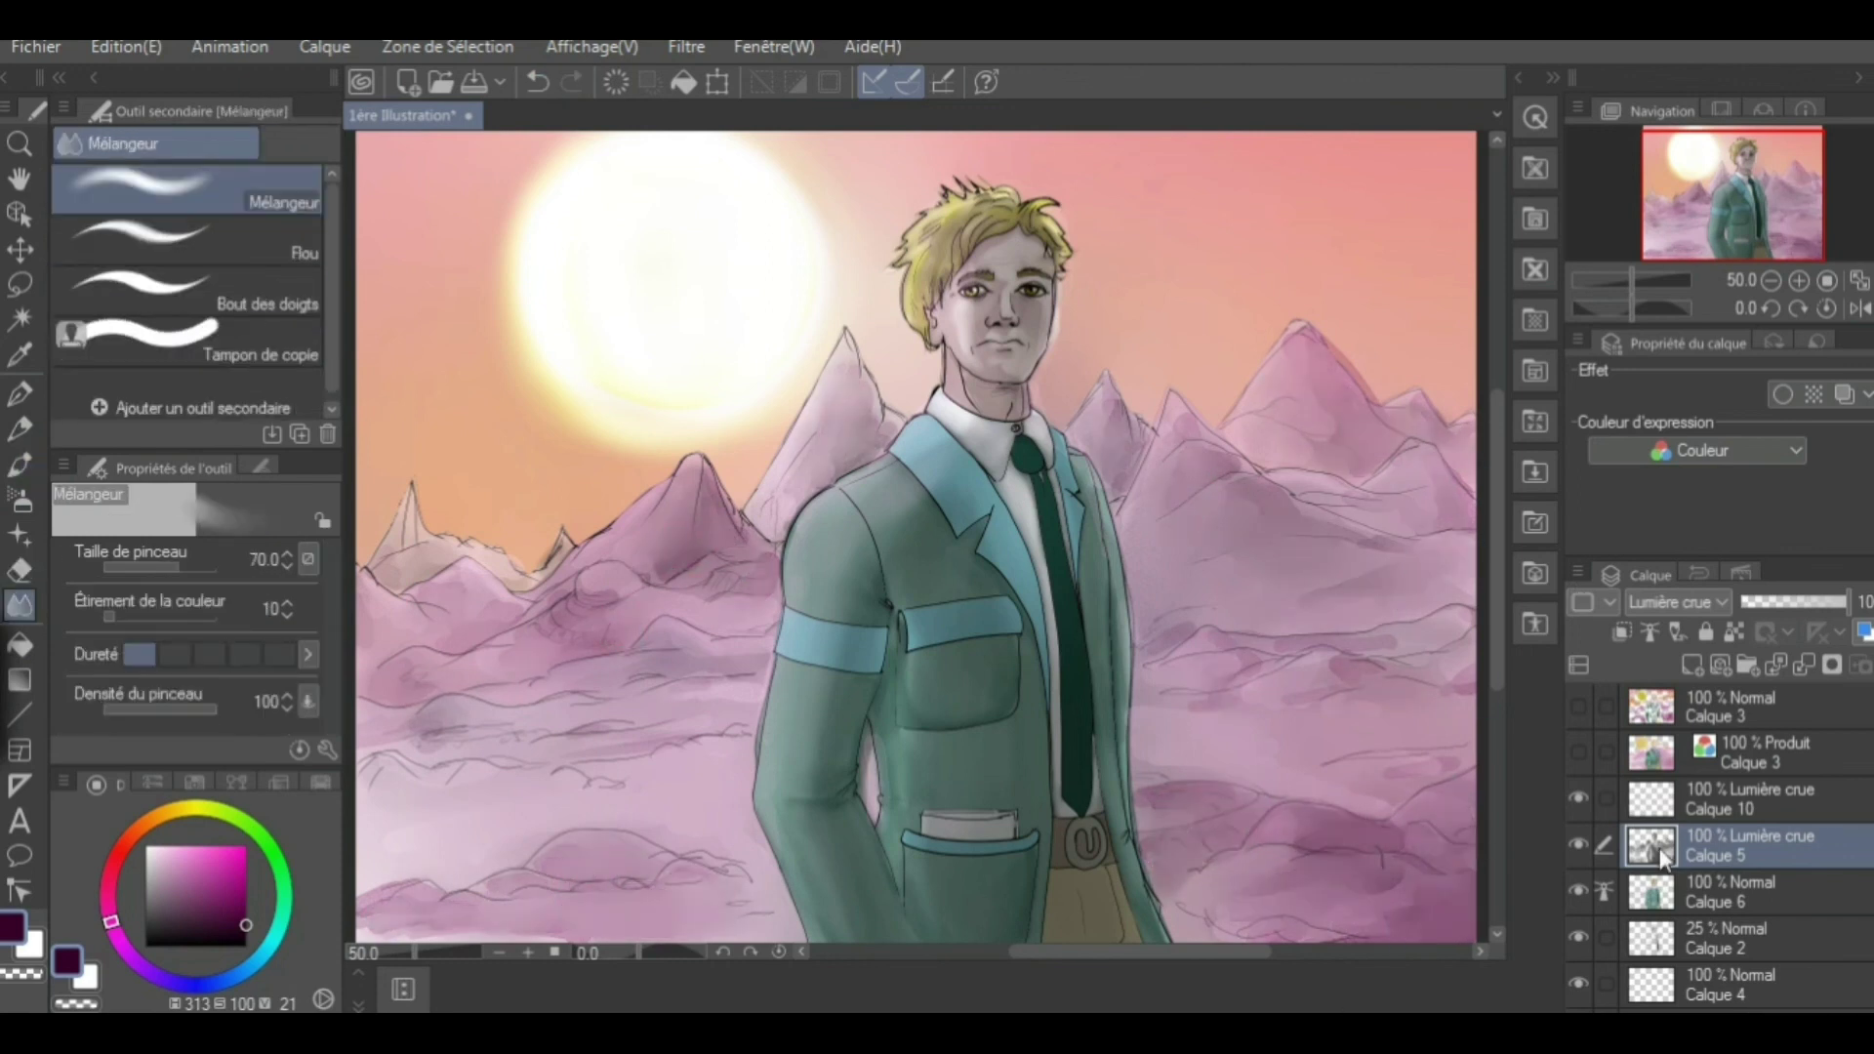
Hide Calque 10, activate Calque 6 and select the background around the figure with the Lasso
left_click(1578, 798)
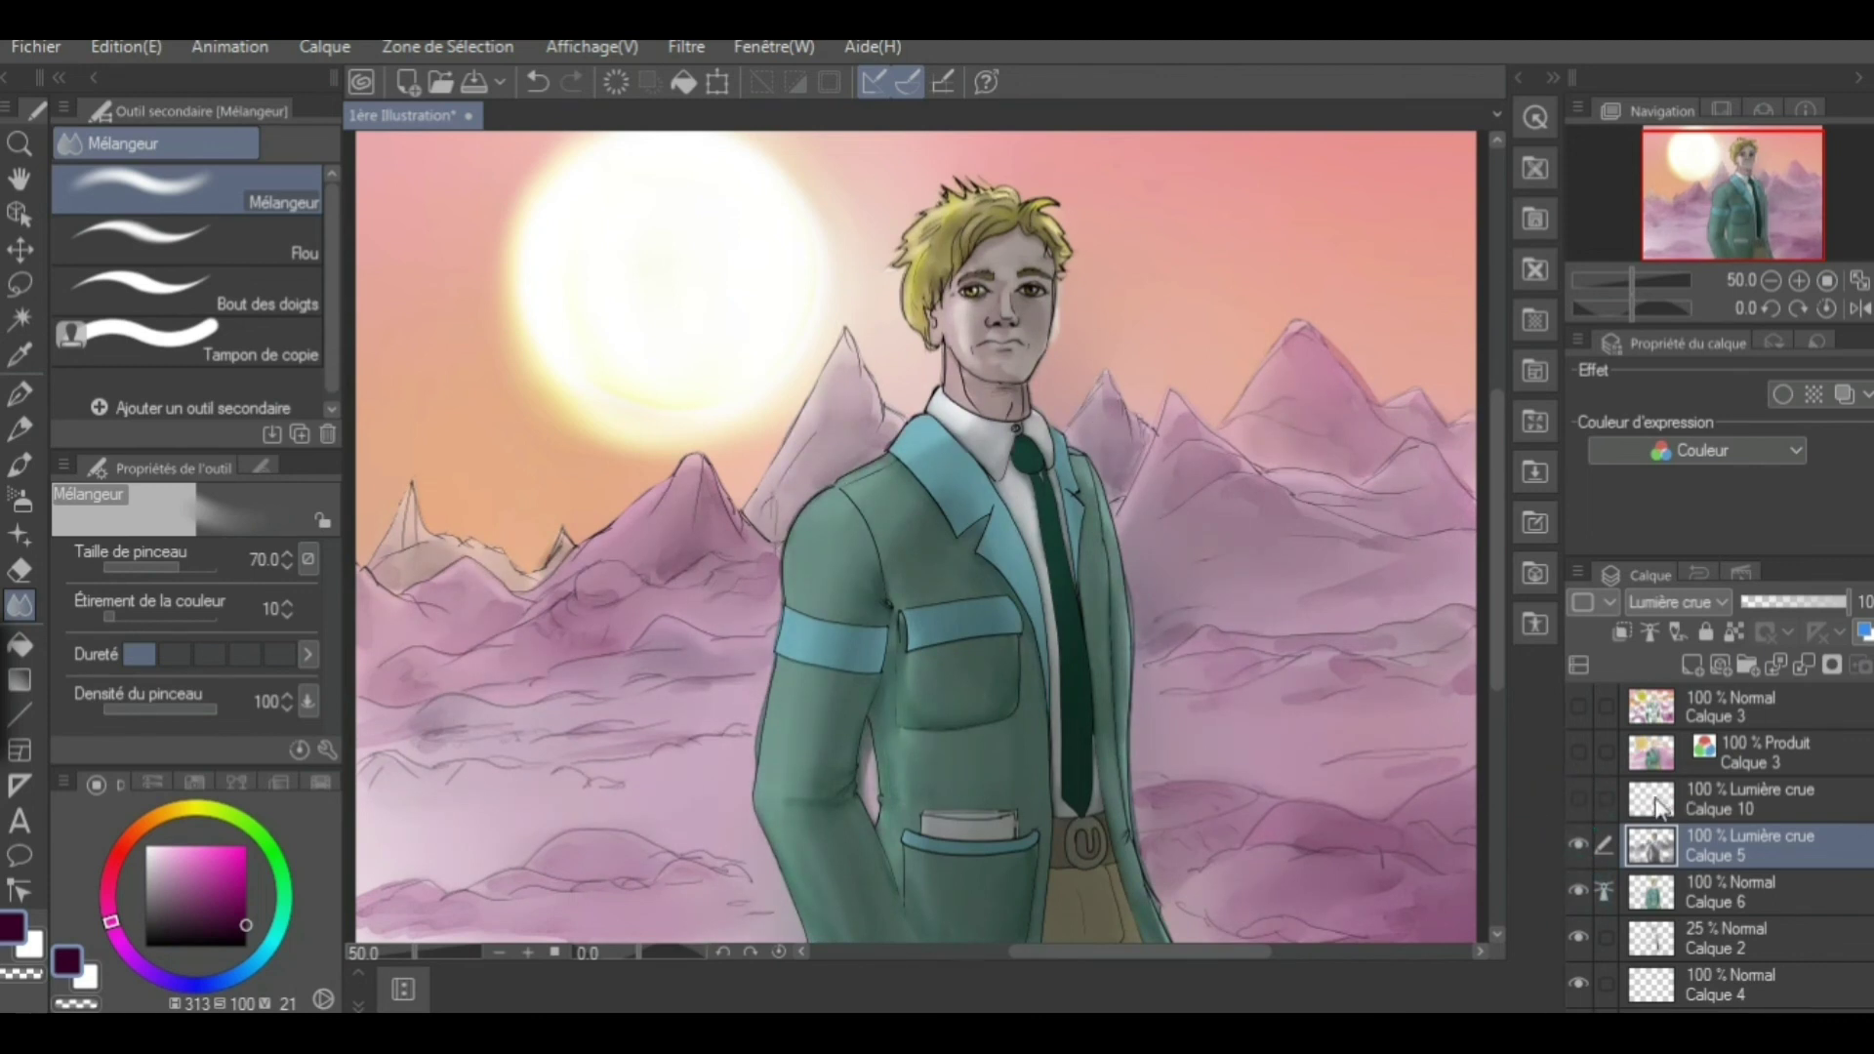
left_click(1683, 802)
left_click(1718, 891)
key("m")
key("ctrl+minus")
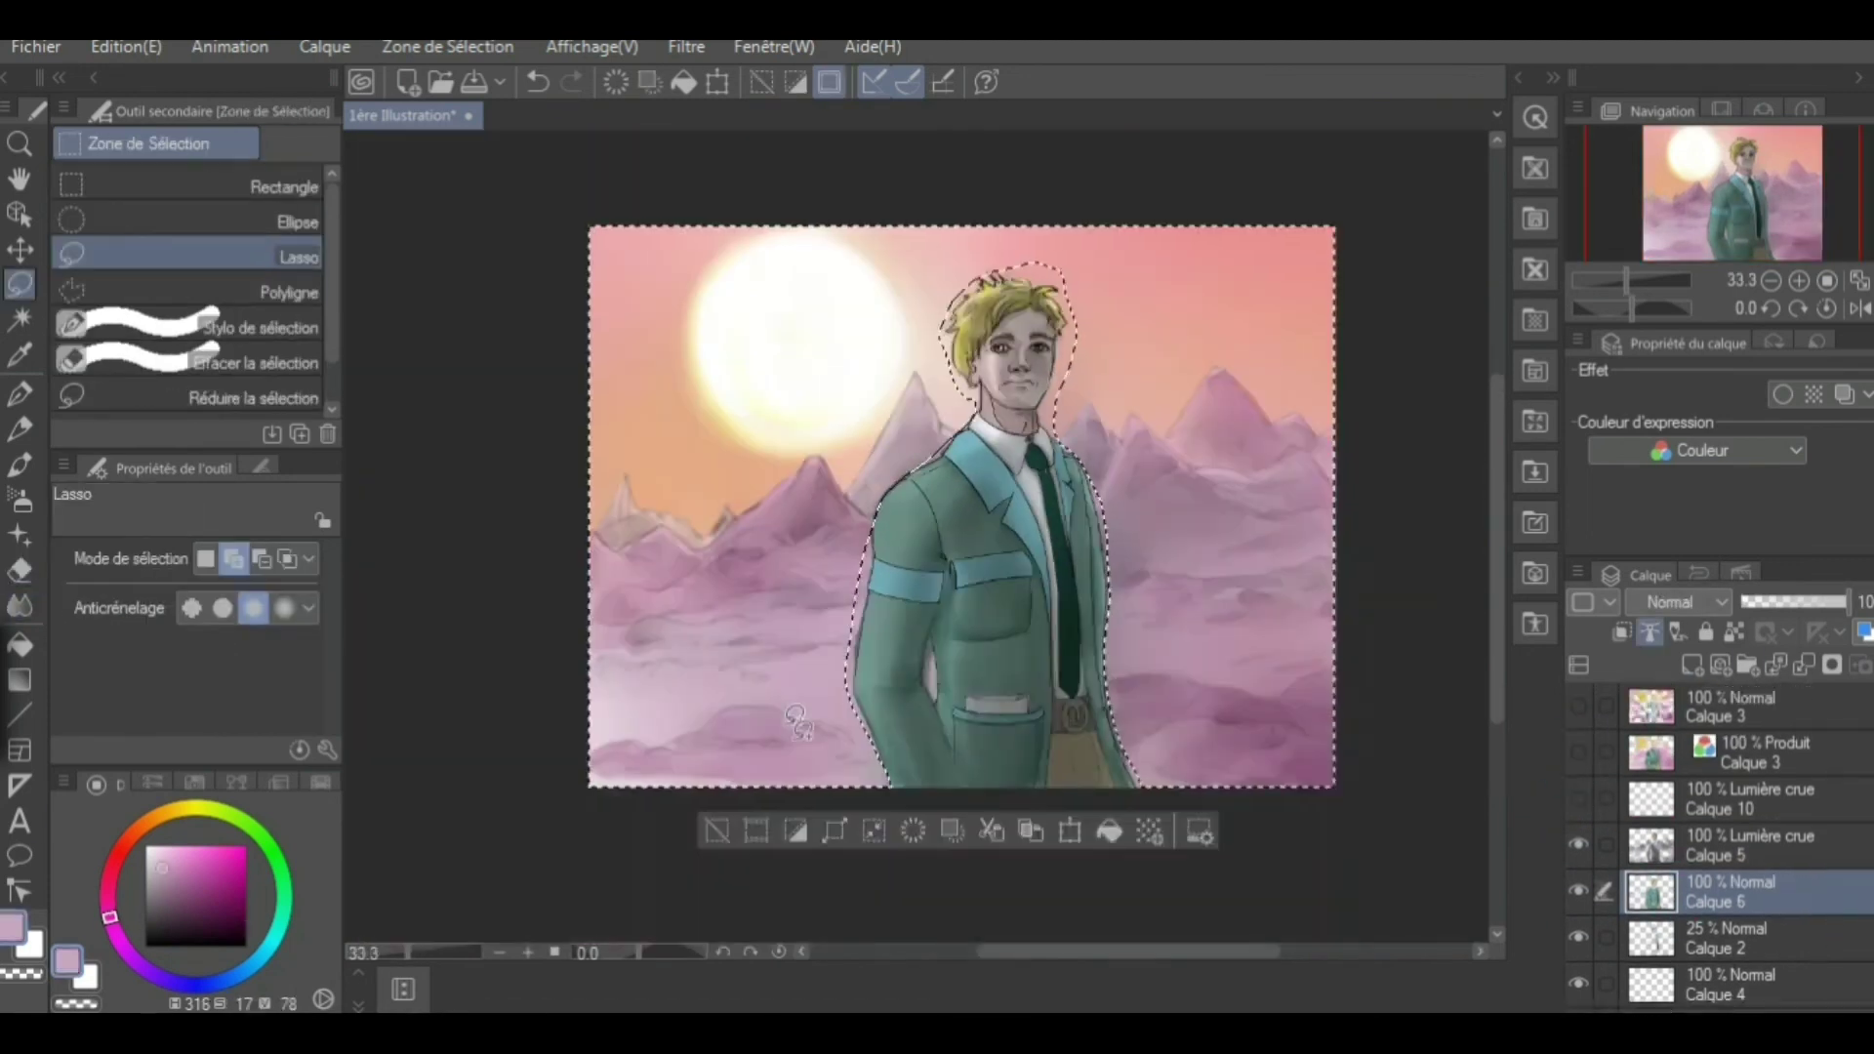
left_click(687, 46)
left_click(20, 429)
left_click(20, 394)
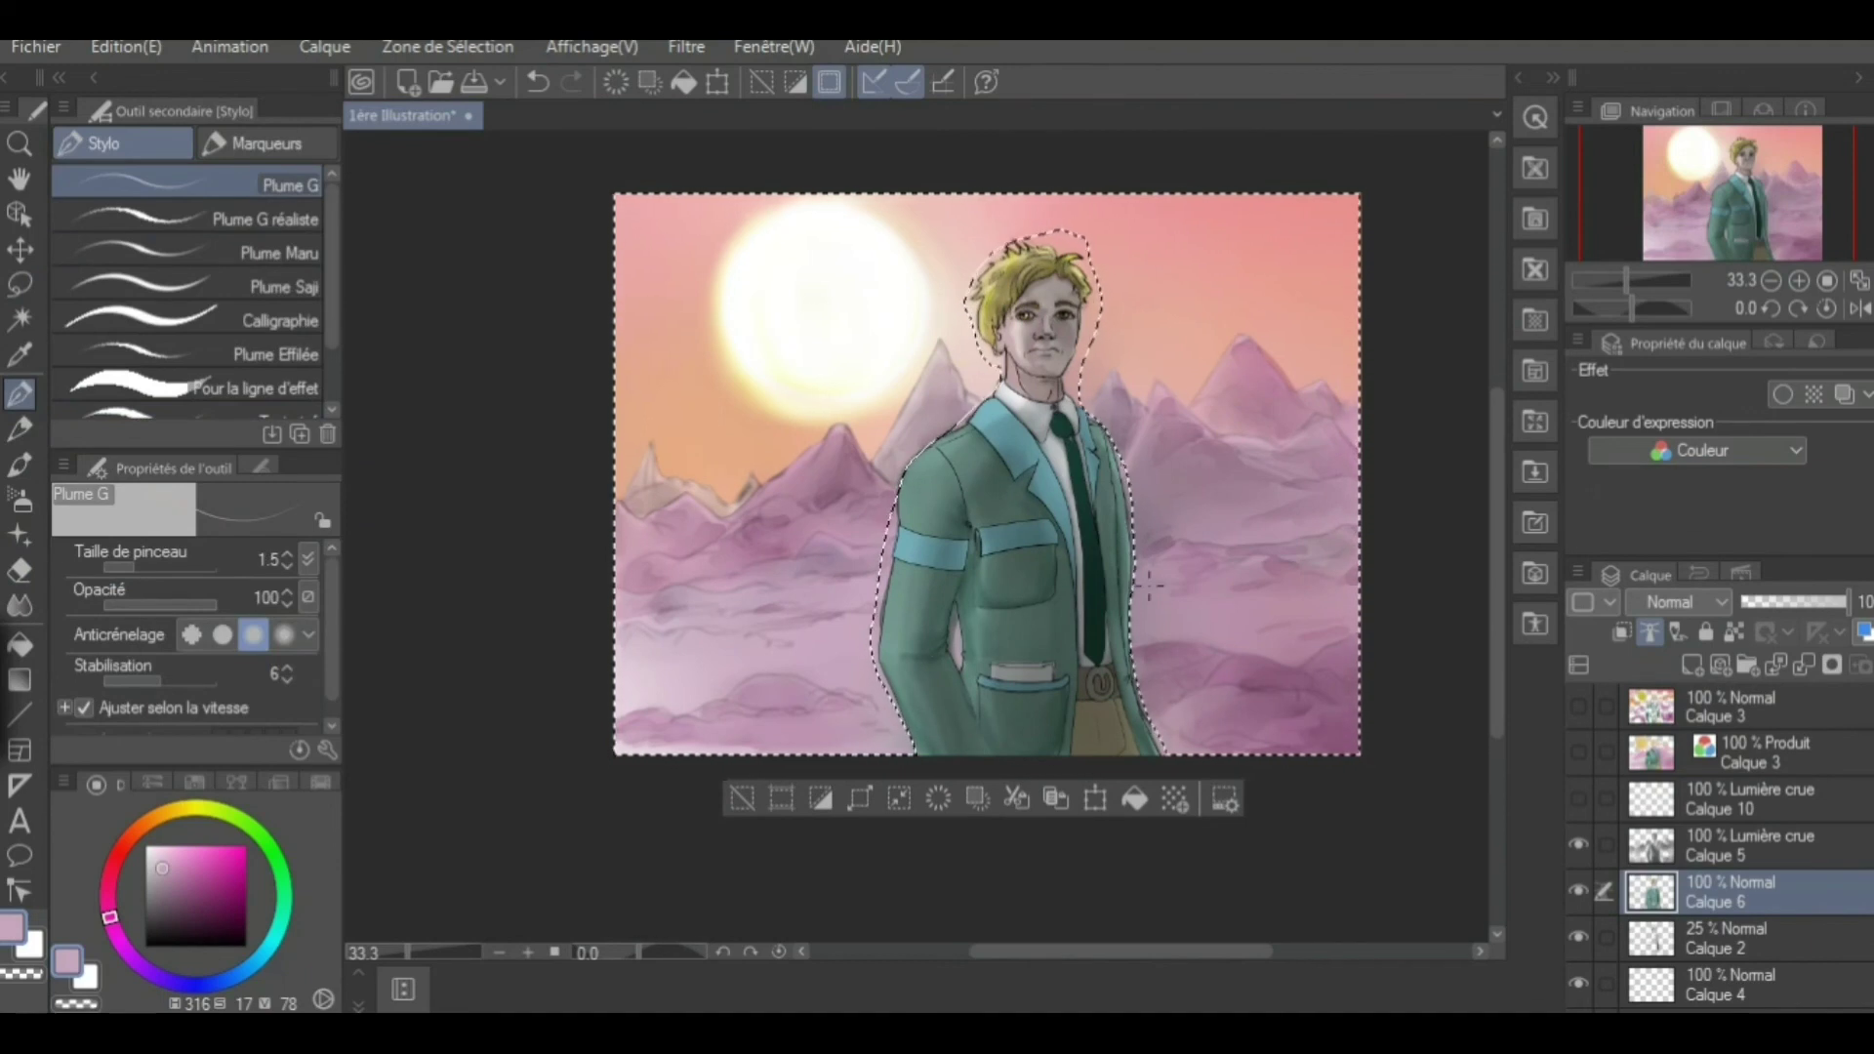
Activate and show Calque 10, choose a saturated magenta for Plume G and clear the selection
left_click(1568, 799)
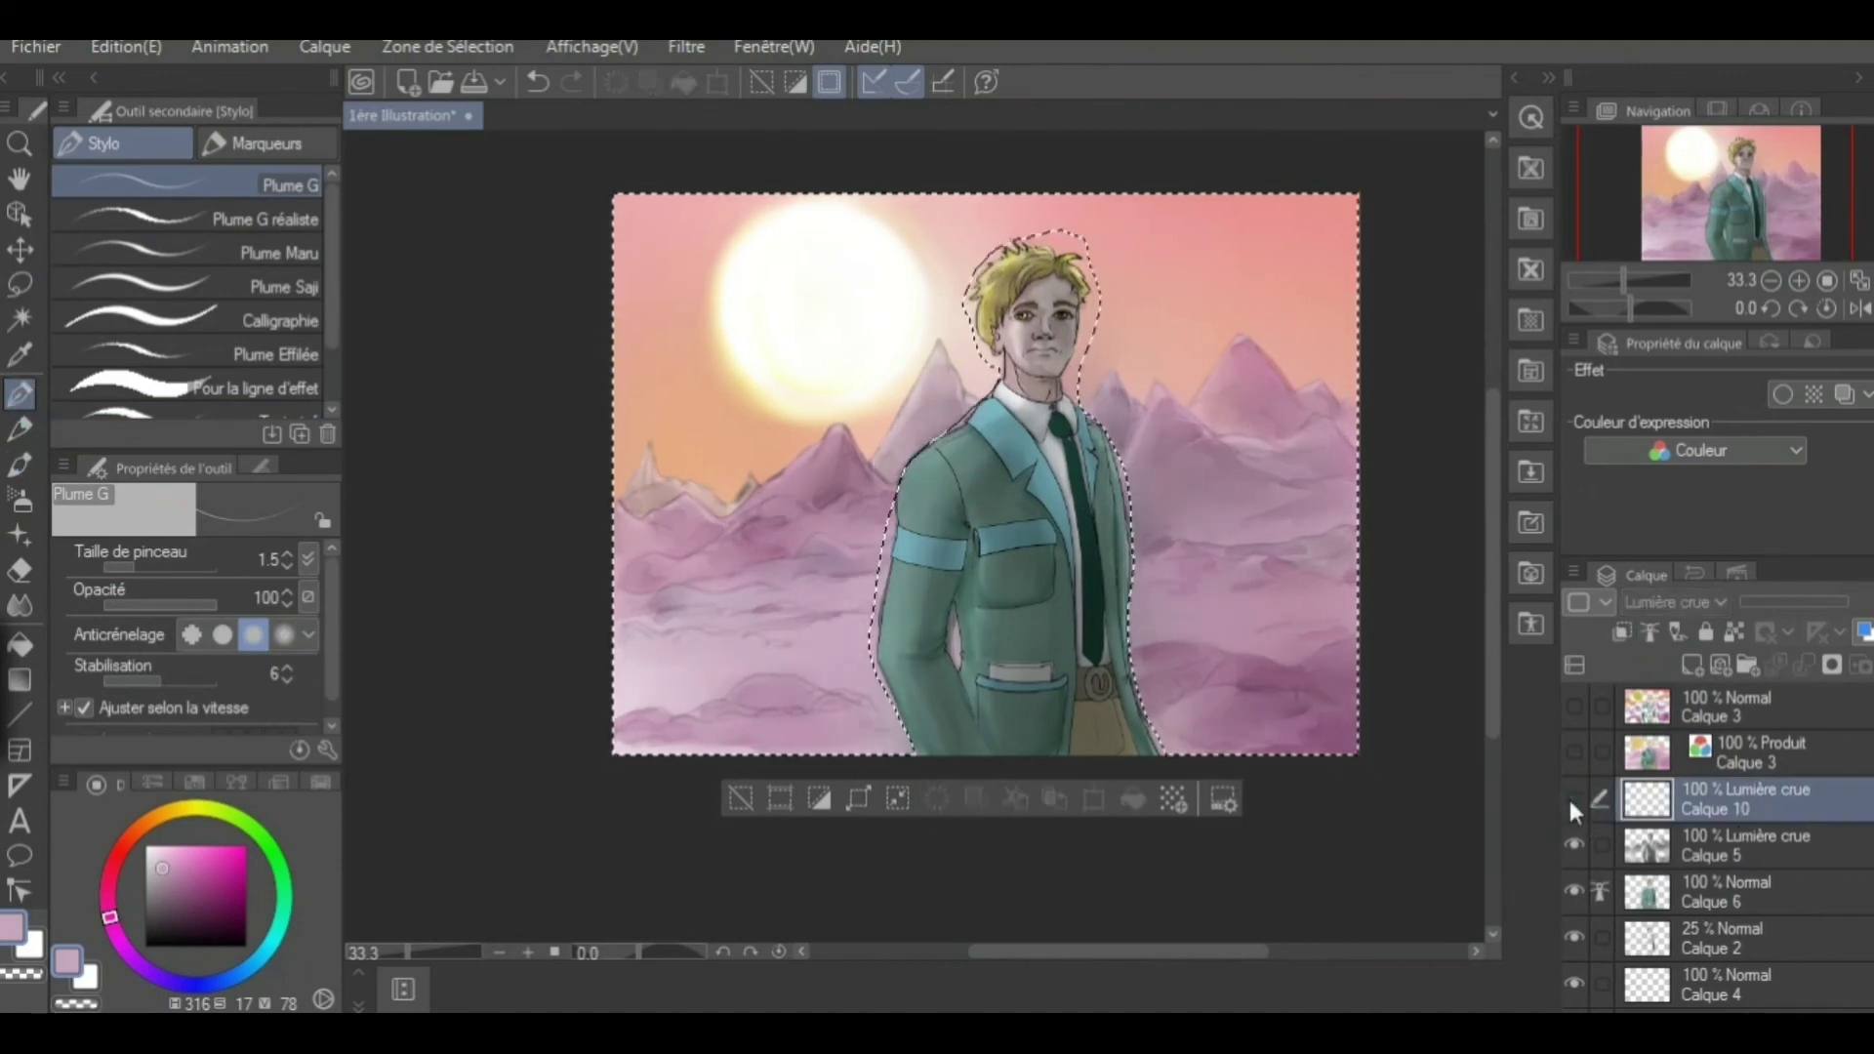
left_click(1571, 799)
left_click(231, 863)
key("ctrl+plus")
key("ctrl+plus")
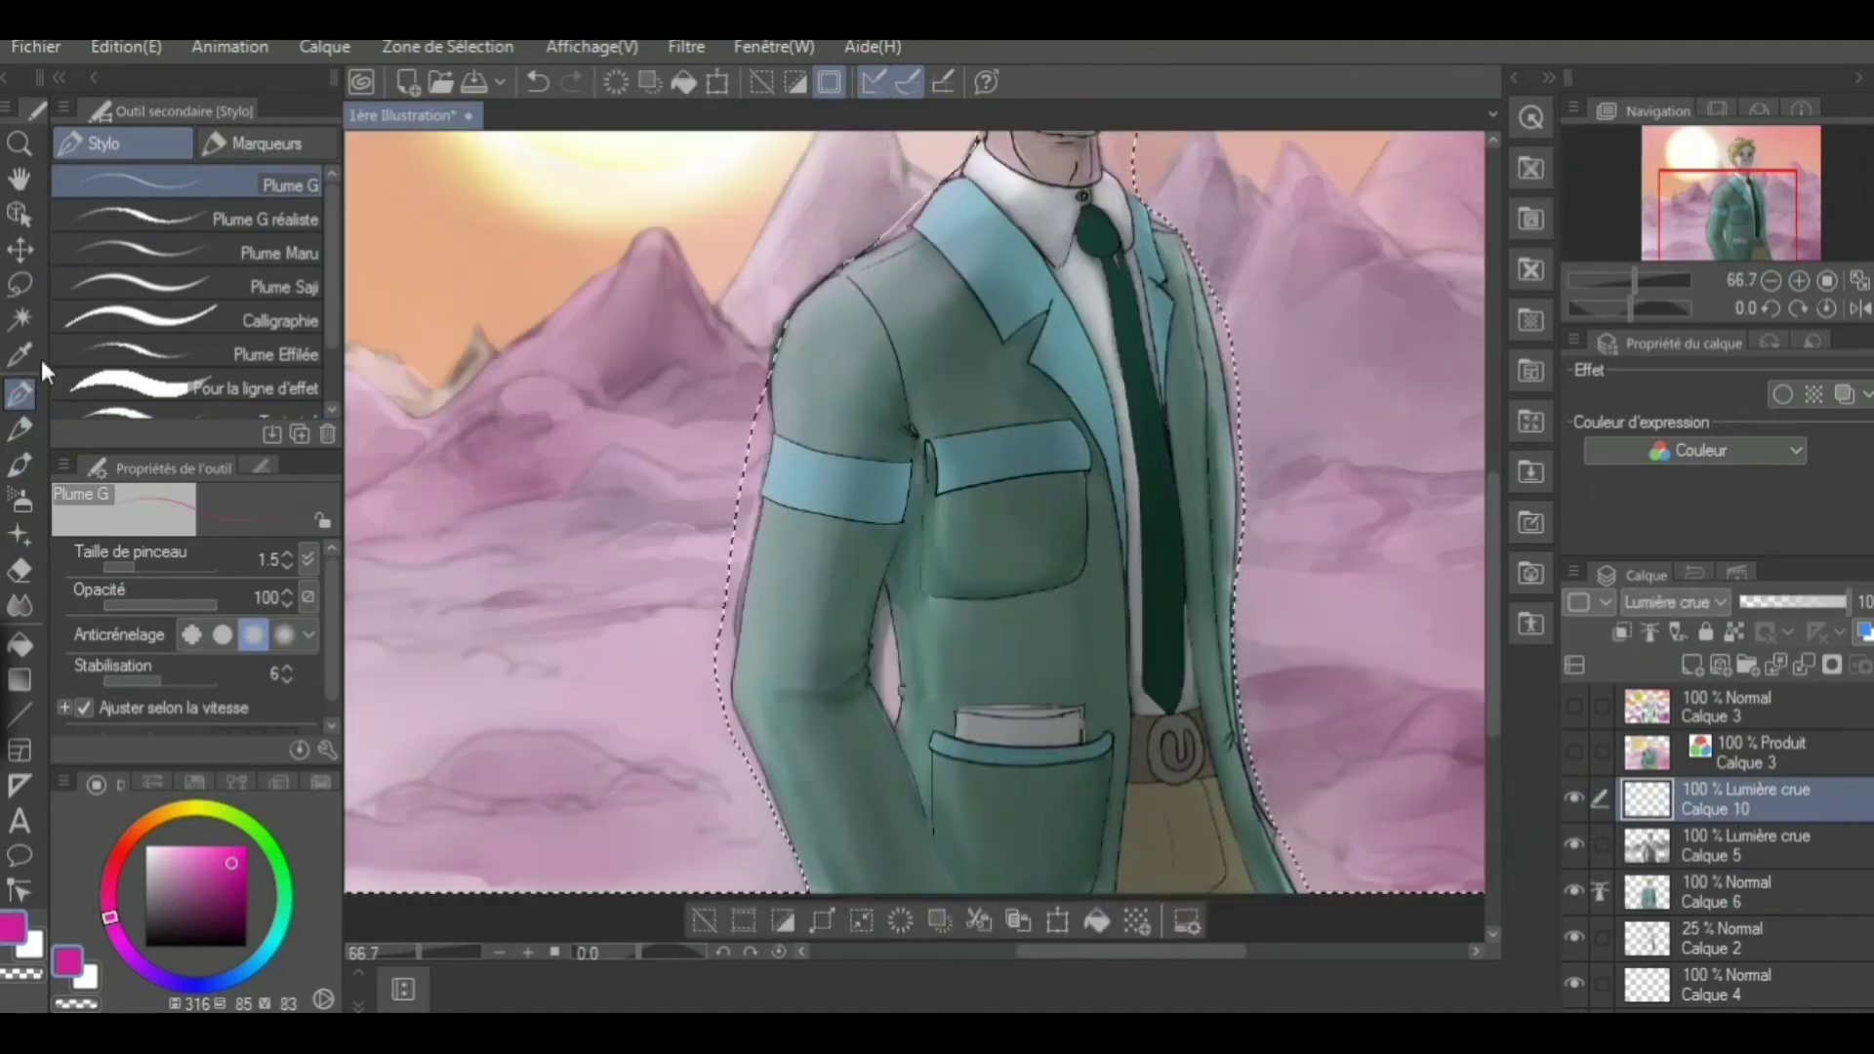
key("ctrl+d")
Sign the artwork with the artist's name in pale mauve on the lower-right rocks of Calque 10, using Plume G at size 1.5
scroll(918, 508, "right", 5)
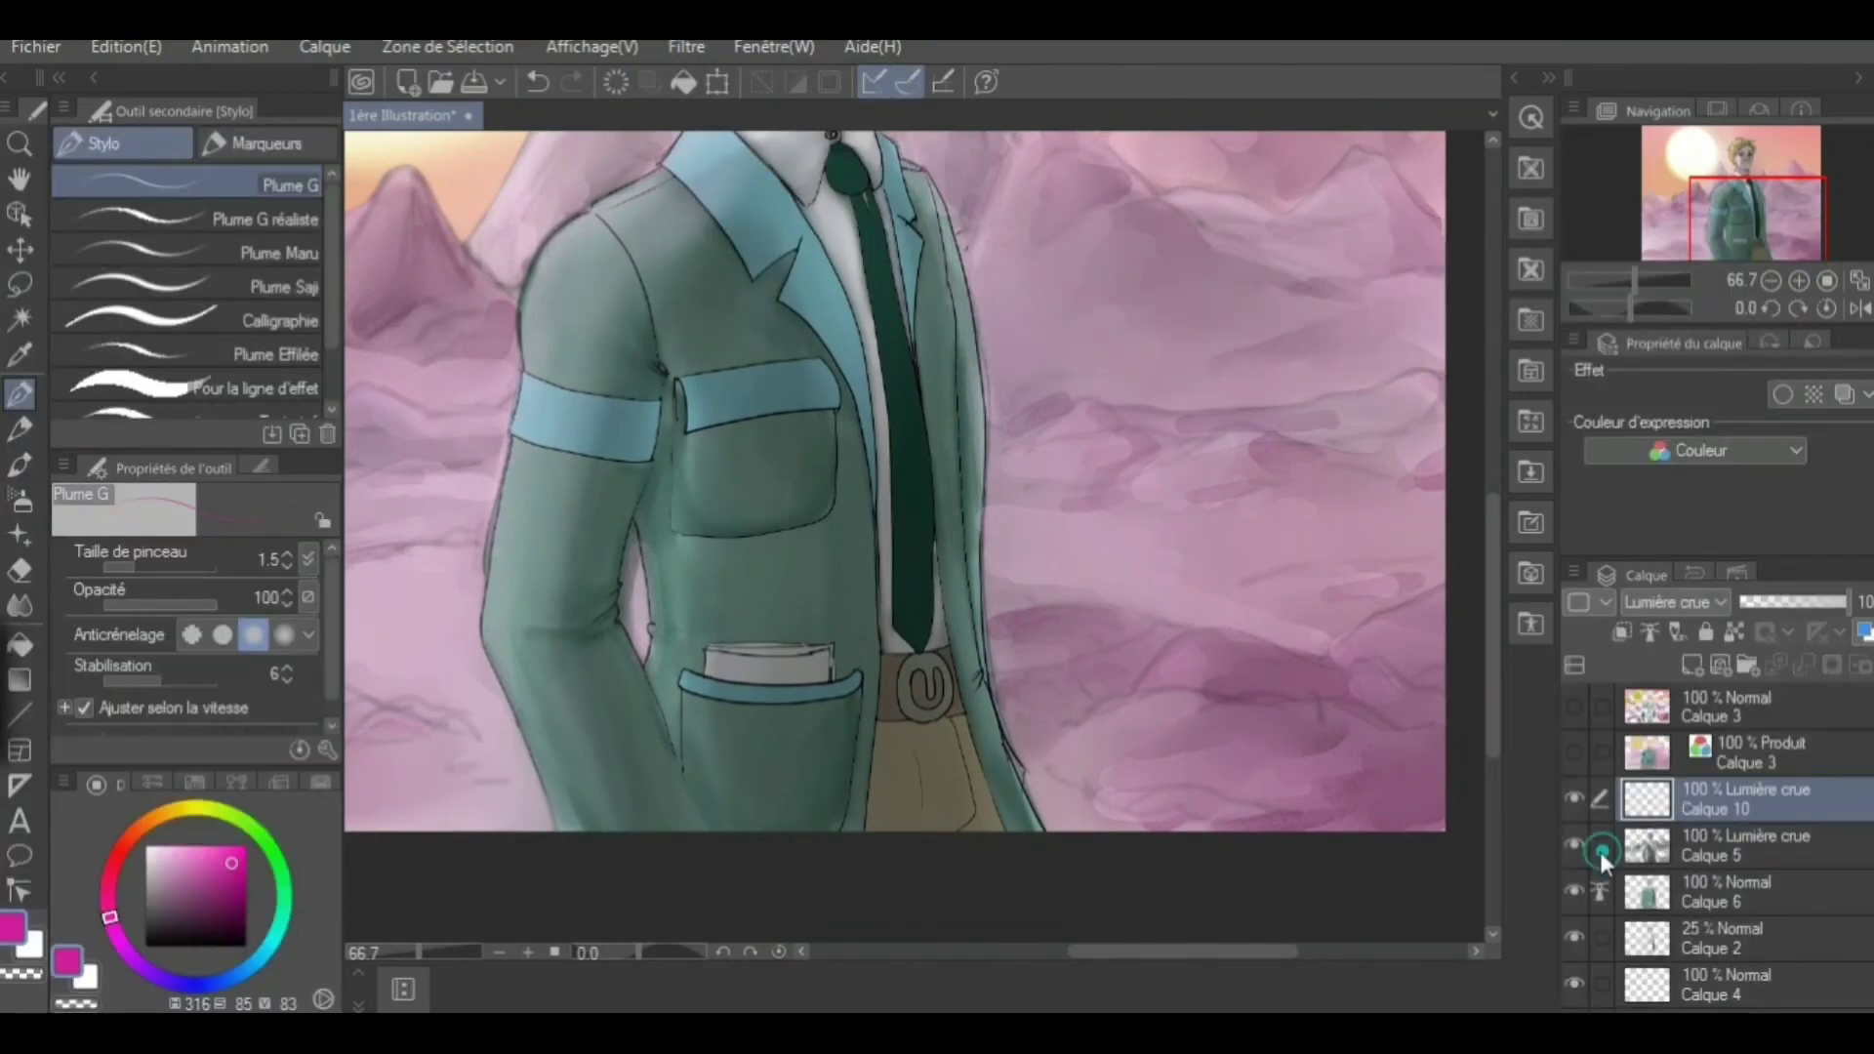
left_click(1600, 849)
key("ctrl+minus")
key("ctrl+minus")
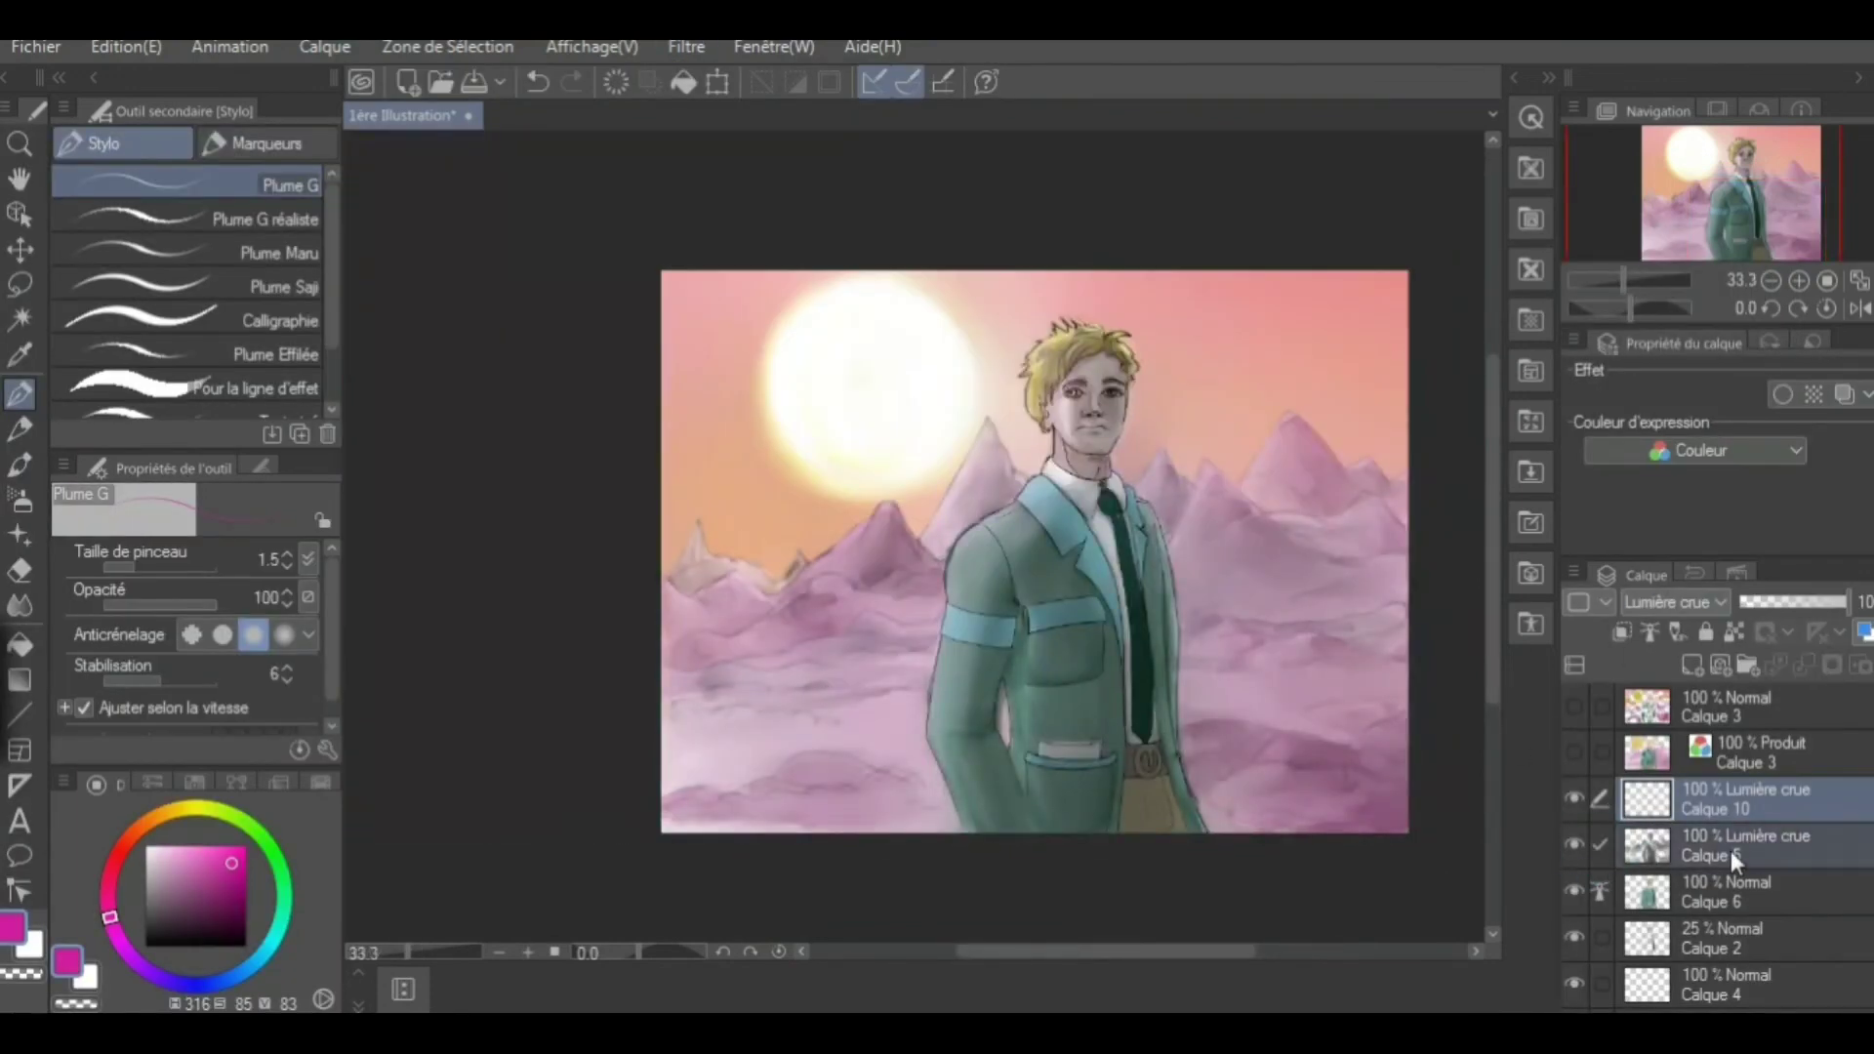
scroll(1380, 824, "up", 4)
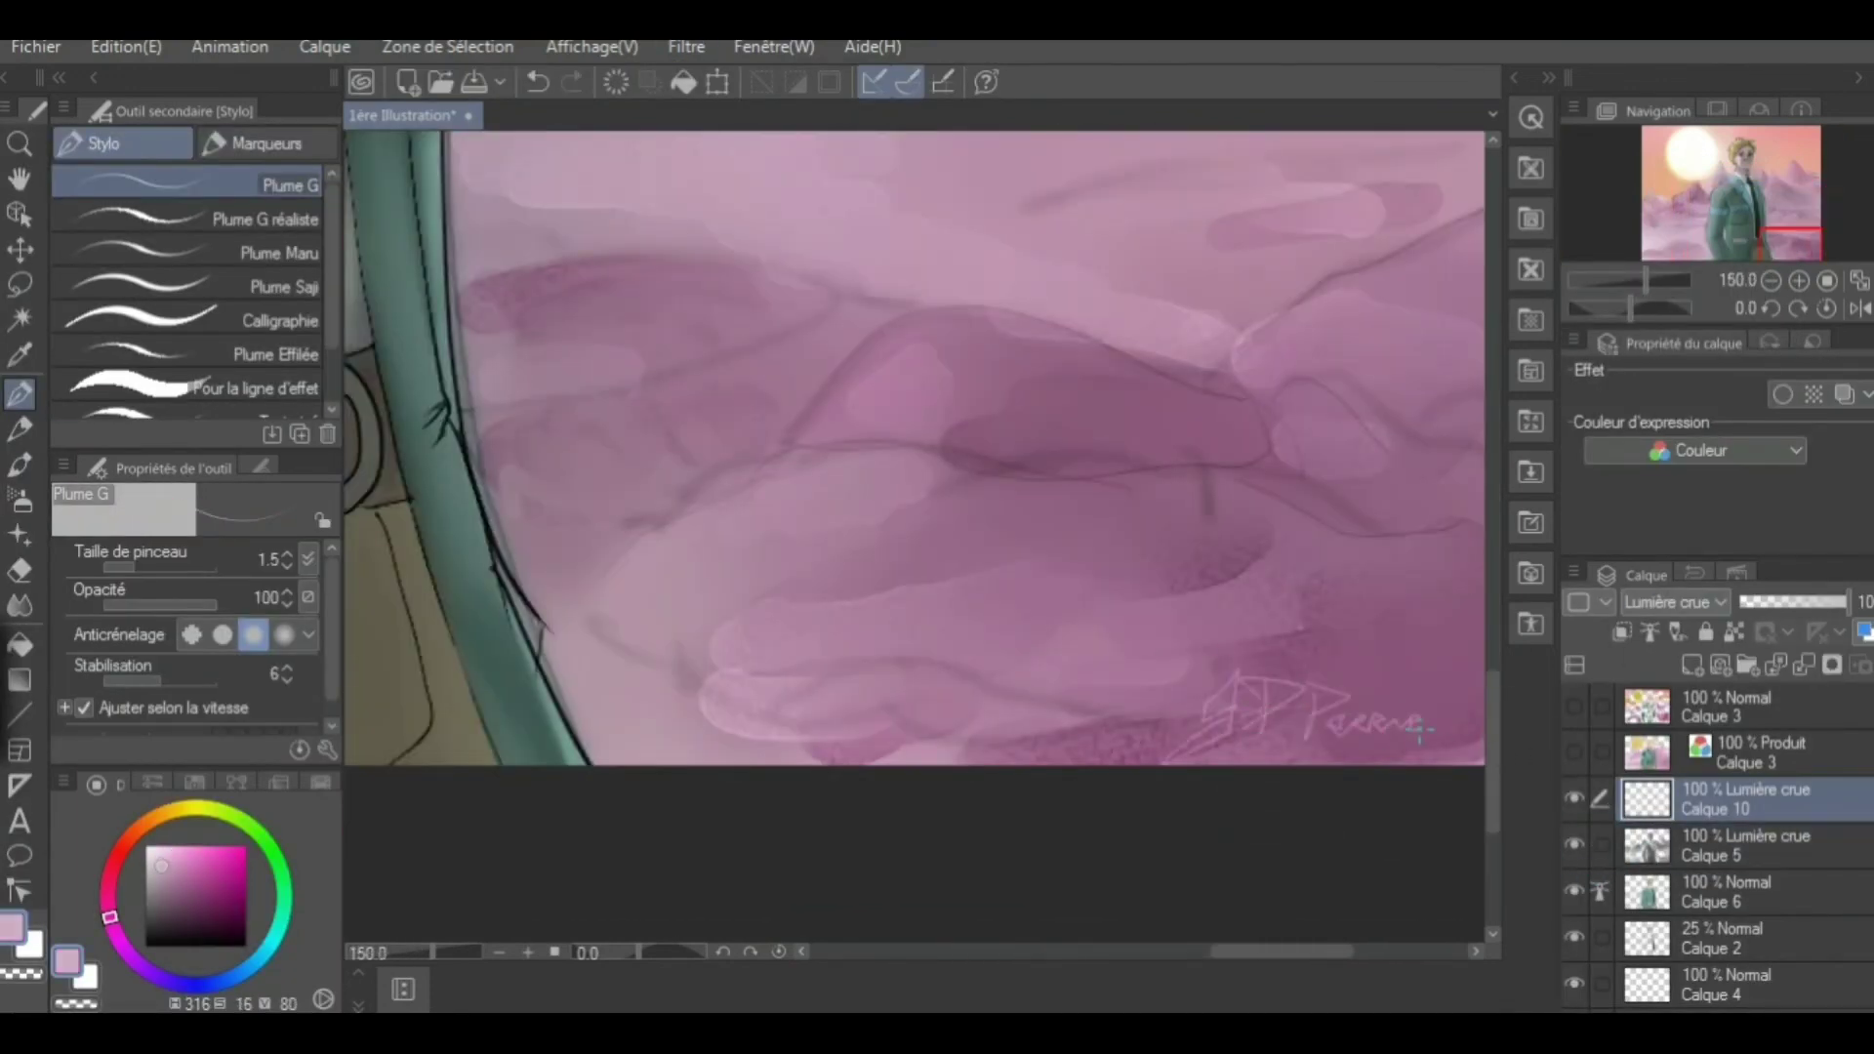
Save the illustration and start saving a PNG copy named 1ère Illustration.png
scroll(1305, 832, "down", 5)
left_click(36, 46)
left_click(117, 210)
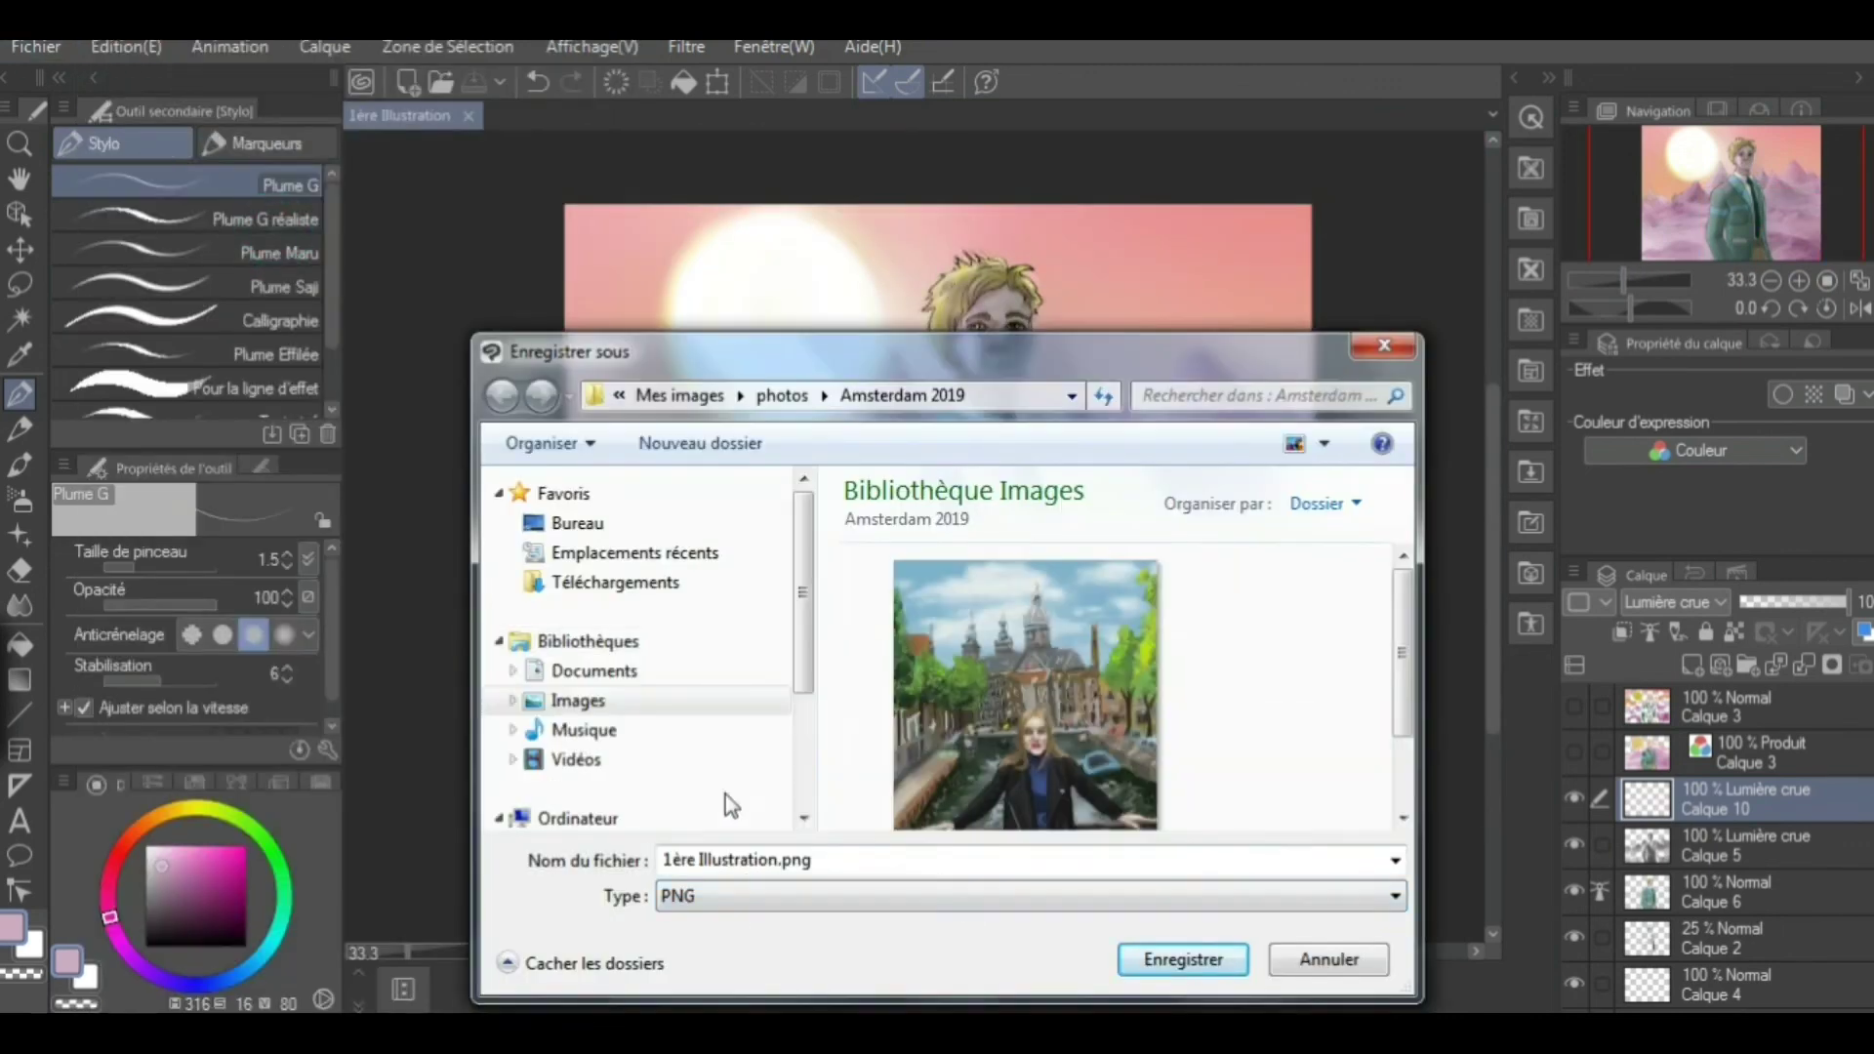